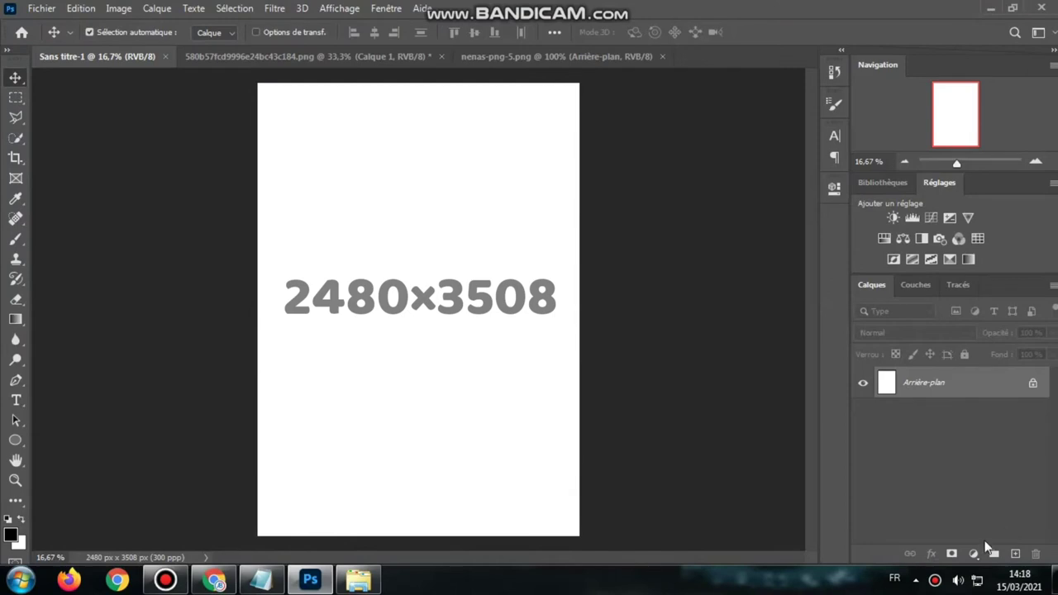
# Add a Solid Color fill layer in yellow #f2ca10 above the white background.
pyautogui.click(973, 553)
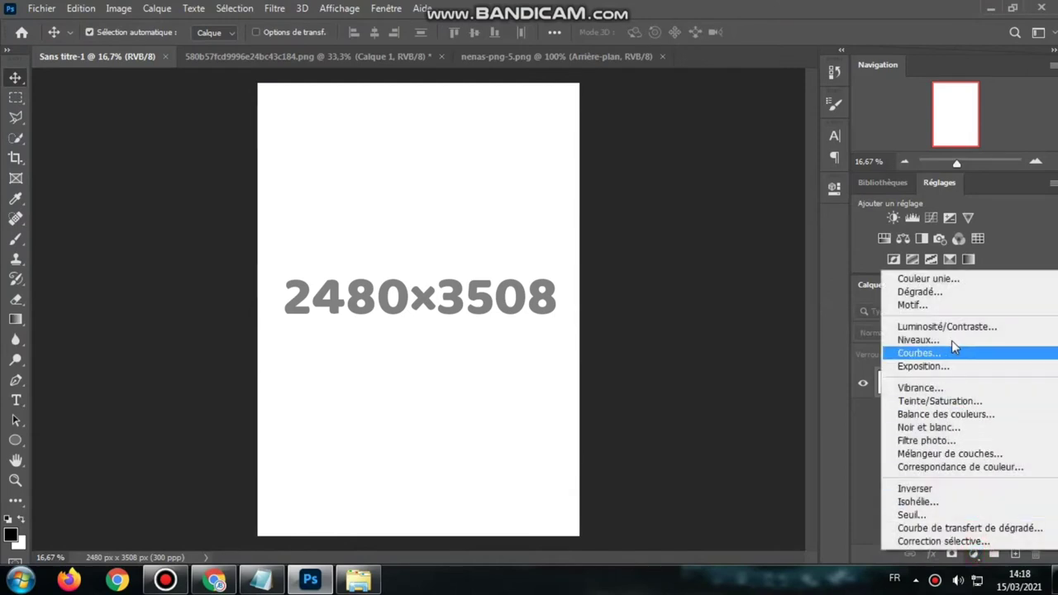
pyautogui.click(926, 279)
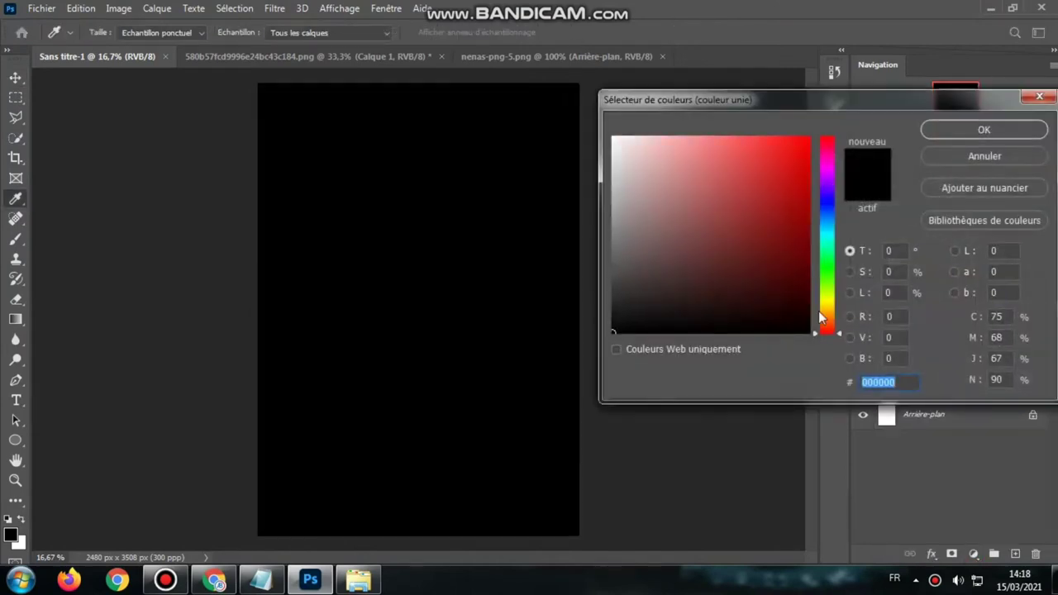
pyautogui.moveTo(821, 316); pyautogui.dragTo(830, 311)
pyautogui.moveTo(785, 182); pyautogui.dragTo(797, 146)
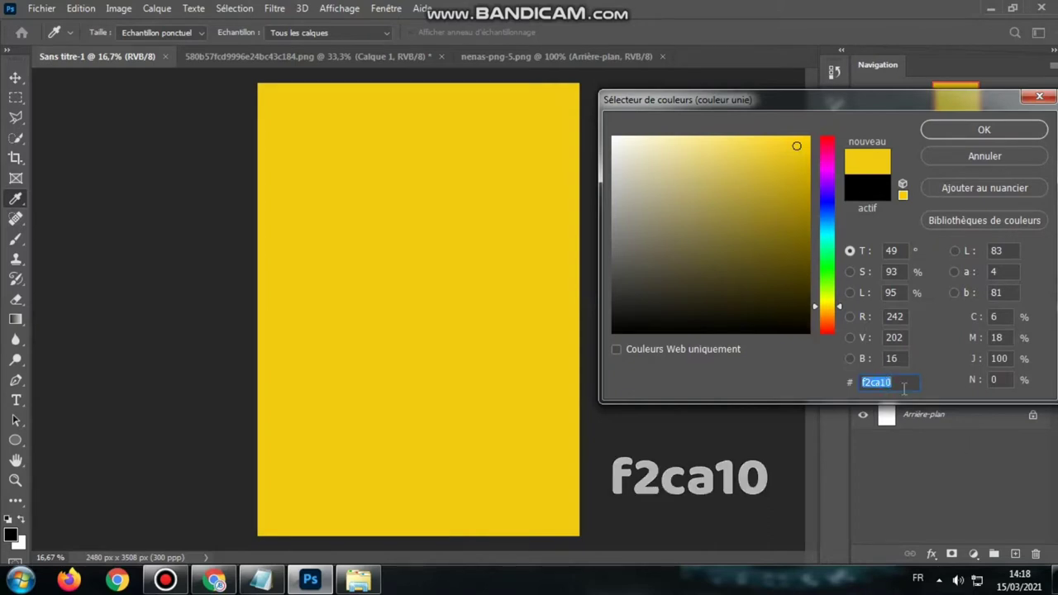
pyautogui.click(963, 133)
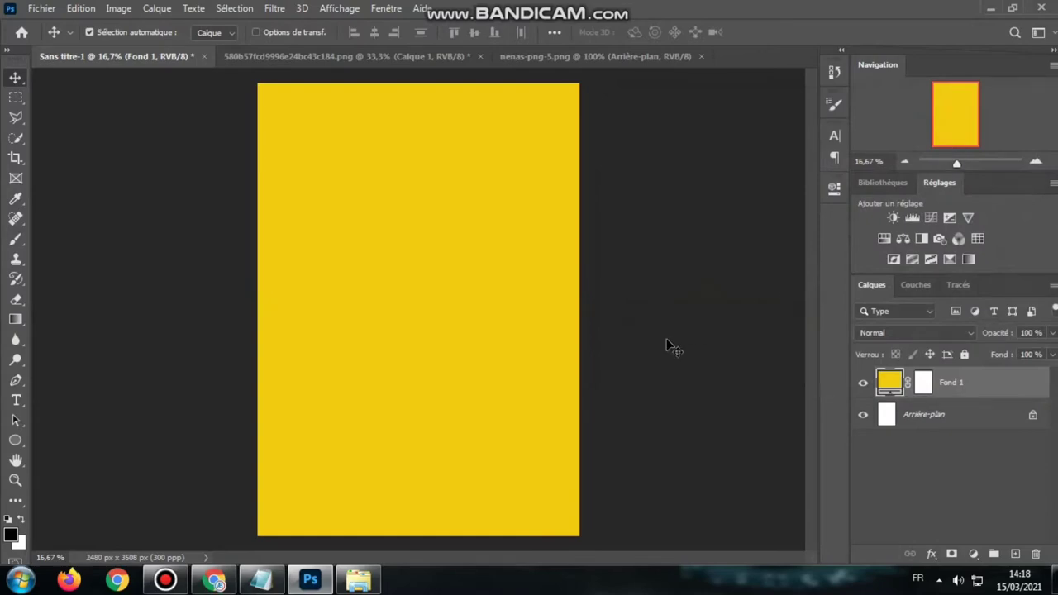
# Bring the pineapple image onto the poster, enlarging and centring it on the page.
pyautogui.click(310, 51)
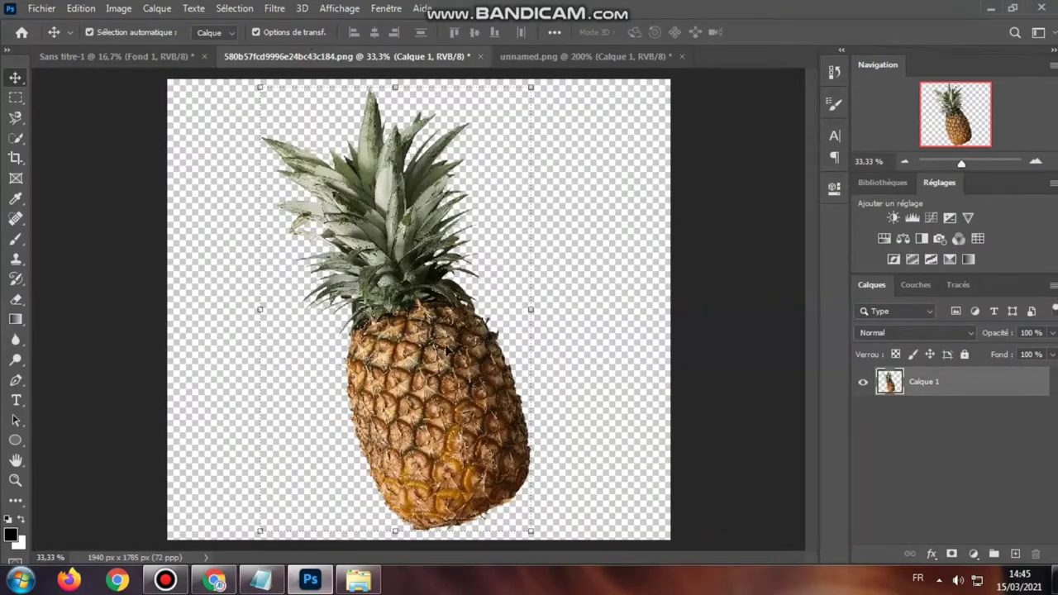
pyautogui.moveTo(448, 347); pyautogui.dragTo(357, 225)
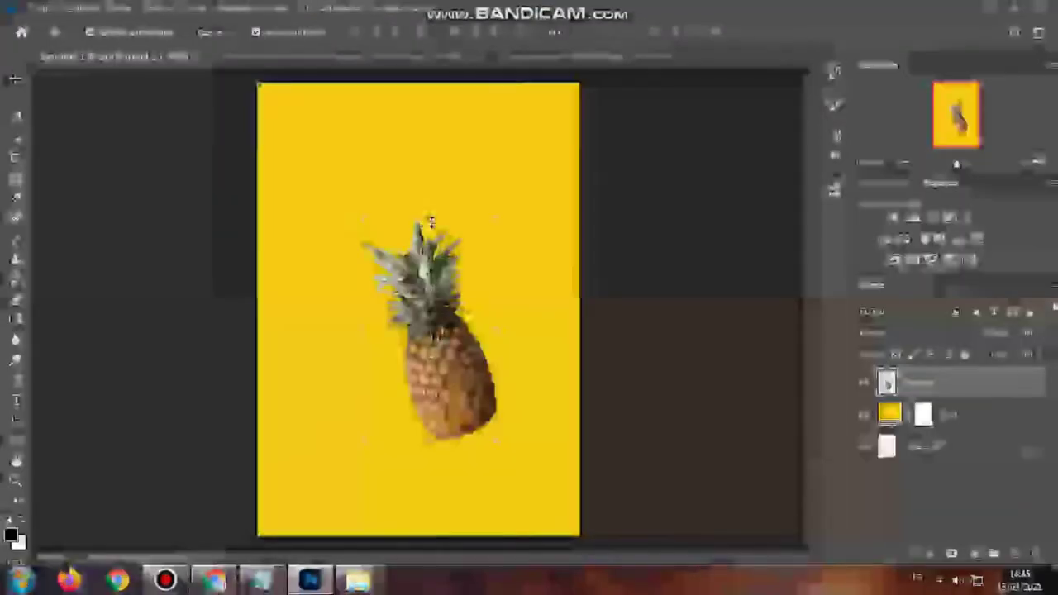
pyautogui.hotkey('ctrl', 't')
pyautogui.moveTo(428, 225); pyautogui.dragTo(427, 179)
pyautogui.moveTo(437, 303); pyautogui.dragTo(430, 307)
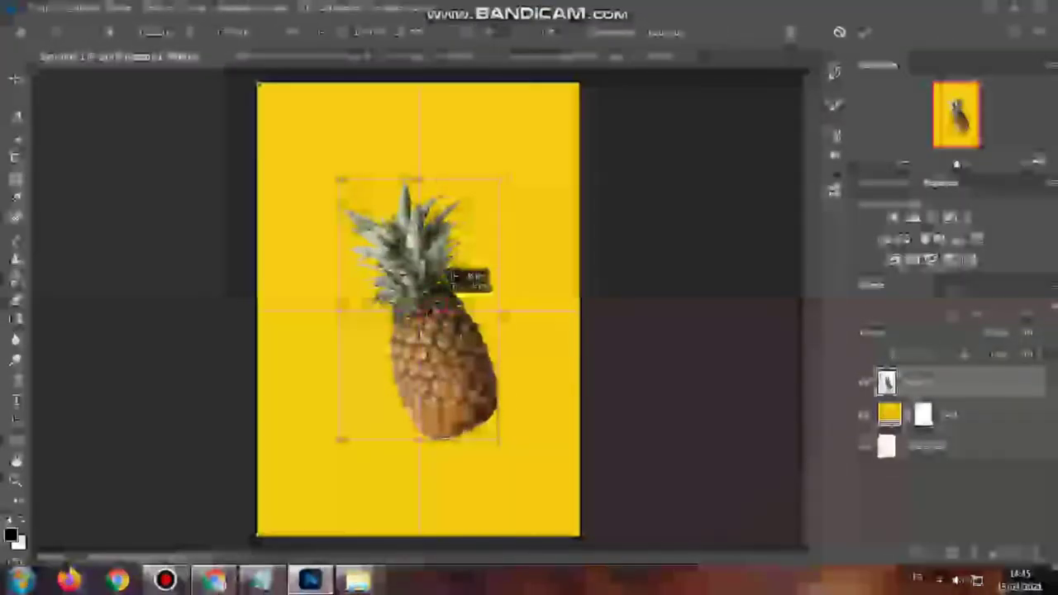
pyautogui.click(865, 32)
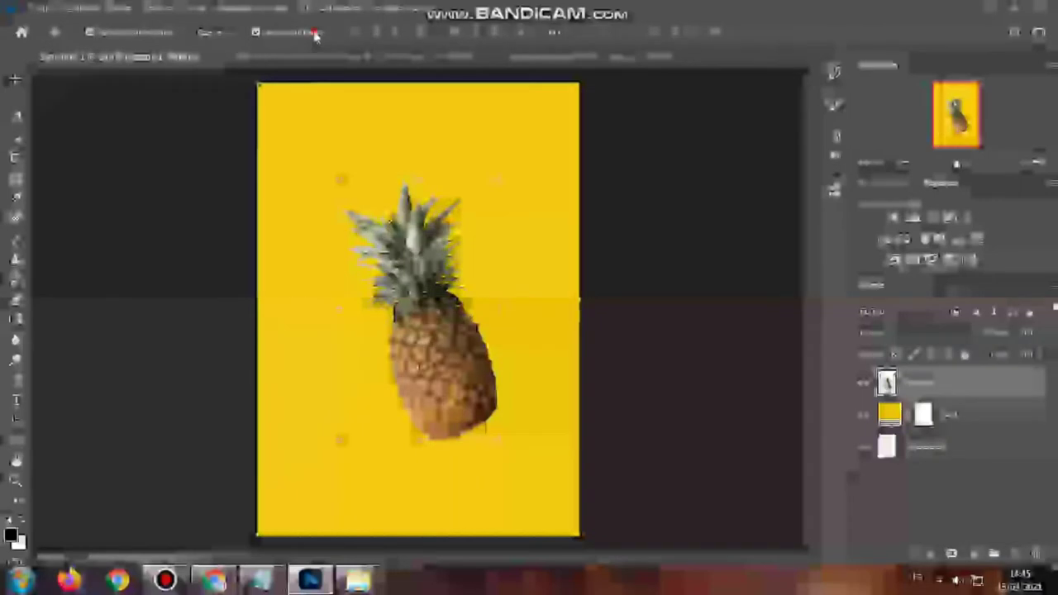
pyautogui.hotkey('ctrl', '+')
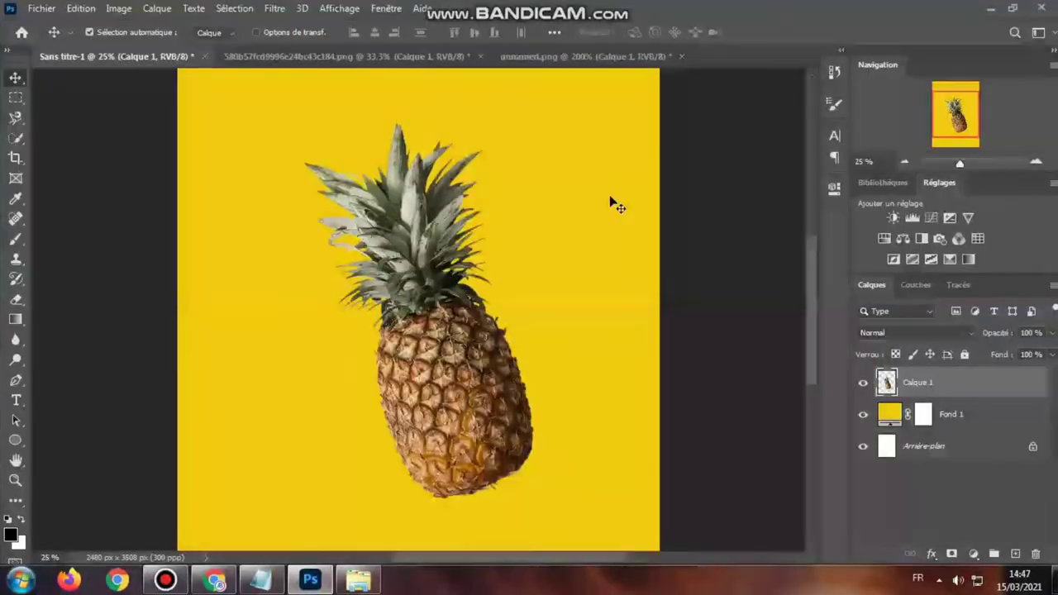
# Draw a closed pen path around the pineapple's crown, slanting across the fruit, and make it a selection.
pyautogui.click(15, 382)
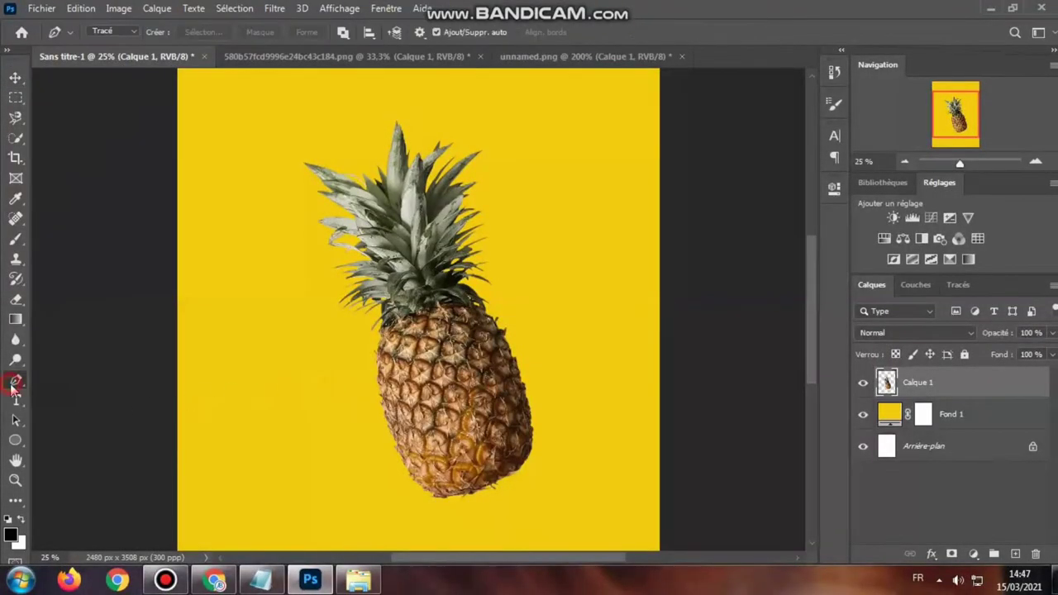
pyautogui.click(305, 371)
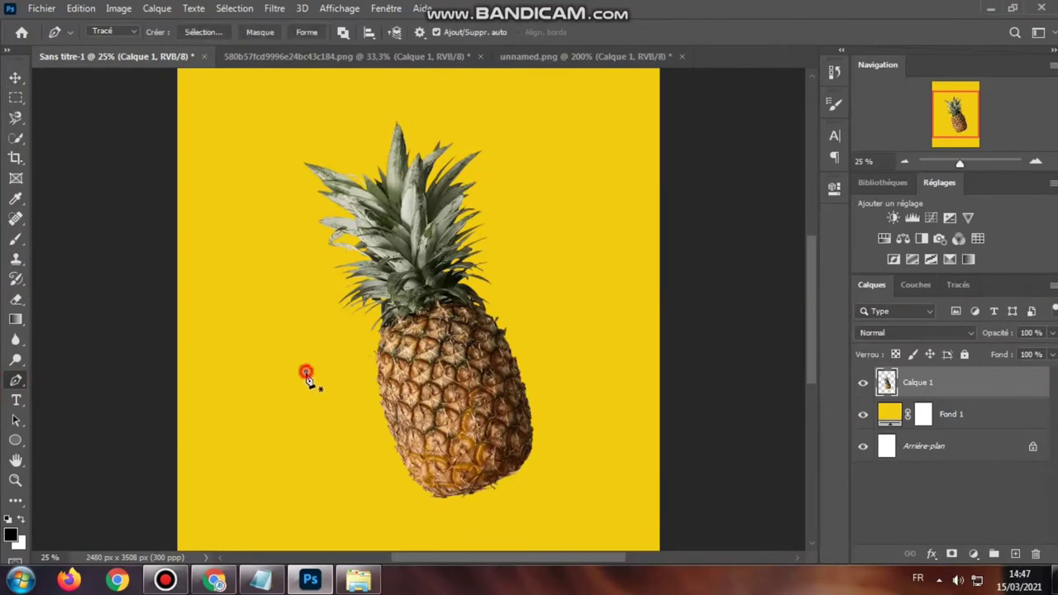
pyautogui.moveTo(537, 306); pyautogui.dragTo(537, 287)
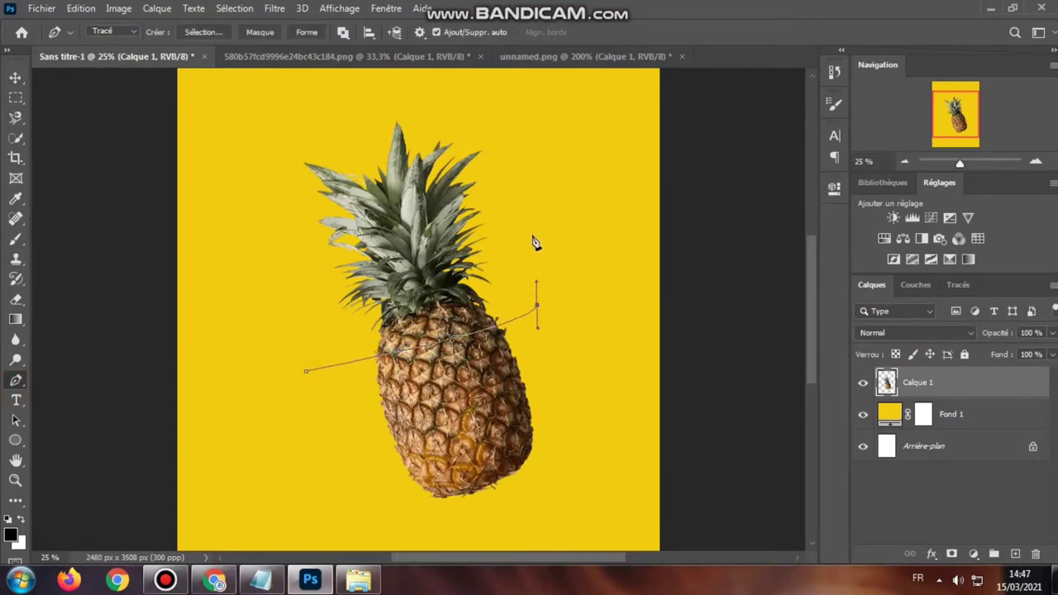
pyautogui.click(502, 81)
pyautogui.click(238, 101)
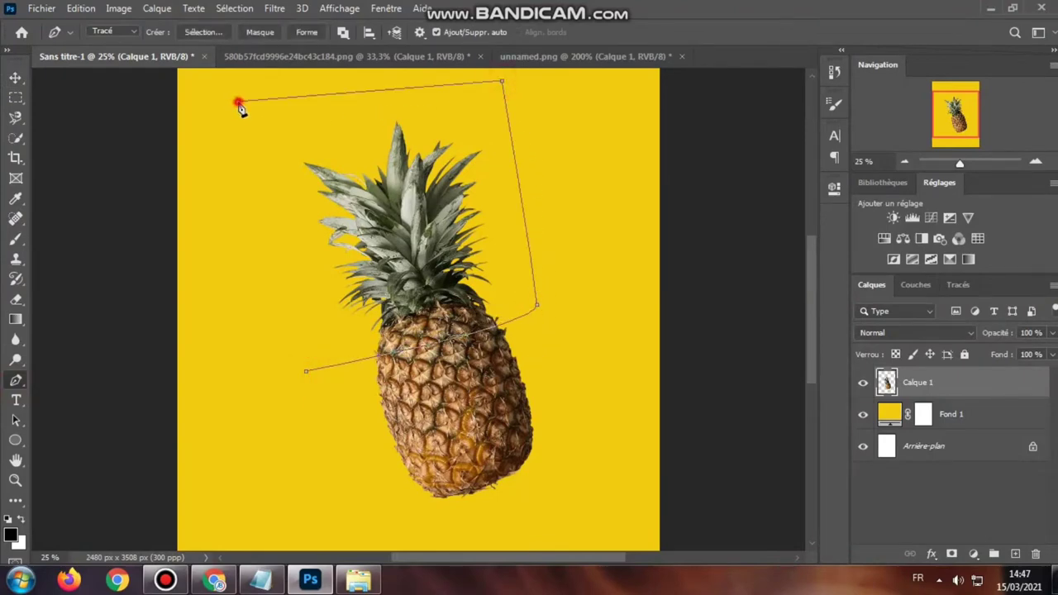
pyautogui.click(306, 371)
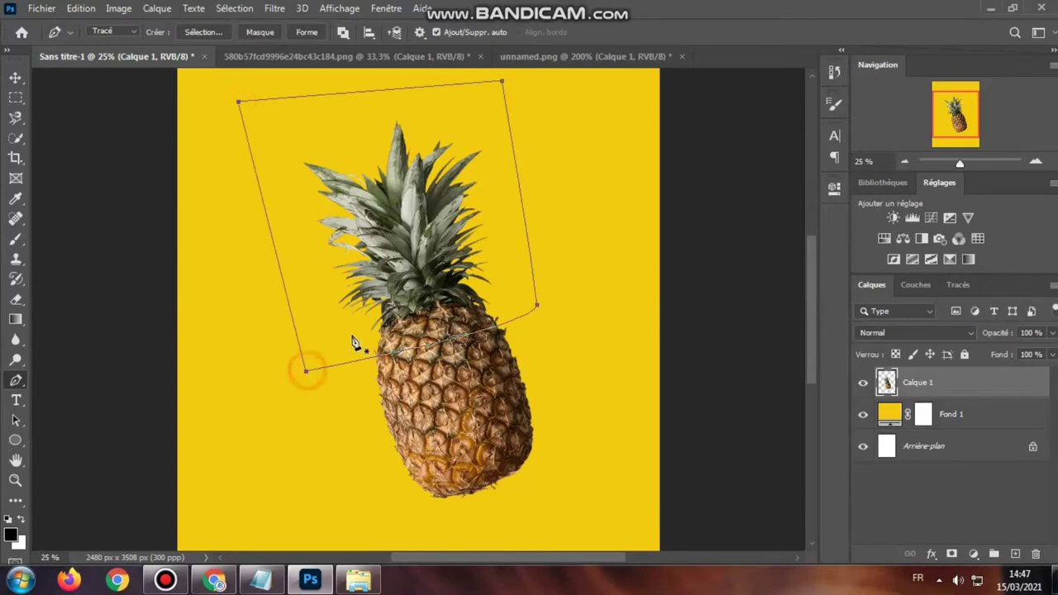
pyautogui.rightClick(400, 285)
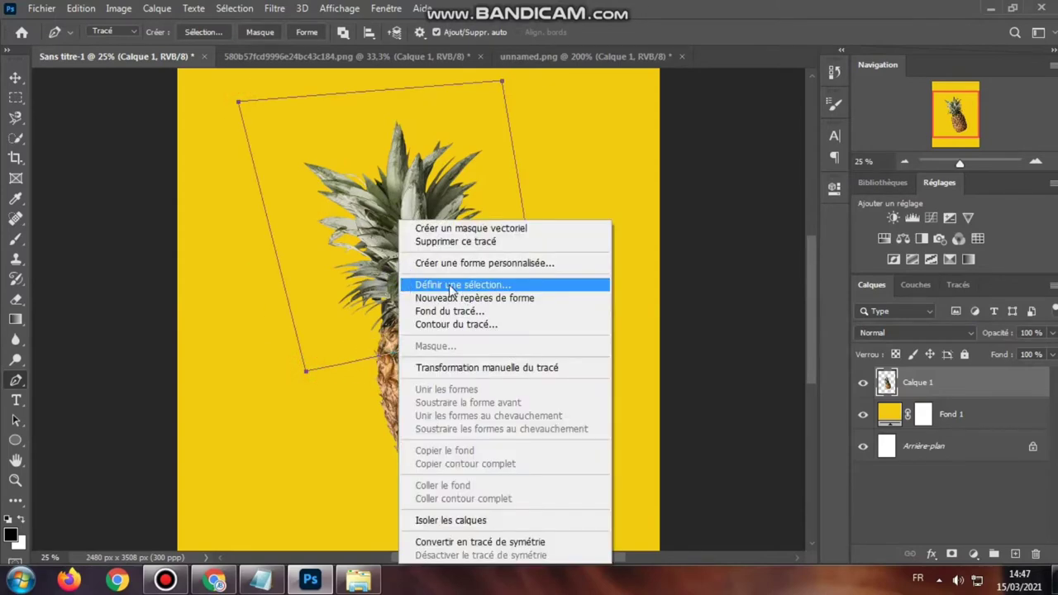
pyautogui.click(441, 284)
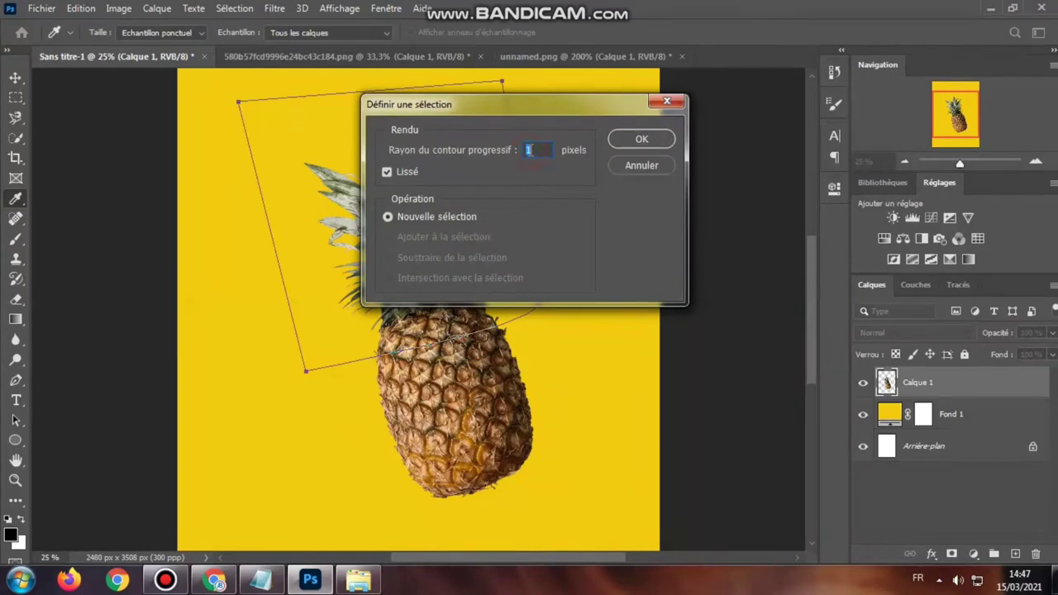
pyautogui.click(622, 141)
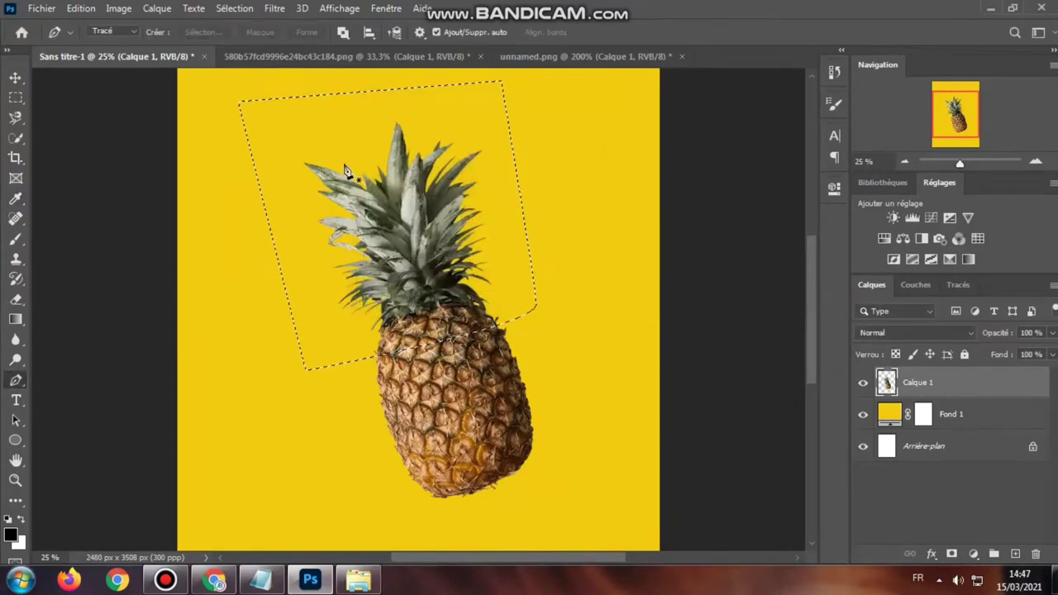
pyautogui.click(17, 77)
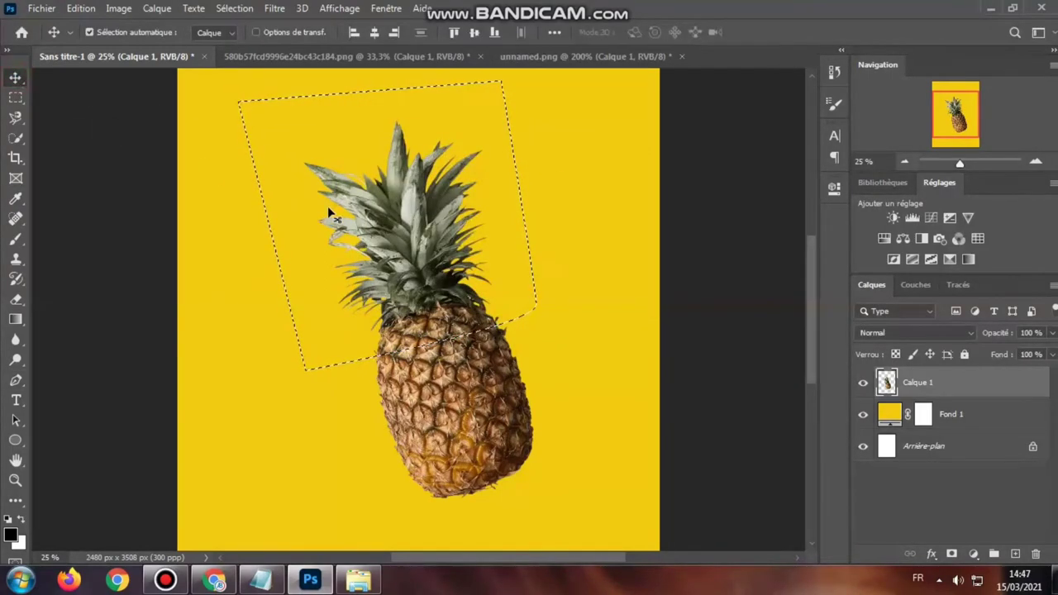
# Lift the selected crown up-left, rotate it slightly clockwise, and deselect.
pyautogui.hotkey('ctrl', '-')
pyautogui.moveTo(413, 270); pyautogui.dragTo(382, 238)
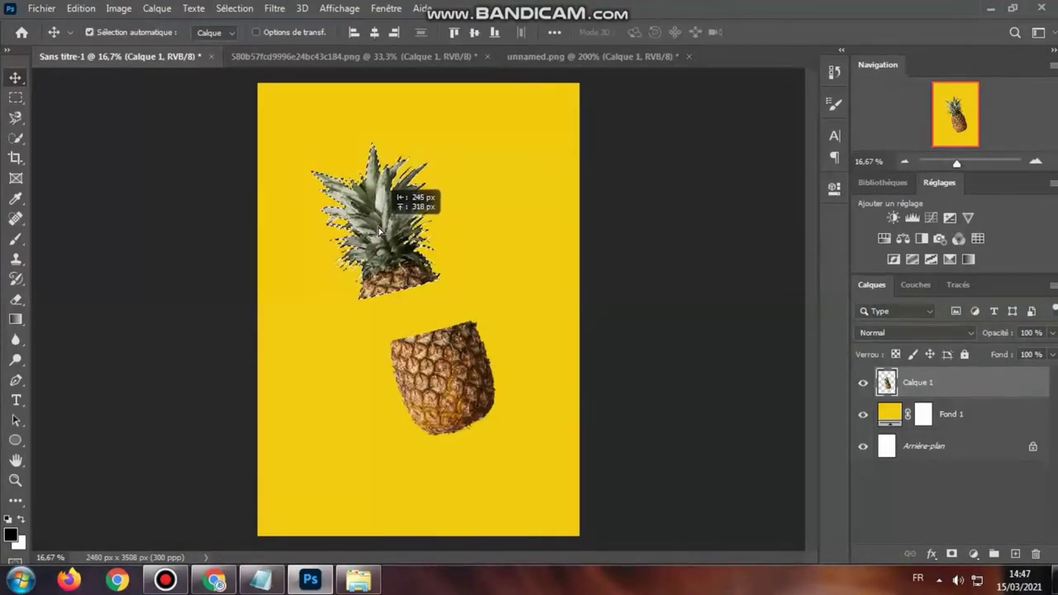
pyautogui.moveTo(382, 238); pyautogui.dragTo(378, 229)
pyautogui.click(257, 32)
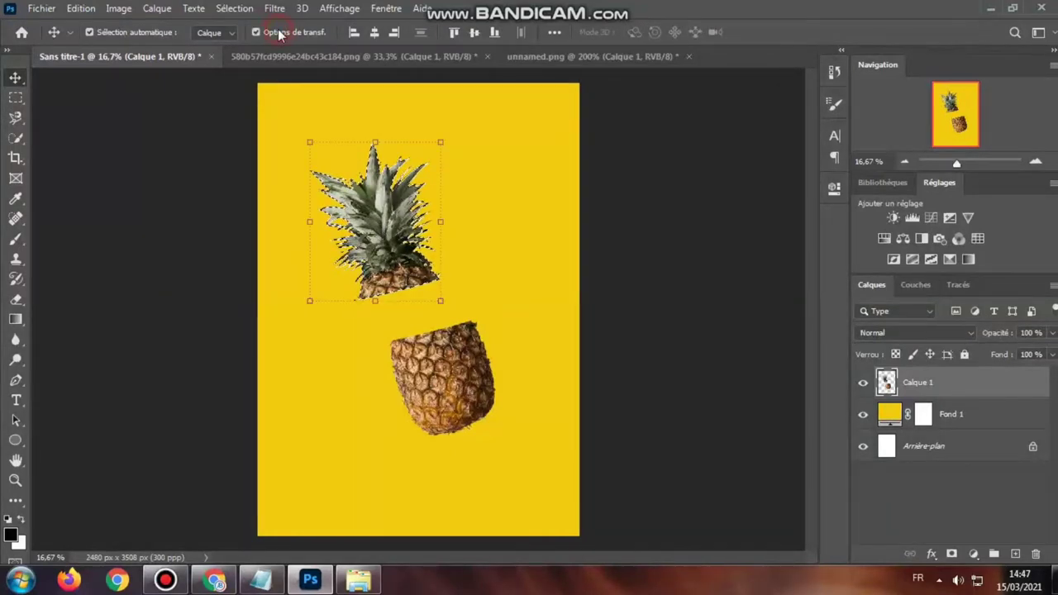
pyautogui.moveTo(452, 139); pyautogui.dragTo(459, 150)
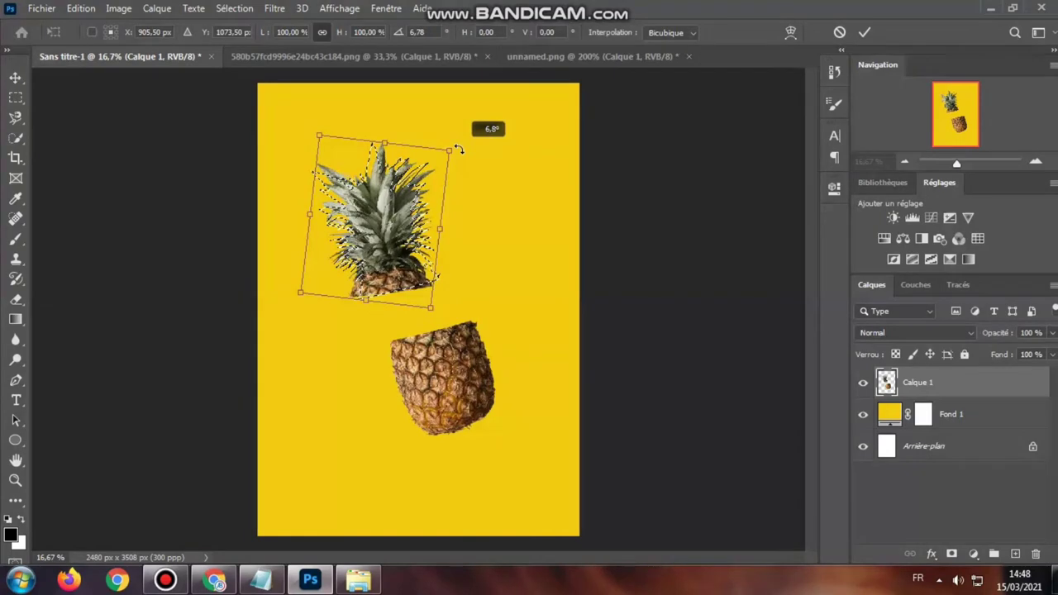
pyautogui.moveTo(459, 149); pyautogui.dragTo(457, 140)
pyautogui.click(458, 144)
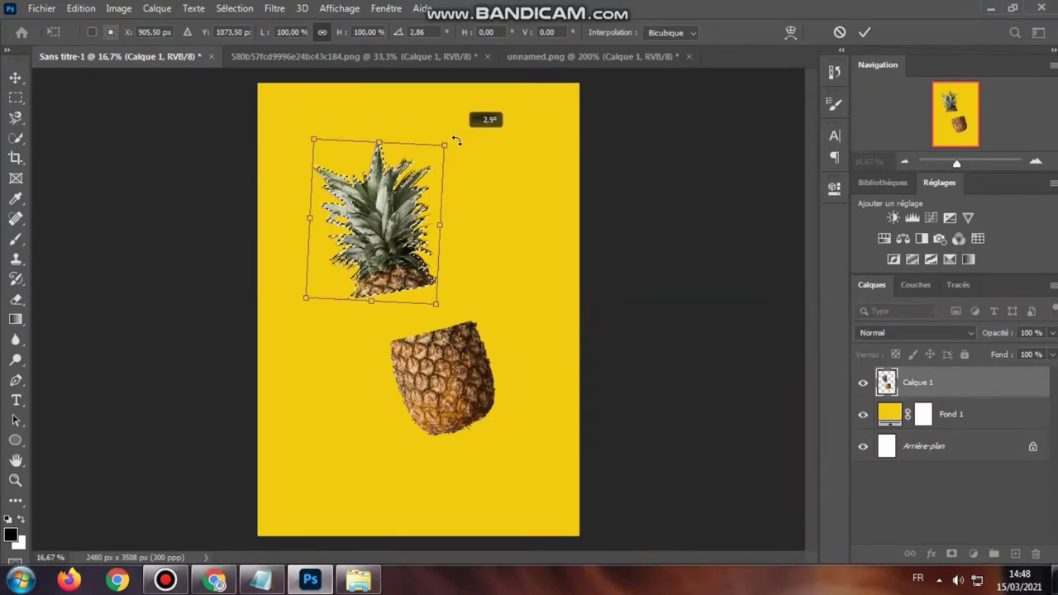
pyautogui.click(864, 32)
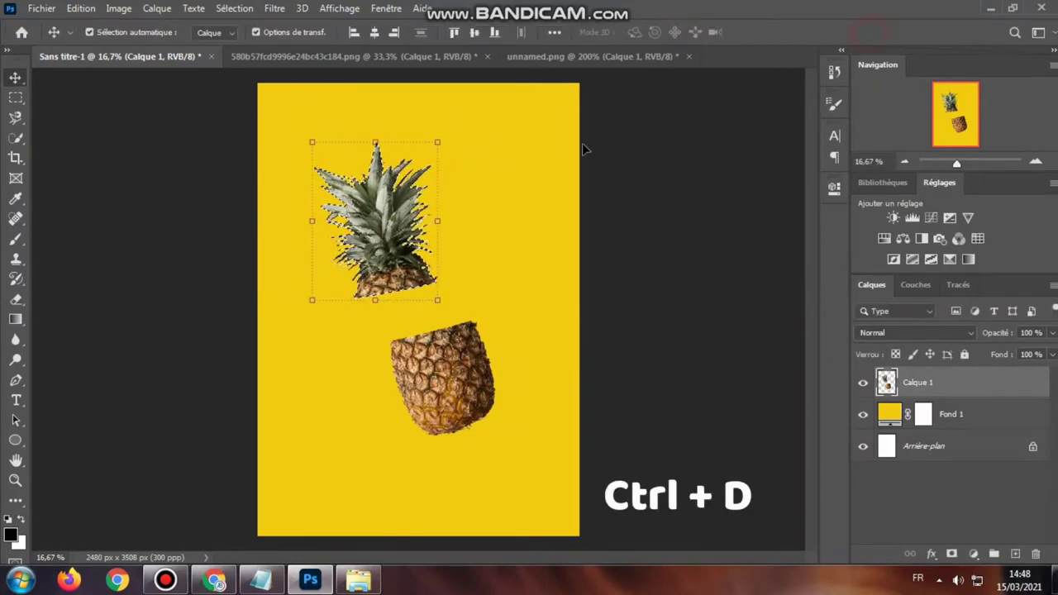
pyautogui.hotkey('ctrl', 'd')
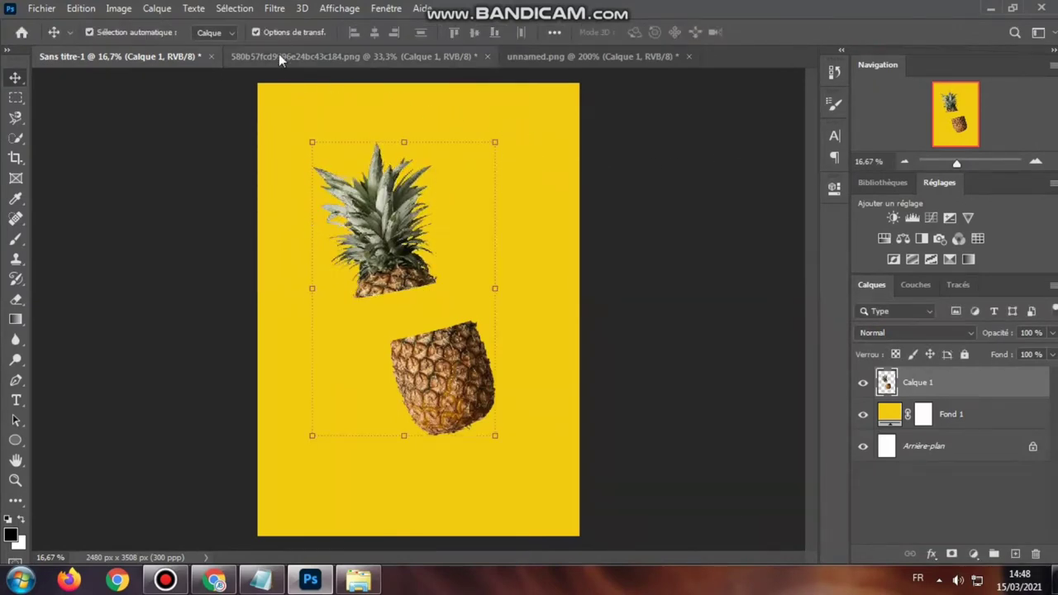
pyautogui.click(264, 32)
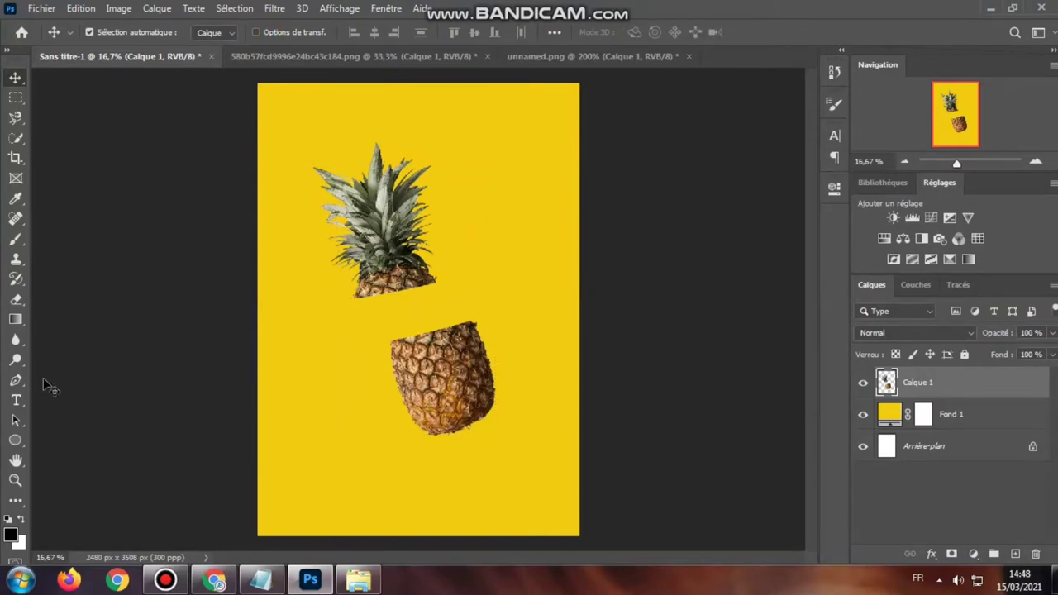
pyautogui.click(16, 381)
# Draw a slanted pen path around the lower piece's top band and convert it to a selection.
pyautogui.hotkey('ctrl', '+')
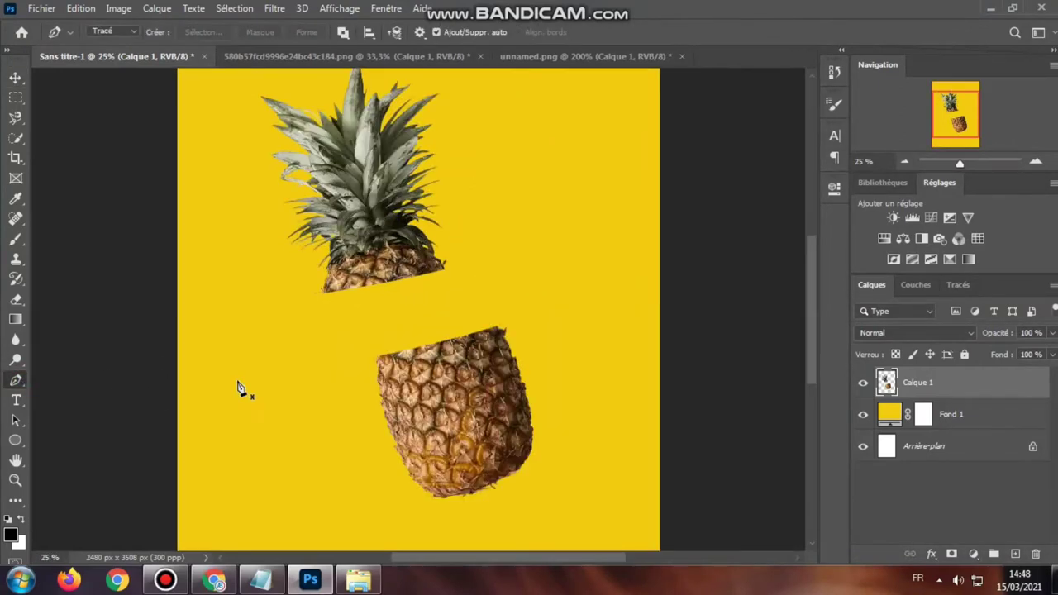
pyautogui.click(348, 390)
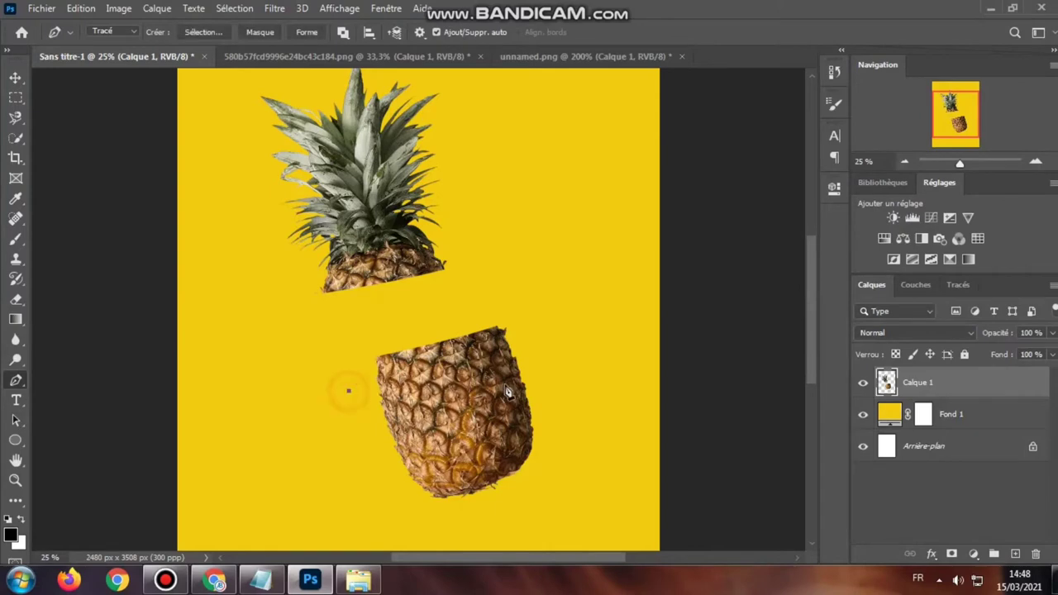
pyautogui.moveTo(530, 363); pyautogui.dragTo(534, 342)
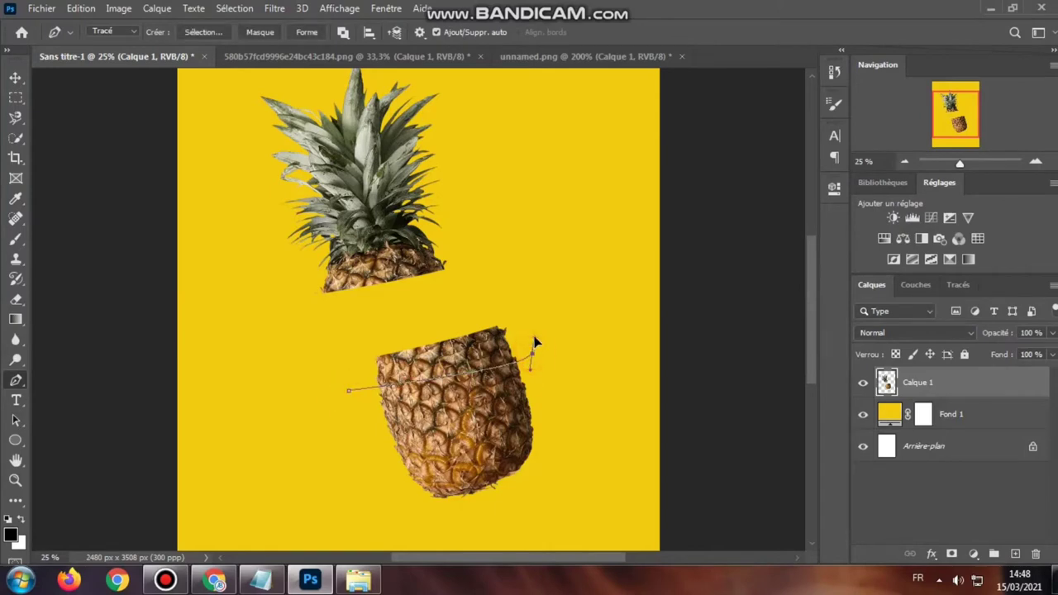
pyautogui.click(512, 296)
pyautogui.click(330, 333)
pyautogui.click(349, 391)
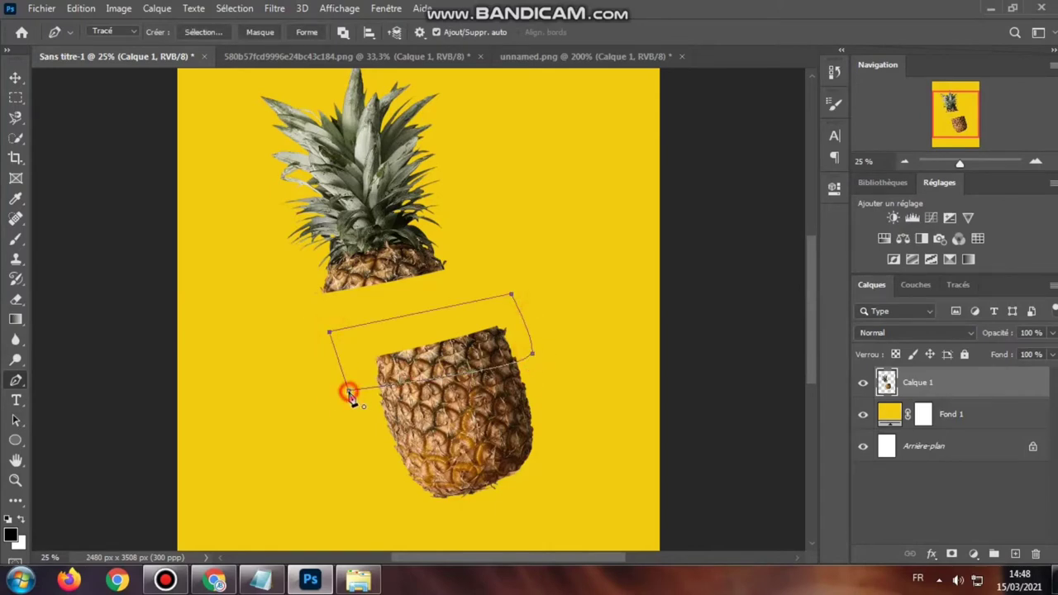
pyautogui.rightClick(417, 357)
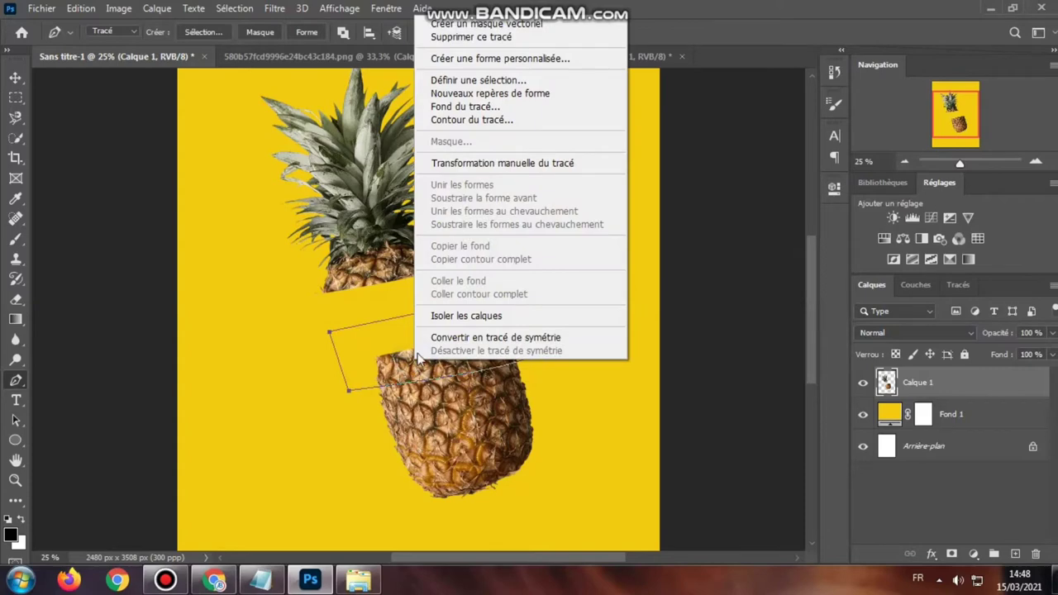
pyautogui.click(477, 80)
pyautogui.click(645, 139)
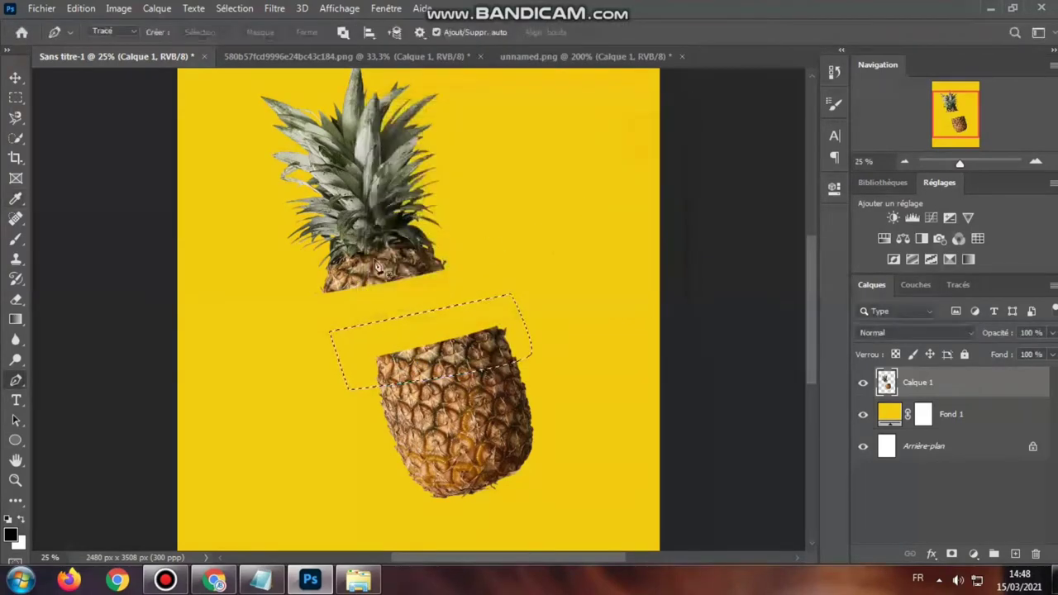
# Move the selected band up-left, rotate it about 5° as a middle slice, then deselect.
pyautogui.press('v')
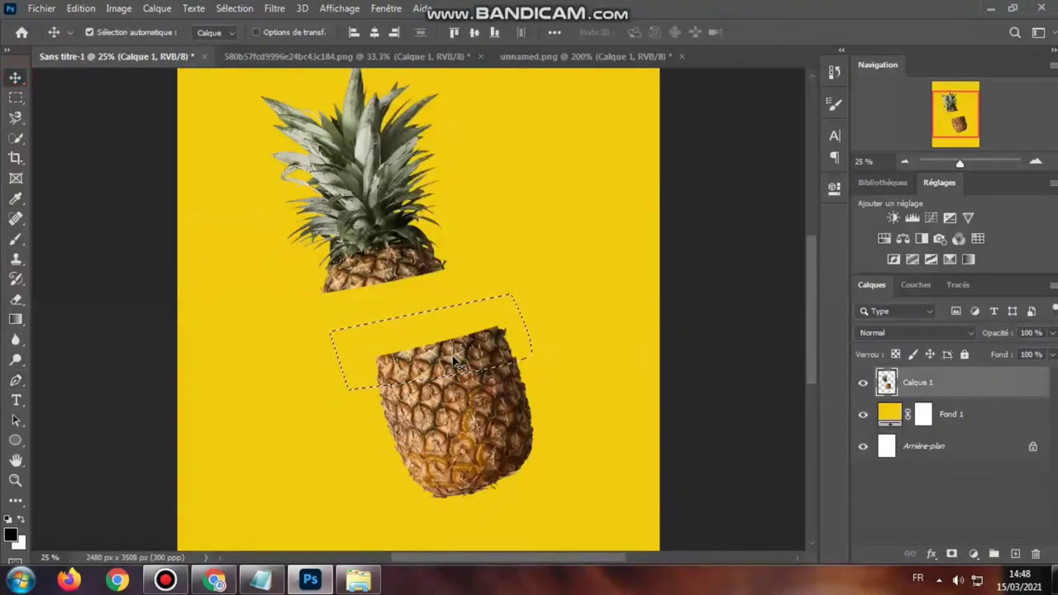
pyautogui.moveTo(453, 368); pyautogui.dragTo(432, 329)
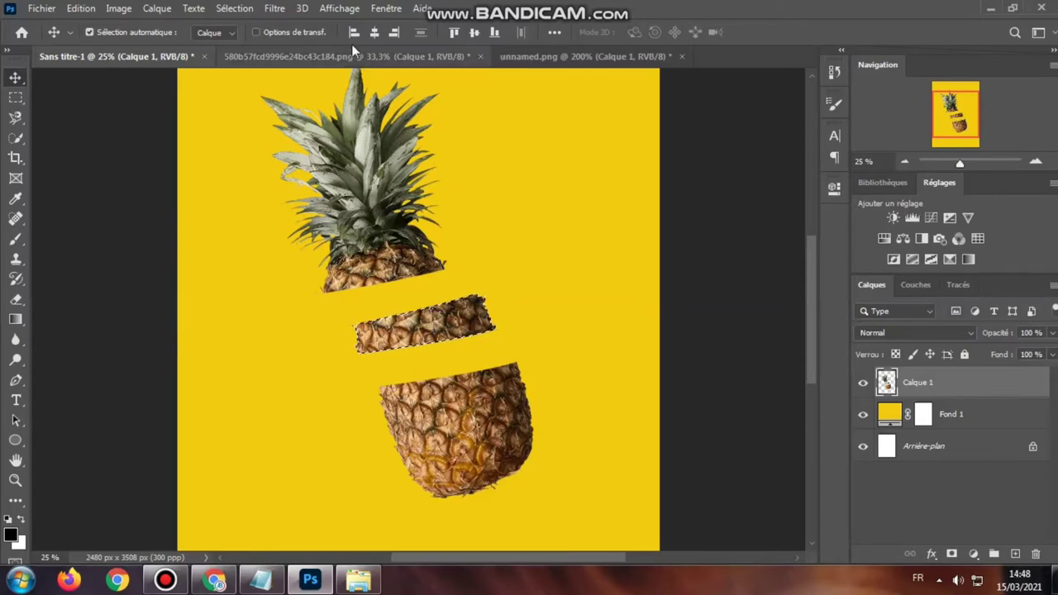
pyautogui.click(296, 33)
pyautogui.moveTo(513, 291); pyautogui.dragTo(511, 285)
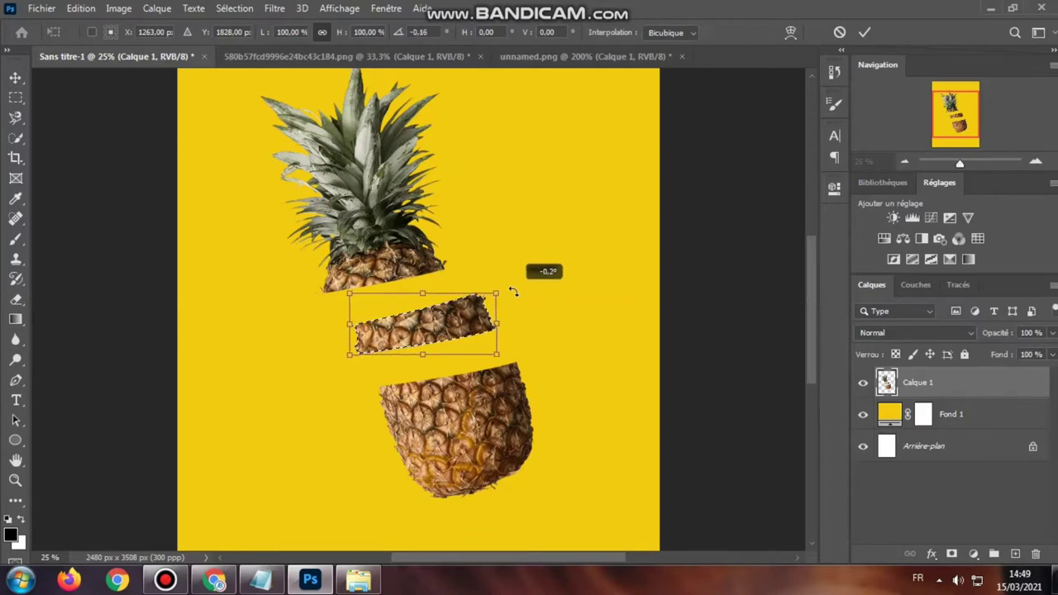
pyautogui.moveTo(511, 286); pyautogui.dragTo(514, 302)
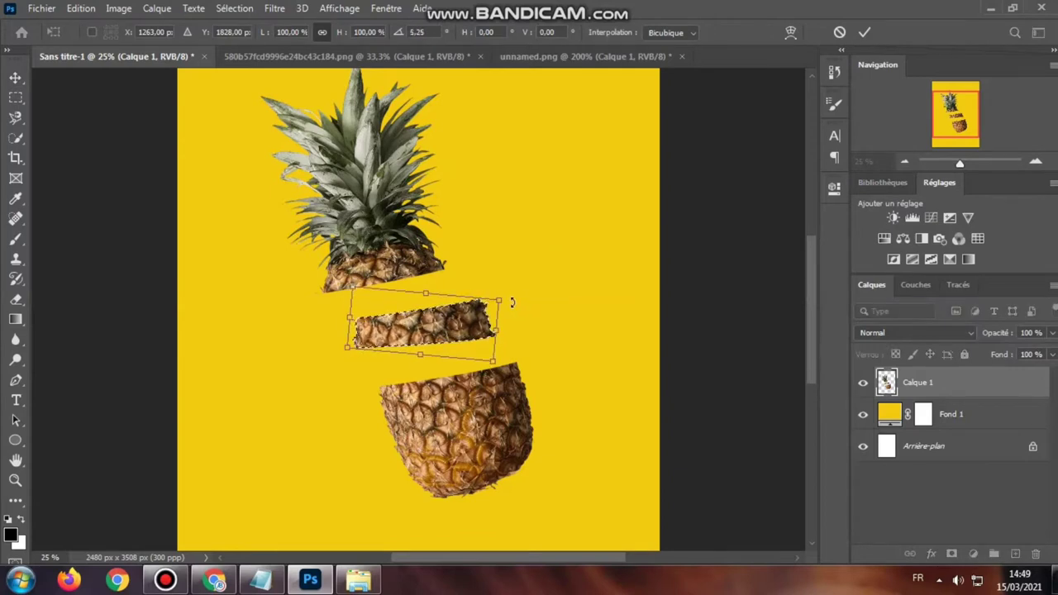
pyautogui.click(864, 32)
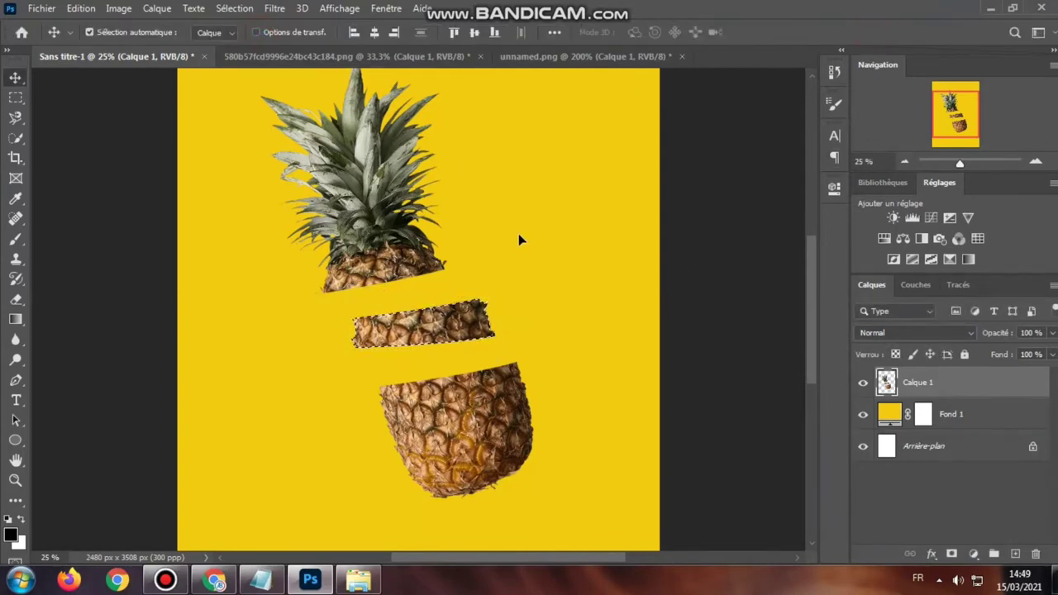
pyautogui.hotkey('ctrl', 'd')
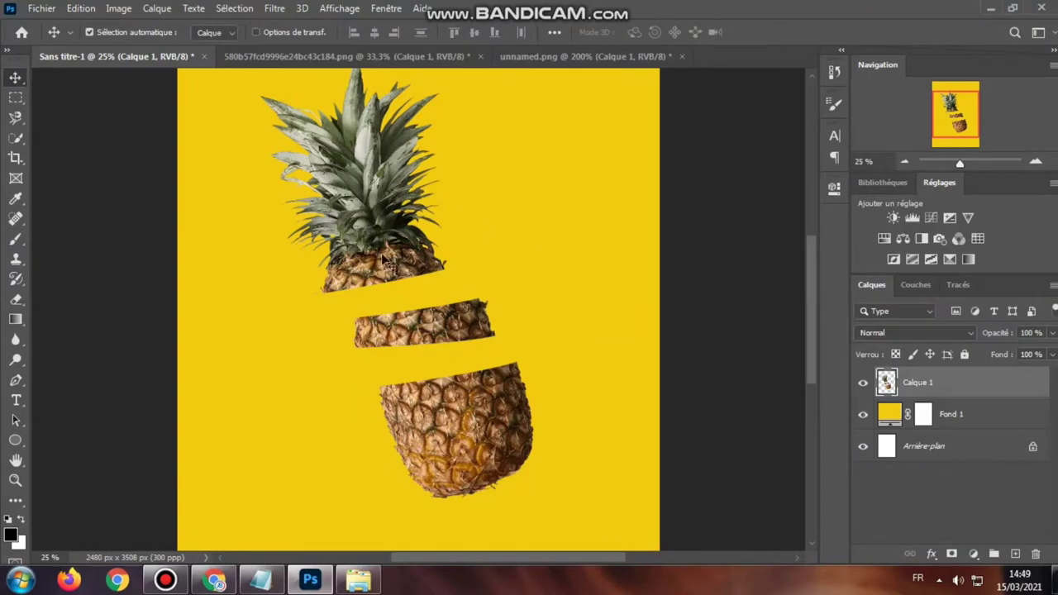
# Draw a closed pen path across the bottom piece's top band and turn it into a selection.
pyautogui.press('p')
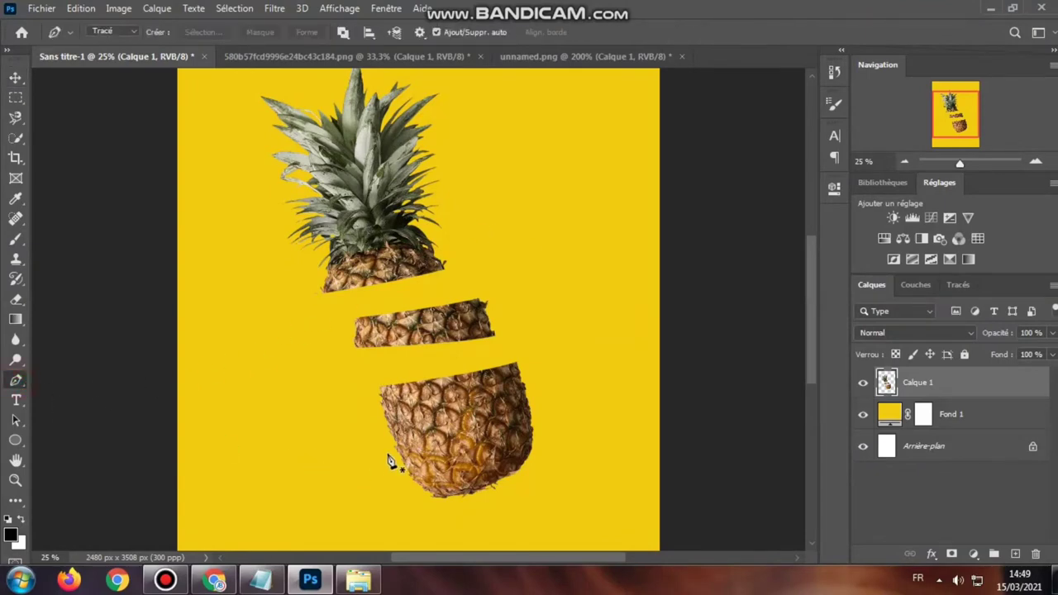
pyautogui.click(371, 449)
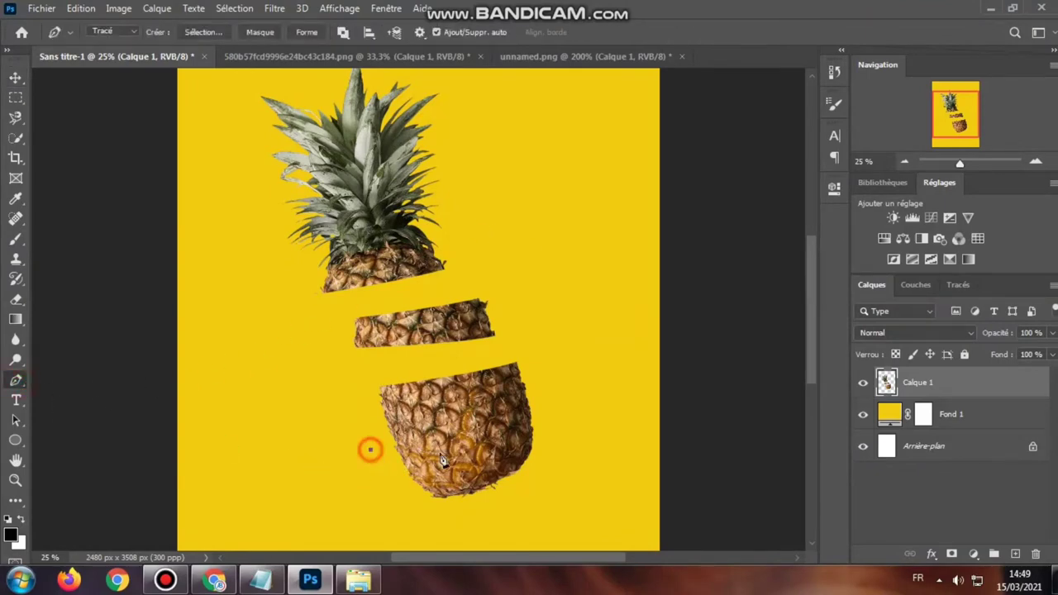
pyautogui.moveTo(536, 418); pyautogui.dragTo(549, 400)
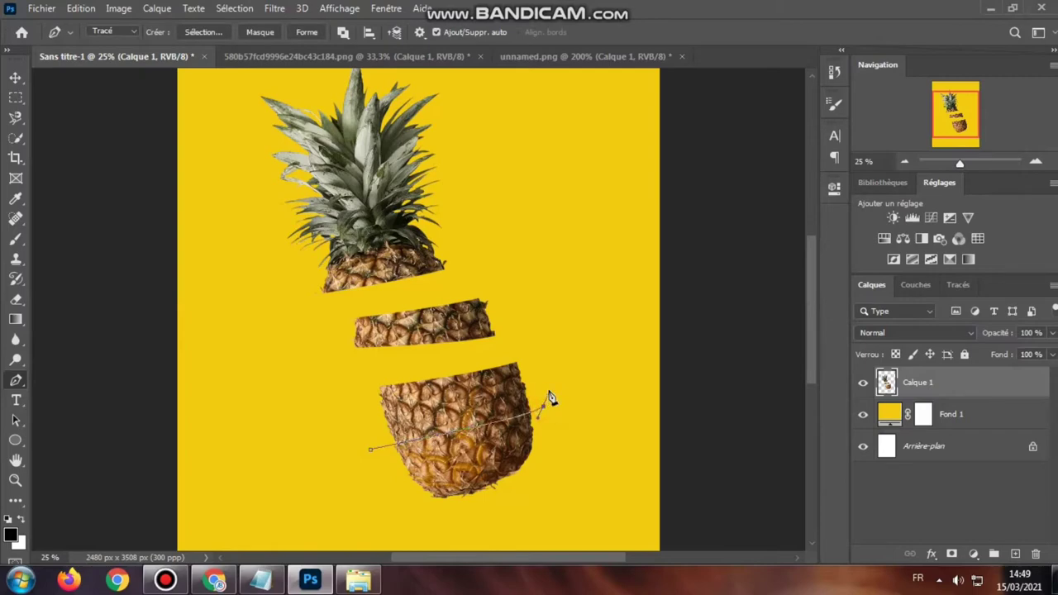
pyautogui.click(530, 340)
pyautogui.click(344, 378)
pyautogui.click(371, 451)
pyautogui.rightClick(436, 405)
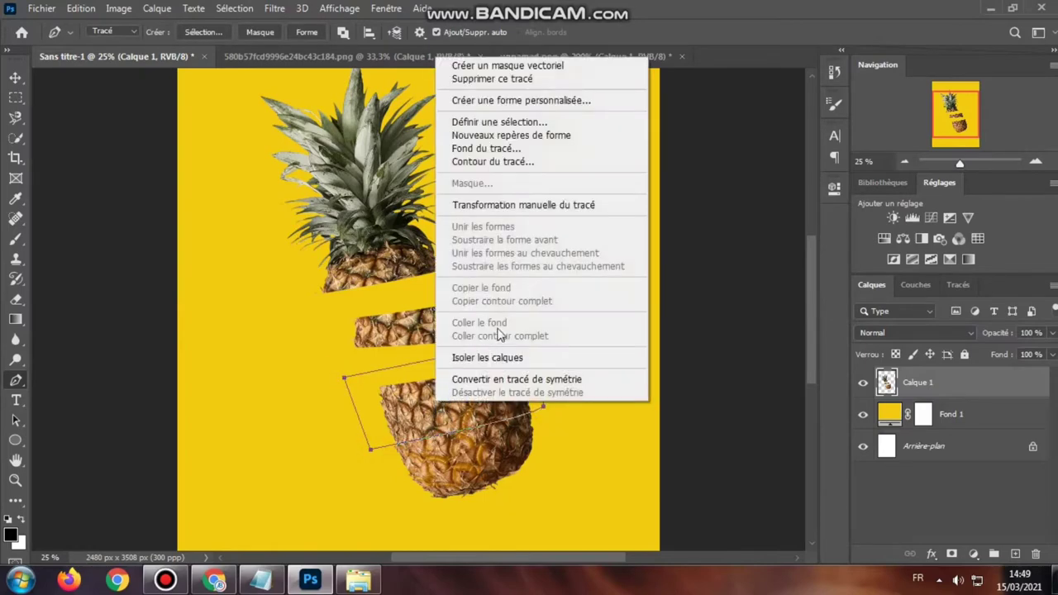
pyautogui.click(504, 122)
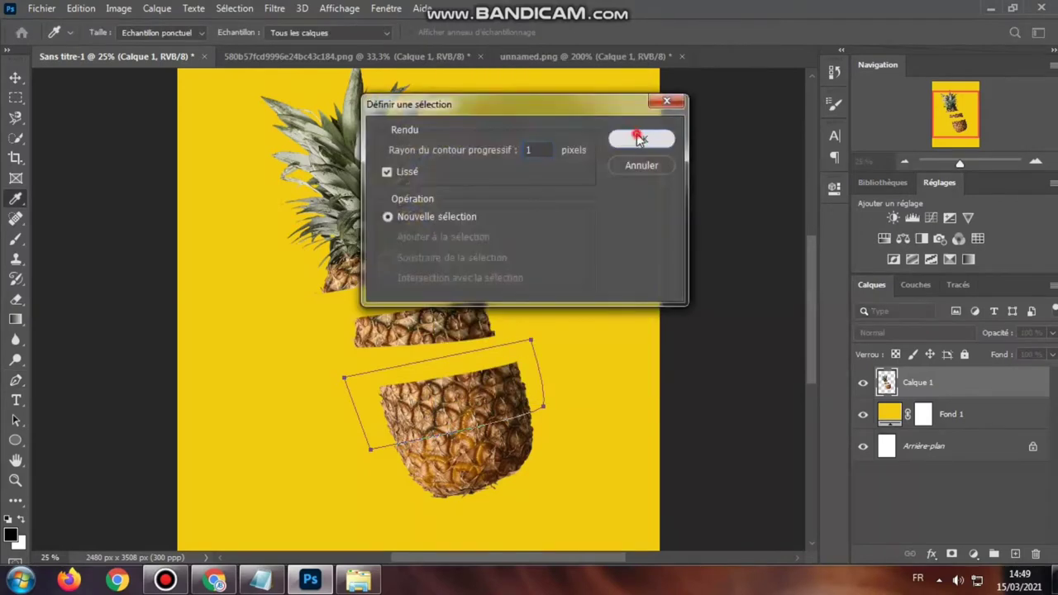
pyautogui.click(636, 138)
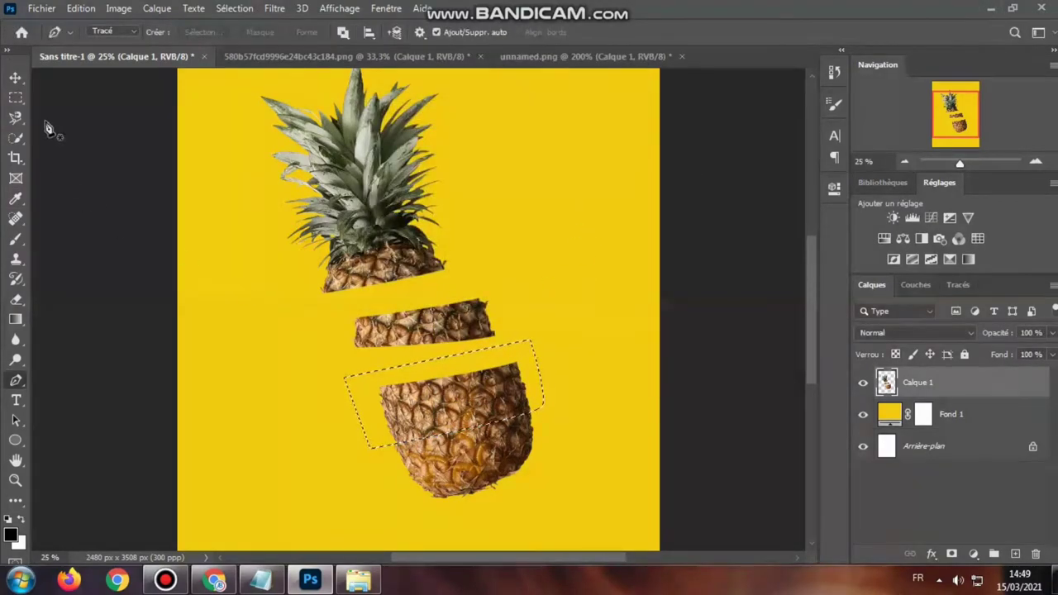
pyautogui.click(15, 78)
# Move the new band up-left, fine-tune its position, and rotate it about 5.5°.
pyautogui.moveTo(463, 413); pyautogui.dragTo(429, 405)
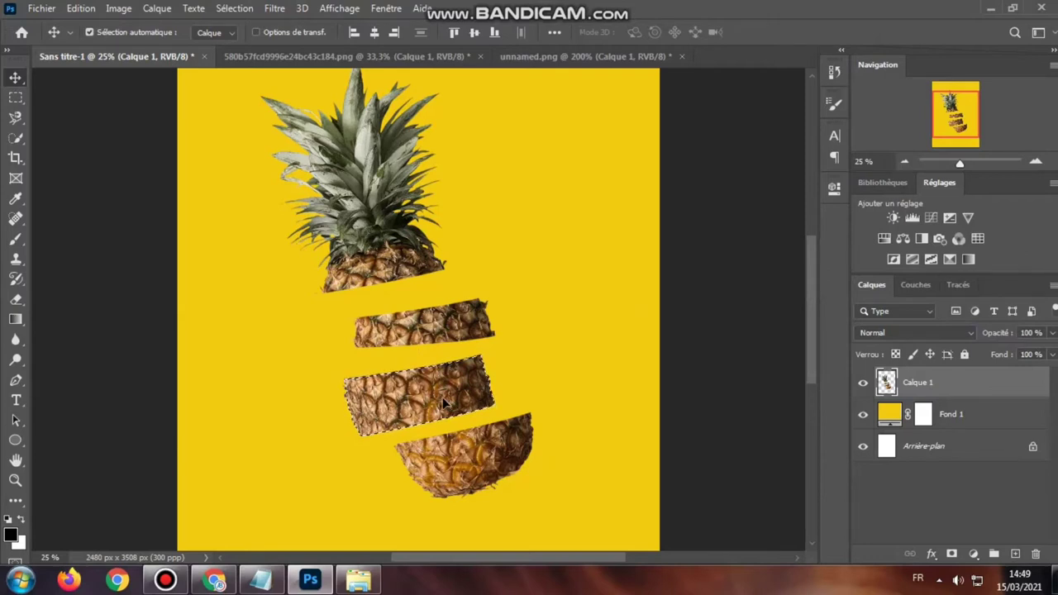
pyautogui.moveTo(443, 402); pyautogui.dragTo(442, 401)
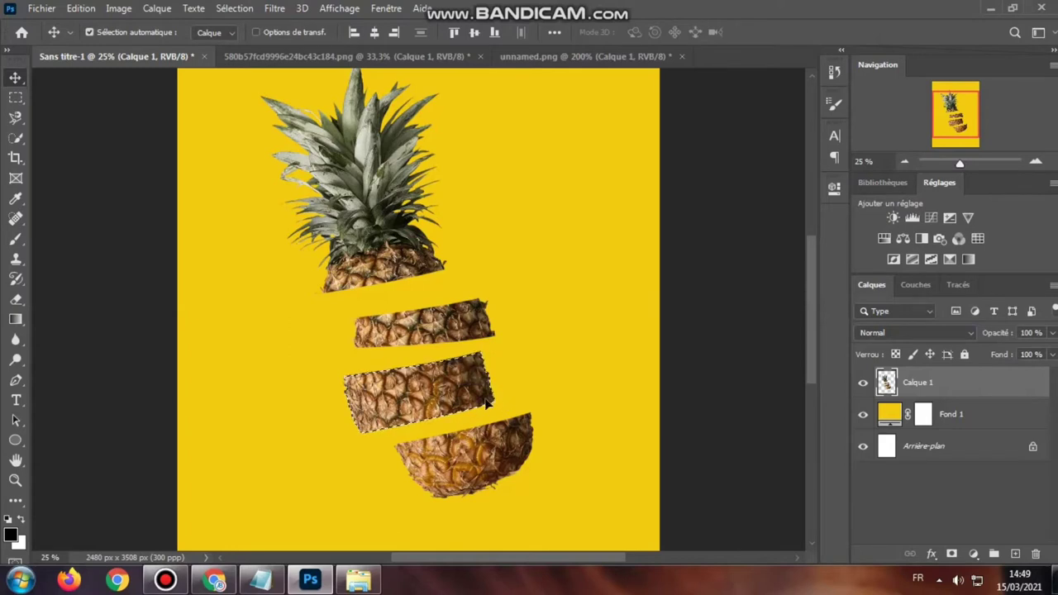
pyautogui.click(426, 391)
pyautogui.moveTo(426, 391); pyautogui.dragTo(428, 395)
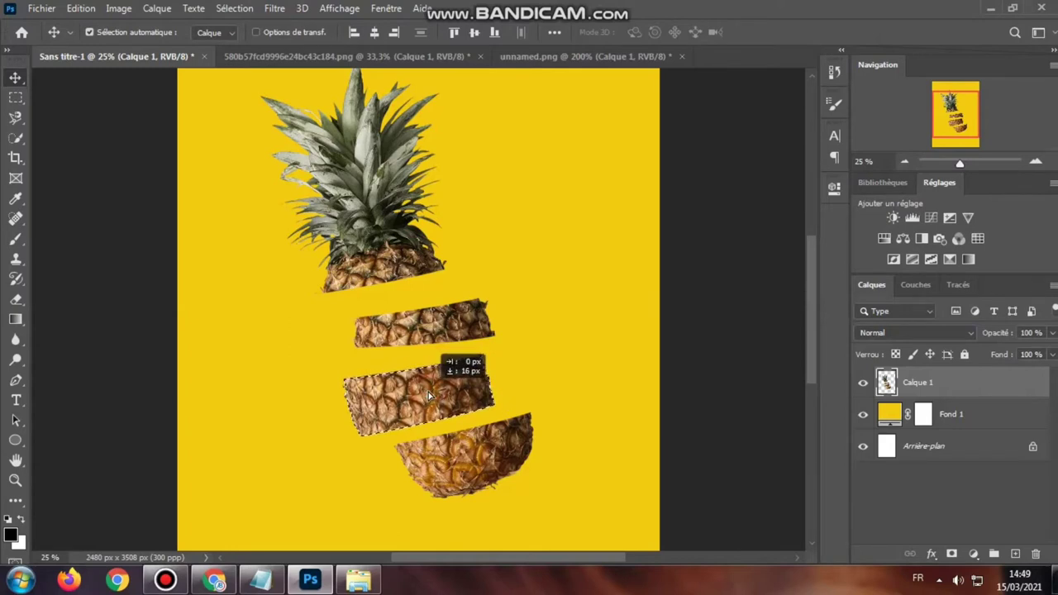
pyautogui.moveTo(428, 392); pyautogui.dragTo(429, 386)
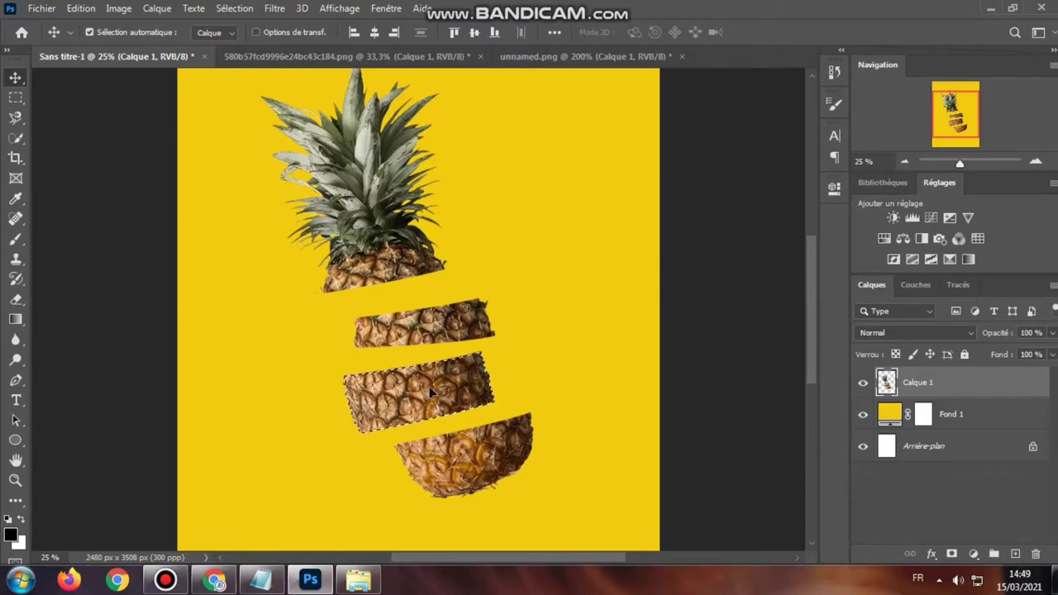
pyautogui.click(256, 31)
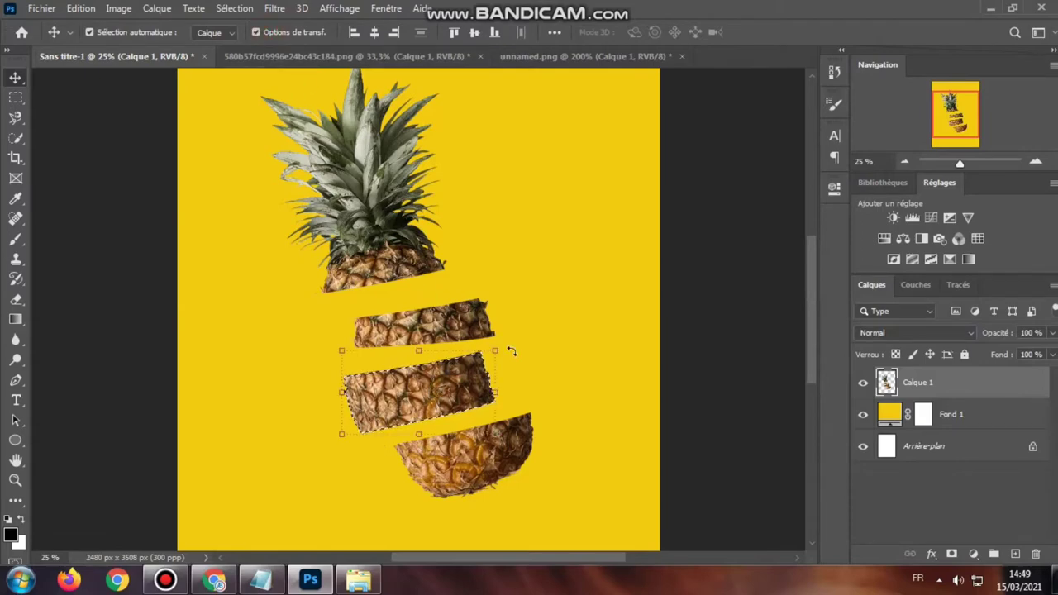
pyautogui.moveTo(512, 351); pyautogui.dragTo(519, 356)
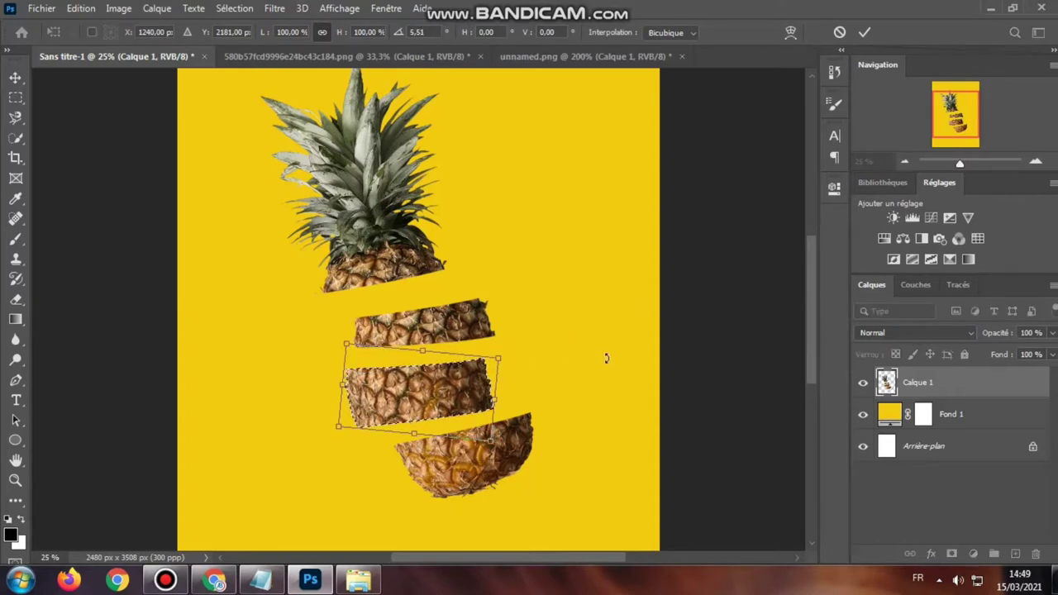
pyautogui.click(865, 31)
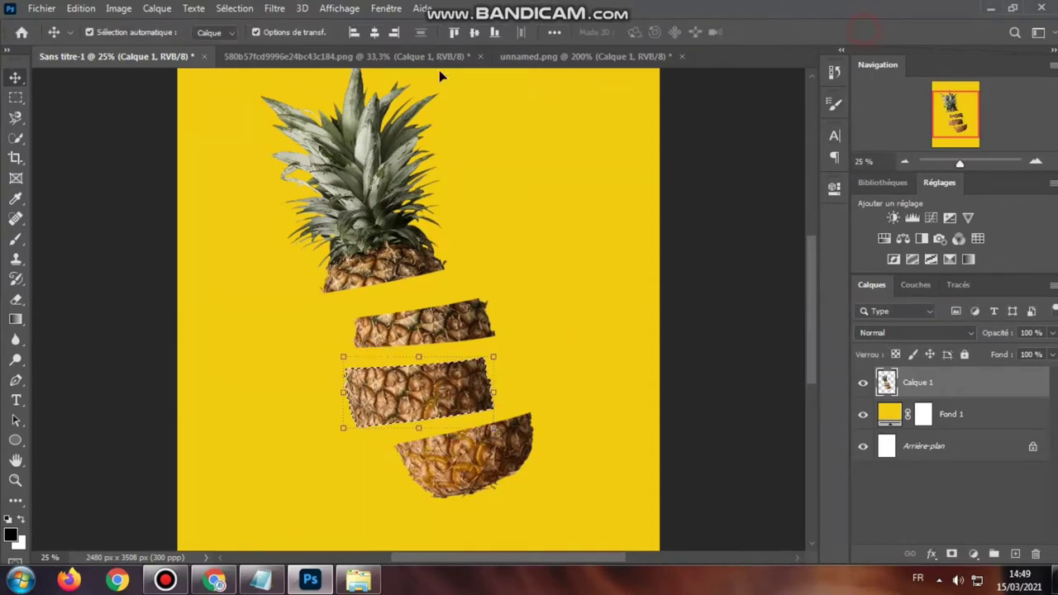
pyautogui.click(314, 32)
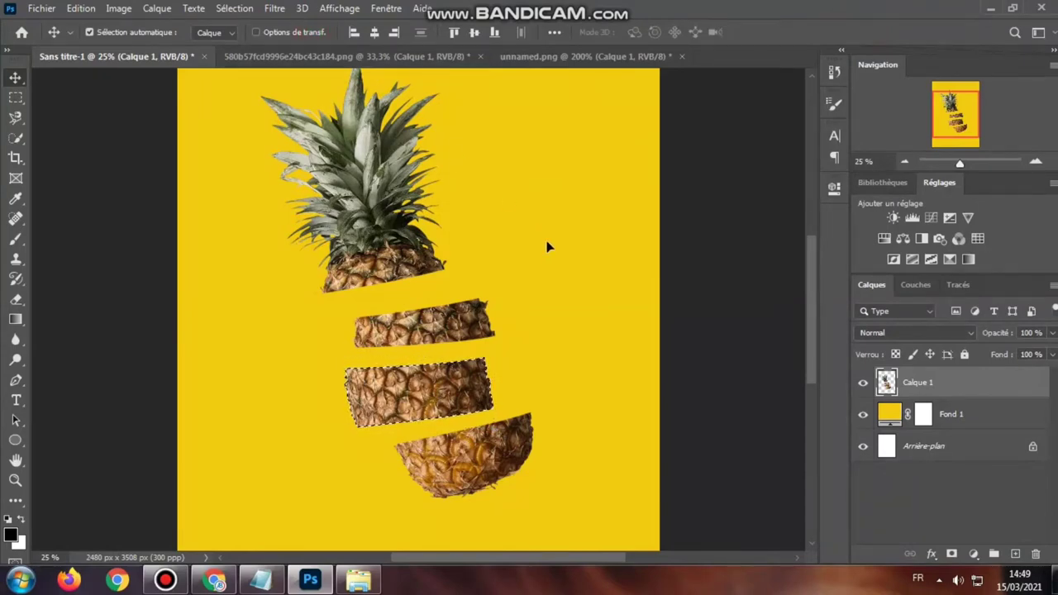
pyautogui.hotkey('ctrl', '-')
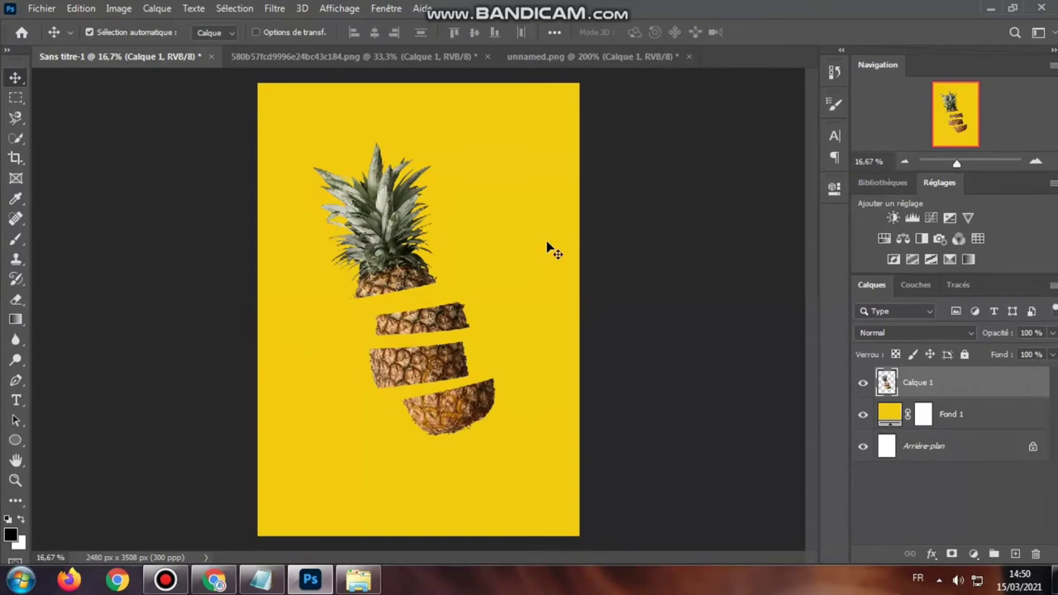
pyautogui.click(15, 439)
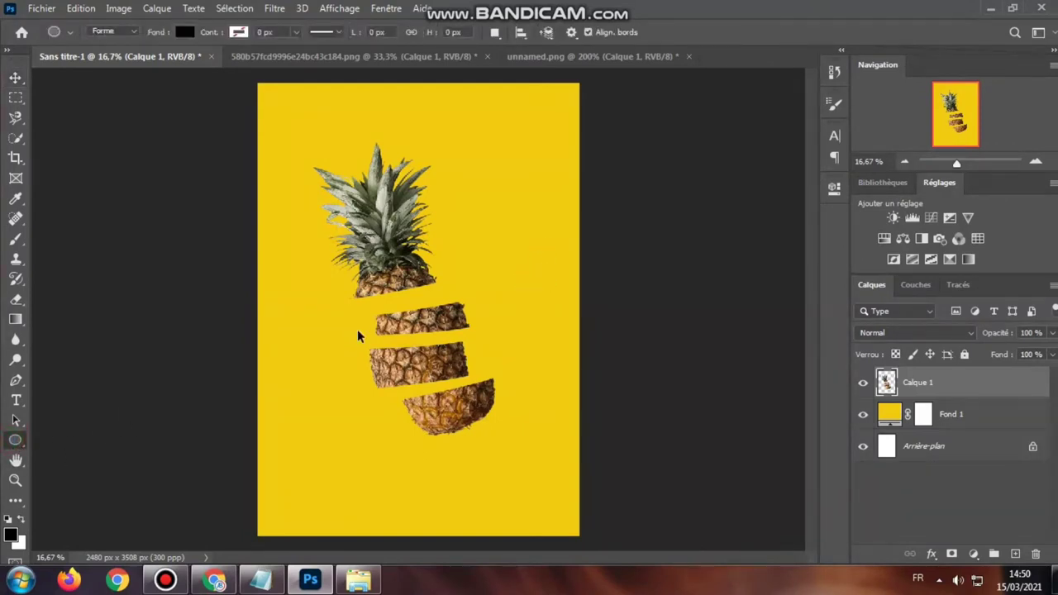
# Draw a flat black ellipse over the upper middle slice and size it to the slice top.
pyautogui.hotkey('ctrl', '+')
pyautogui.moveTo(341, 309); pyautogui.dragTo(488, 292)
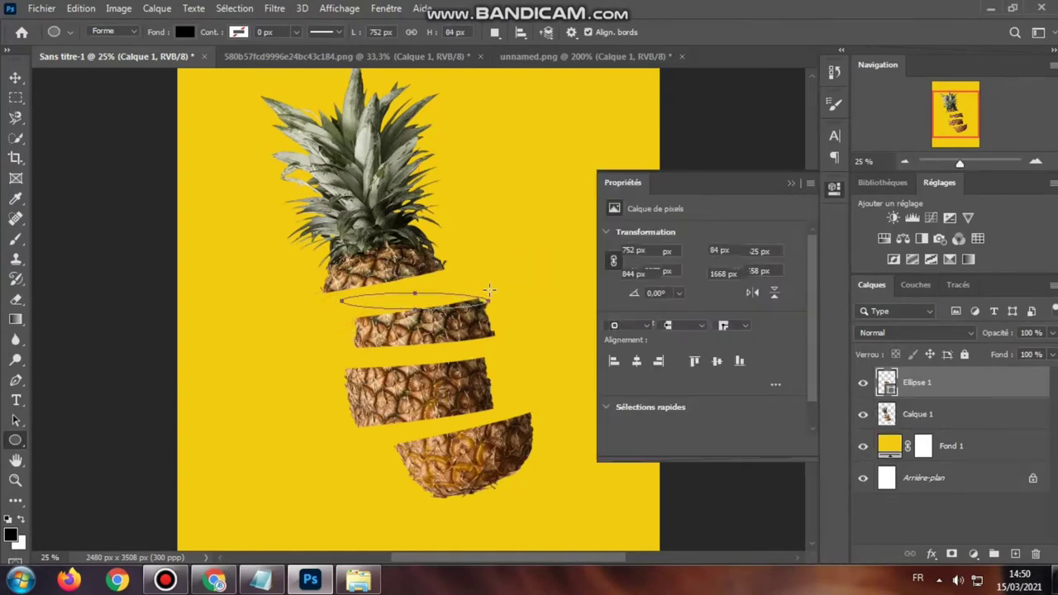
pyautogui.click(792, 183)
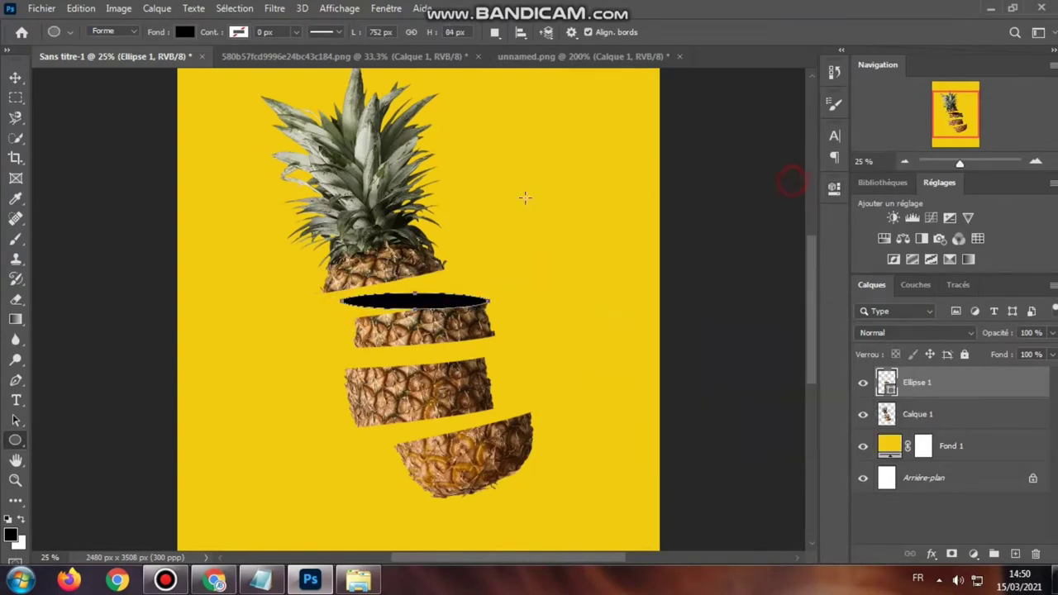
pyautogui.click(15, 77)
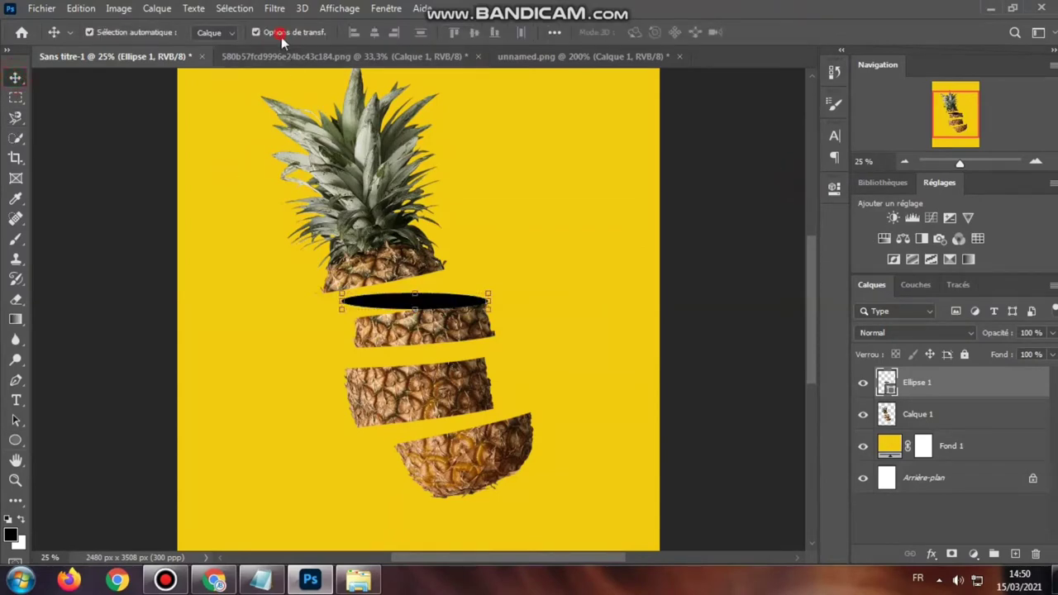
pyautogui.moveTo(438, 308); pyautogui.dragTo(442, 316)
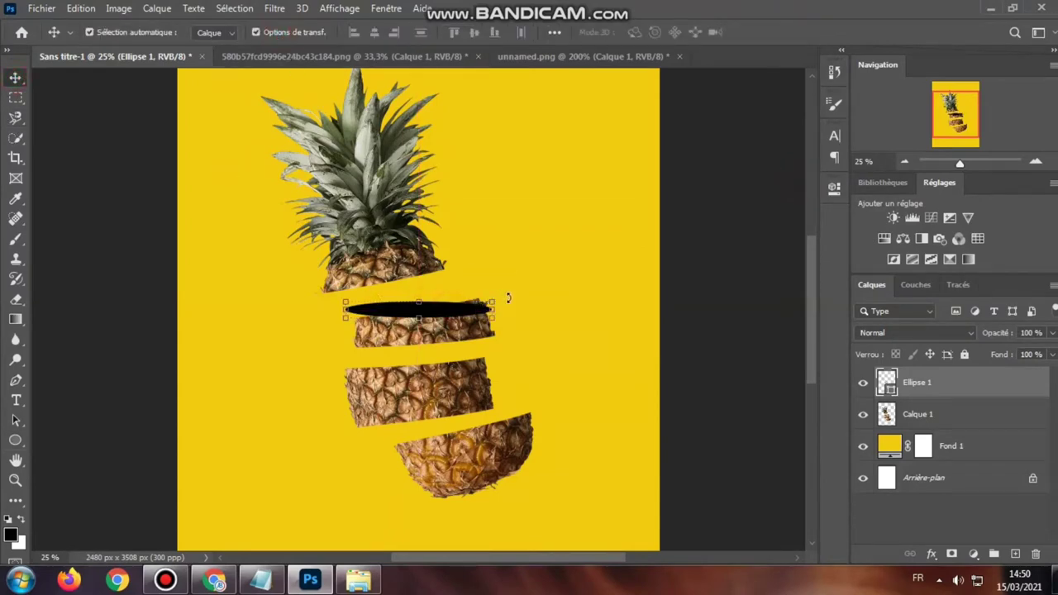
pyautogui.moveTo(508, 298)
pyautogui.mouseDown()
pyautogui.moveTo(471, 300)
pyautogui.moveTo(488, 298)
pyautogui.mouseUp()
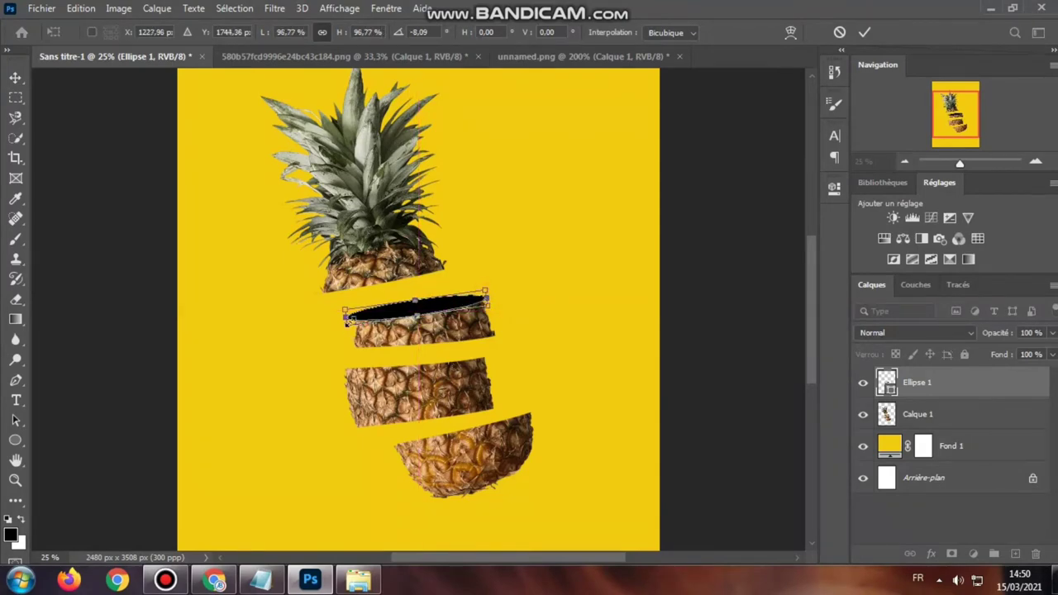
pyautogui.moveTo(346, 318); pyautogui.dragTo(354, 315)
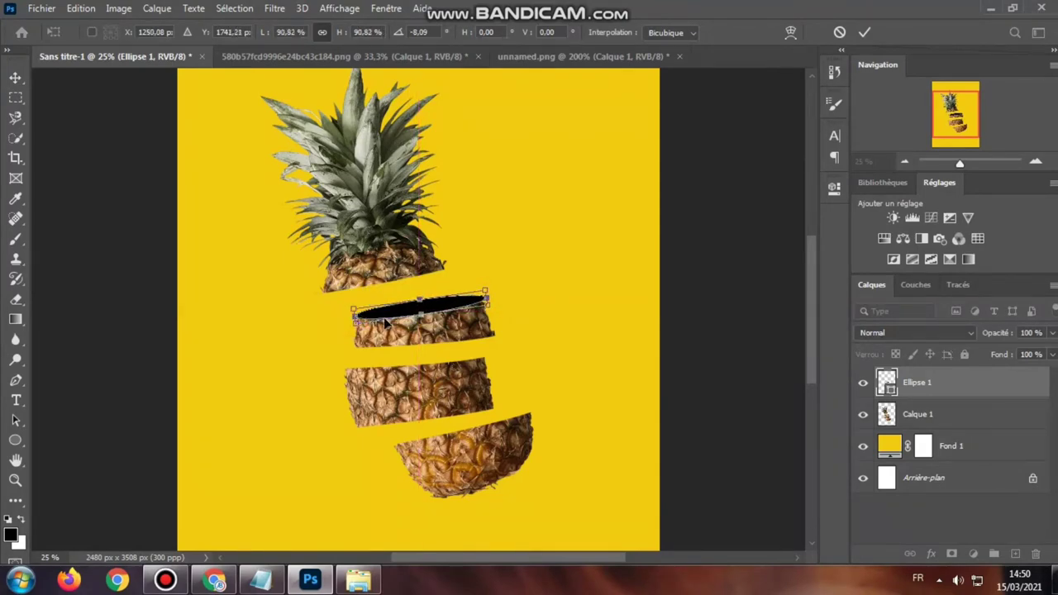
pyautogui.hotkey('ctrl', '+')
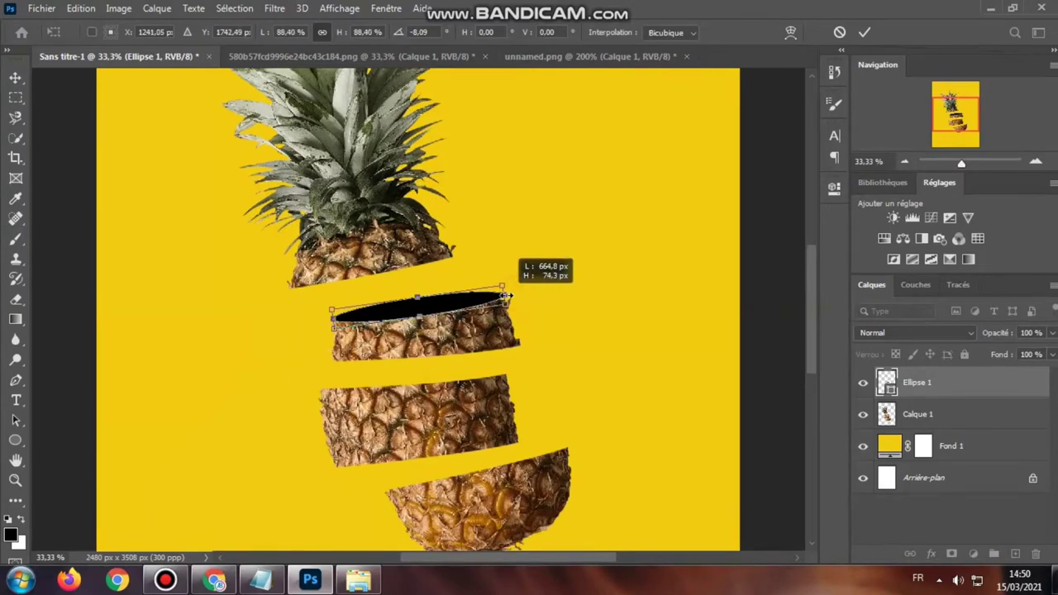
pyautogui.moveTo(511, 295); pyautogui.dragTo(504, 296)
# Skew the black oval to follow the slice's slanted cut edge.
pyautogui.rightClick(464, 290)
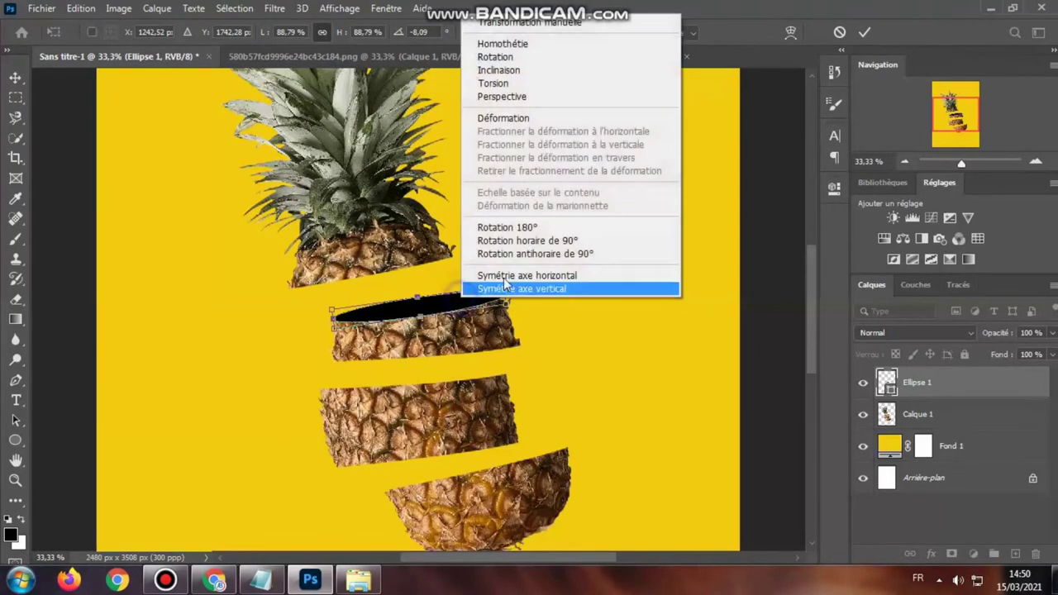
pyautogui.click(506, 83)
pyautogui.moveTo(502, 287); pyautogui.dragTo(497, 298)
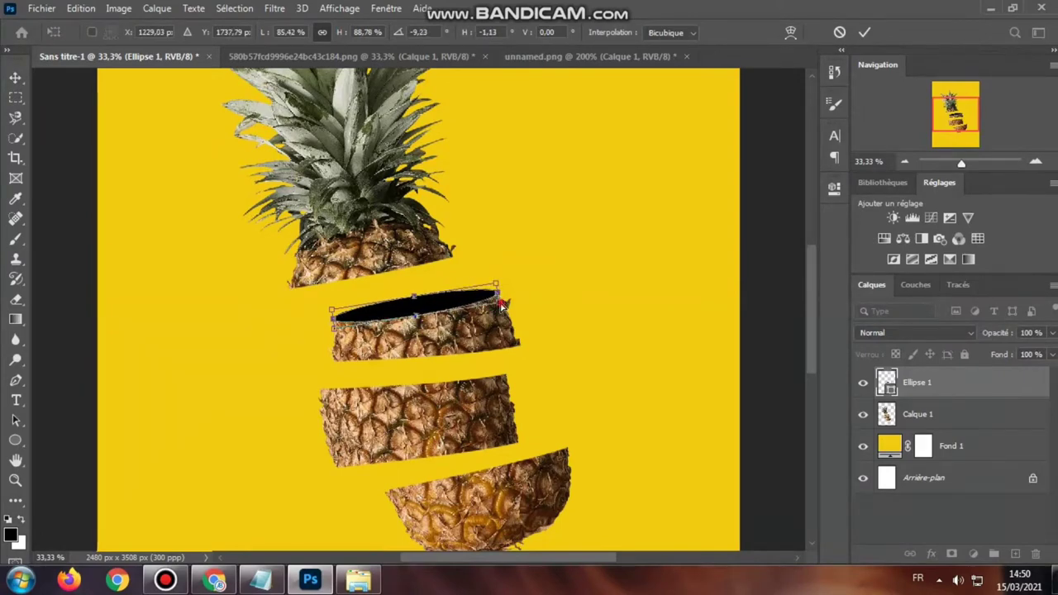
pyautogui.moveTo(497, 296); pyautogui.dragTo(493, 308)
pyautogui.moveTo(334, 324); pyautogui.dragTo(329, 307)
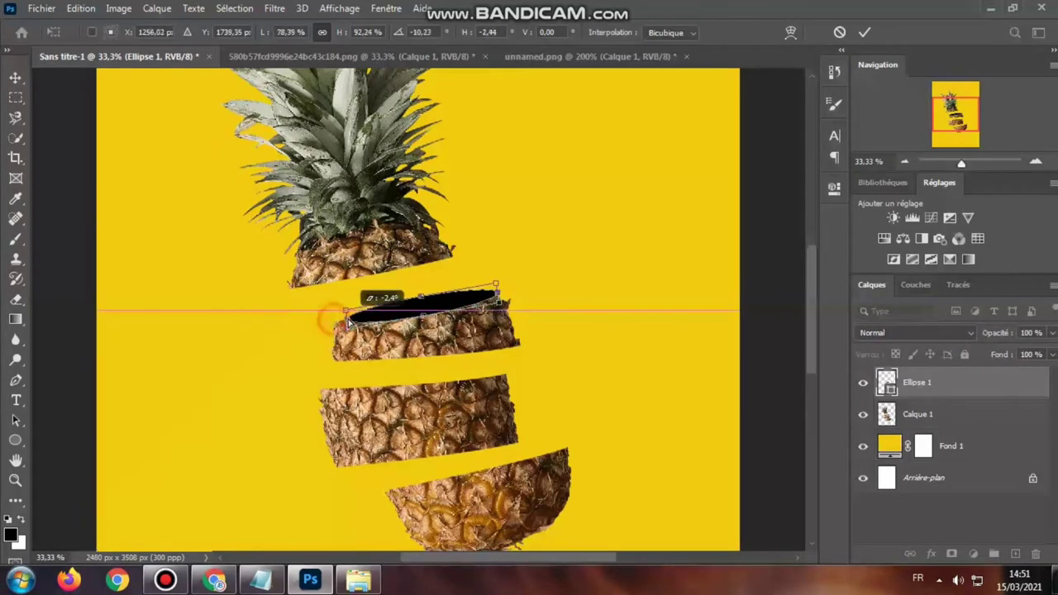
pyautogui.press('Return')
# Refine the oval with a perspective distortion on its top-right corner and apply it.
pyautogui.hotkey('ctrl', '+')
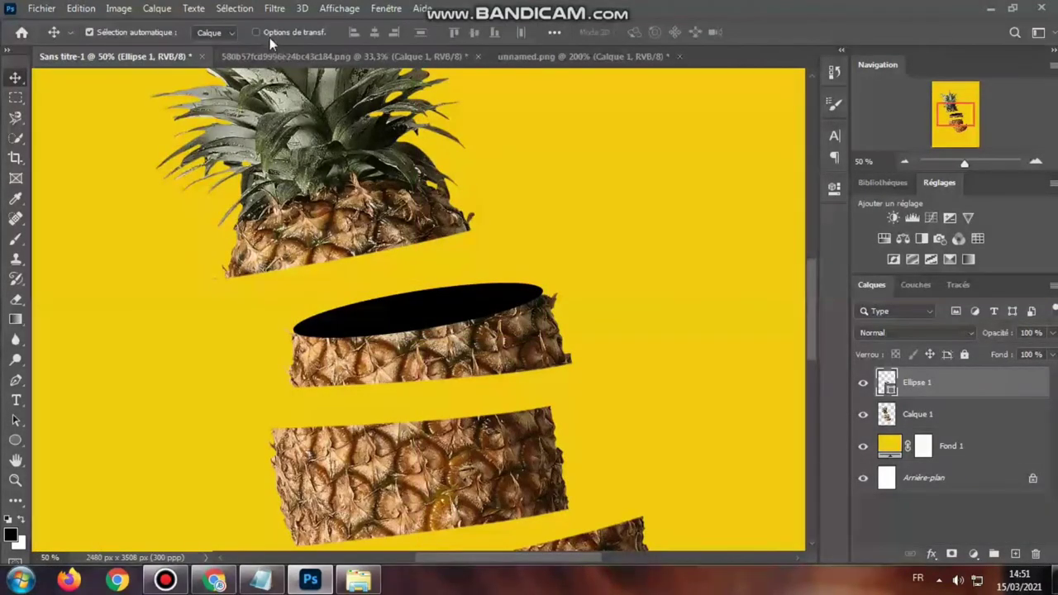
pyautogui.click(261, 33)
pyautogui.click(411, 283)
pyautogui.rightClick(410, 282)
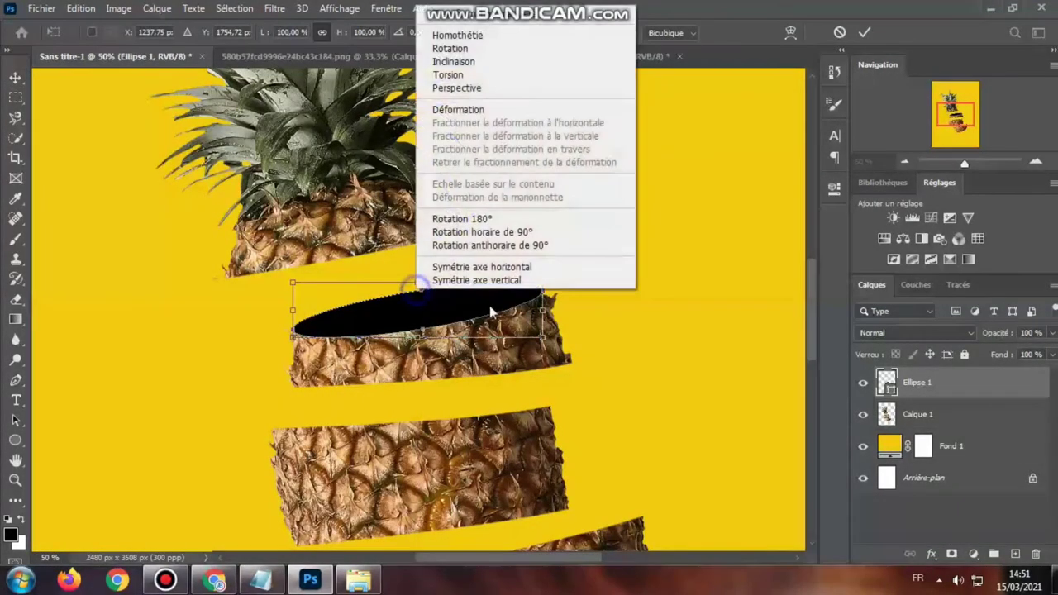
pyautogui.click(450, 88)
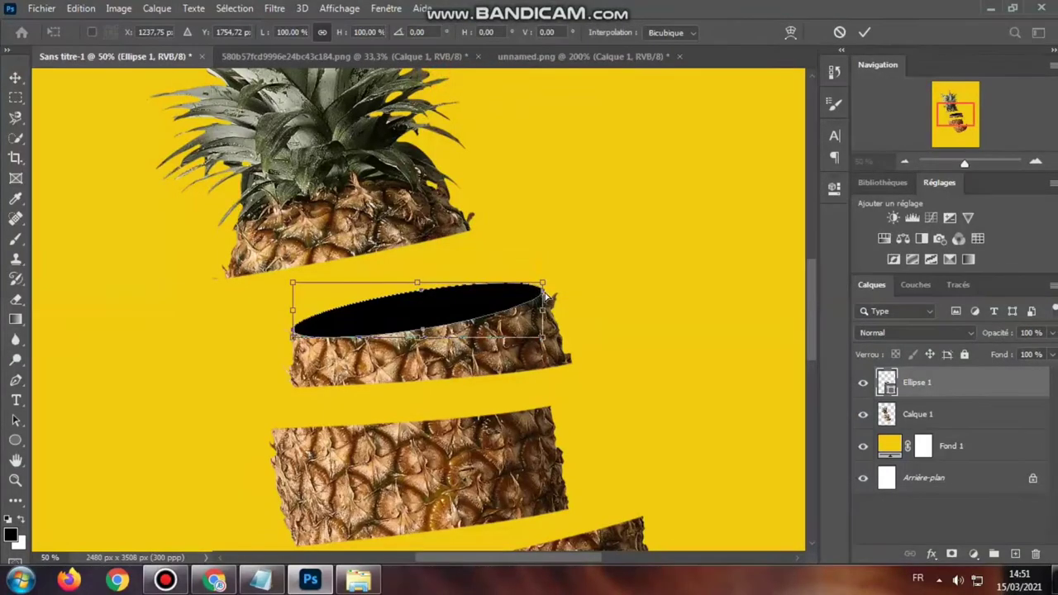
pyautogui.moveTo(545, 295); pyautogui.dragTo(542, 295)
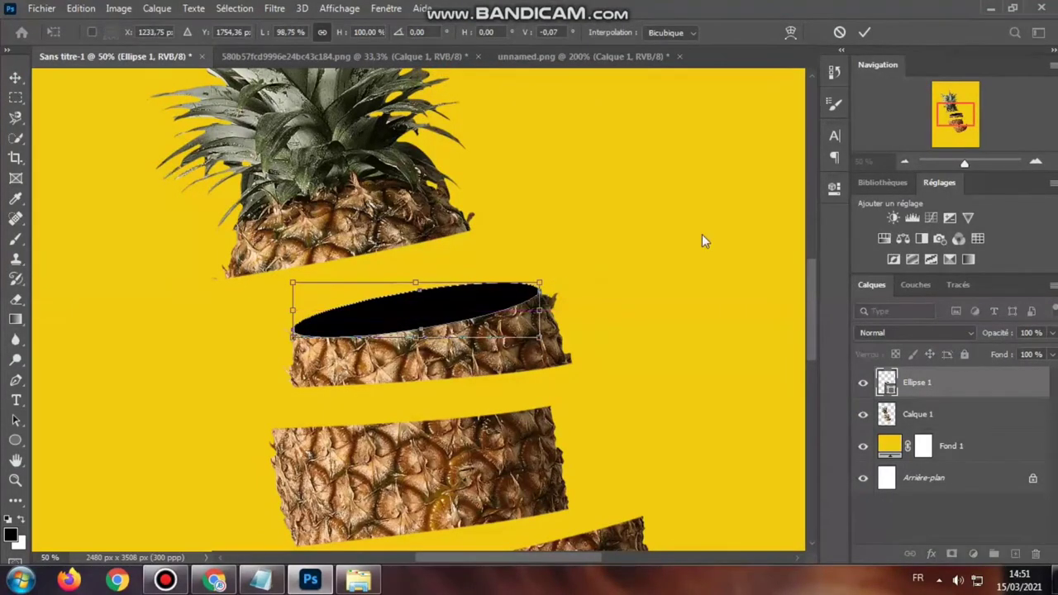
pyautogui.click(862, 33)
pyautogui.click(295, 34)
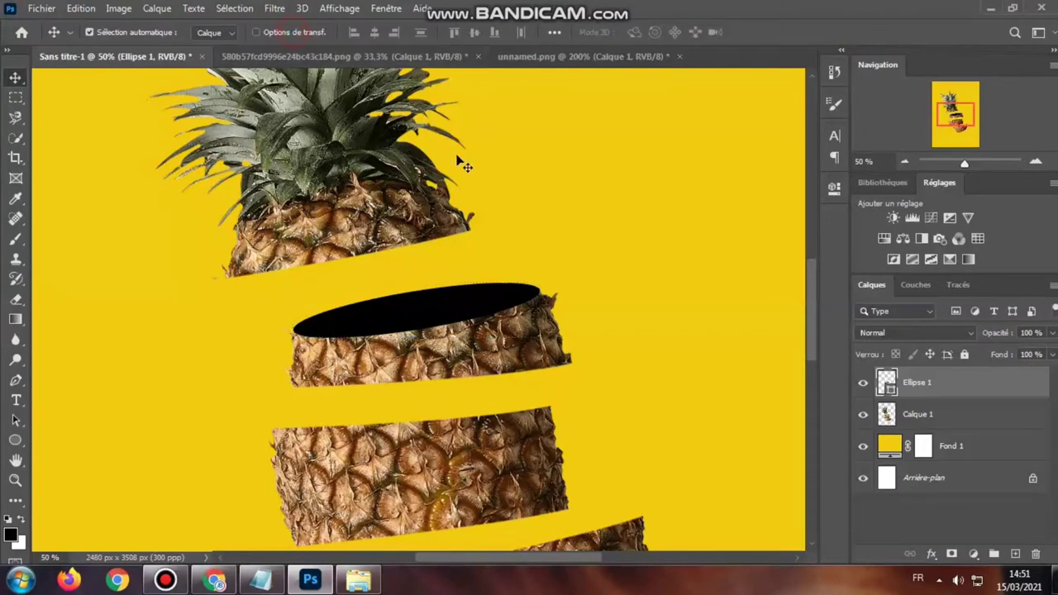
pyautogui.hotkey('ctrl', '-')
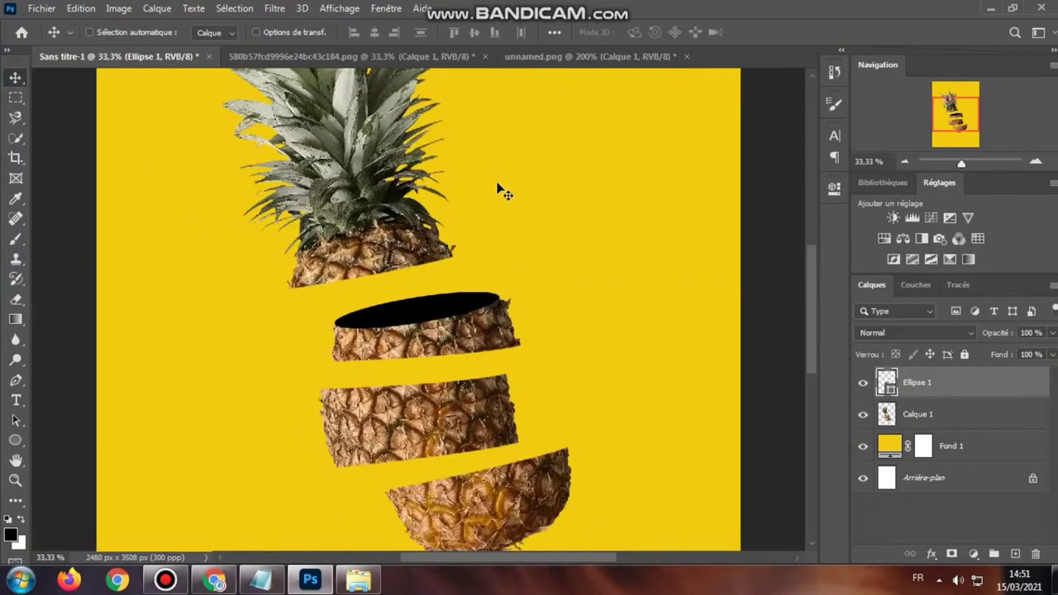
pyautogui.hotkey('ctrl', '-')
pyautogui.hotkey('ctrl', '-')
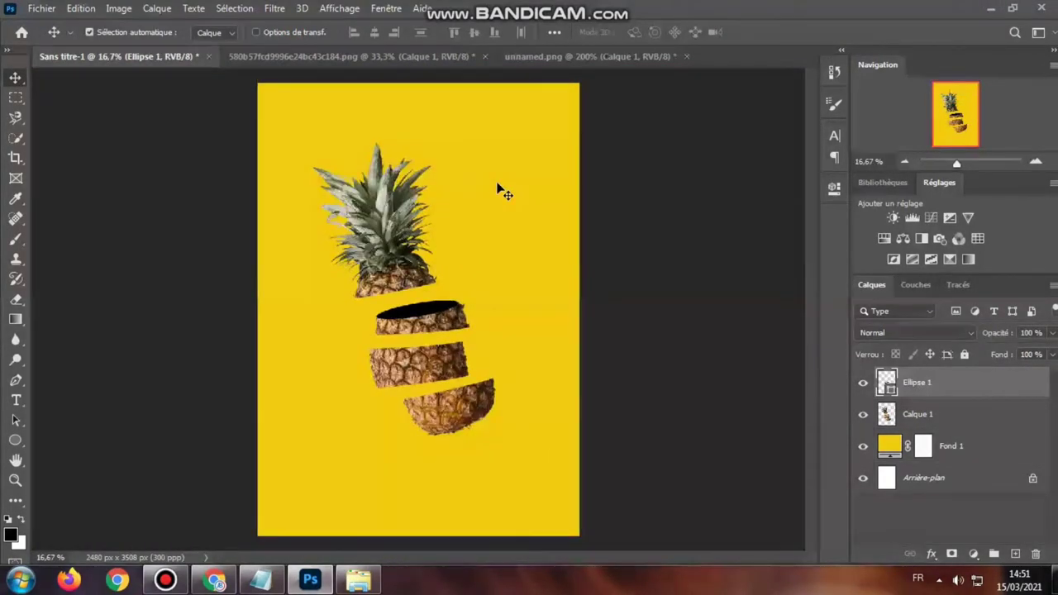
# Bring the yellow pineapple cross-section from unnamed.png onto the poster over the black oval.
pyautogui.click(545, 56)
pyautogui.moveTo(455, 446)
pyautogui.mouseDown()
pyautogui.moveTo(166, 62)
pyautogui.moveTo(417, 308)
pyautogui.mouseUp()
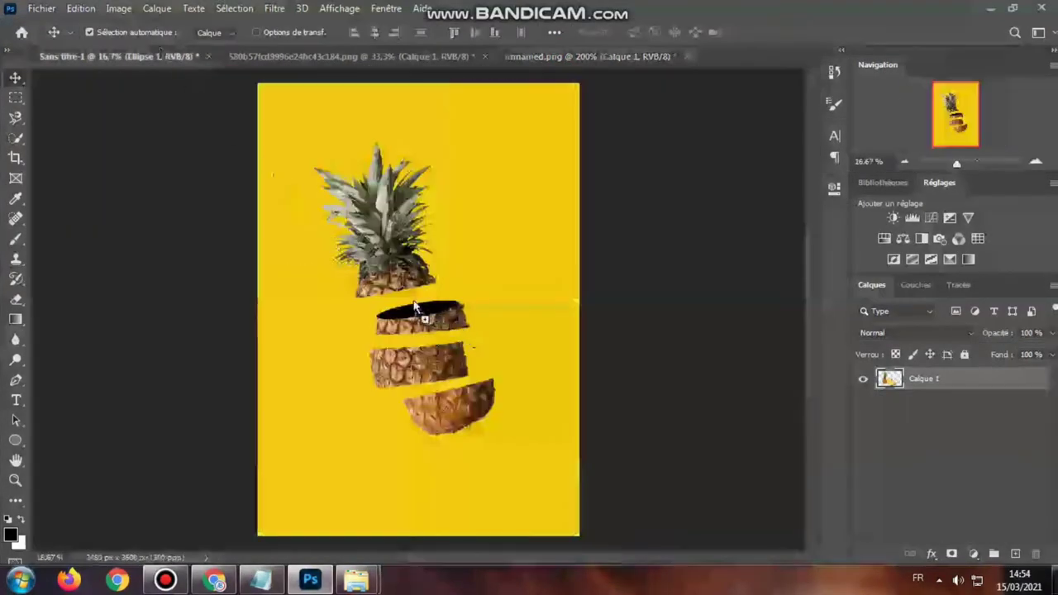
pyautogui.hotkey('ctrl', '+')
pyautogui.hotkey('ctrl', '+')
pyautogui.hotkey('ctrl', '+')
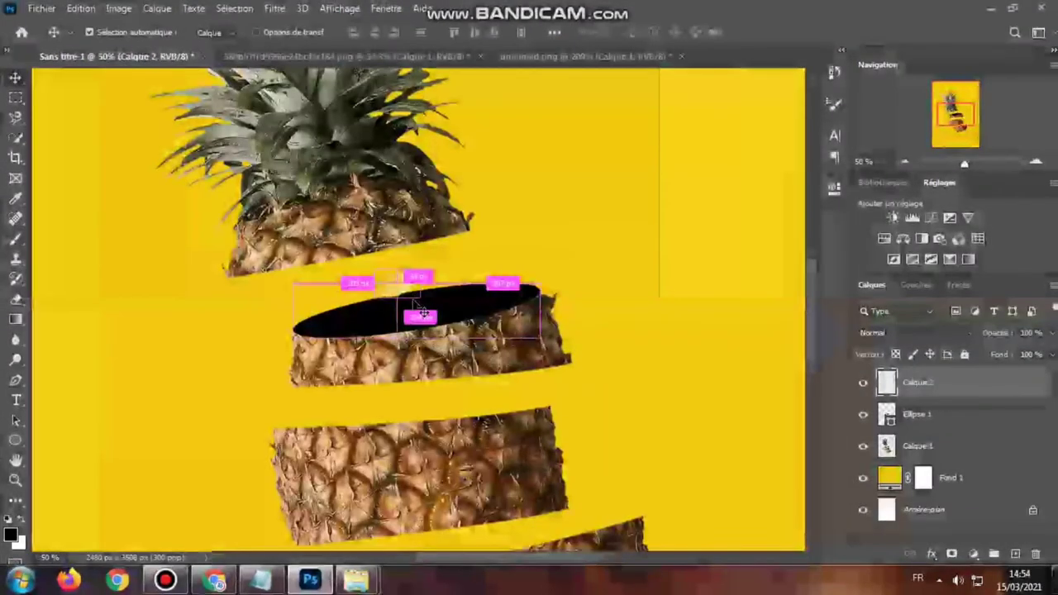
pyautogui.moveTo(397, 293)
pyautogui.mouseDown()
pyautogui.moveTo(385, 299)
pyautogui.moveTo(395, 318)
pyautogui.moveTo(496, 241)
pyautogui.moveTo(486, 255)
pyautogui.mouseUp()
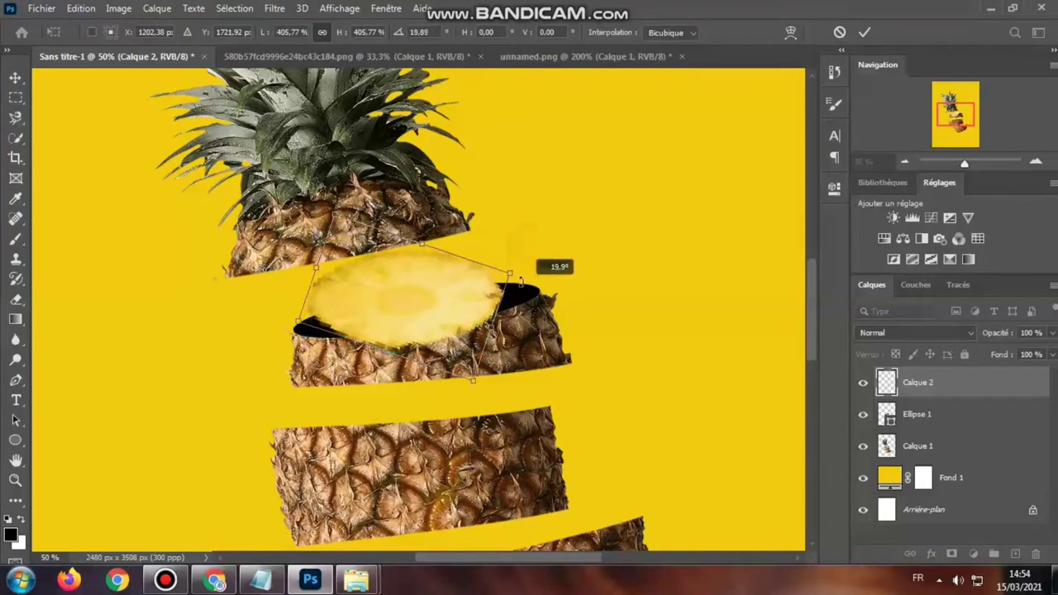
# Skew the cross-section flat and tilted to sit on the oval, then apply the transform.
pyautogui.rightClick(437, 283)
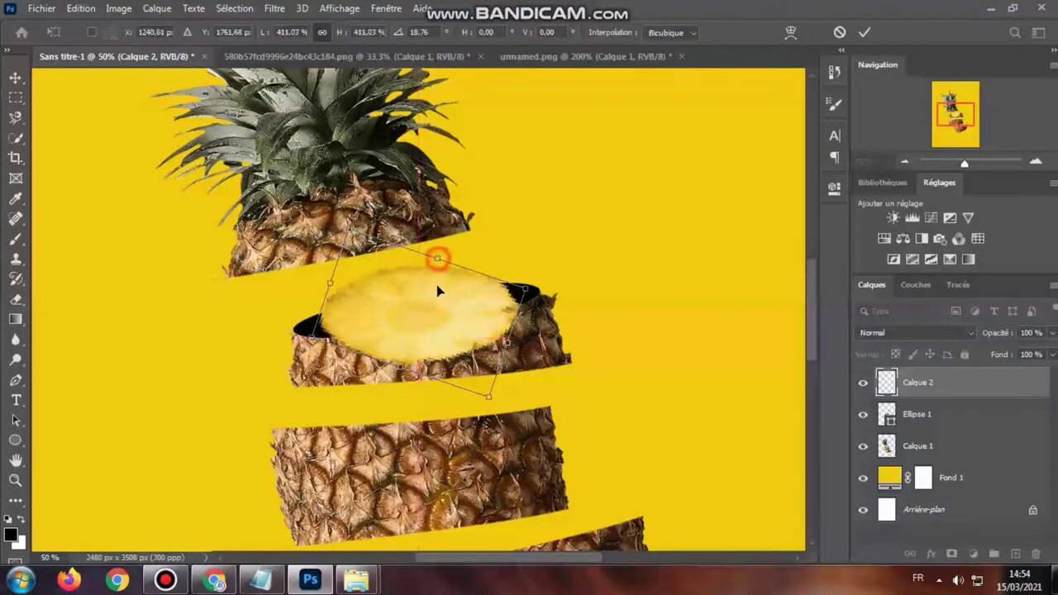
pyautogui.click(498, 75)
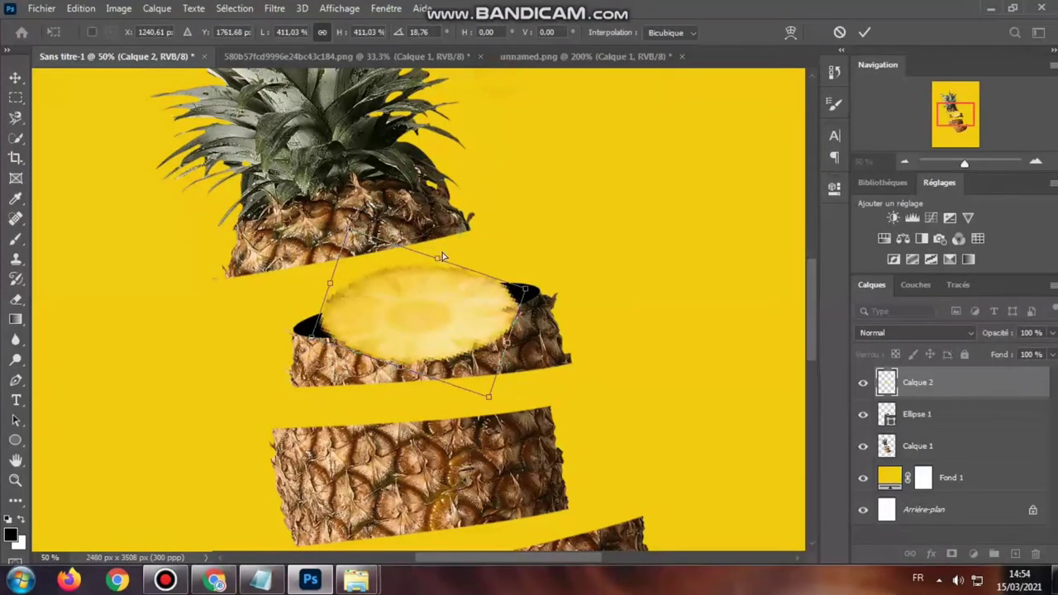
pyautogui.moveTo(442, 253); pyautogui.dragTo(427, 307)
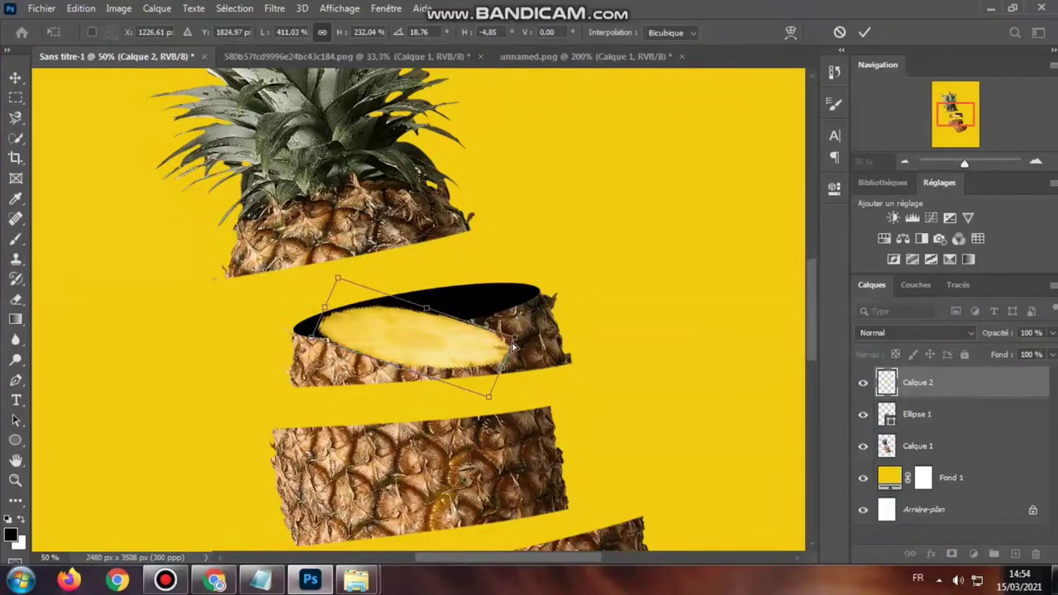
pyautogui.moveTo(490, 351); pyautogui.dragTo(525, 324)
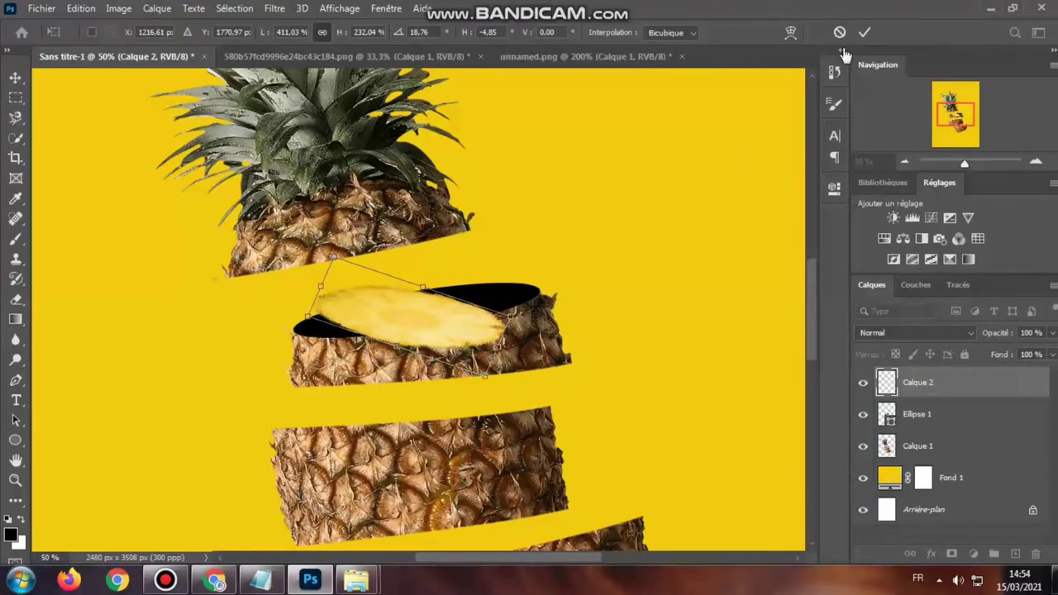
pyautogui.click(864, 33)
# Clip the yellow slice (Calque 2) to the black oval, then rotate and enlarge it.
pyautogui.rightClick(931, 385)
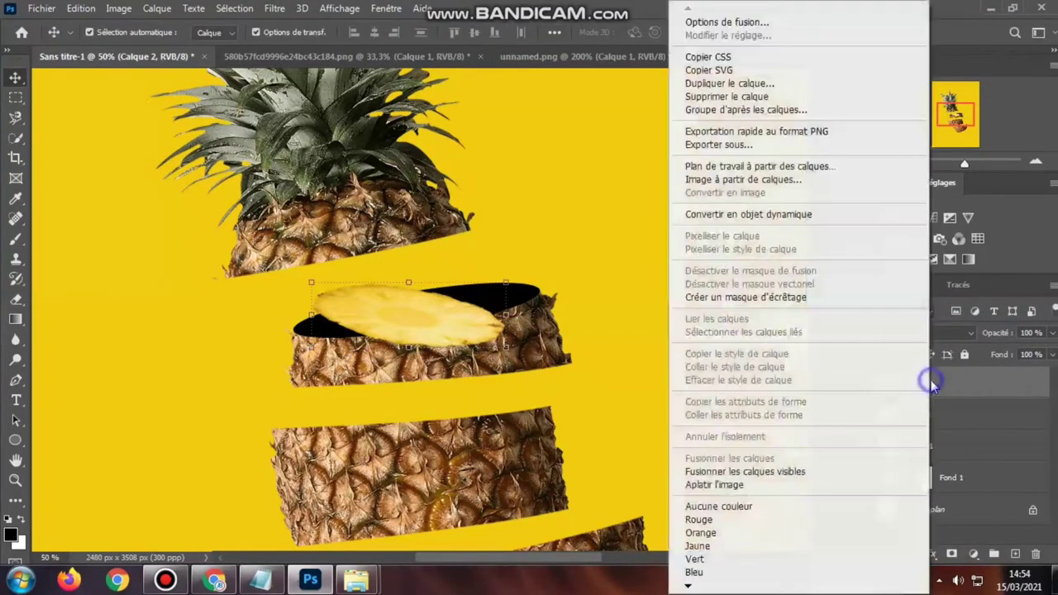
pyautogui.click(725, 297)
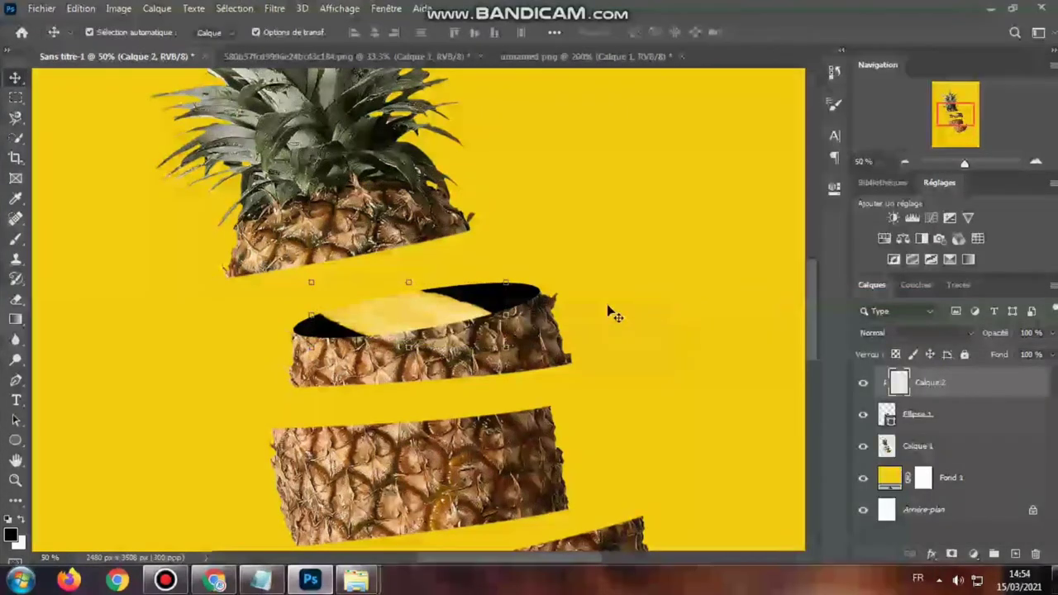
pyautogui.moveTo(515, 288); pyautogui.dragTo(507, 240)
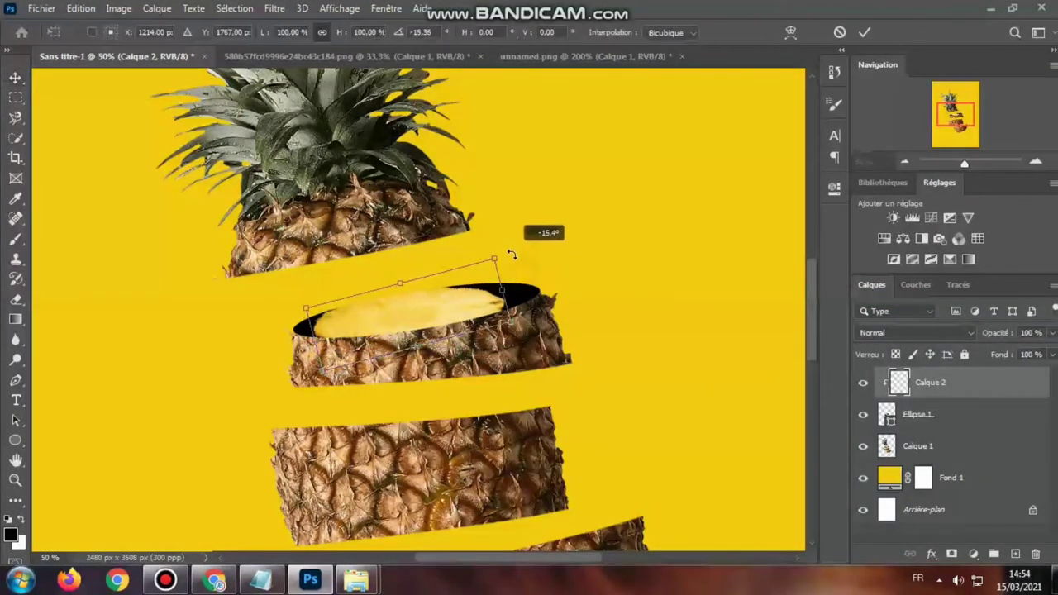
pyautogui.moveTo(513, 302); pyautogui.dragTo(541, 283)
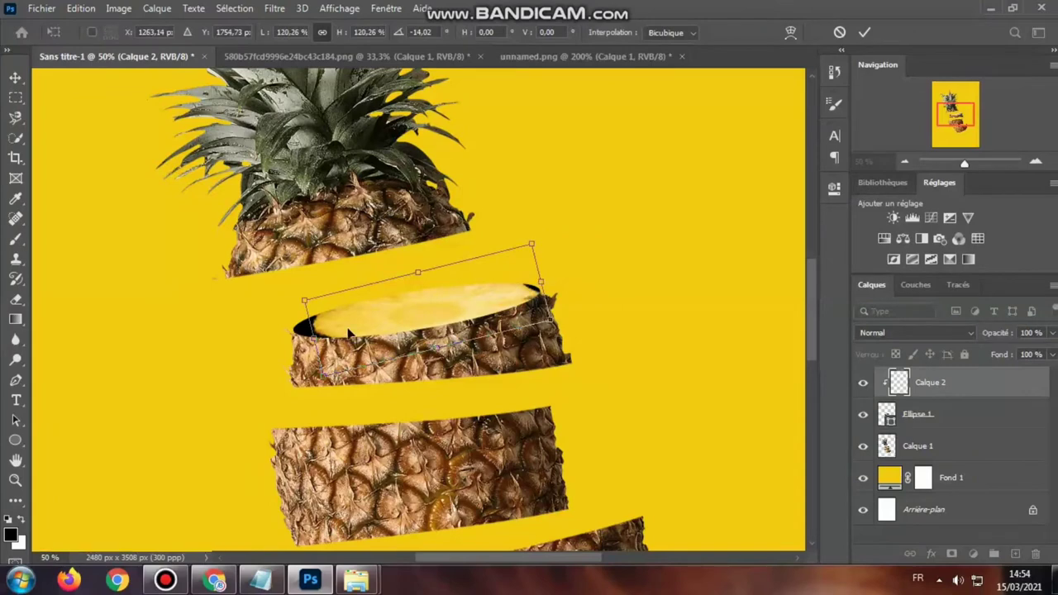
pyautogui.moveTo(313, 339); pyautogui.dragTo(334, 331)
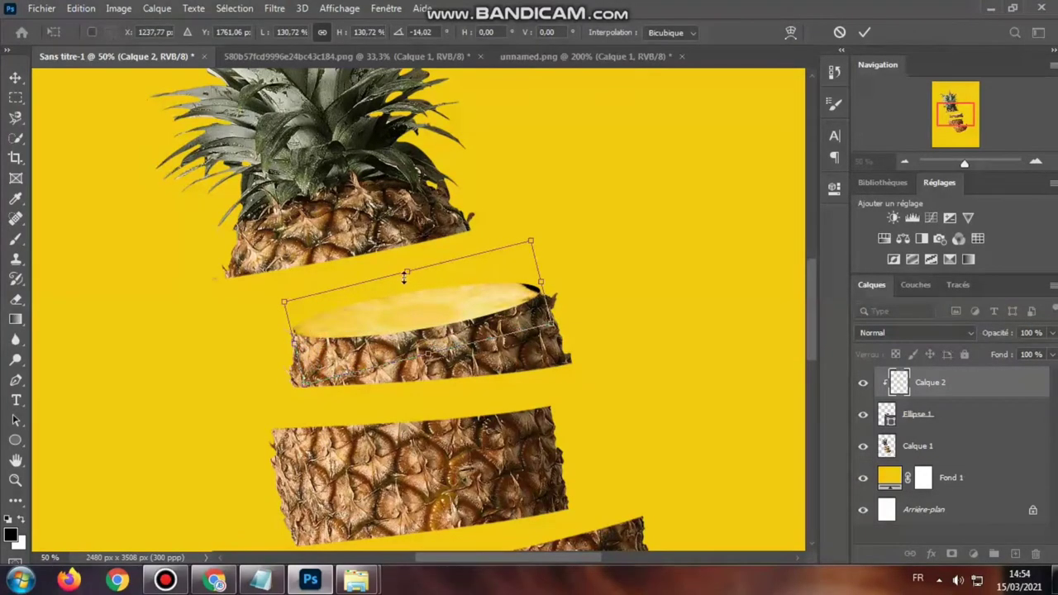
# Perspective-distort the yellow slice onto the second piece's top face, commit it, and zoom out.
pyautogui.rightClick(464, 299)
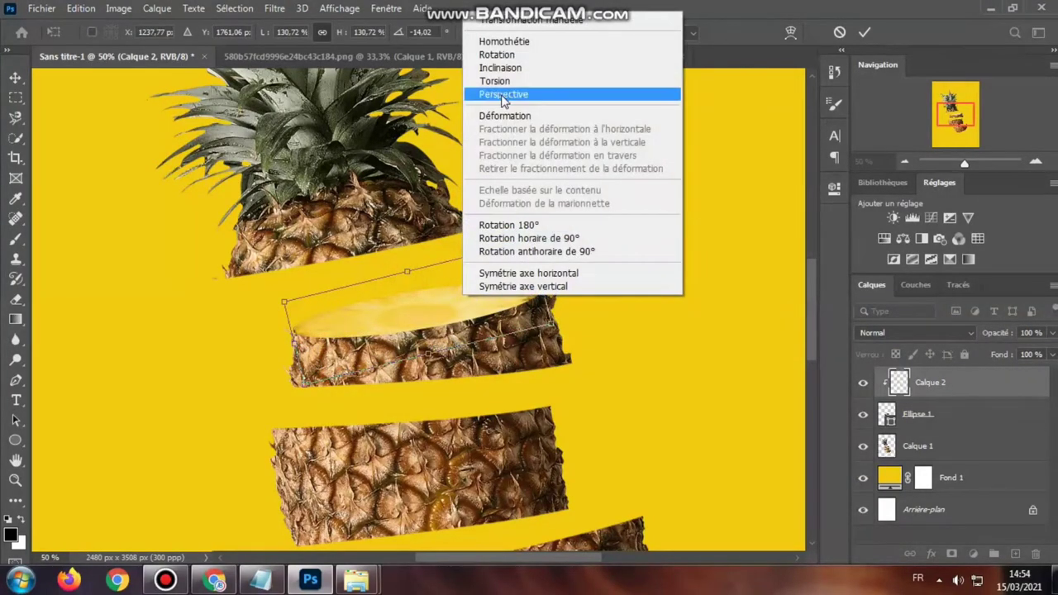
pyautogui.click(502, 96)
pyautogui.moveTo(540, 284); pyautogui.dragTo(550, 267)
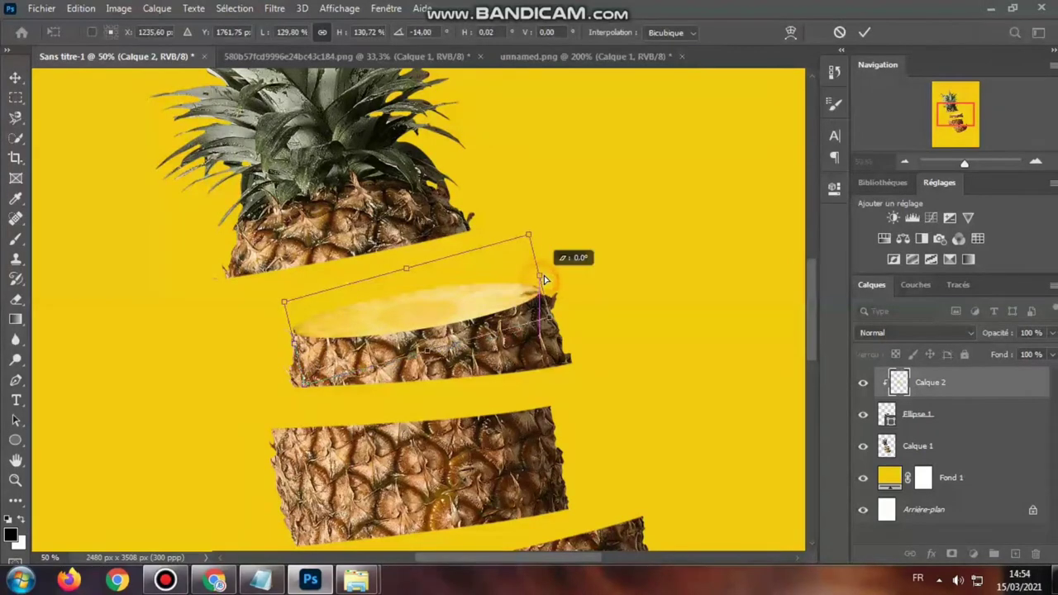
pyautogui.moveTo(409, 266)
pyautogui.mouseDown()
pyautogui.moveTo(431, 347)
pyautogui.moveTo(451, 331)
pyautogui.mouseUp()
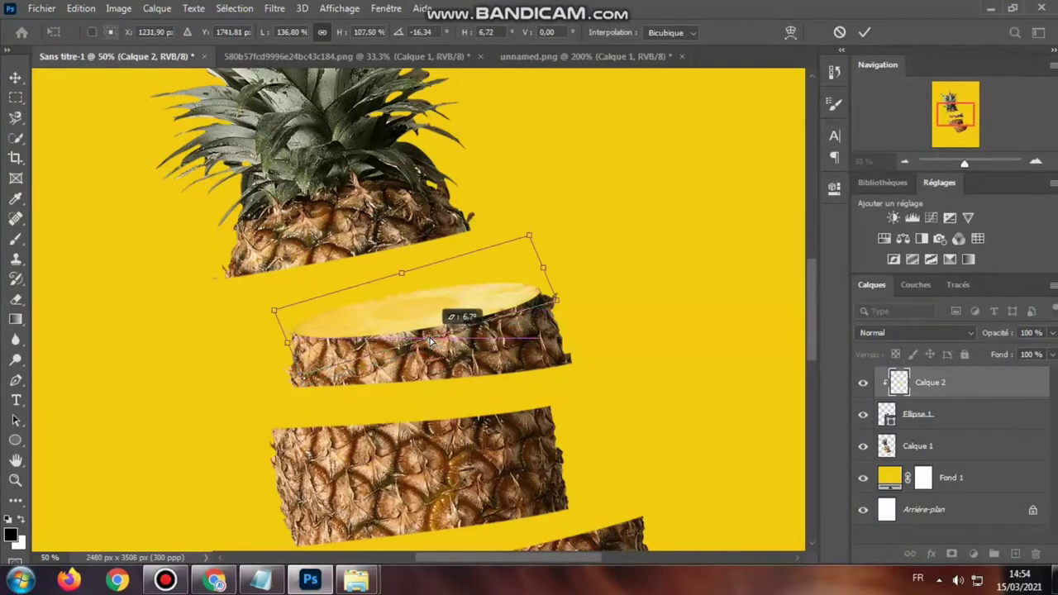
pyautogui.moveTo(412, 275); pyautogui.dragTo(403, 284)
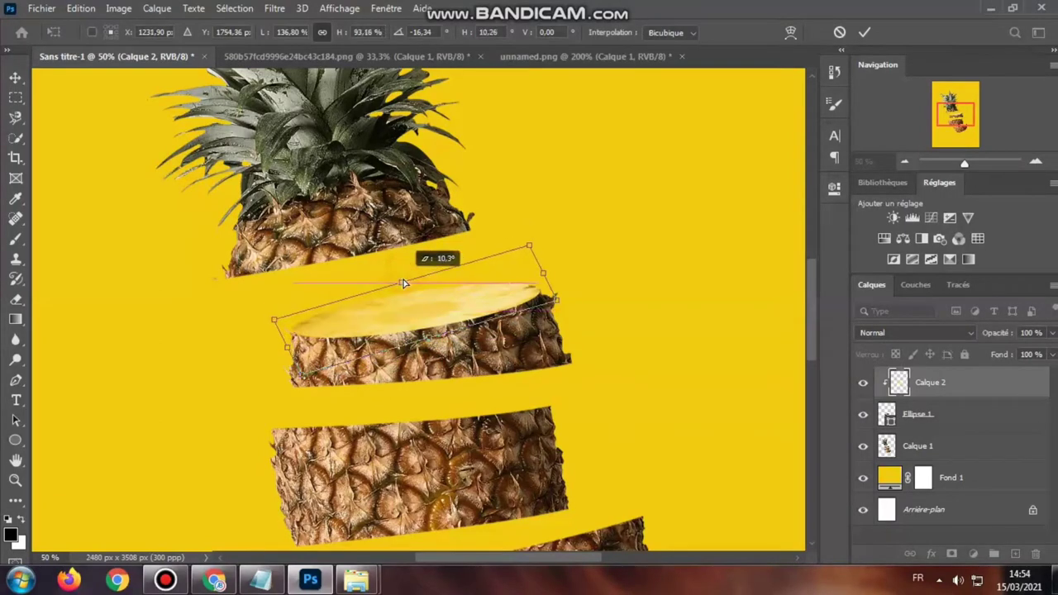
pyautogui.press('Return')
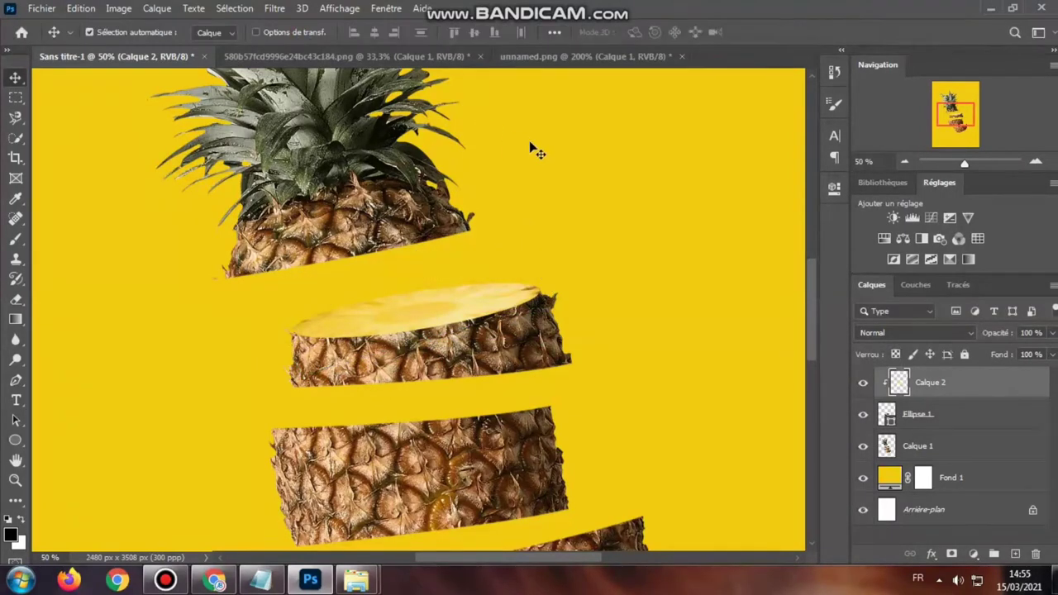
pyautogui.hotkey('ctrl', '0')
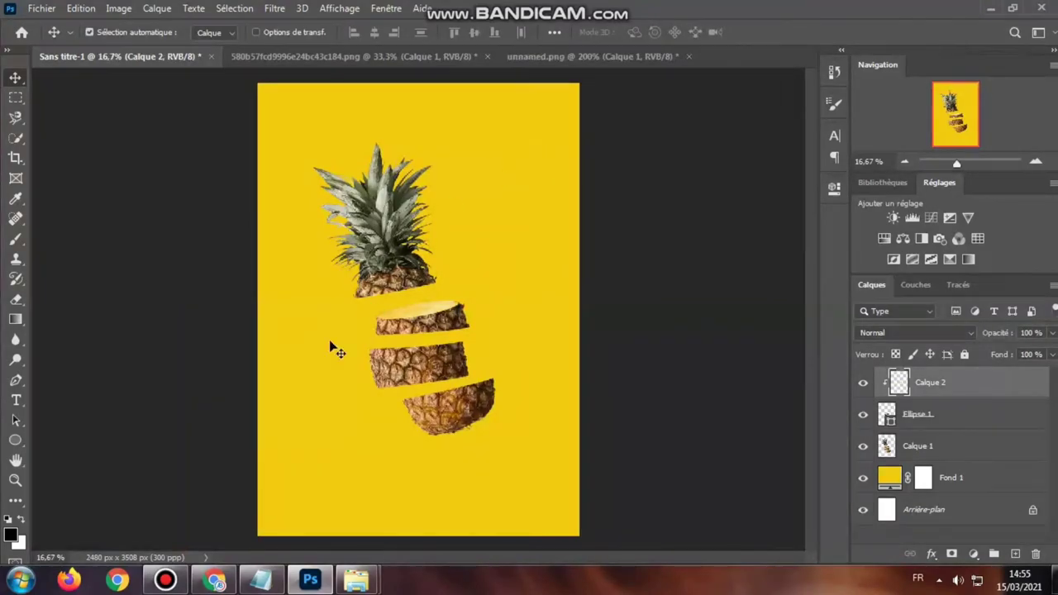
# Draw a new black ellipse (Ellipse 2) between the pineapple pieces.
pyautogui.click(16, 439)
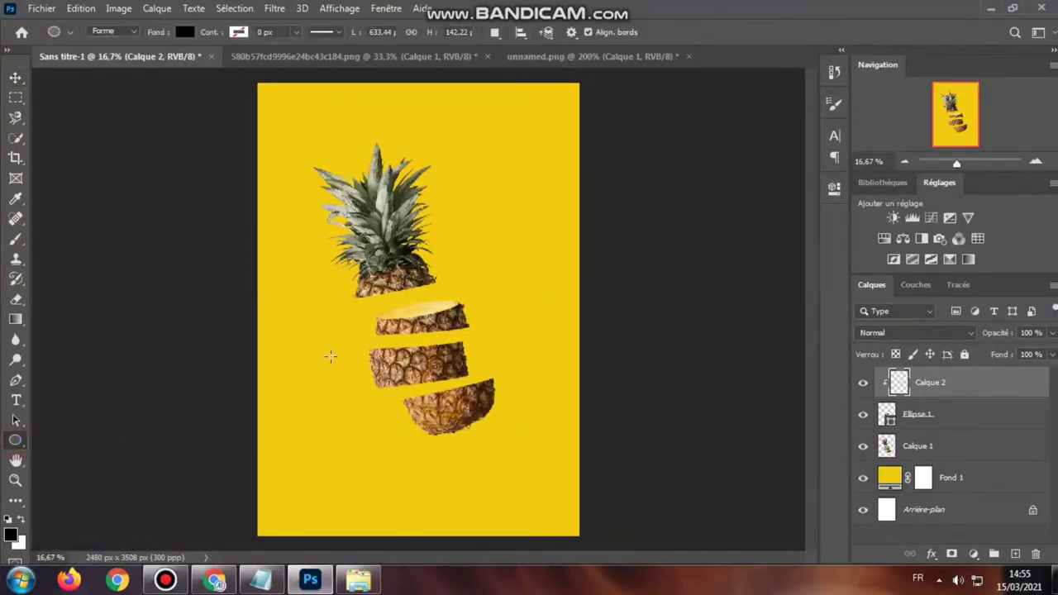
pyautogui.hotkey('ctrl', '+')
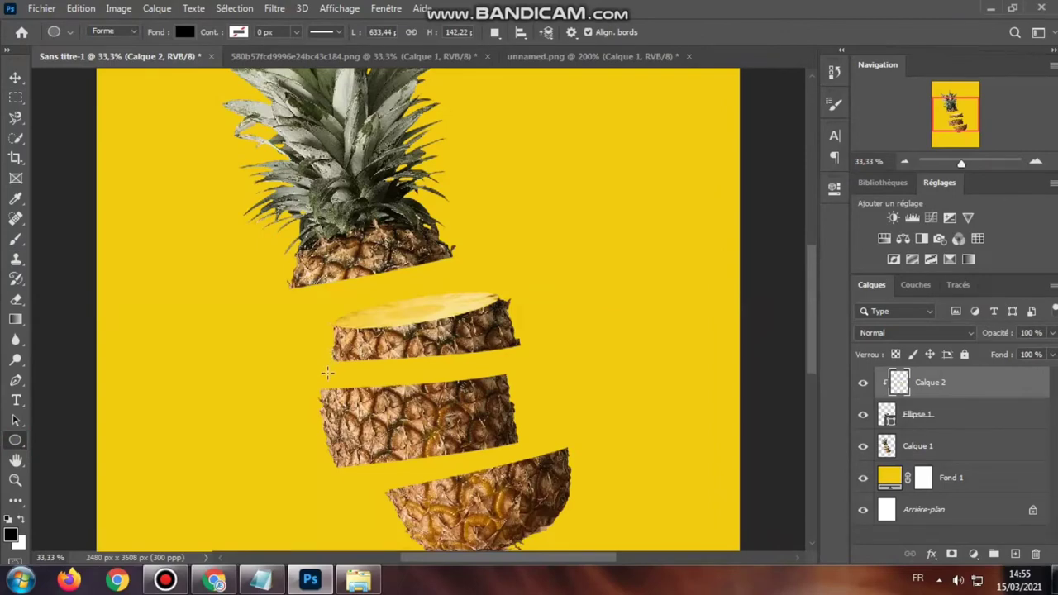
pyautogui.moveTo(327, 374); pyautogui.dragTo(533, 357)
pyautogui.click(791, 182)
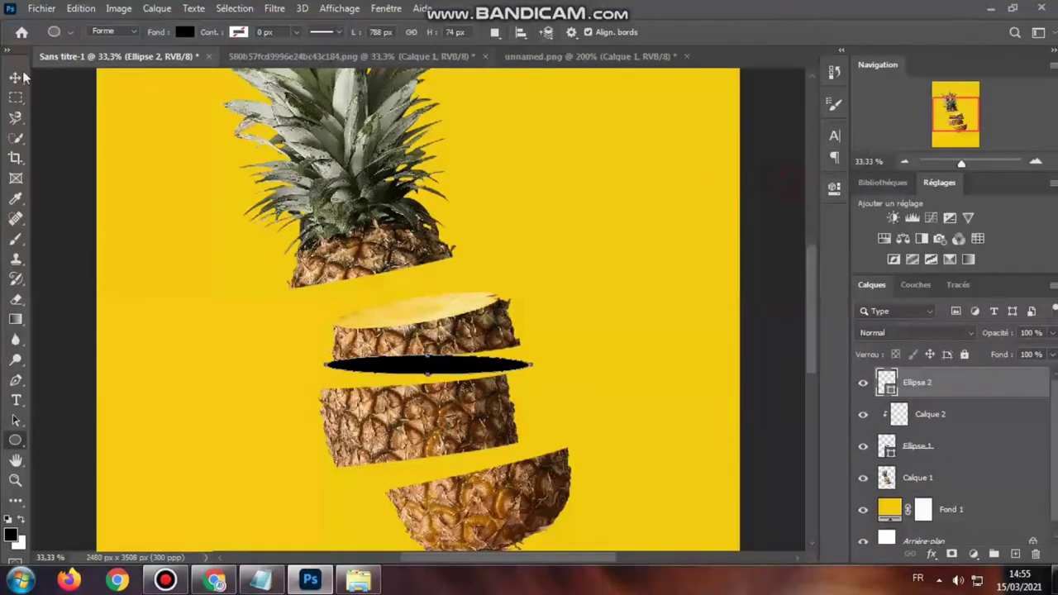
# Move the black oval onto the third piece and resize it to span the chunk.
pyautogui.press('v')
pyautogui.click(293, 34)
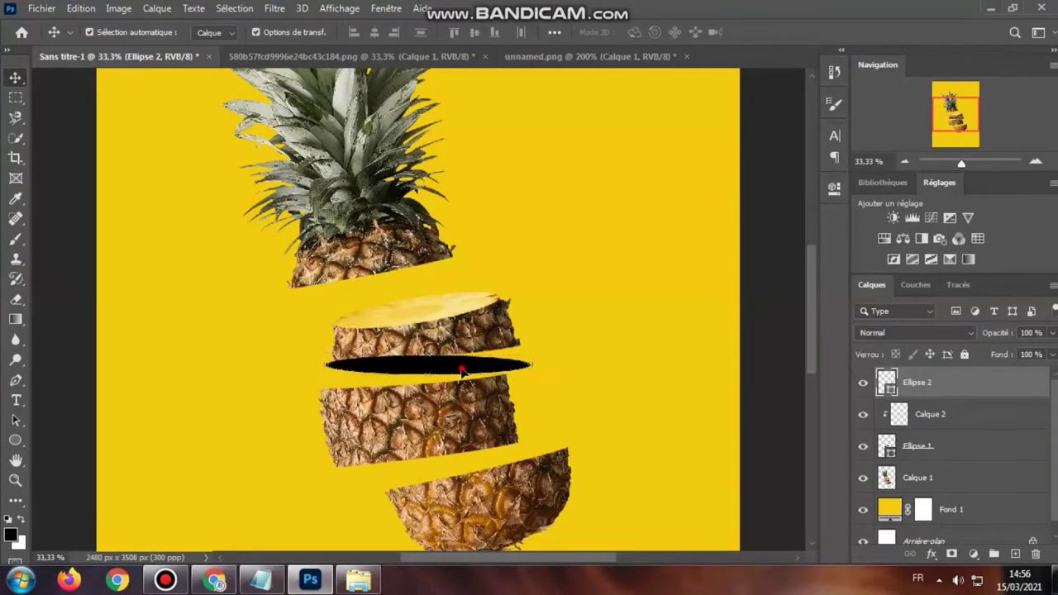
pyautogui.moveTo(463, 372); pyautogui.dragTo(447, 390)
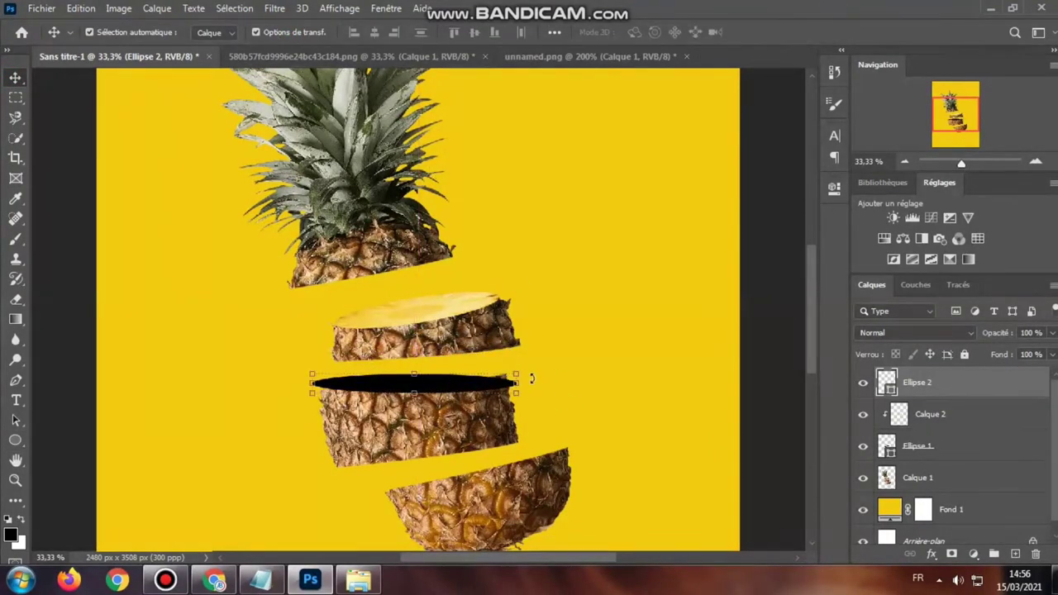
pyautogui.moveTo(516, 383)
pyautogui.mouseDown()
pyautogui.moveTo(574, 364)
pyautogui.moveTo(570, 347)
pyautogui.moveTo(502, 366)
pyautogui.mouseUp()
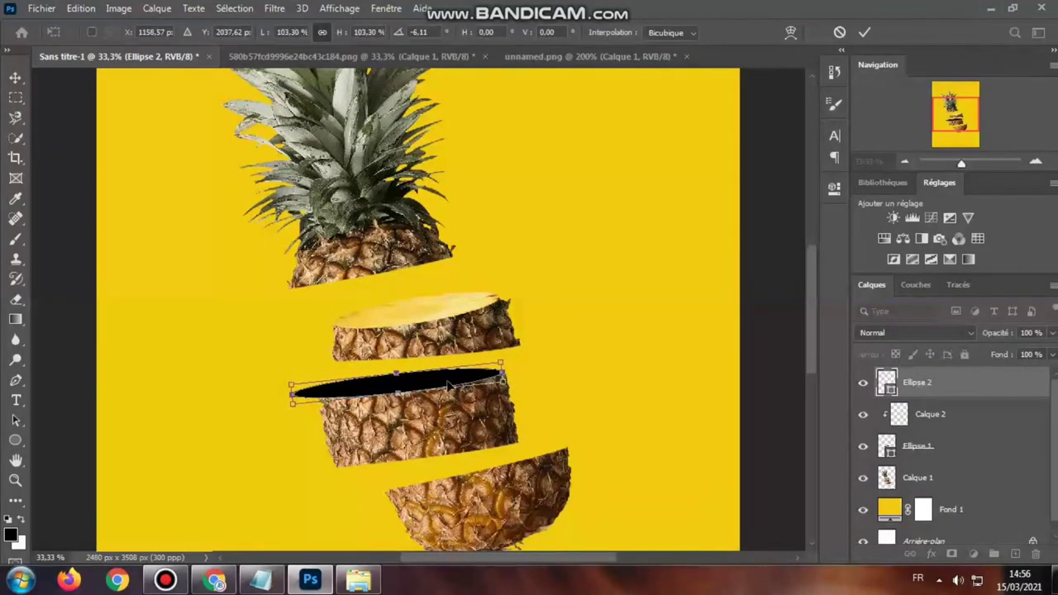
pyautogui.moveTo(448, 385); pyautogui.dragTo(509, 373)
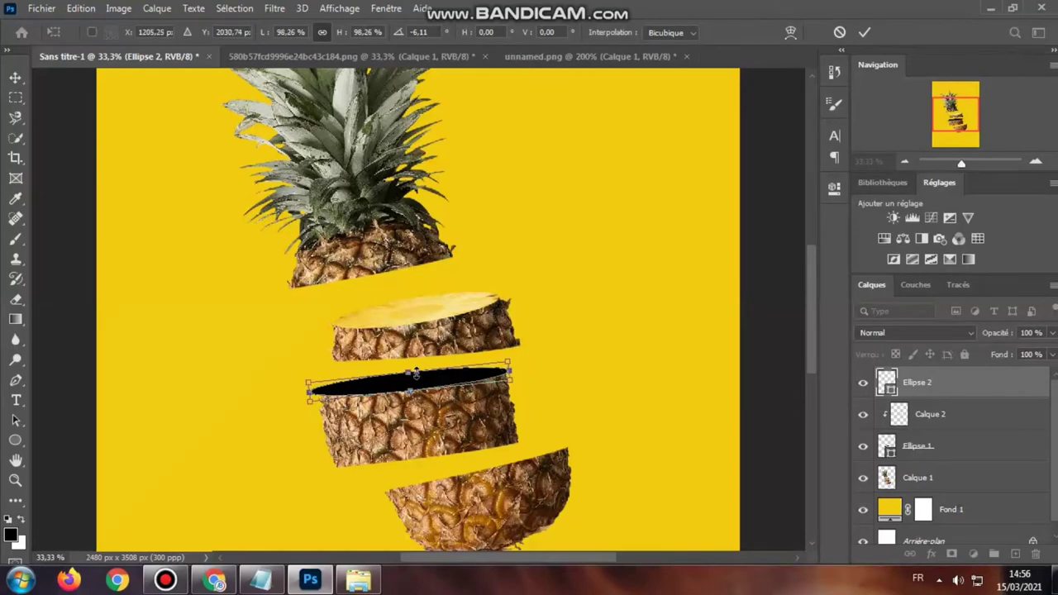
pyautogui.moveTo(306, 396); pyautogui.dragTo(317, 390)
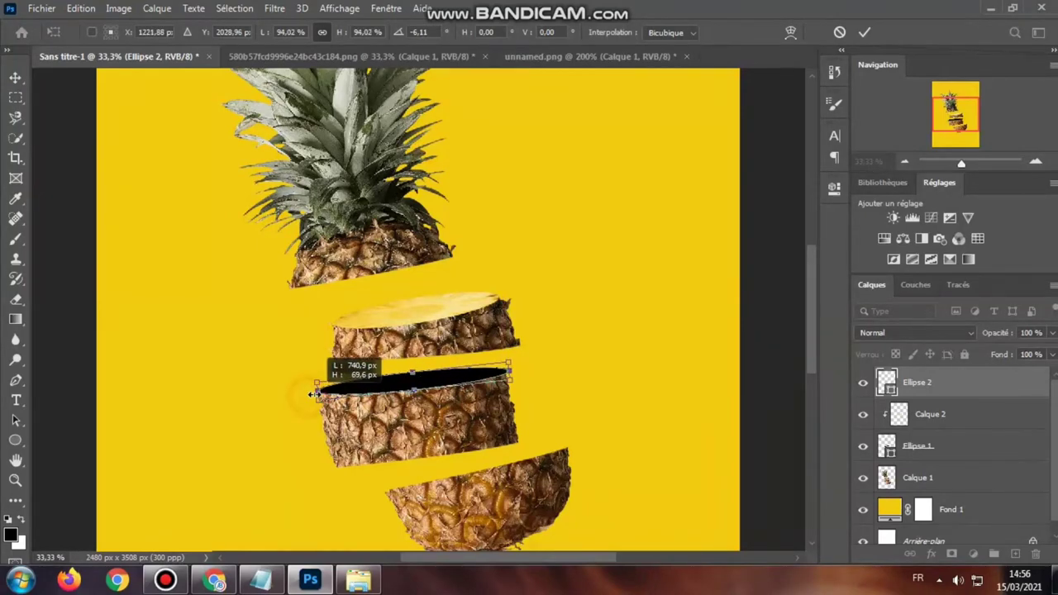
# Tilt the oval with a perspective transform to match the chunk's top.
pyautogui.rightClick(423, 384)
pyautogui.click(467, 178)
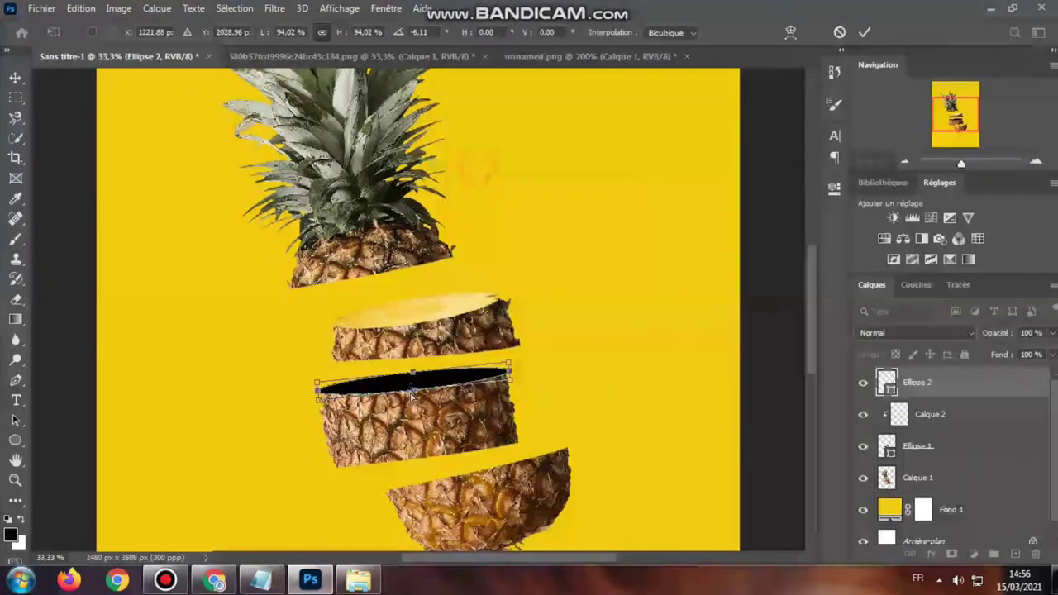
pyautogui.moveTo(412, 395); pyautogui.dragTo(413, 403)
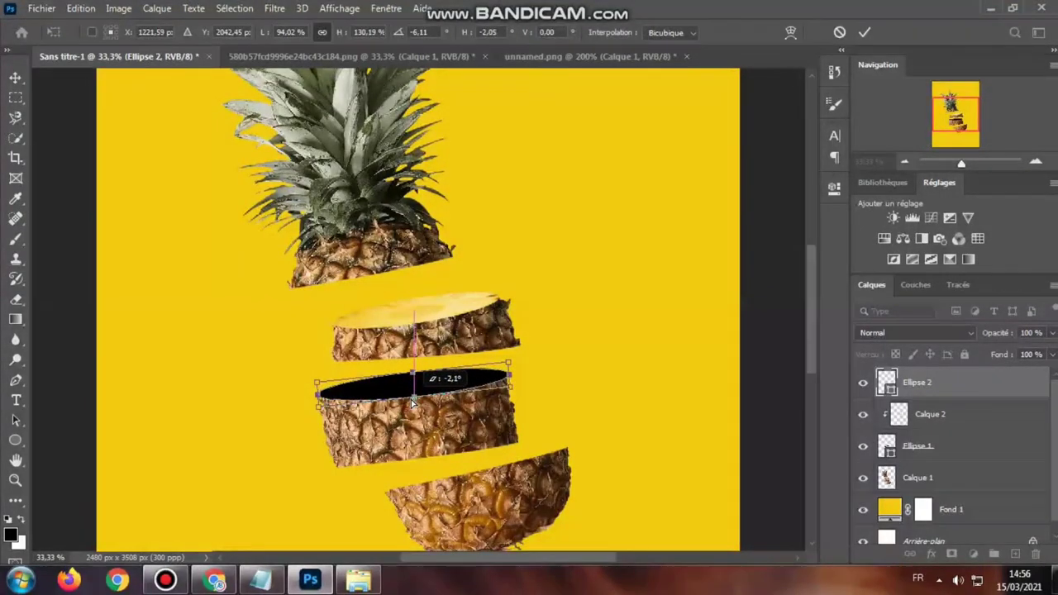
pyautogui.press('Return')
# Fine-tune the oval, scaling it down slightly and pulling its left edge inward.
pyautogui.hotkey('ctrl', '-')
pyautogui.hotkey('ctrl', '+')
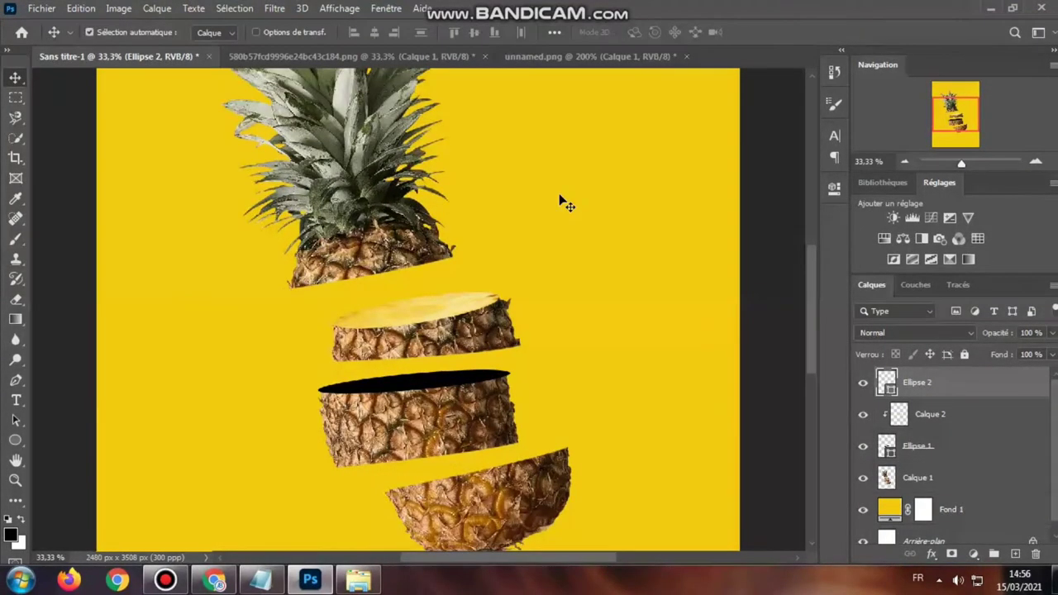
pyautogui.hotkey('ctrl', '+')
pyautogui.scroll(-2, 605, 264)
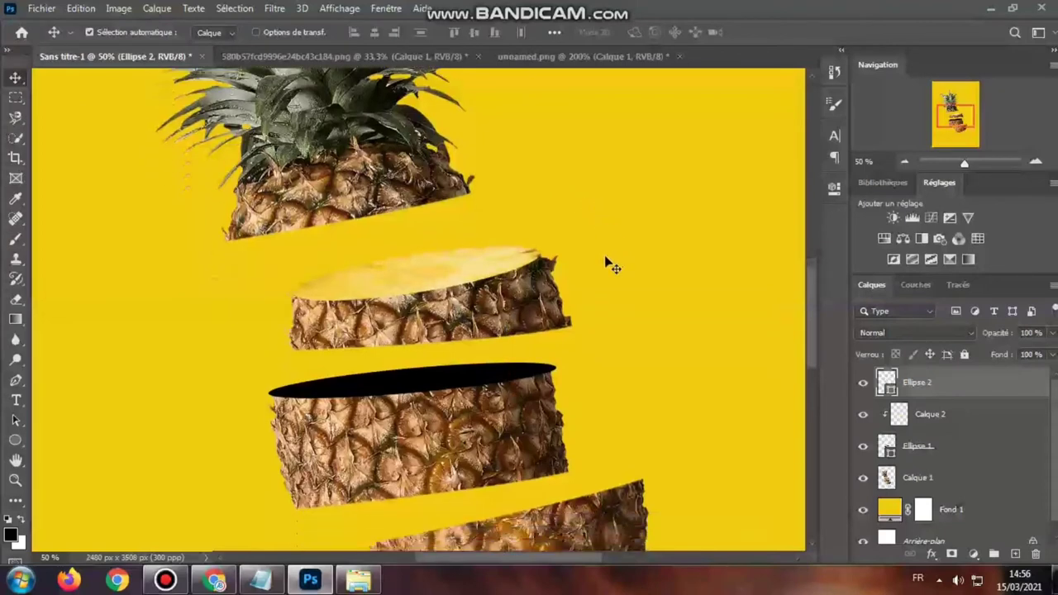
pyautogui.scroll(-2, 604, 264)
pyautogui.click(256, 32)
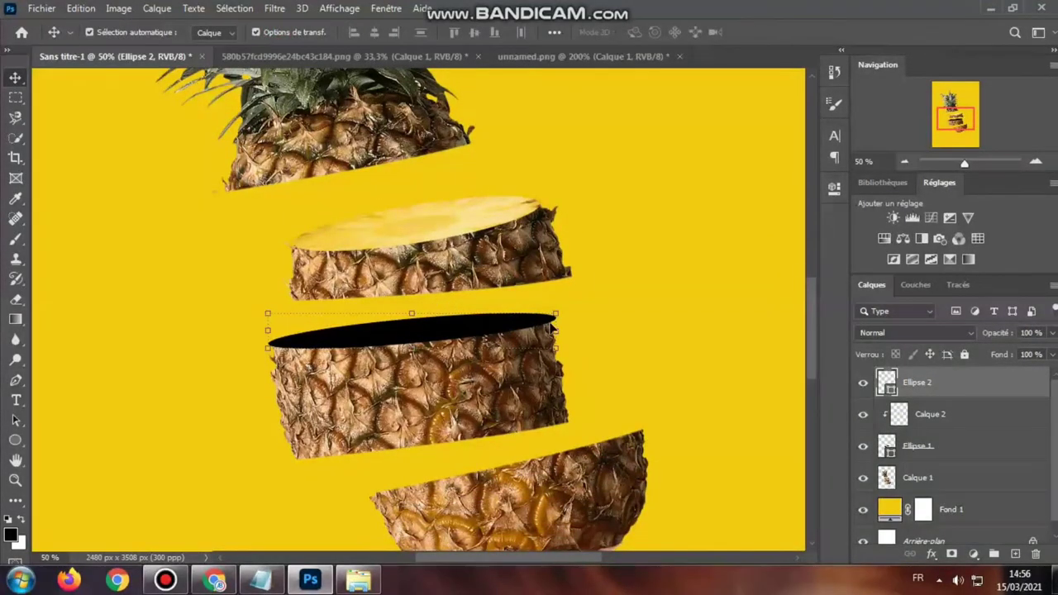
pyautogui.moveTo(559, 314); pyautogui.dragTo(566, 319)
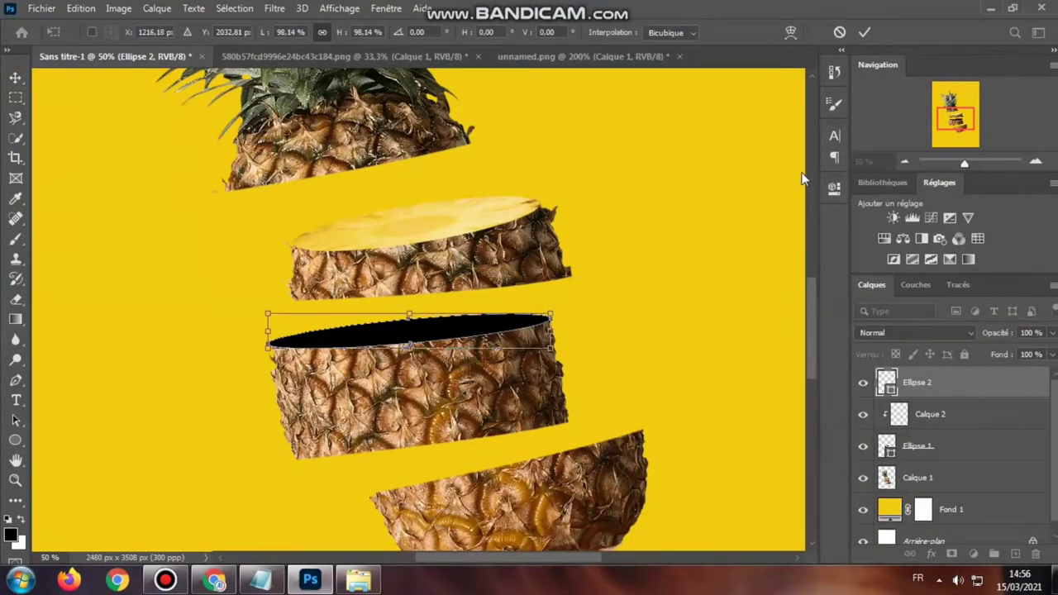
pyautogui.click(865, 33)
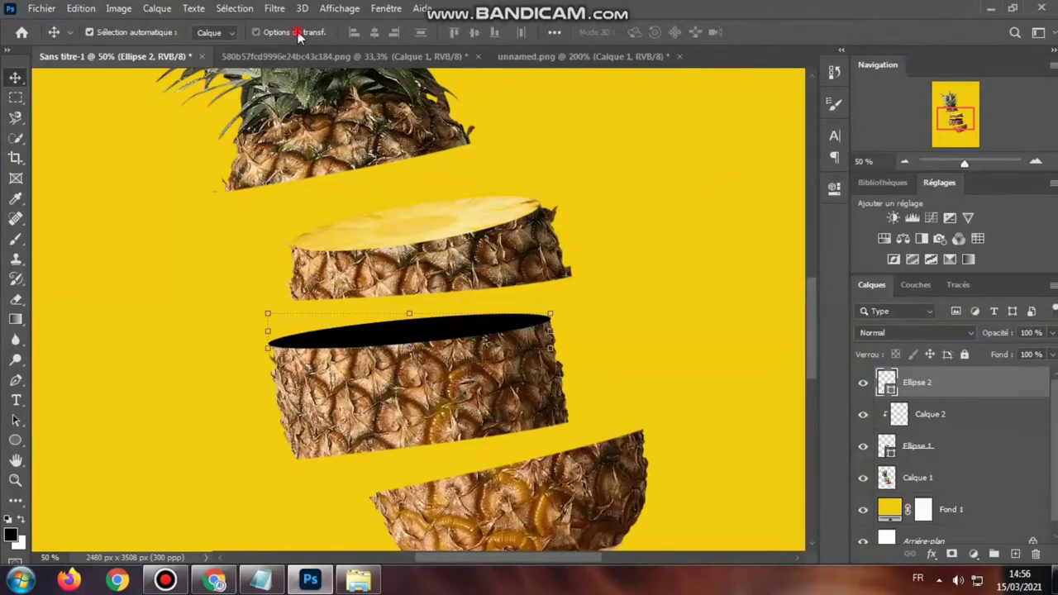
pyautogui.click(389, 312)
pyautogui.moveTo(267, 331); pyautogui.dragTo(271, 331)
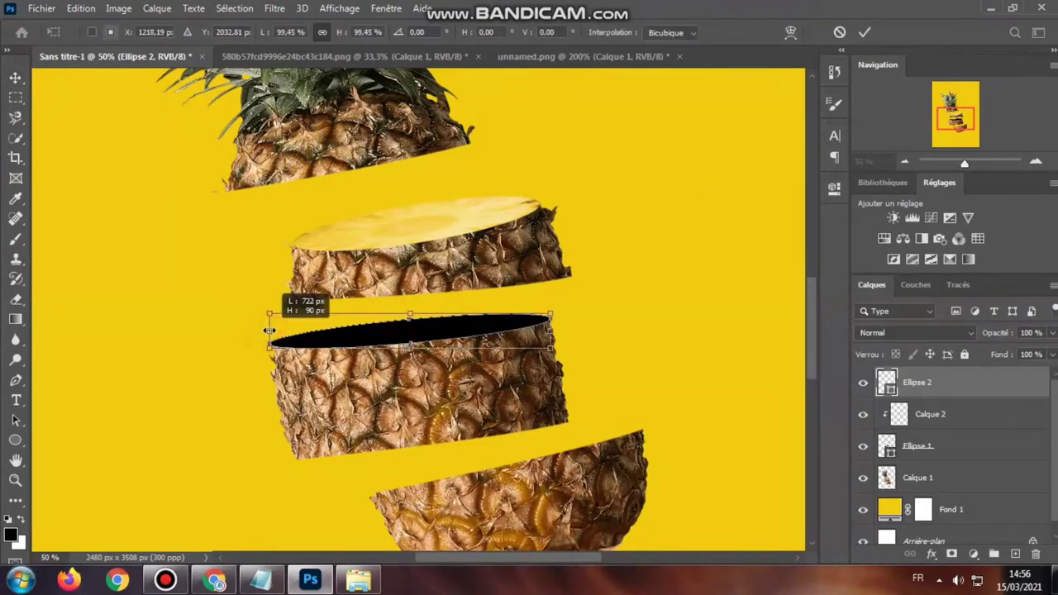
pyautogui.click(865, 33)
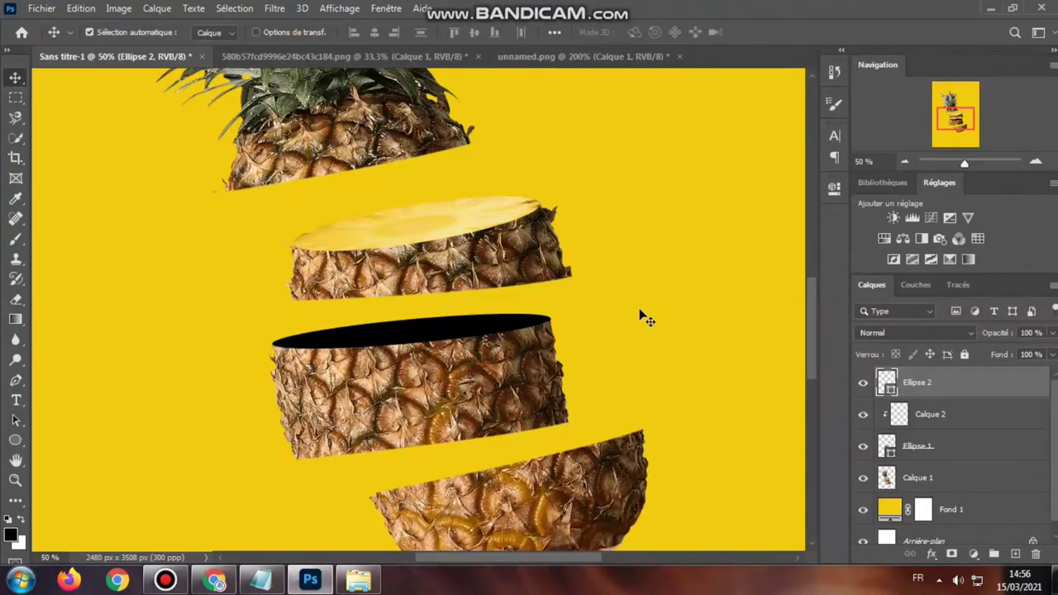
# Bring the selected slice from unnamed.png into the poster and enlarge it.
pyautogui.click(532, 56)
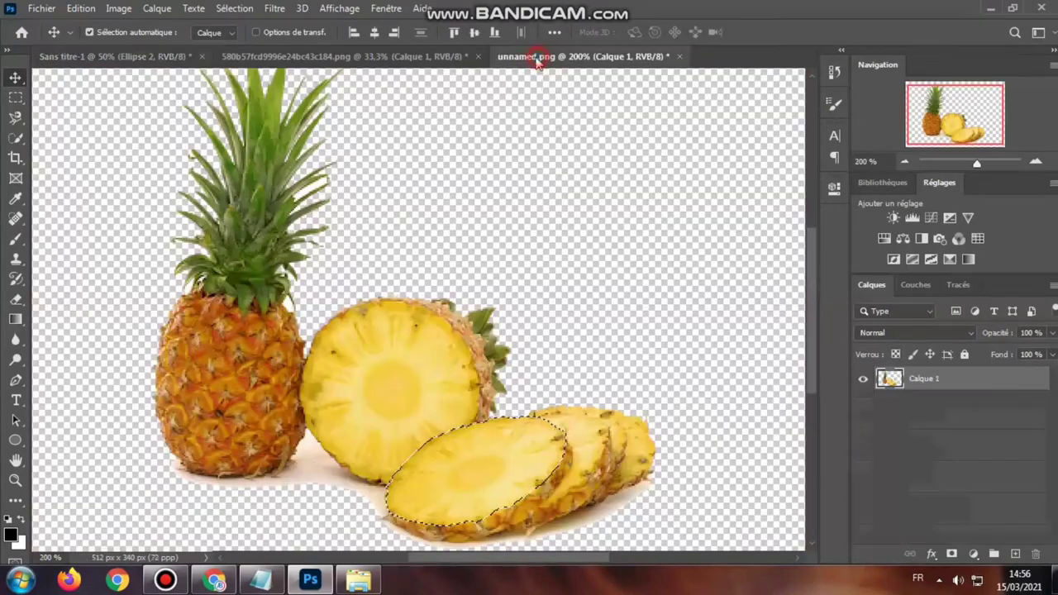
pyautogui.moveTo(469, 435)
pyautogui.mouseDown()
pyautogui.moveTo(285, 261)
pyautogui.moveTo(378, 328)
pyautogui.mouseUp()
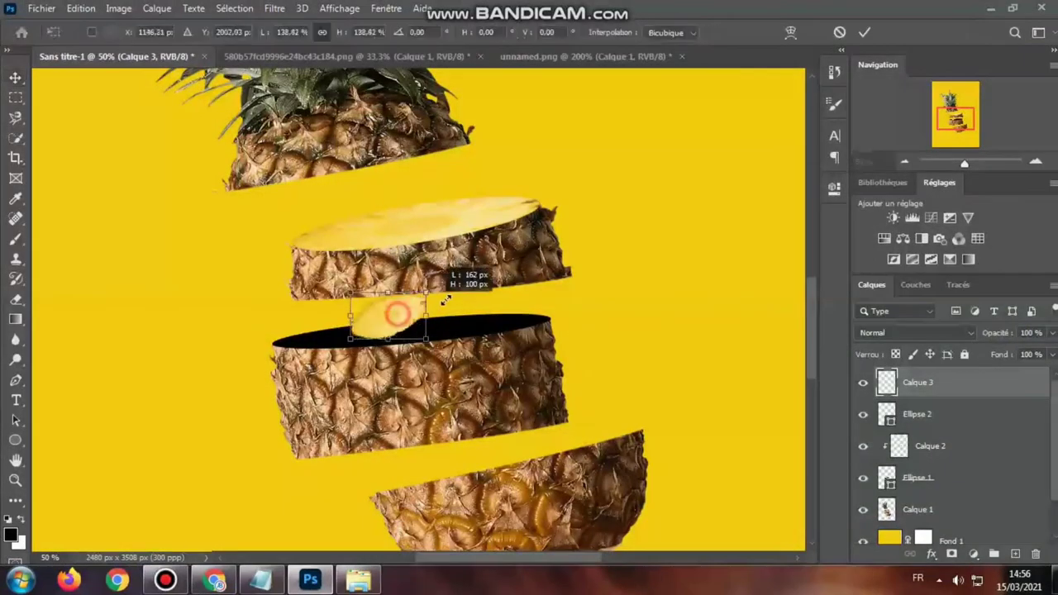
pyautogui.moveTo(397, 312)
pyautogui.mouseDown()
pyautogui.moveTo(477, 271)
pyautogui.moveTo(517, 264)
pyautogui.moveTo(529, 285)
pyautogui.moveTo(413, 309)
pyautogui.mouseUp()
pyautogui.press('Return')
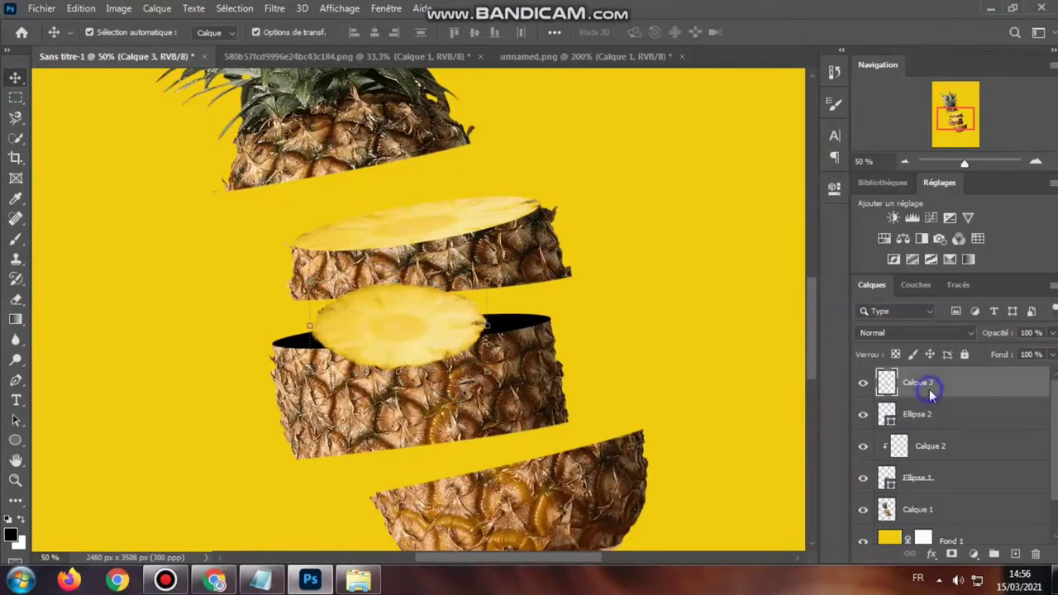
# Clip the slice (Calque 3) into Ellipse 2 and stretch it over the oval.
pyautogui.rightClick(930, 394)
pyautogui.click(751, 295)
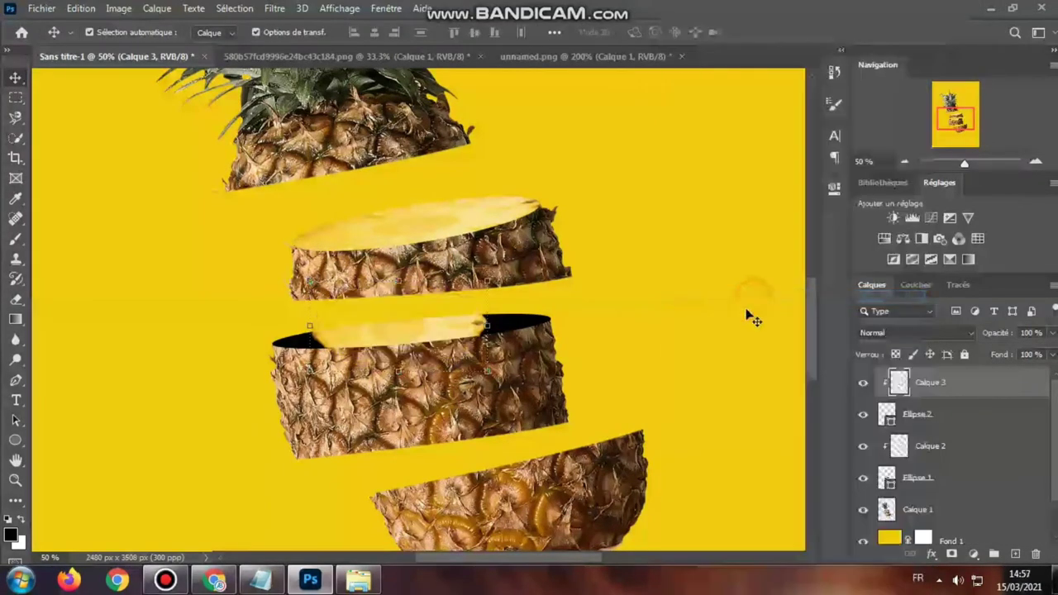
pyautogui.moveTo(487, 325); pyautogui.dragTo(549, 326)
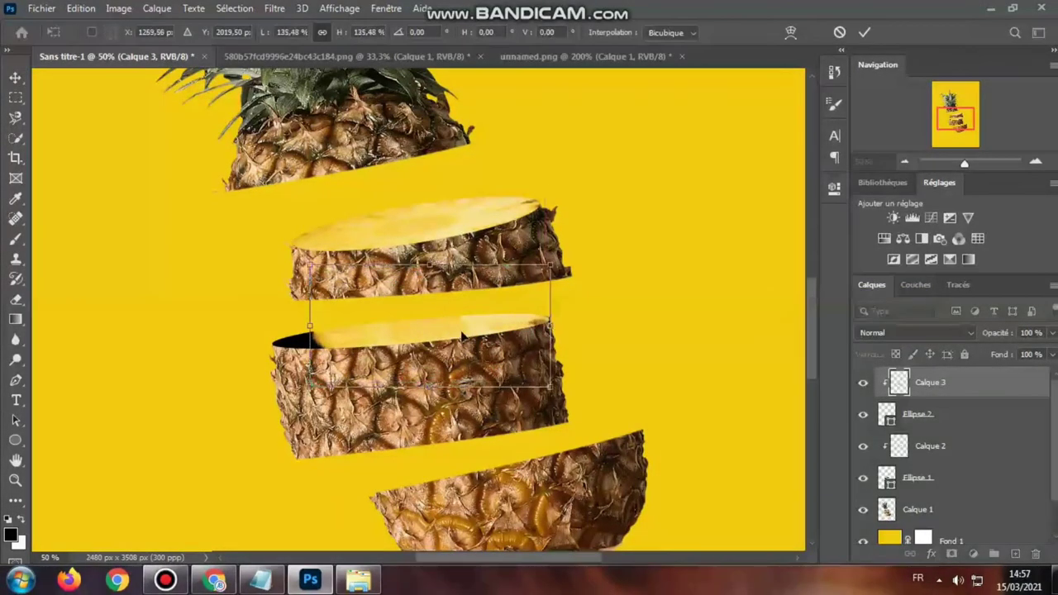
pyautogui.moveTo(309, 325); pyautogui.dragTo(264, 325)
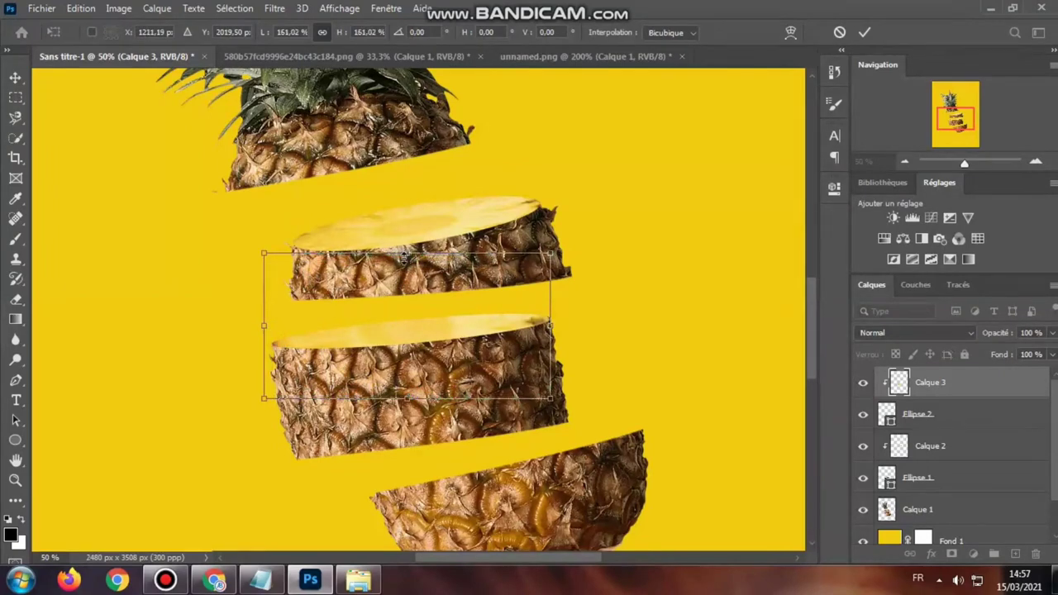
# Distort the slice, flattening its top and bottom and moving its corners.
pyautogui.rightClick(415, 278)
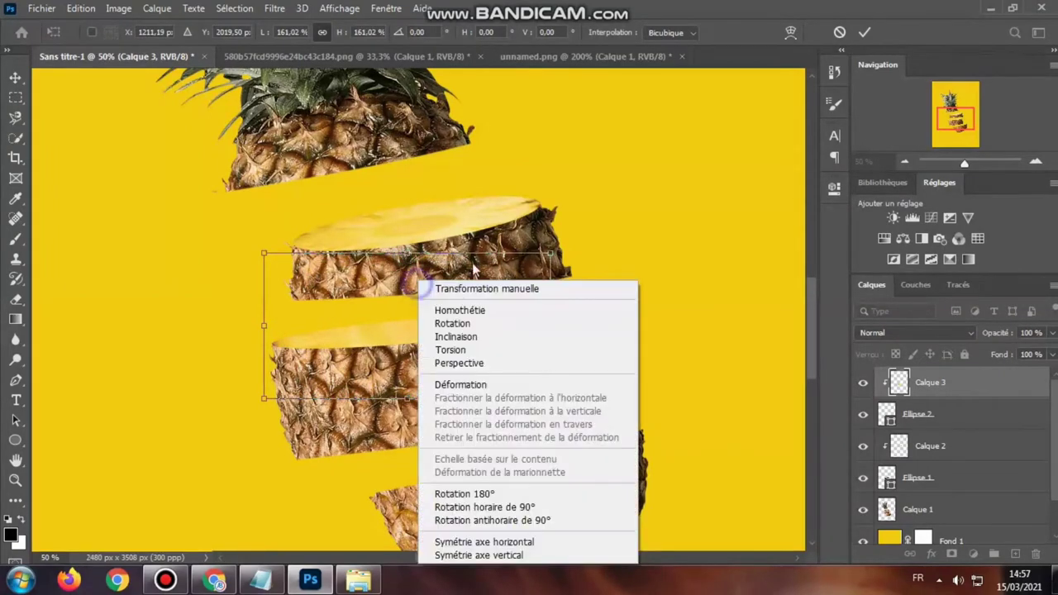
pyautogui.click(450, 350)
pyautogui.moveTo(407, 253); pyautogui.dragTo(422, 320)
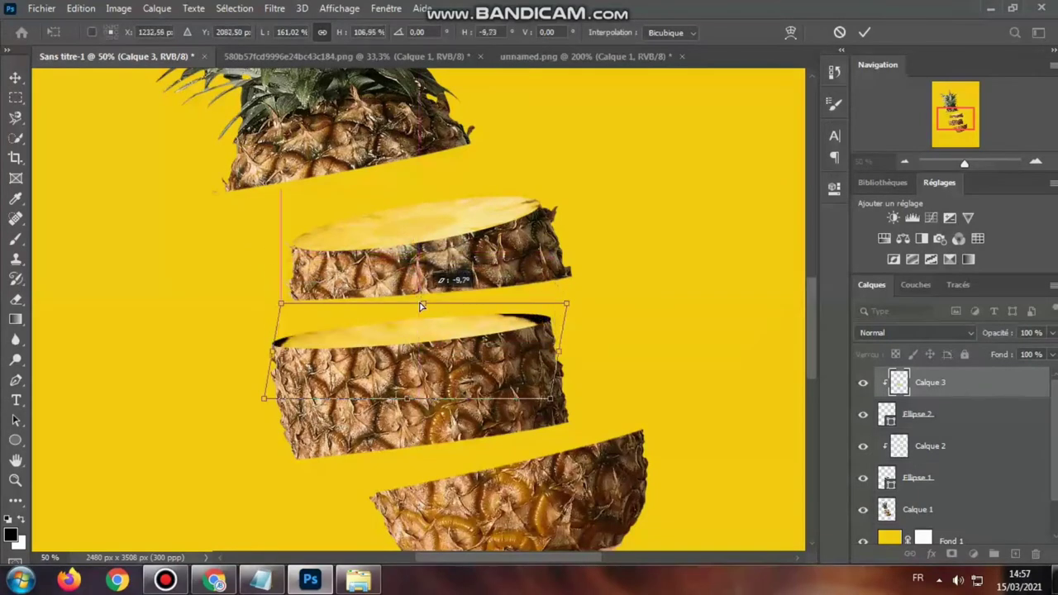
pyautogui.moveTo(406, 400); pyautogui.dragTo(414, 340)
pyautogui.moveTo(578, 319); pyautogui.dragTo(581, 309)
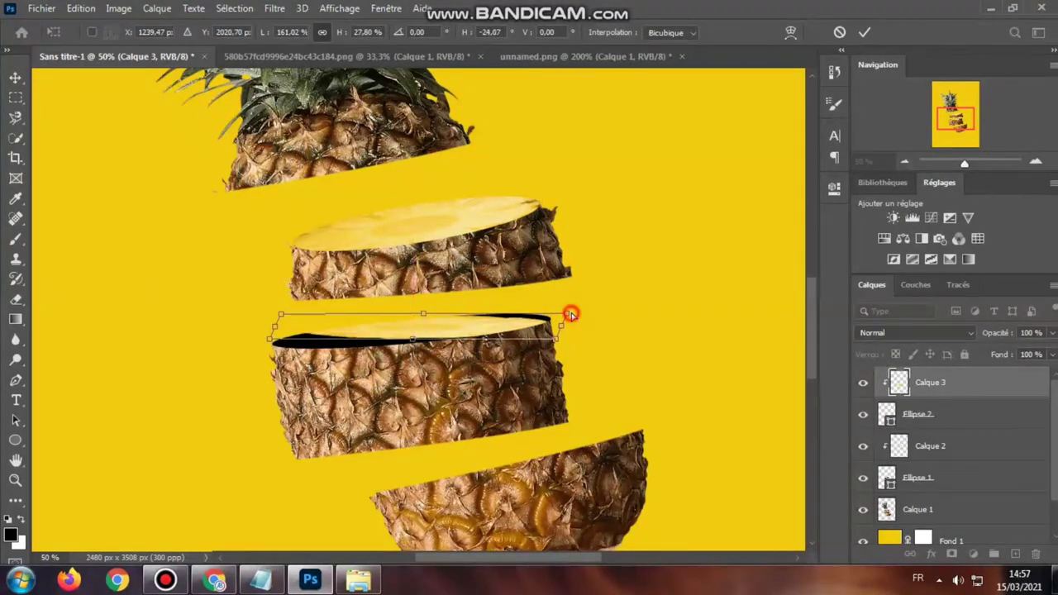
pyautogui.moveTo(271, 341); pyautogui.dragTo(252, 365)
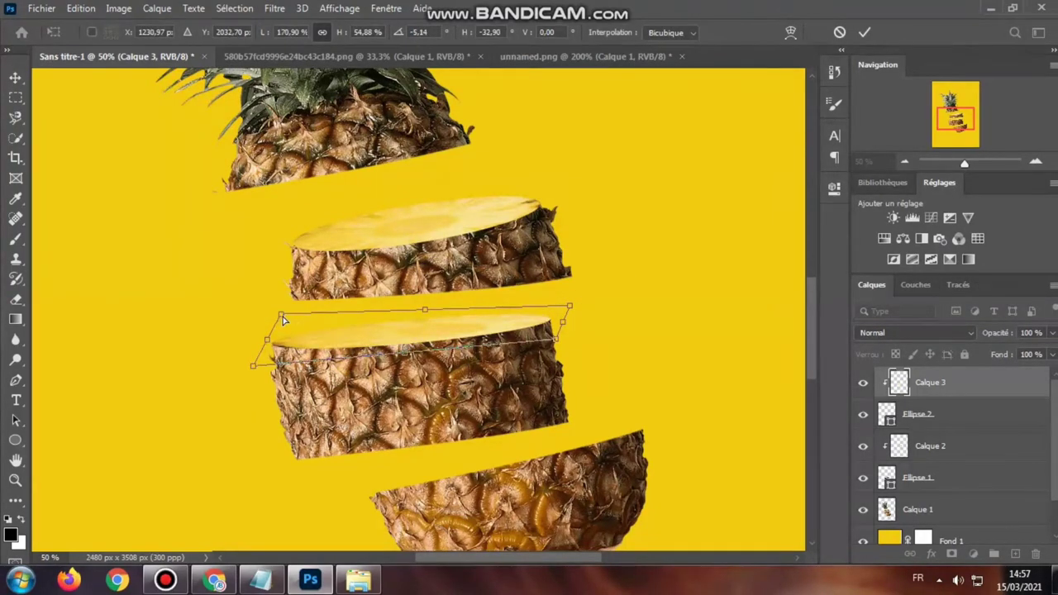
# Refine the distorted slice's corners and edges to fit the oval, and apply.
pyautogui.moveTo(283, 320); pyautogui.dragTo(278, 324)
pyautogui.moveTo(561, 323); pyautogui.dragTo(551, 324)
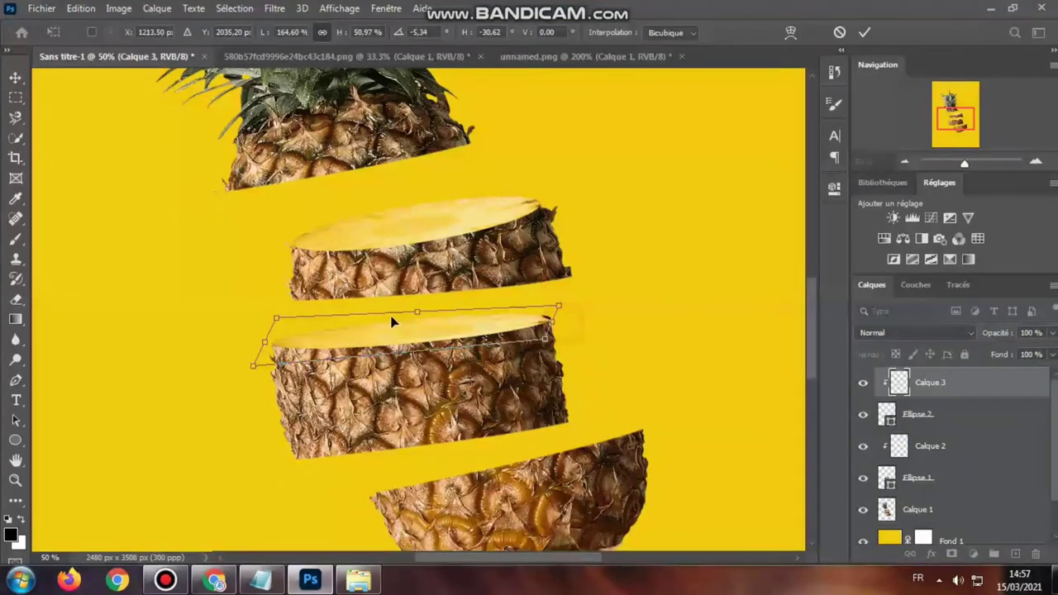
pyautogui.moveTo(417, 314); pyautogui.dragTo(405, 312)
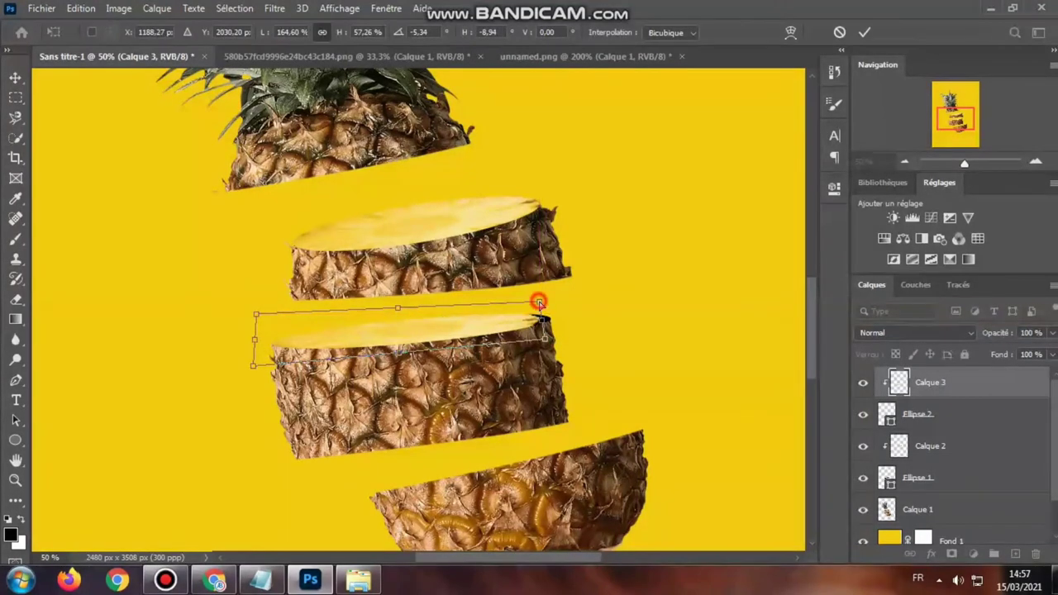
pyautogui.moveTo(538, 301); pyautogui.dragTo(558, 300)
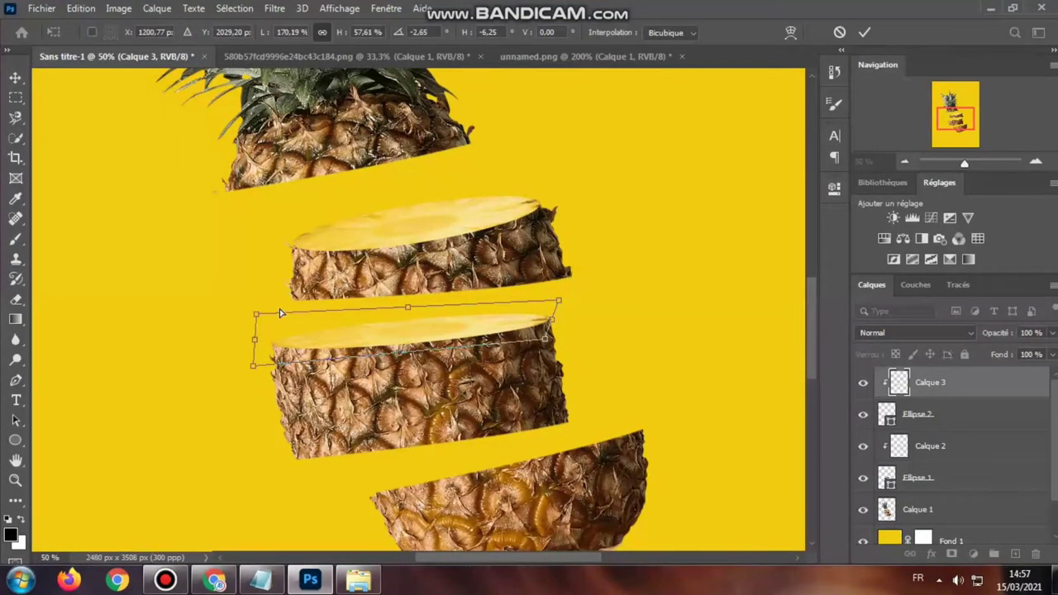
pyautogui.moveTo(256, 314); pyautogui.dragTo(245, 324)
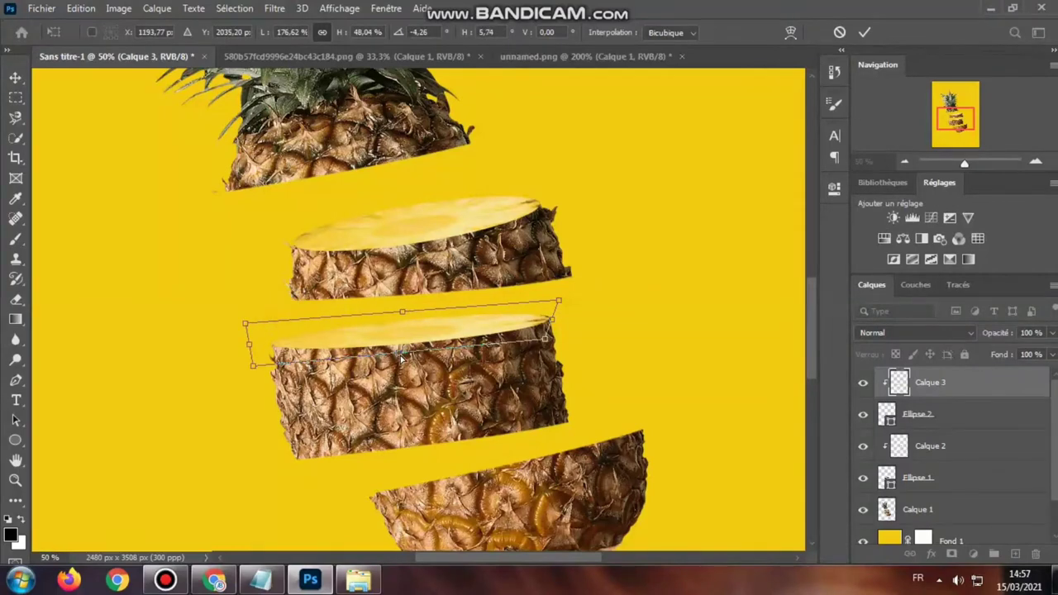
pyautogui.moveTo(396, 356); pyautogui.dragTo(430, 354)
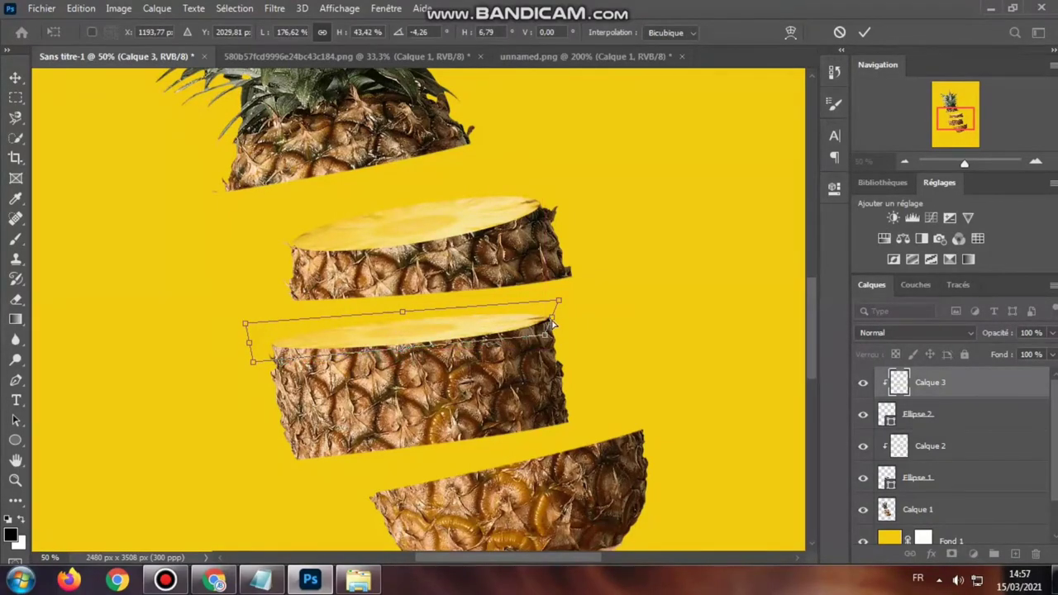
pyautogui.moveTo(546, 333); pyautogui.dragTo(559, 339)
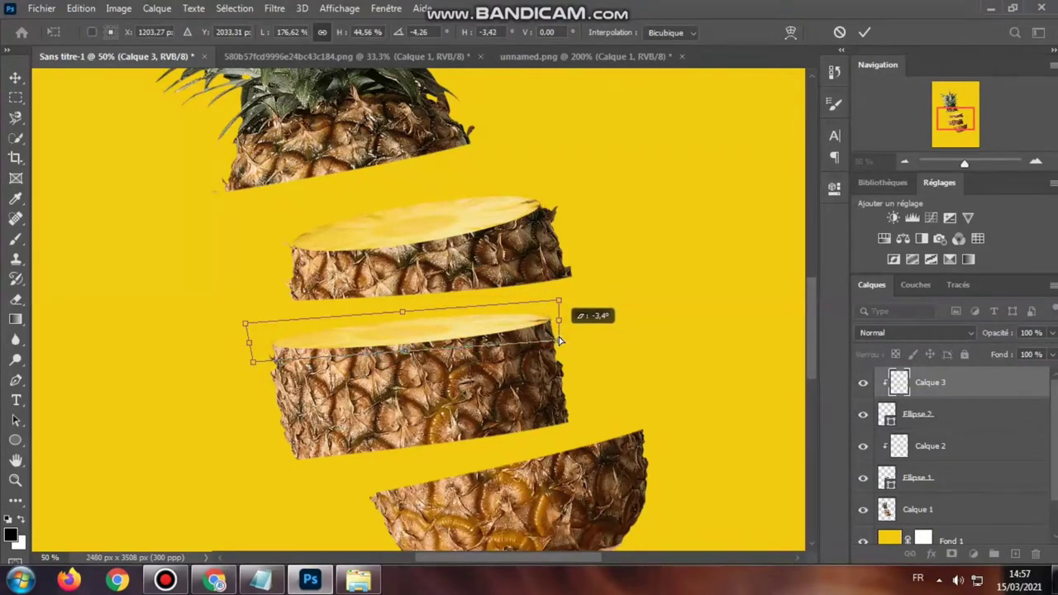
pyautogui.click(864, 32)
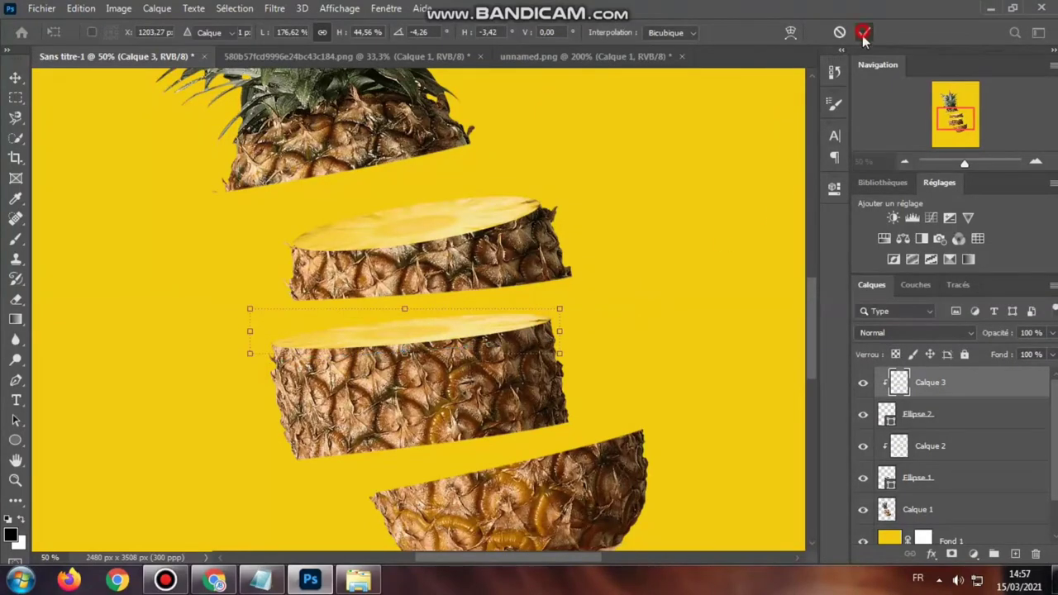
# Distort the oval and slice together so the cap slants with the third slice's top.
pyautogui.keyDown('ctrl'); pyautogui.click(952, 414); pyautogui.keyUp('ctrl')
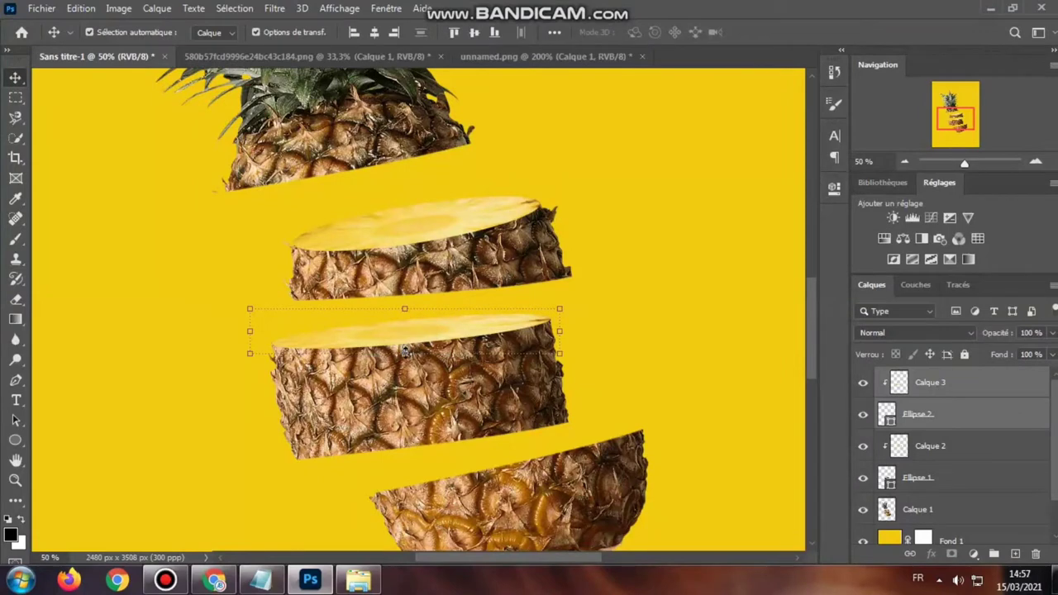
pyautogui.hotkey('ctrl', 't')
pyautogui.rightClick(405, 352)
pyautogui.click(473, 124)
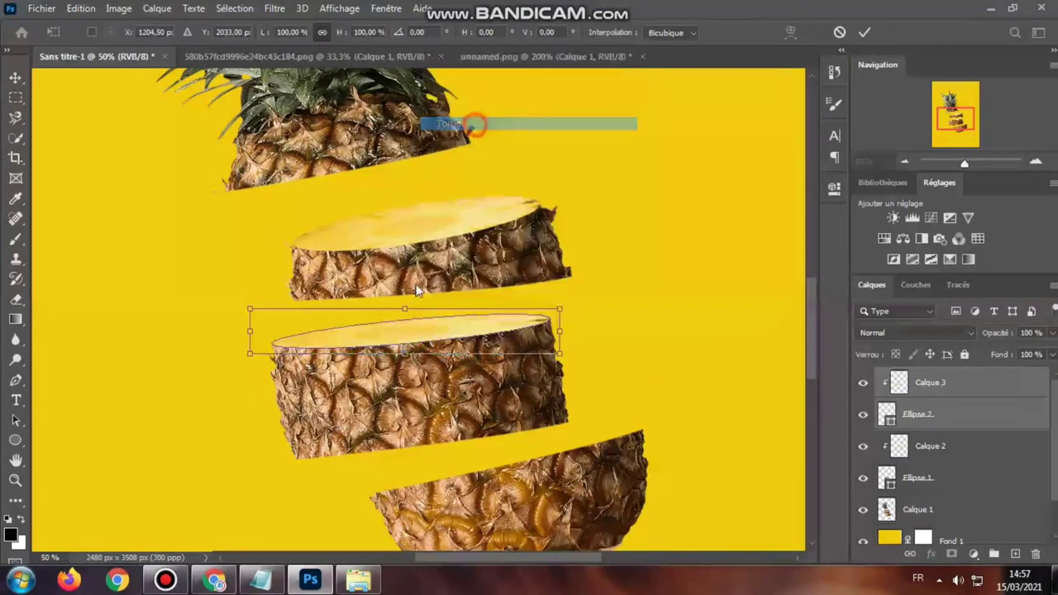
pyautogui.moveTo(405, 356)
pyautogui.mouseDown()
pyautogui.moveTo(408, 374)
pyautogui.moveTo(405, 364)
pyautogui.mouseUp()
pyautogui.rightClick(406, 339)
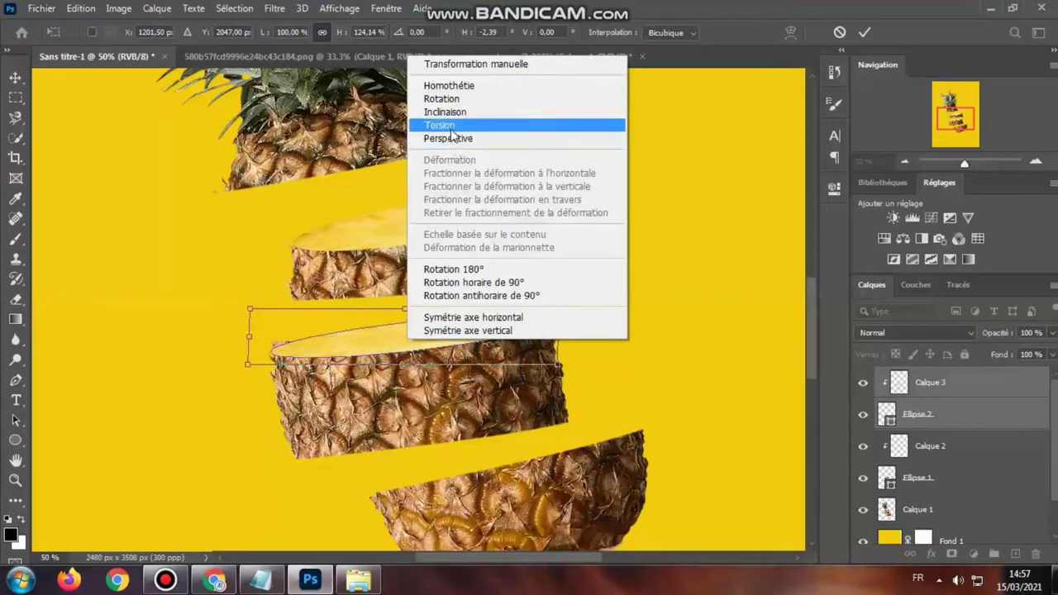
pyautogui.click(451, 127)
pyautogui.moveTo(249, 310); pyautogui.dragTo(246, 306)
pyautogui.moveTo(249, 366); pyautogui.dragTo(253, 356)
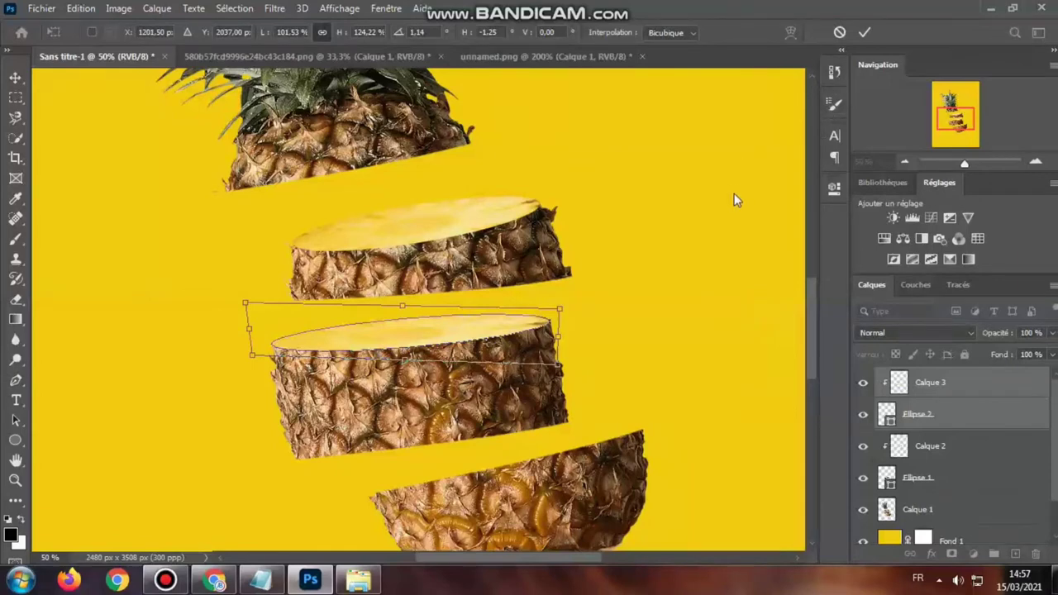
pyautogui.click(865, 33)
# Distort Calque 3 alone to a skew of about 7.8° matching the slice, and apply.
pyautogui.click(954, 382)
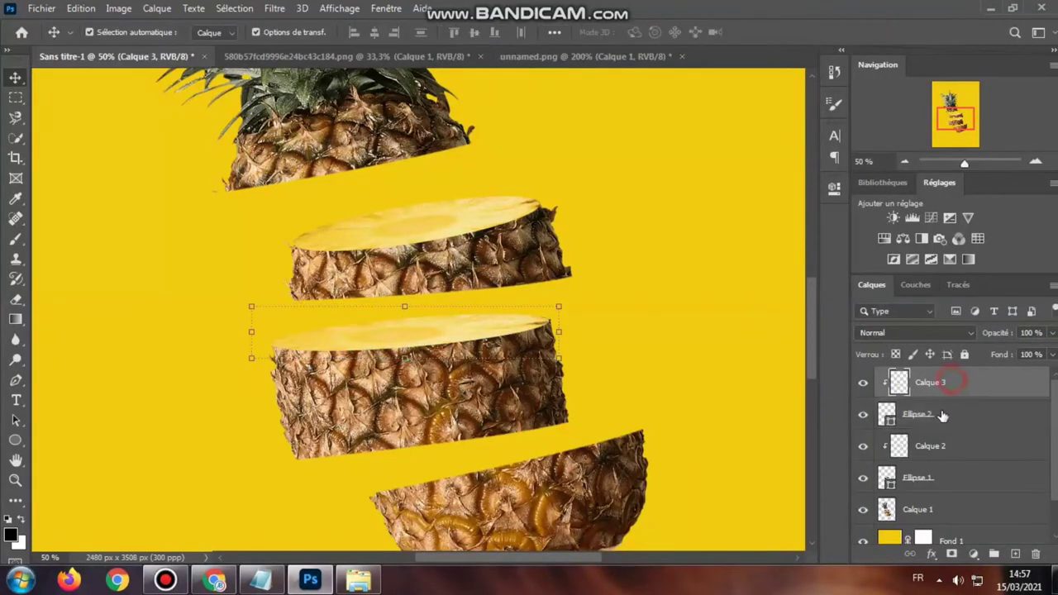
pyautogui.doubleClick(864, 381)
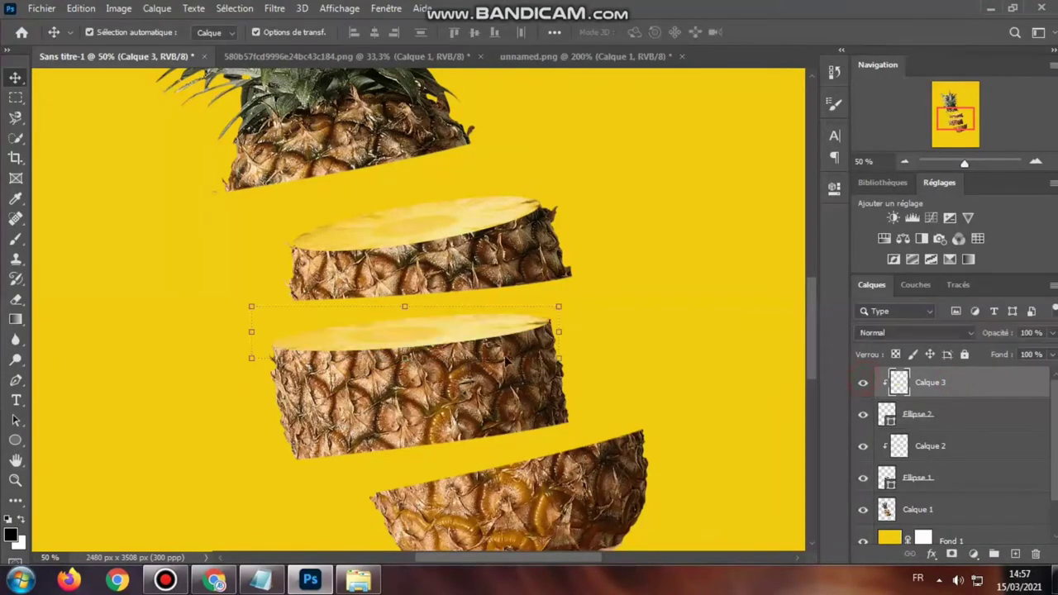
pyautogui.rightClick(463, 329)
pyautogui.click(413, 305)
pyautogui.rightClick(414, 326)
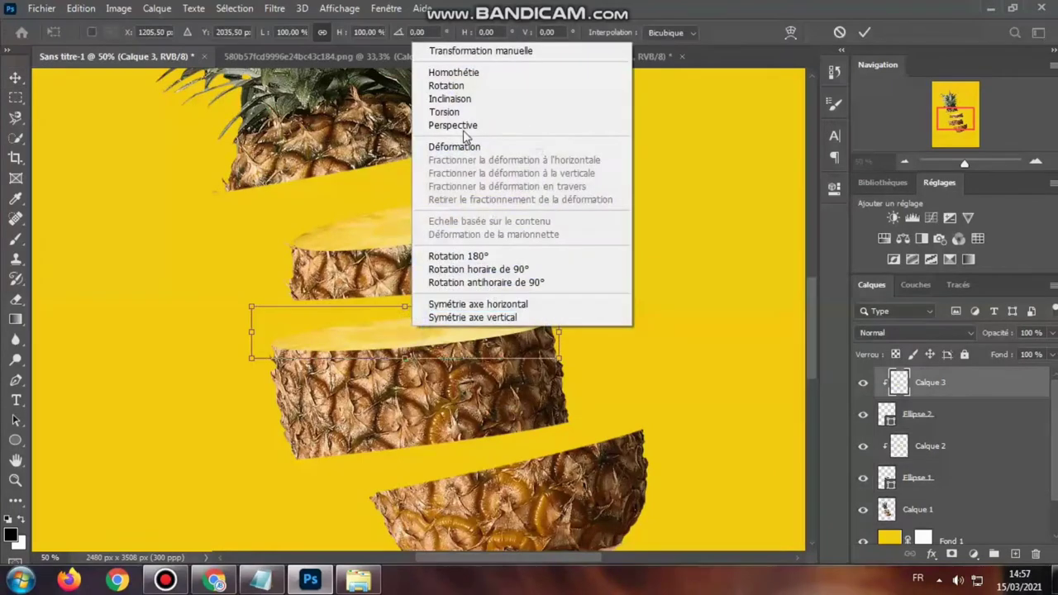
pyautogui.click(463, 125)
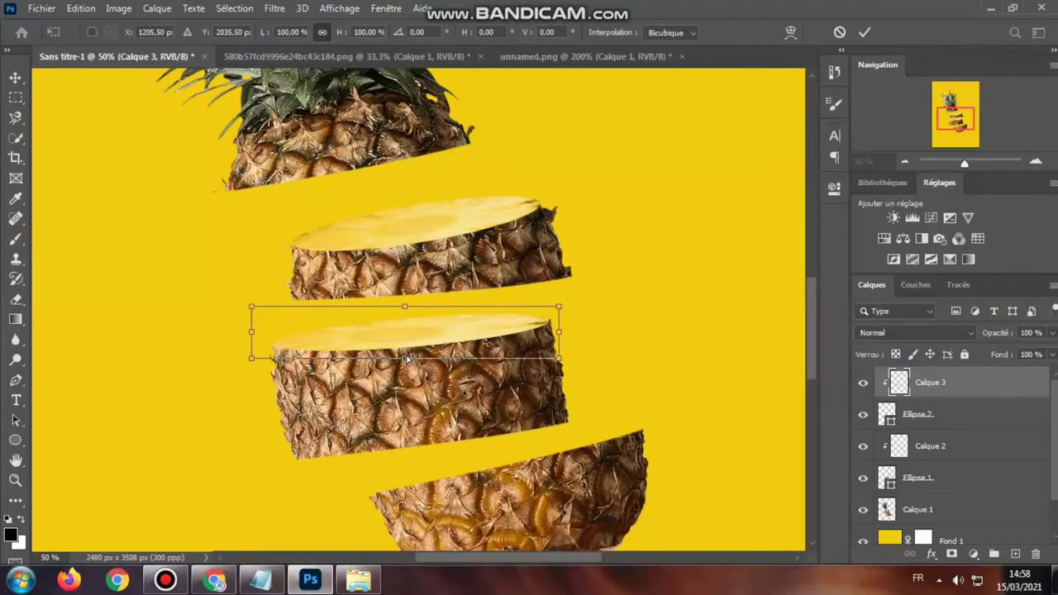
pyautogui.moveTo(407, 357); pyautogui.dragTo(260, 364)
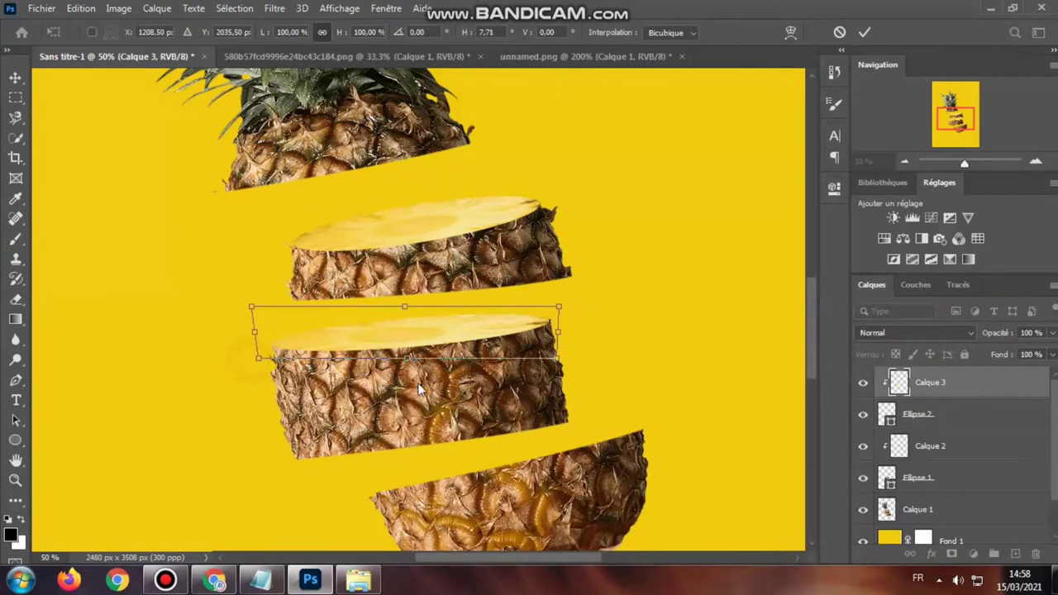
pyautogui.moveTo(558, 334); pyautogui.dragTo(563, 335)
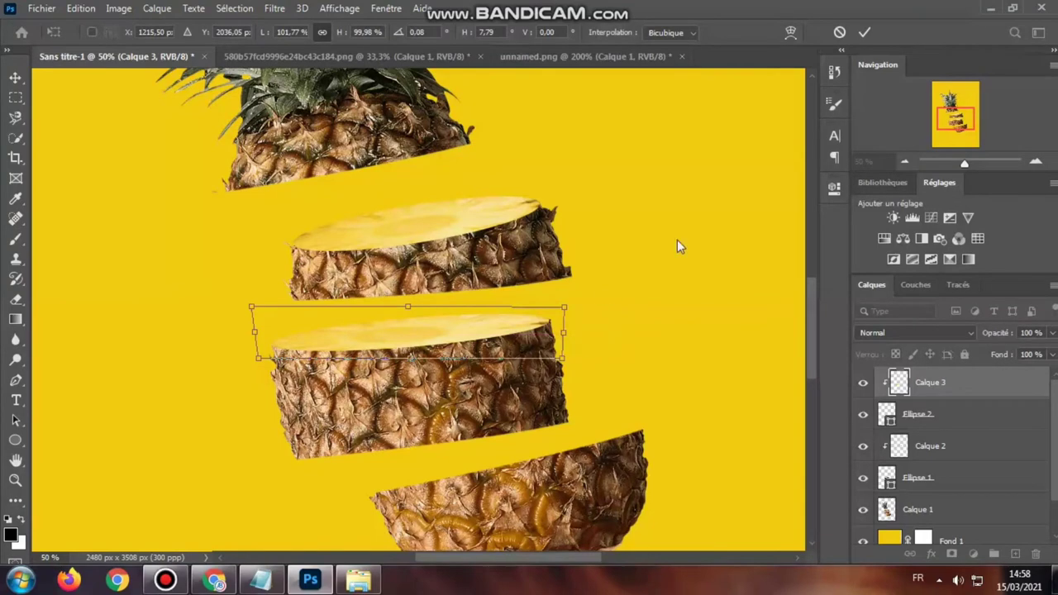
pyautogui.click(864, 33)
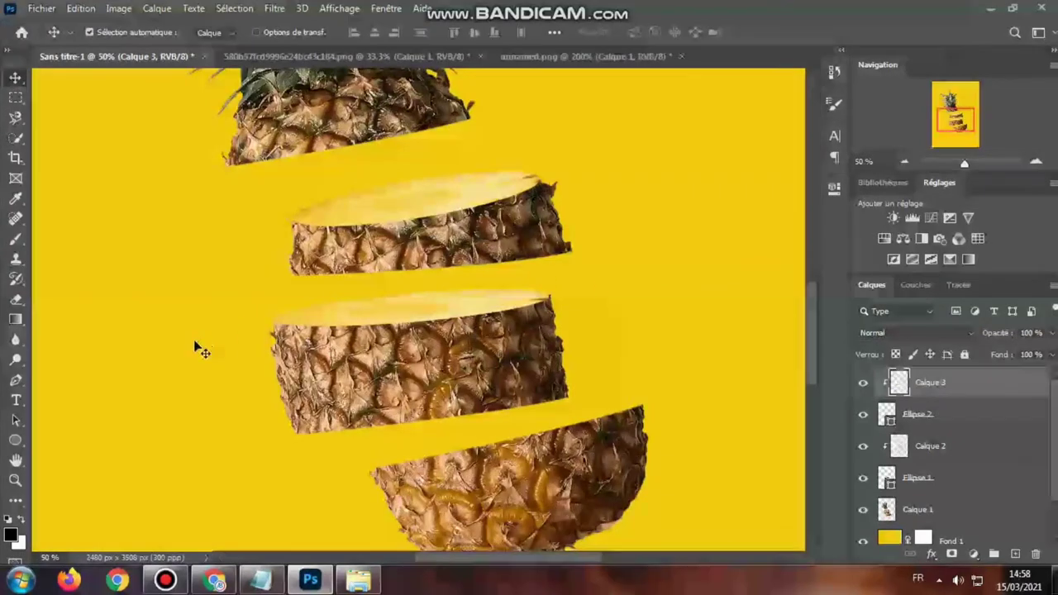
# Draw a black ellipse (Ellipse 3) over the bottom half's cut top.
pyautogui.scroll(-2, 198, 354)
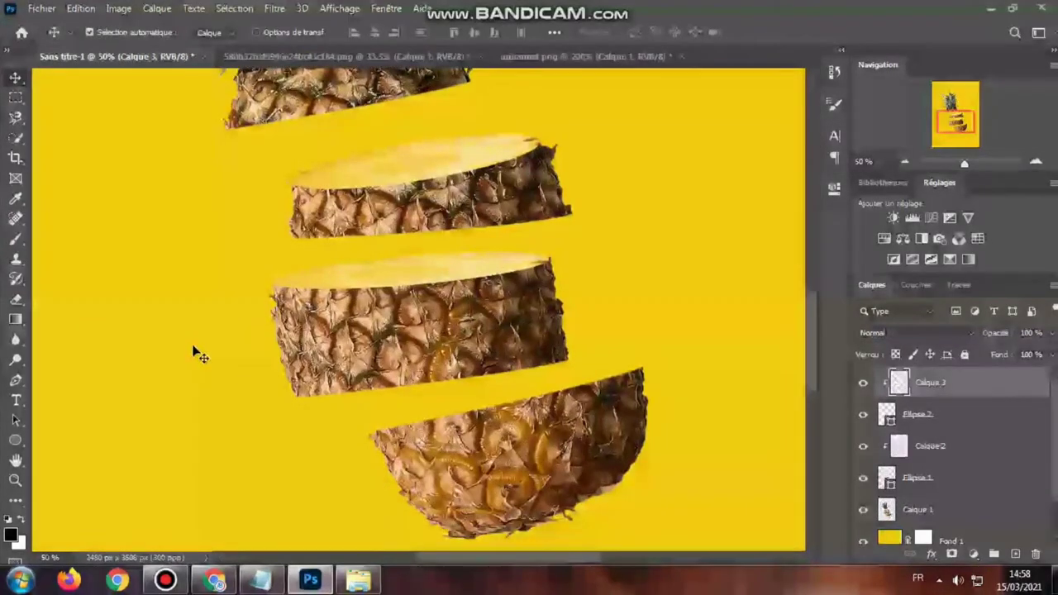
pyautogui.click(17, 440)
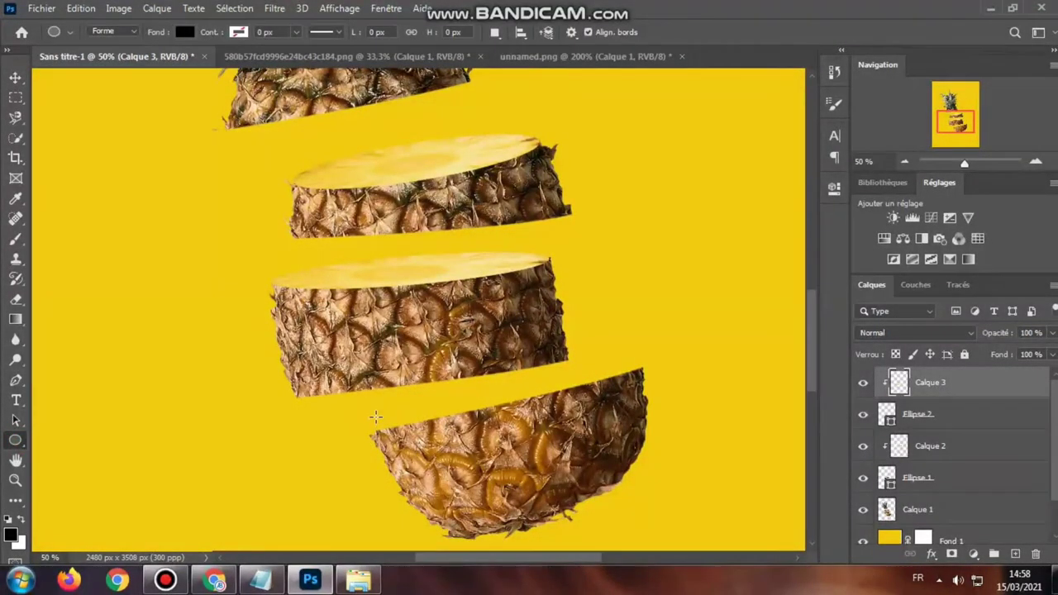
pyautogui.moveTo(354, 424); pyautogui.dragTo(665, 363)
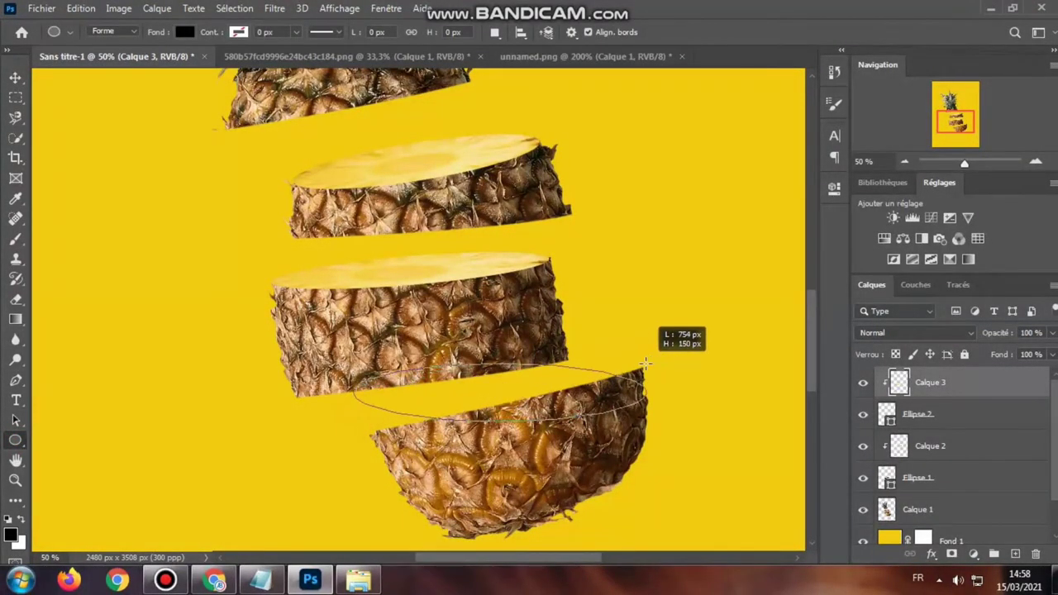
pyautogui.click(791, 184)
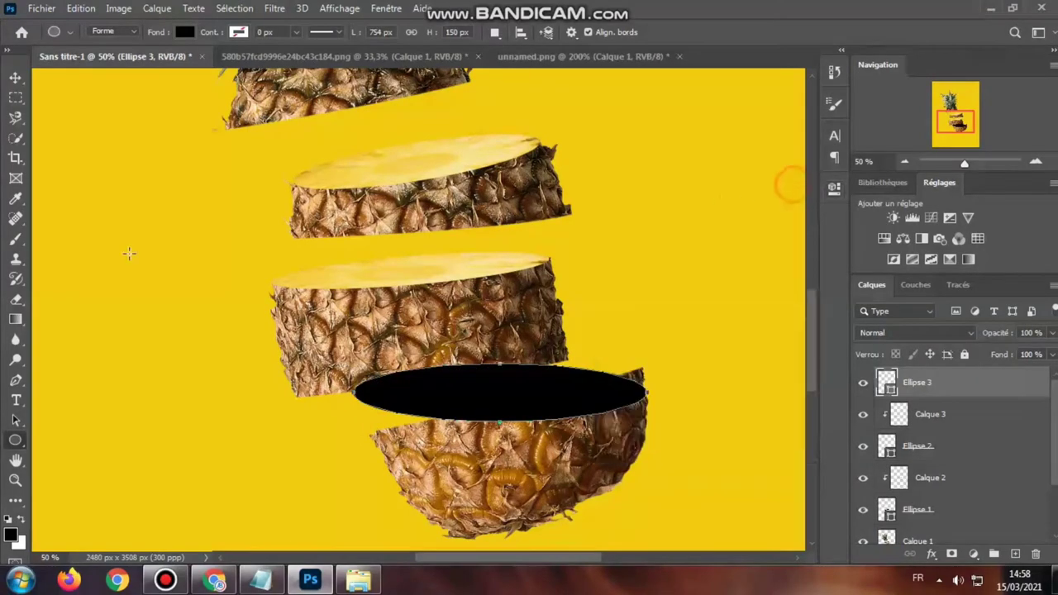
pyautogui.click(15, 78)
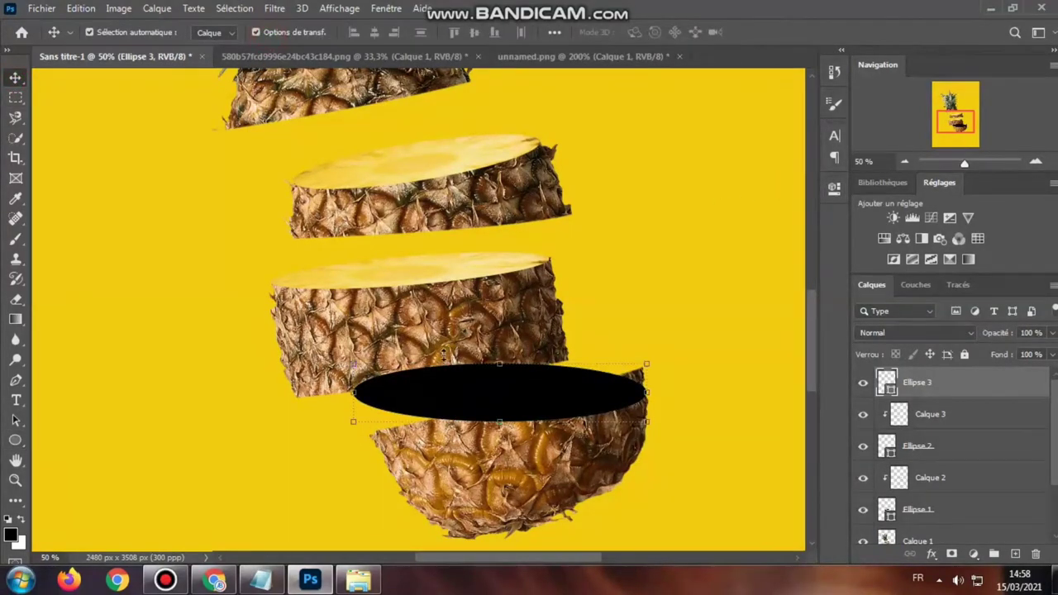
# Distort the ellipse, moving it down, tilting its right corner up and flattening it.
pyautogui.click(505, 364)
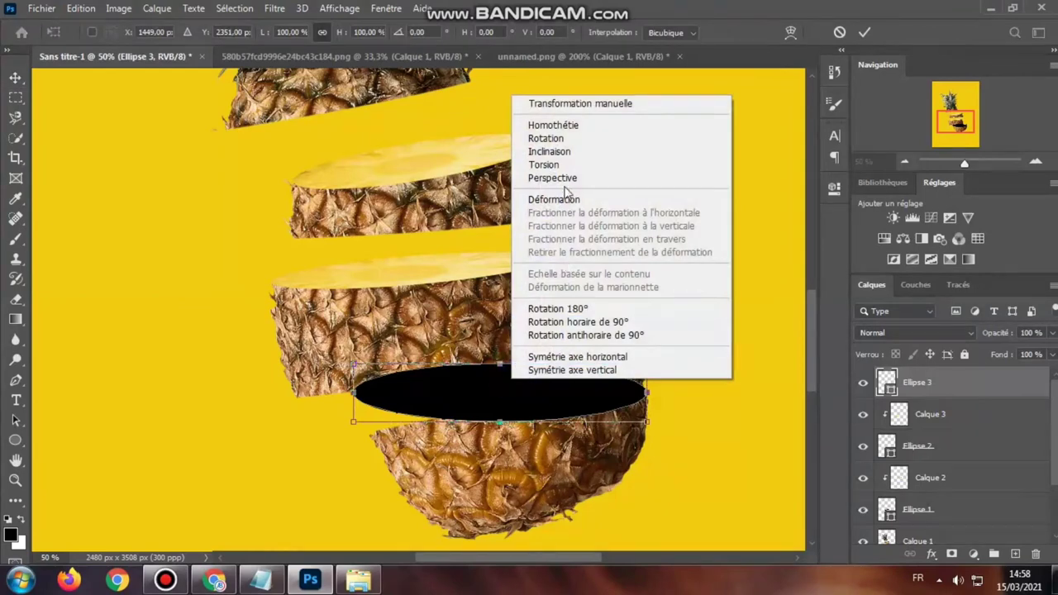
pyautogui.click(562, 178)
pyautogui.moveTo(515, 392); pyautogui.dragTo(524, 402)
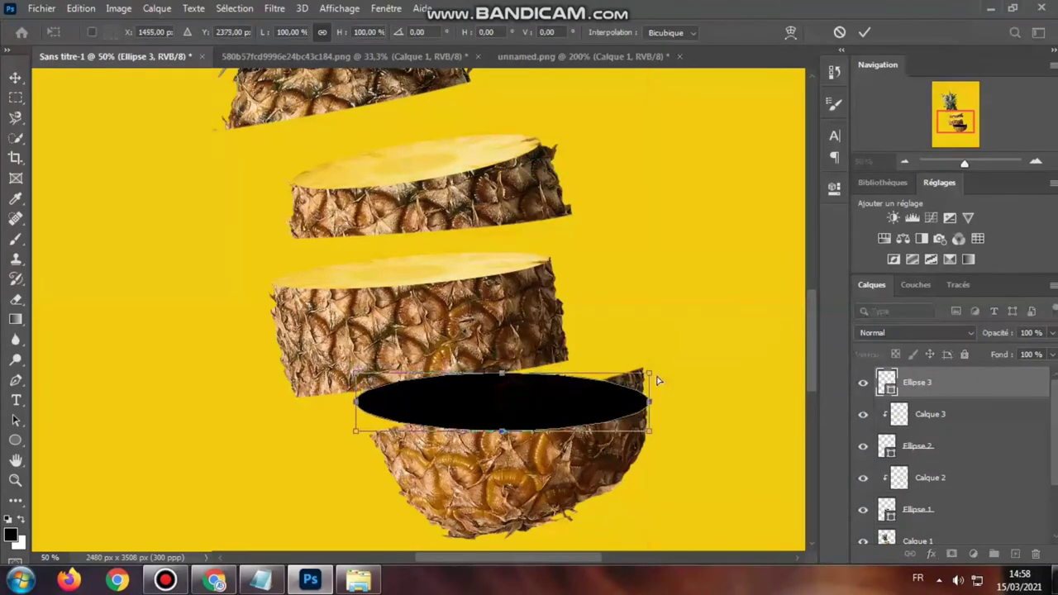
pyautogui.moveTo(659, 380); pyautogui.dragTo(653, 327)
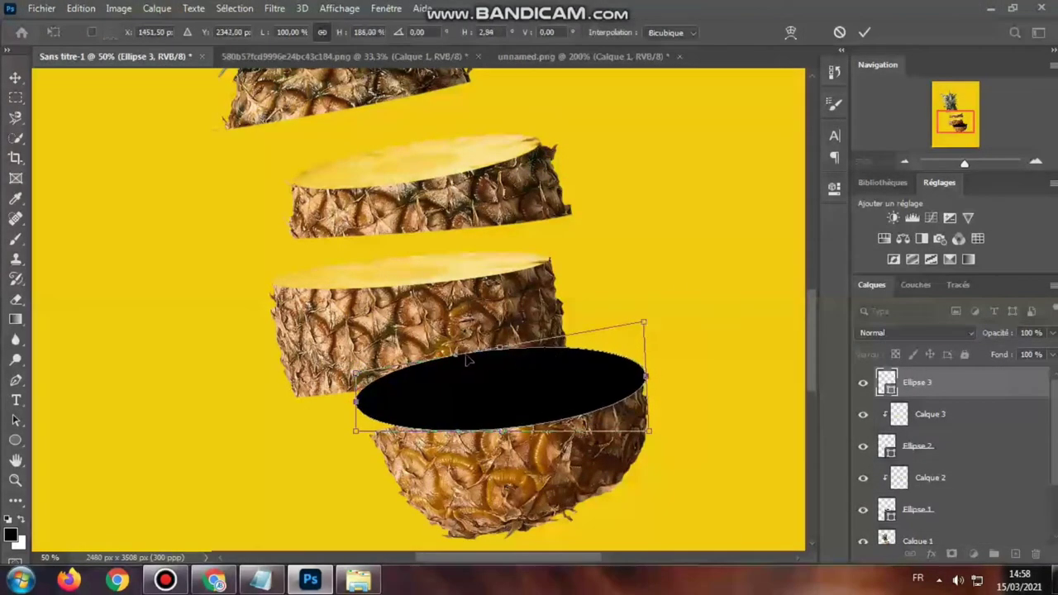
pyautogui.moveTo(498, 348); pyautogui.dragTo(505, 388)
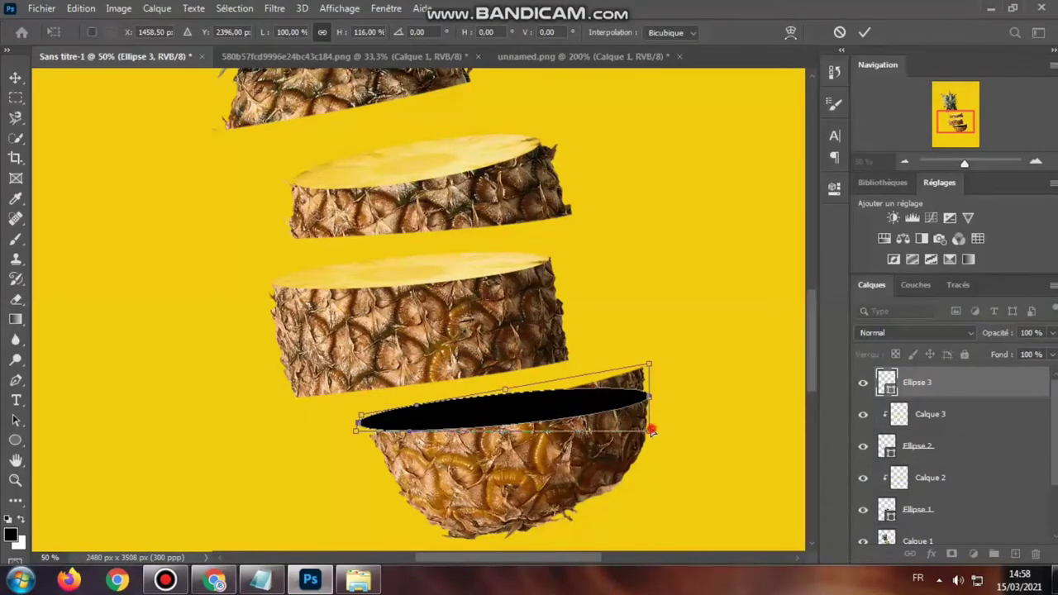
pyautogui.moveTo(652, 430); pyautogui.dragTo(639, 343)
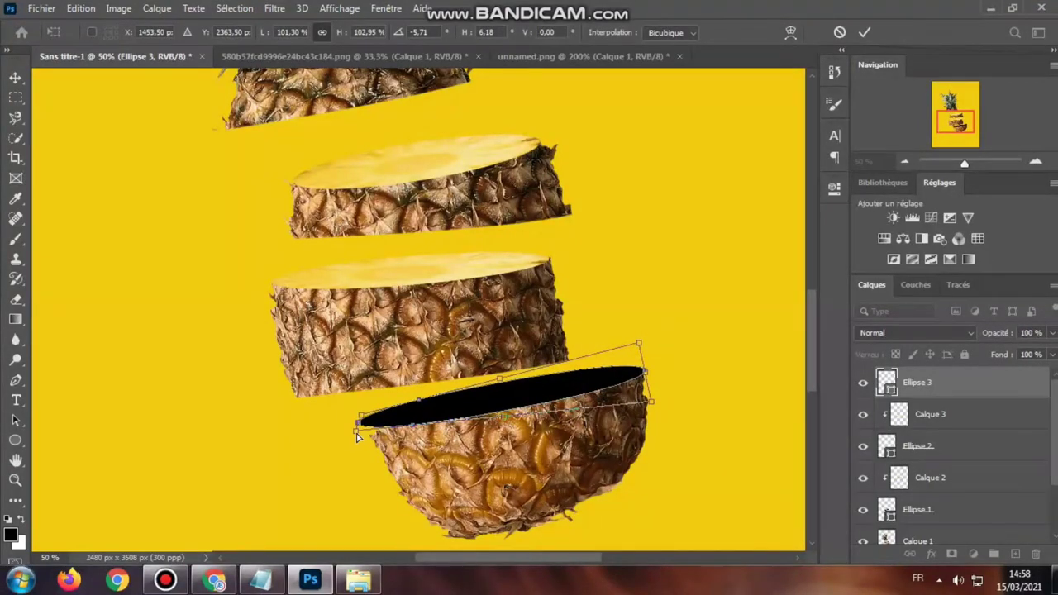
# Fine-tune the ellipse's ends and edges to a -9.9° skew matching the cut, and apply.
pyautogui.moveTo(358, 437); pyautogui.dragTo(371, 447)
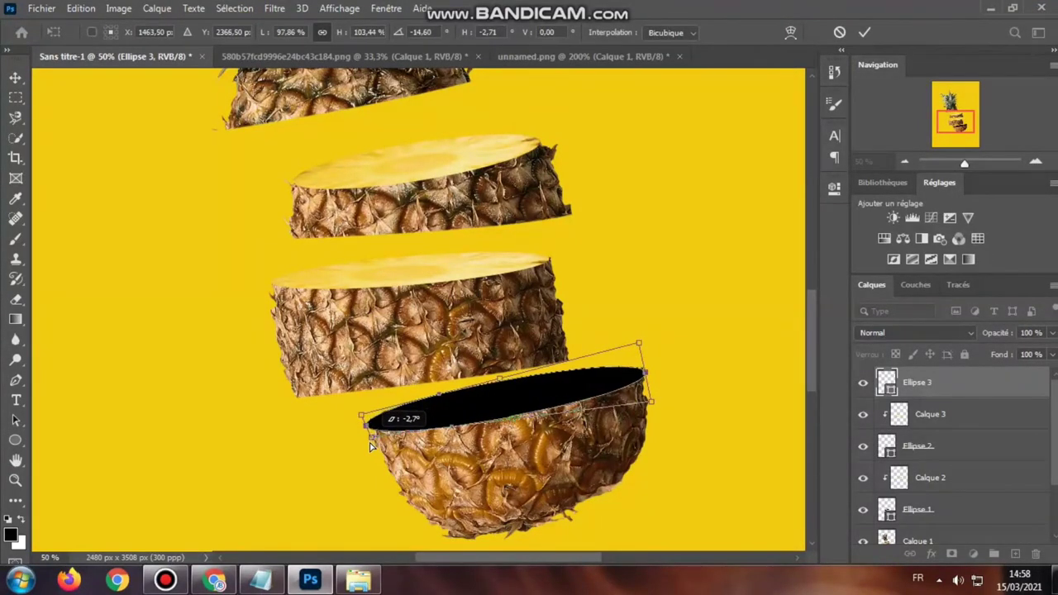
pyautogui.moveTo(371, 446); pyautogui.dragTo(372, 438)
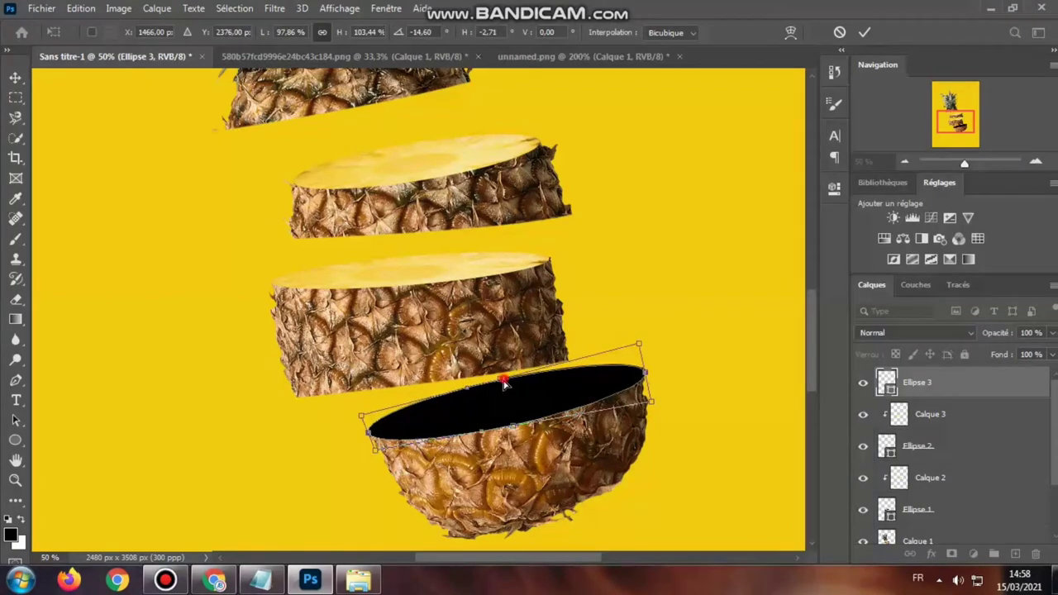
pyautogui.moveTo(505, 383); pyautogui.dragTo(500, 377)
pyautogui.moveTo(637, 350); pyautogui.dragTo(640, 340)
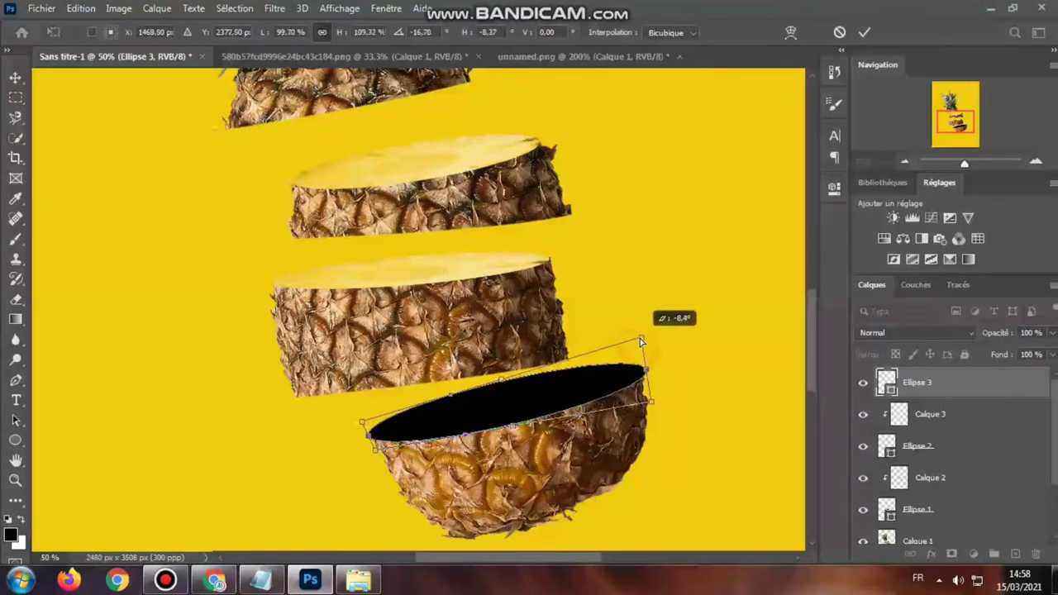
pyautogui.moveTo(645, 381); pyautogui.dragTo(645, 372)
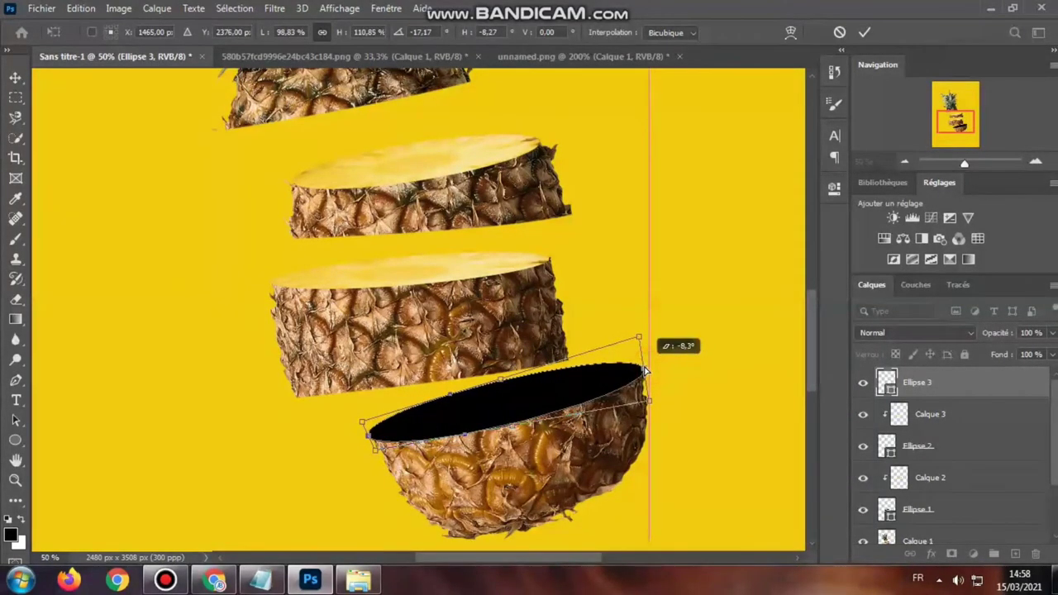
pyautogui.moveTo(500, 379); pyautogui.dragTo(501, 385)
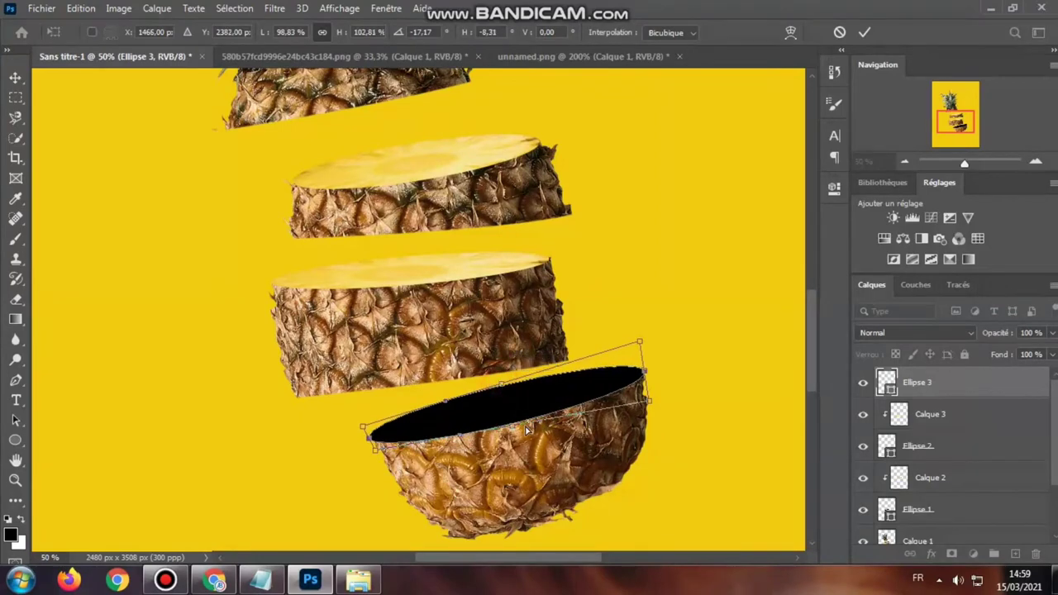
pyautogui.moveTo(514, 428); pyautogui.dragTo(510, 429)
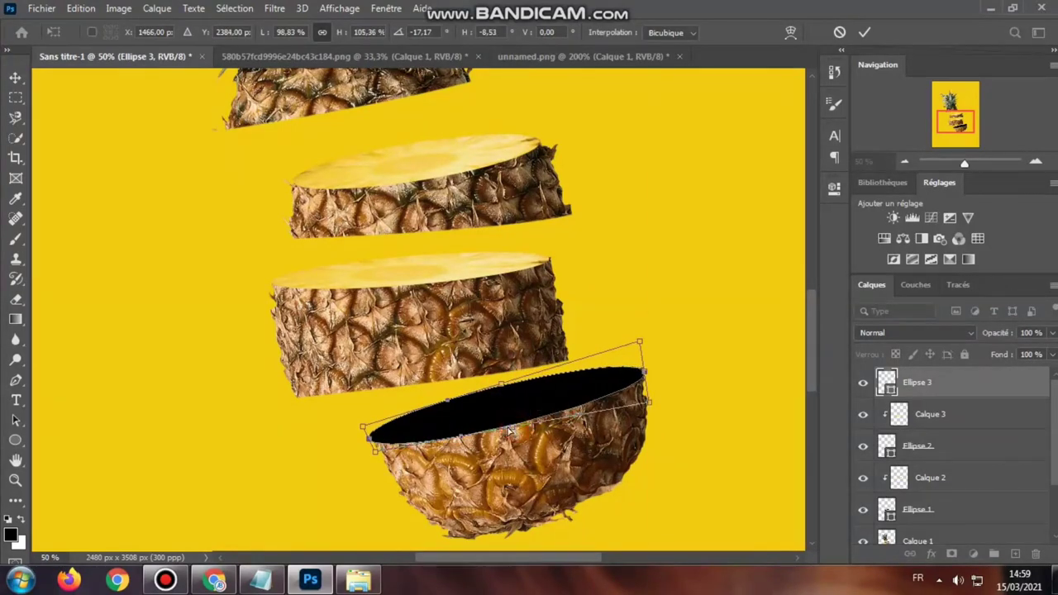
pyautogui.moveTo(371, 441); pyautogui.dragTo(371, 437)
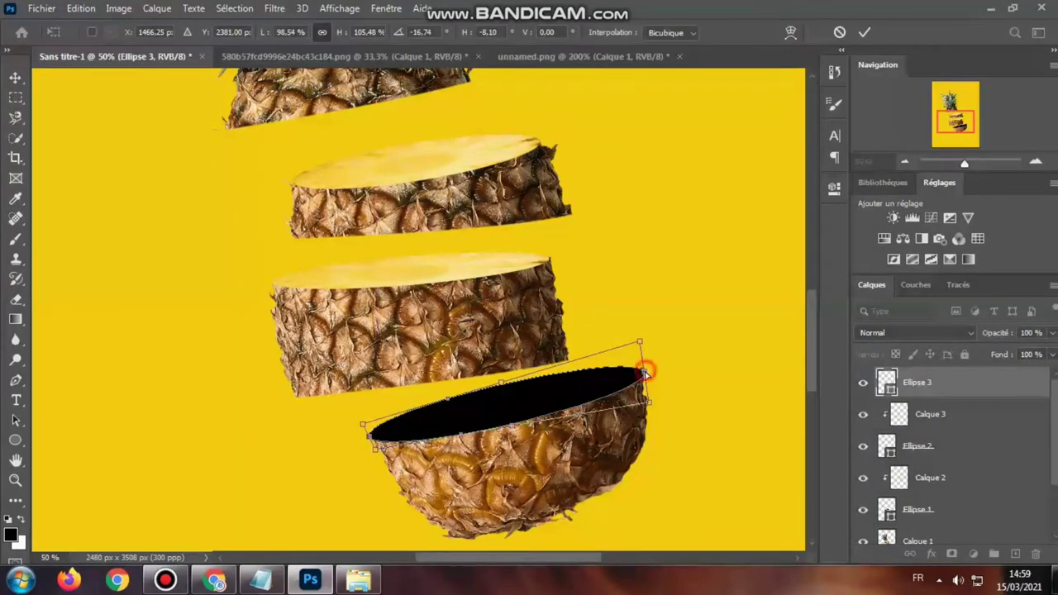
pyautogui.moveTo(646, 374); pyautogui.dragTo(644, 369)
pyautogui.moveTo(506, 385); pyautogui.dragTo(508, 389)
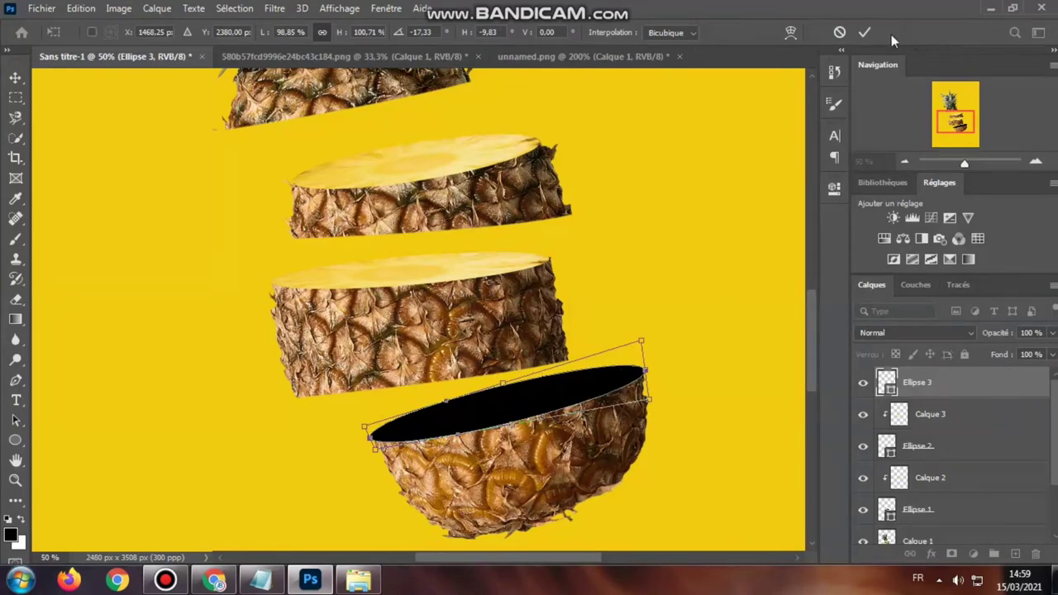
pyautogui.click(865, 33)
# Drag the selected pineapple piece from unnamed.png into the poster as a new layer.
pyautogui.hotkey('ctrl', '-')
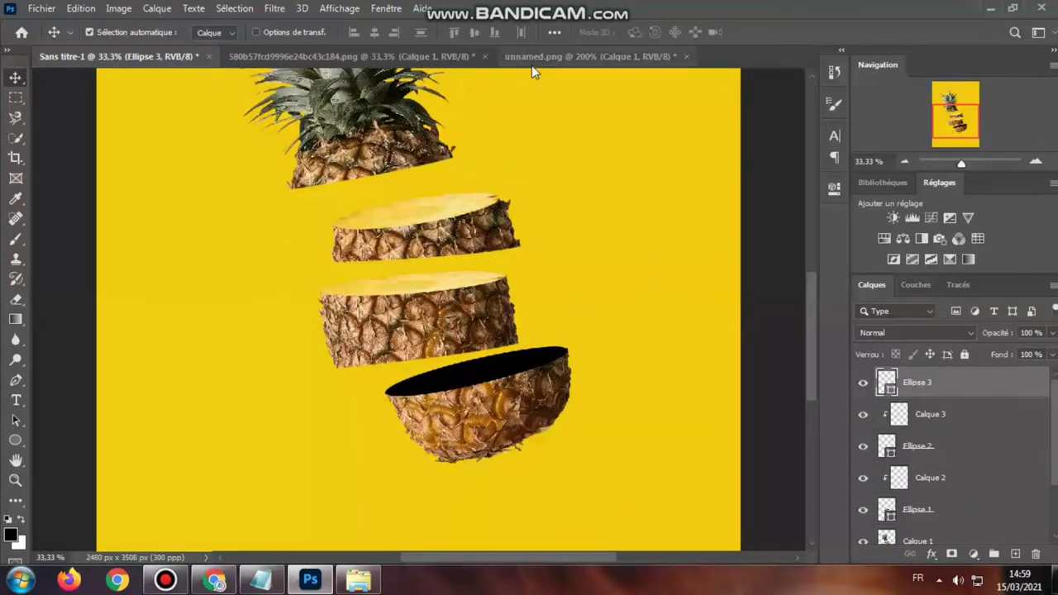
pyautogui.click(545, 58)
pyautogui.moveTo(500, 483)
pyautogui.mouseDown()
pyautogui.moveTo(457, 459)
pyautogui.moveTo(242, 107)
pyautogui.mouseUp()
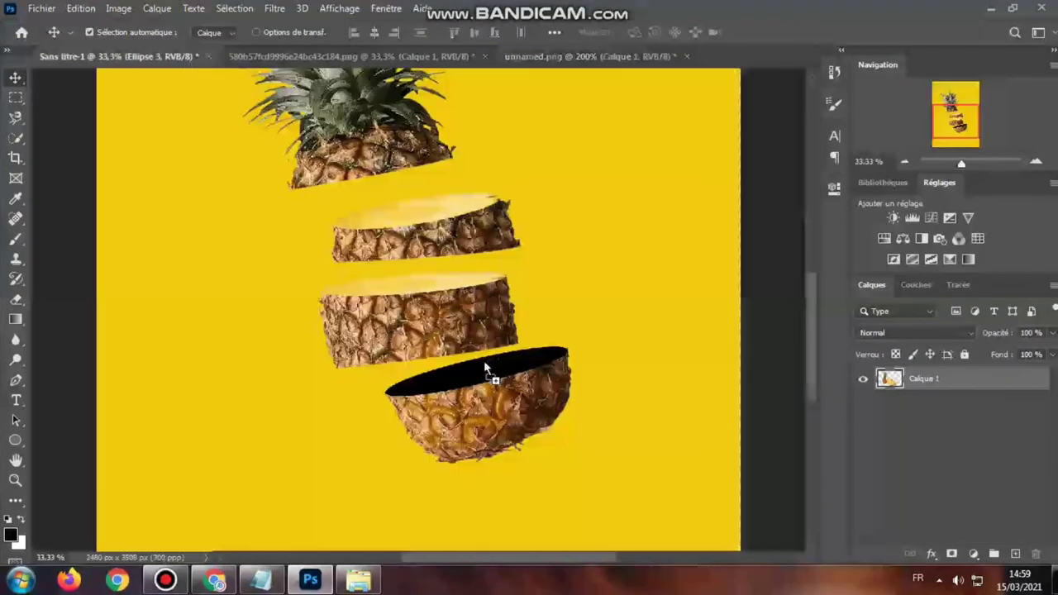
pyautogui.moveTo(484, 360); pyautogui.dragTo(484, 362)
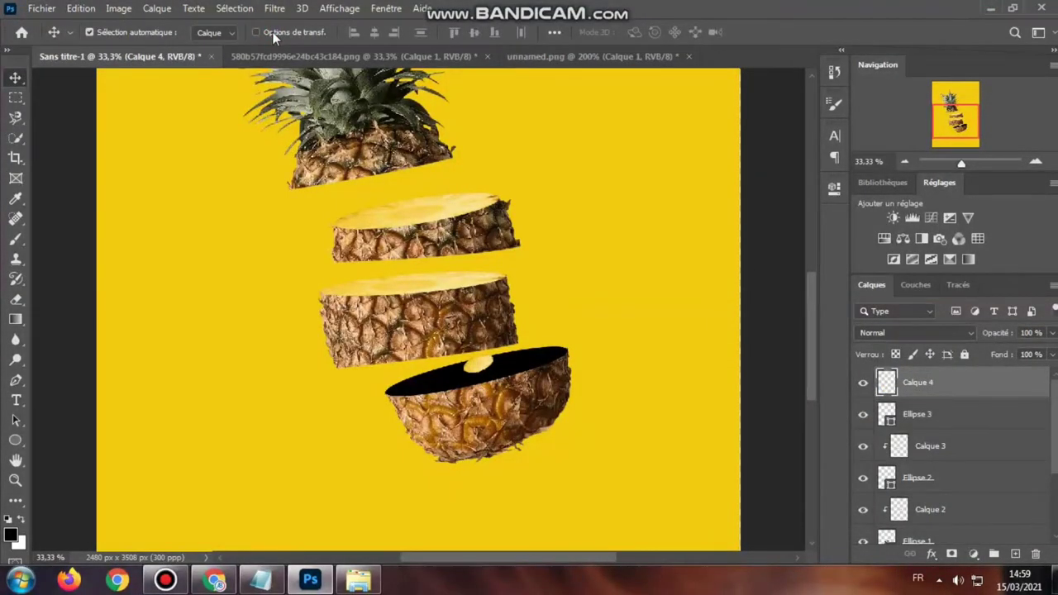
# Scale the slice to about 449%, rotate it about 10° over Ellipse 3, and apply.
pyautogui.hotkey('ctrl', '+')
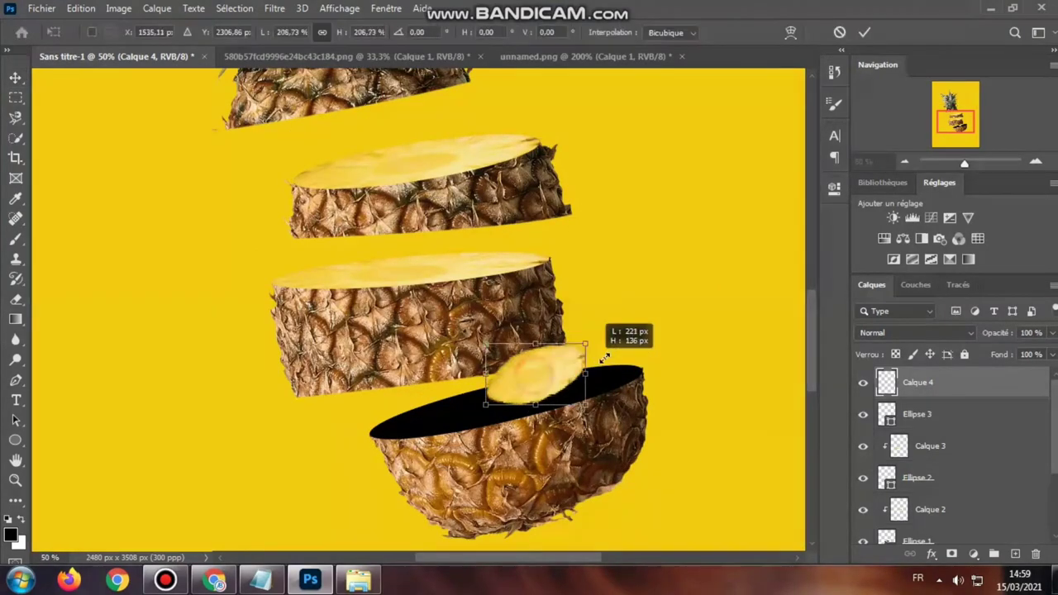
pyautogui.moveTo(535, 374)
pyautogui.mouseDown()
pyautogui.moveTo(604, 339)
pyautogui.moveTo(546, 404)
pyautogui.mouseUp()
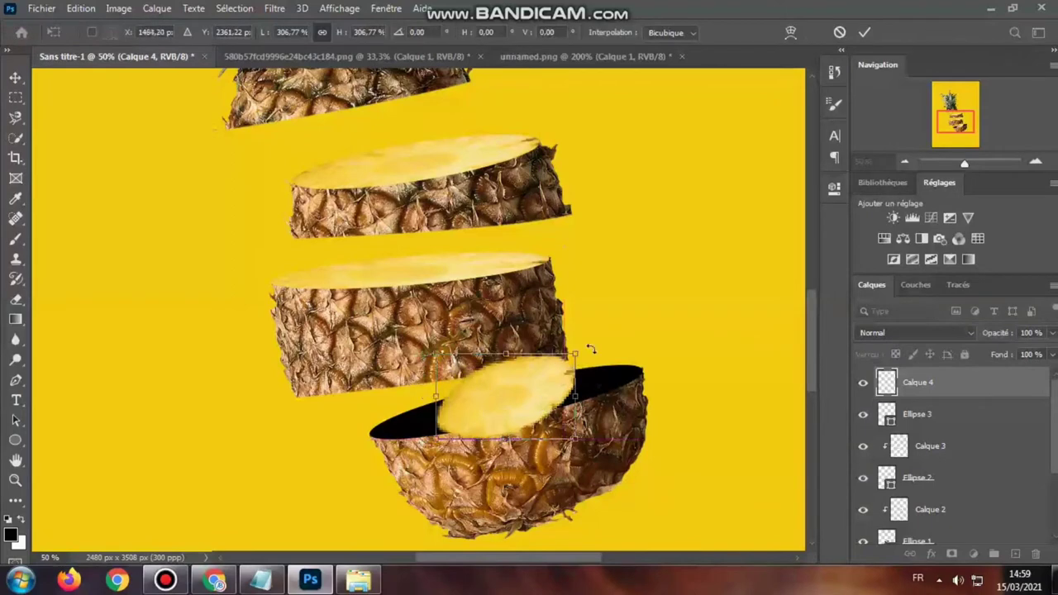
pyautogui.moveTo(603, 340); pyautogui.dragTo(650, 342)
pyautogui.moveTo(606, 375); pyautogui.dragTo(569, 387)
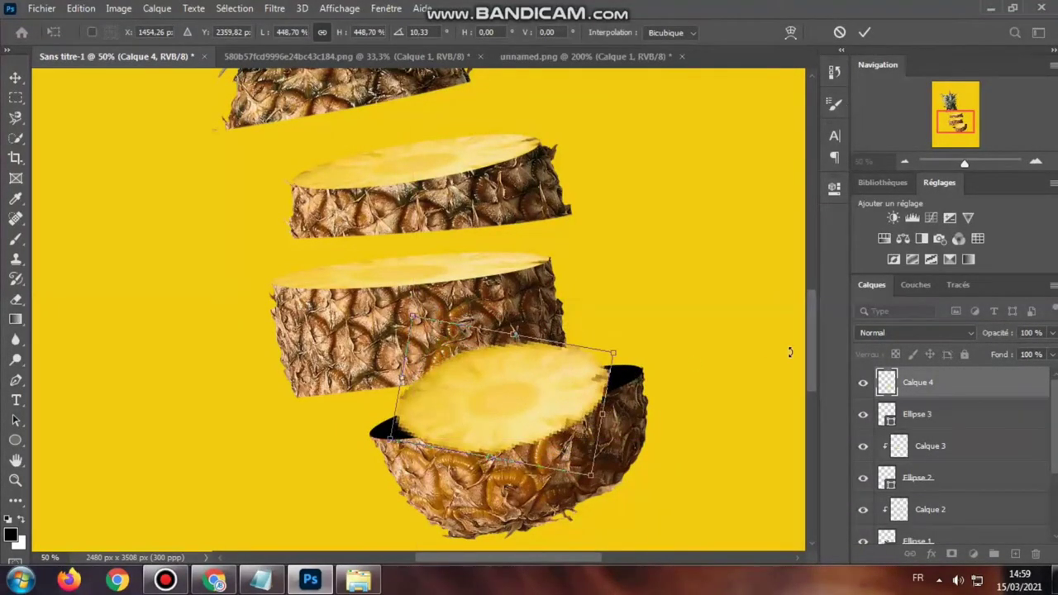
pyautogui.click(865, 33)
# Clip Calque 4 to Ellipse 3 and widen the slice on both sides.
pyautogui.rightClick(944, 396)
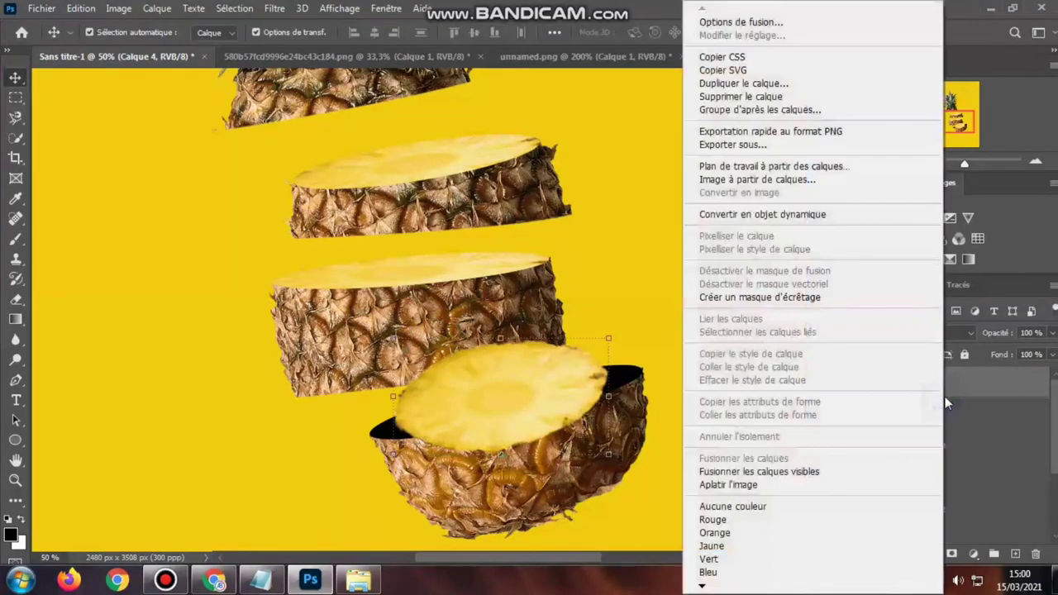
pyautogui.click(760, 297)
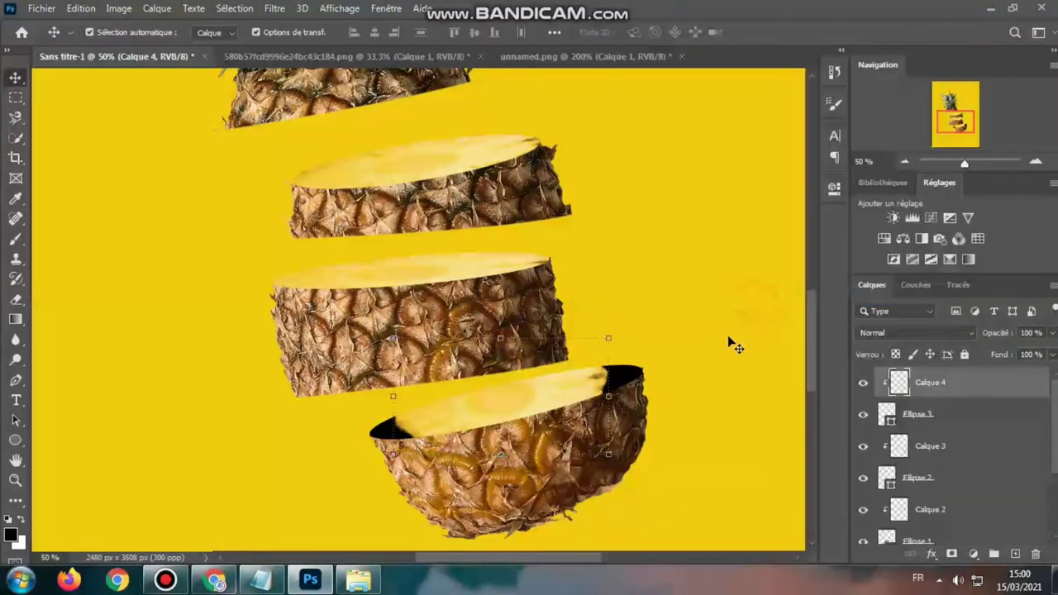
pyautogui.moveTo(608, 396); pyautogui.dragTo(642, 397)
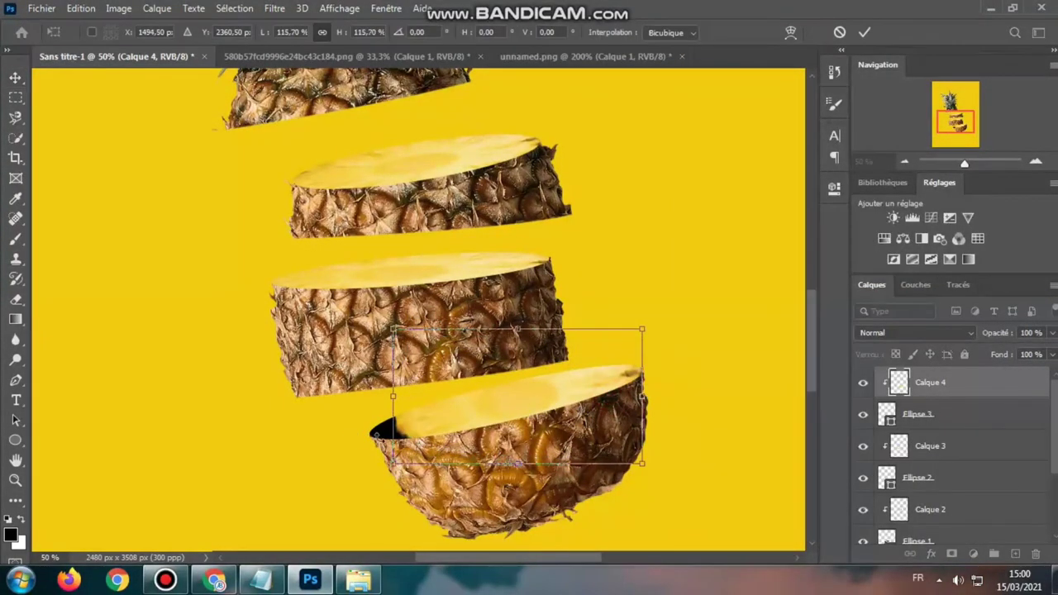
pyautogui.moveTo(393, 438); pyautogui.dragTo(379, 439)
pyautogui.moveTo(378, 397); pyautogui.dragTo(366, 411)
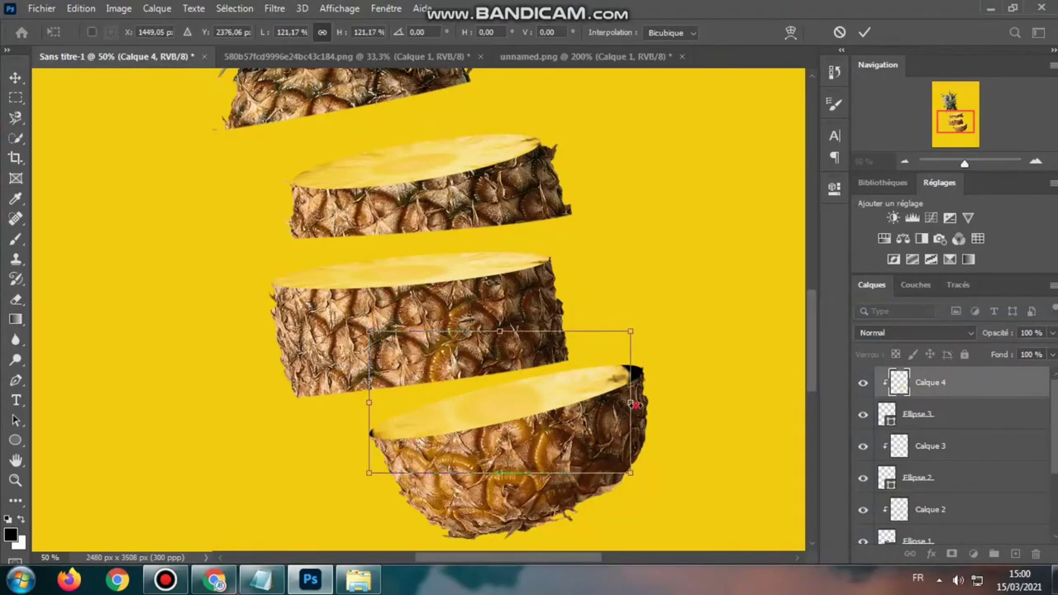
pyautogui.moveTo(634, 404); pyautogui.dragTo(649, 403)
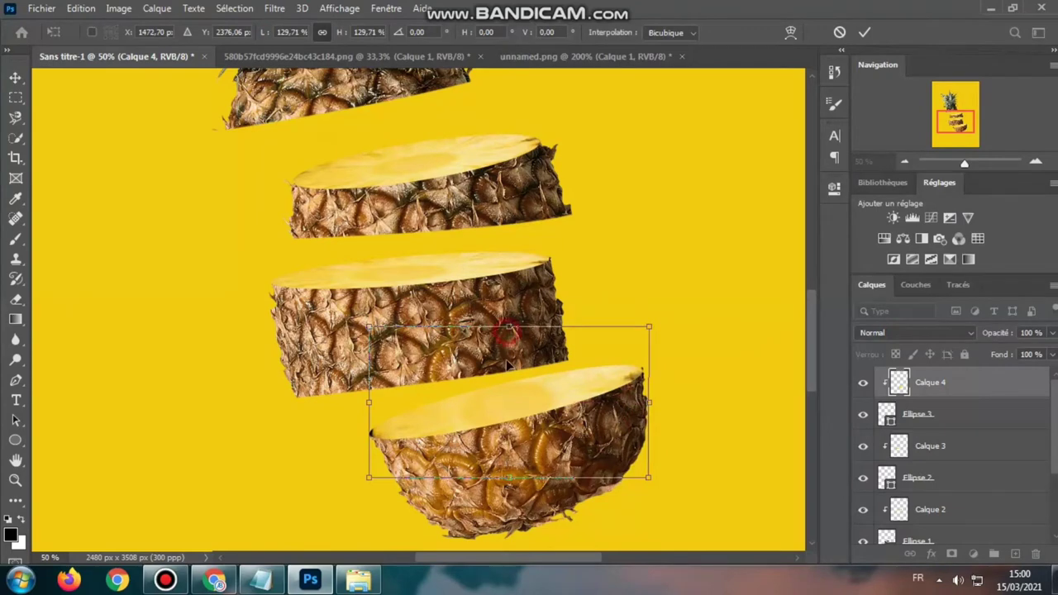
# Perspective-transform the slice, flattening it top and bottom and tilting it to the cut's angle.
pyautogui.rightClick(507, 333)
pyautogui.click(567, 158)
pyautogui.moveTo(512, 329); pyautogui.dragTo(521, 401)
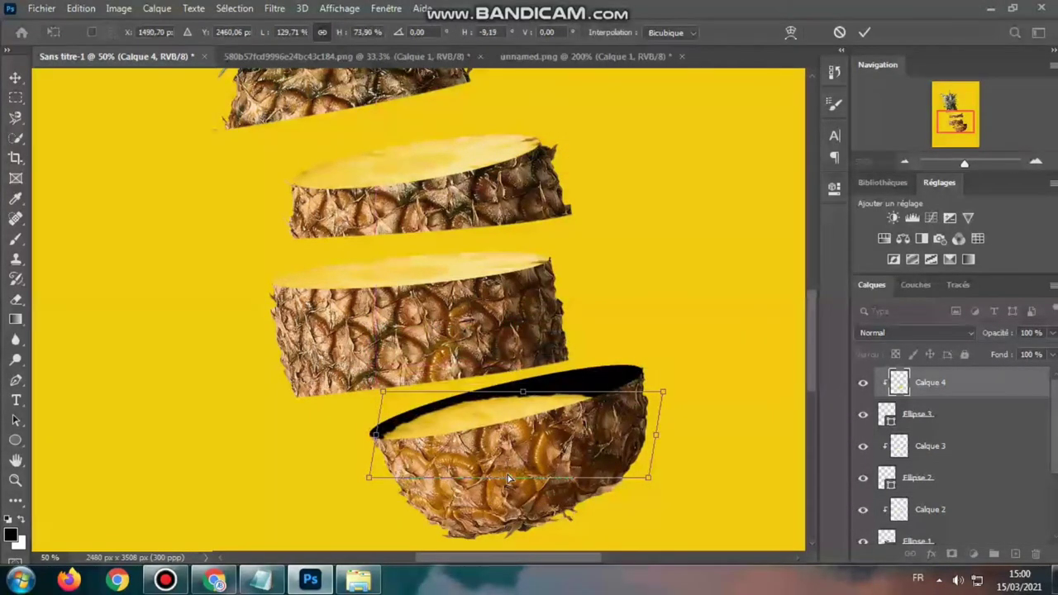
pyautogui.moveTo(508, 478); pyautogui.dragTo(505, 439)
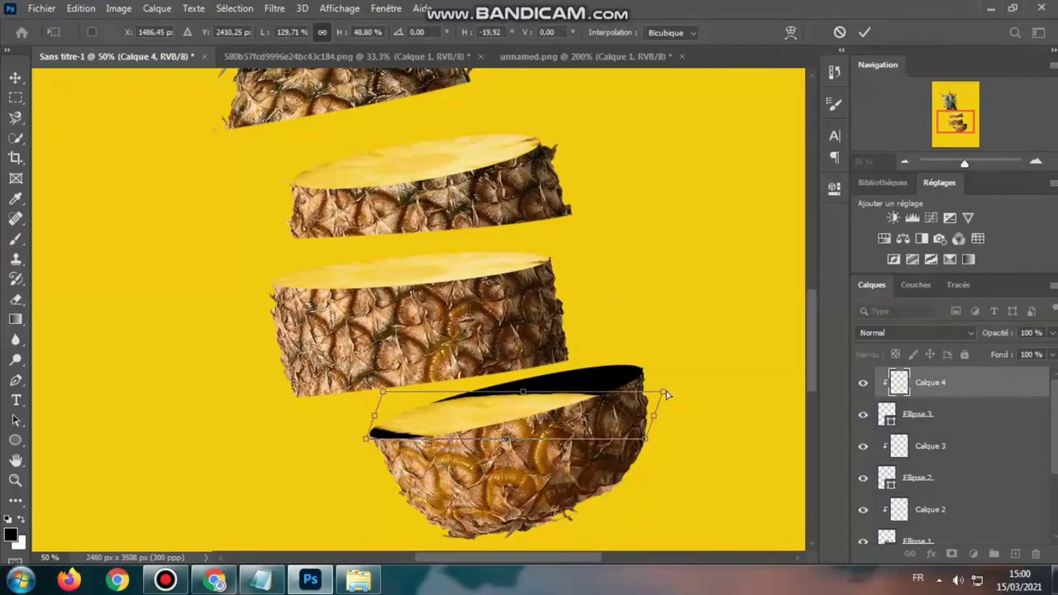
pyautogui.moveTo(667, 396); pyautogui.dragTo(726, 373)
pyautogui.moveTo(720, 422); pyautogui.dragTo(689, 419)
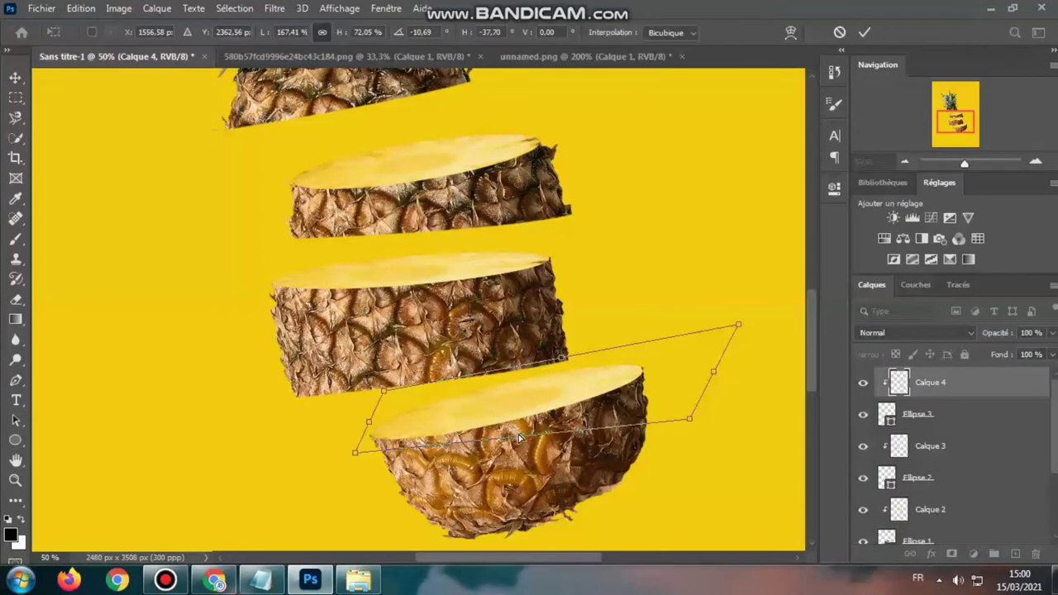
# Refine the slice's corners and skew (about -33°) until it fills the oval.
pyautogui.moveTo(518, 434); pyautogui.dragTo(517, 429)
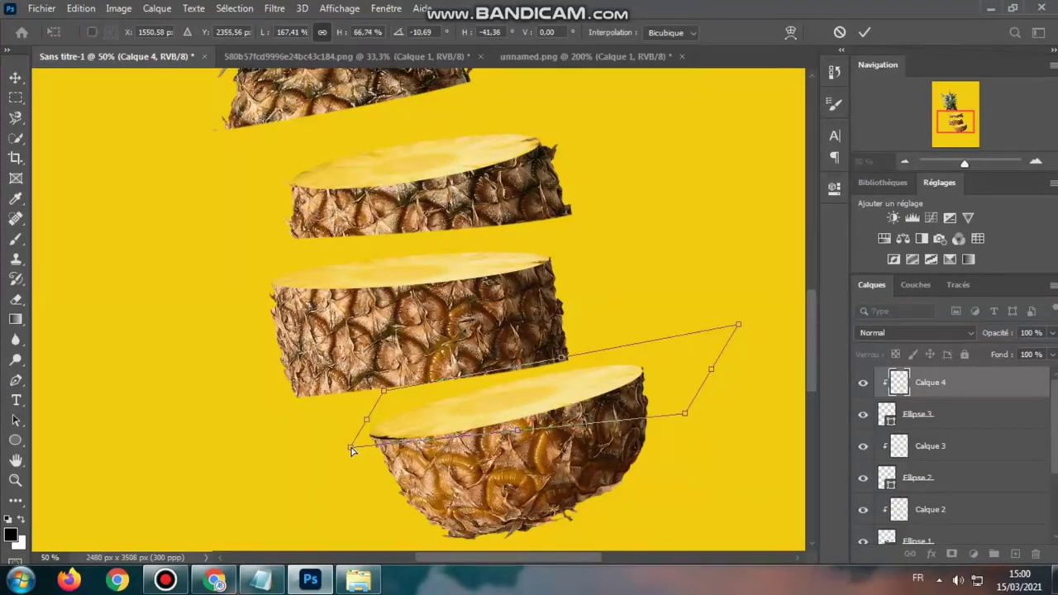
pyautogui.moveTo(350, 450); pyautogui.dragTo(347, 453)
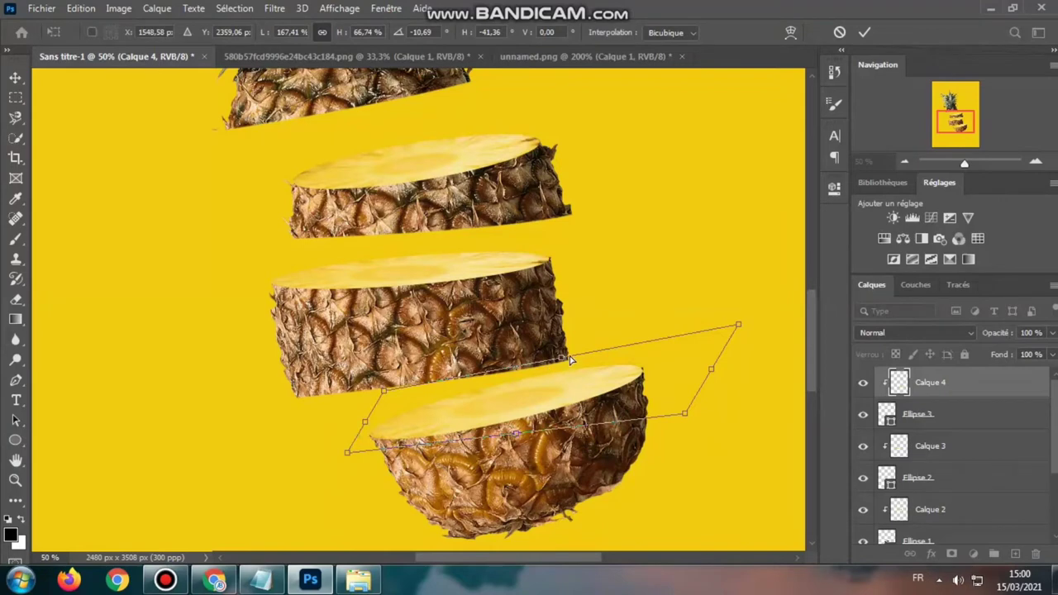
pyautogui.moveTo(570, 359); pyautogui.dragTo(545, 366)
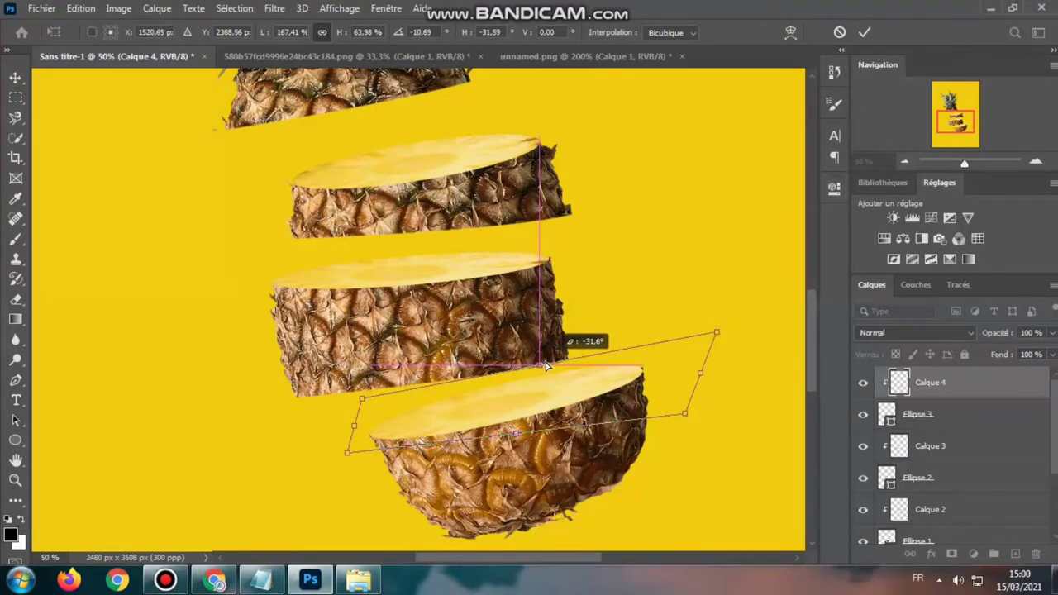
pyautogui.moveTo(718, 334); pyautogui.dragTo(720, 332)
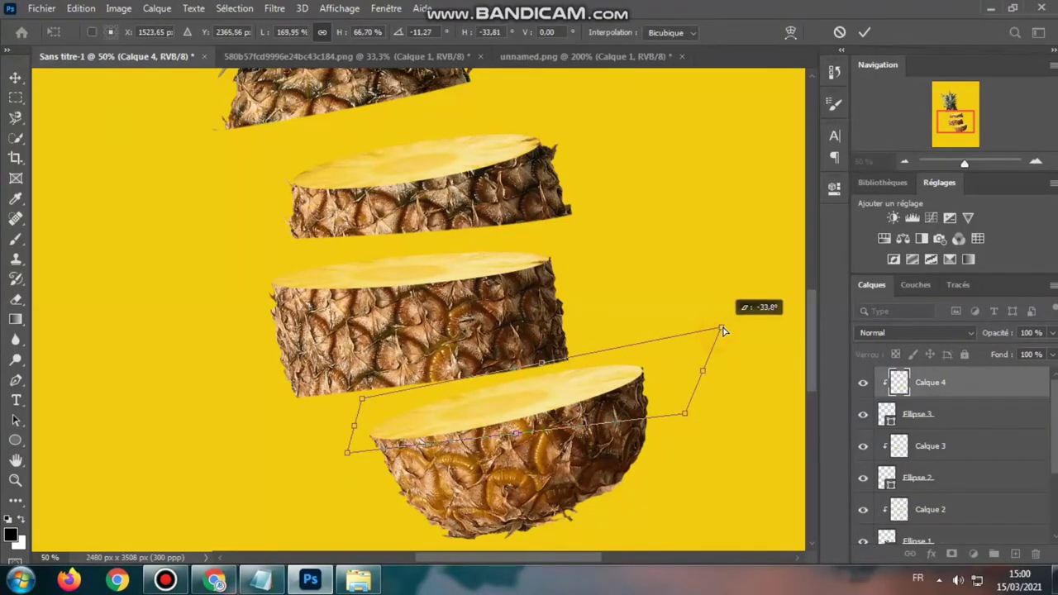
pyautogui.moveTo(359, 426)
pyautogui.mouseDown()
pyautogui.moveTo(350, 431)
pyautogui.moveTo(400, 447)
pyautogui.mouseUp()
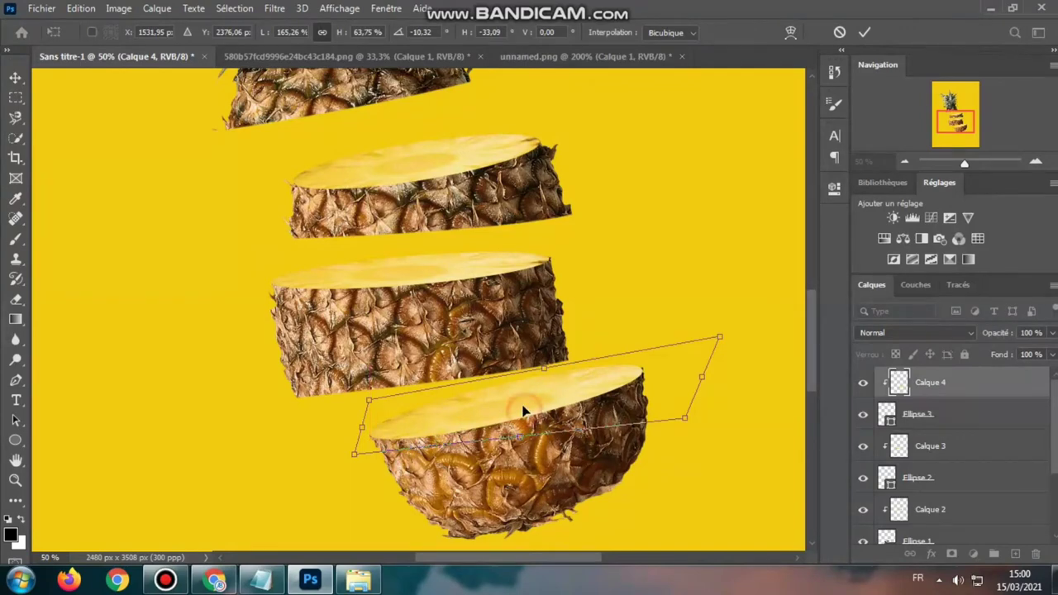
pyautogui.moveTo(526, 416); pyautogui.dragTo(522, 412)
# Commit the slice, then scale the whole pineapple to about 107% and rotate it about 7.4°.
pyautogui.press('Return')
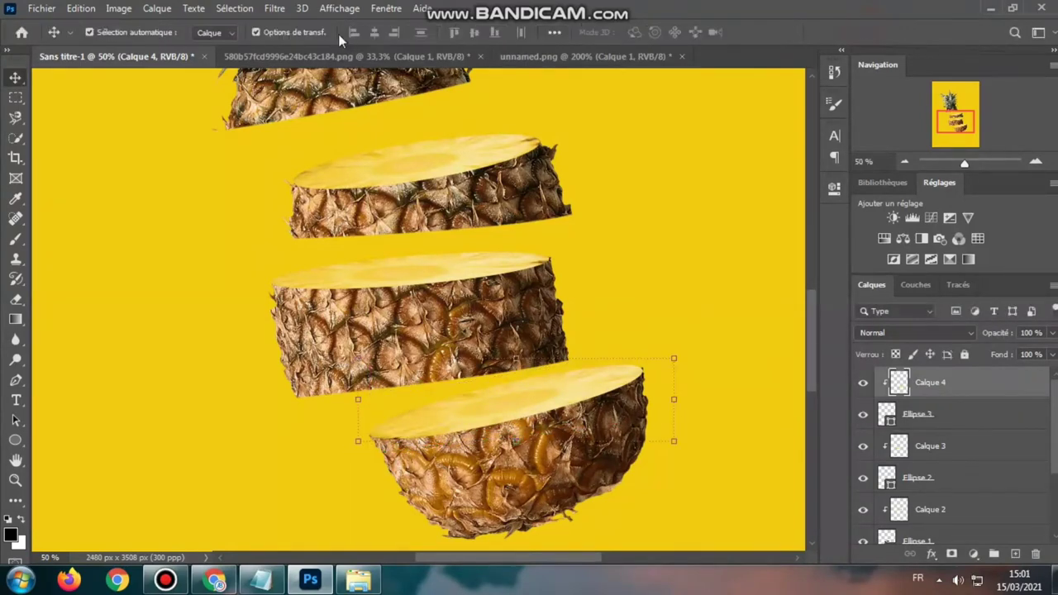
pyautogui.hotkey('ctrl', '0')
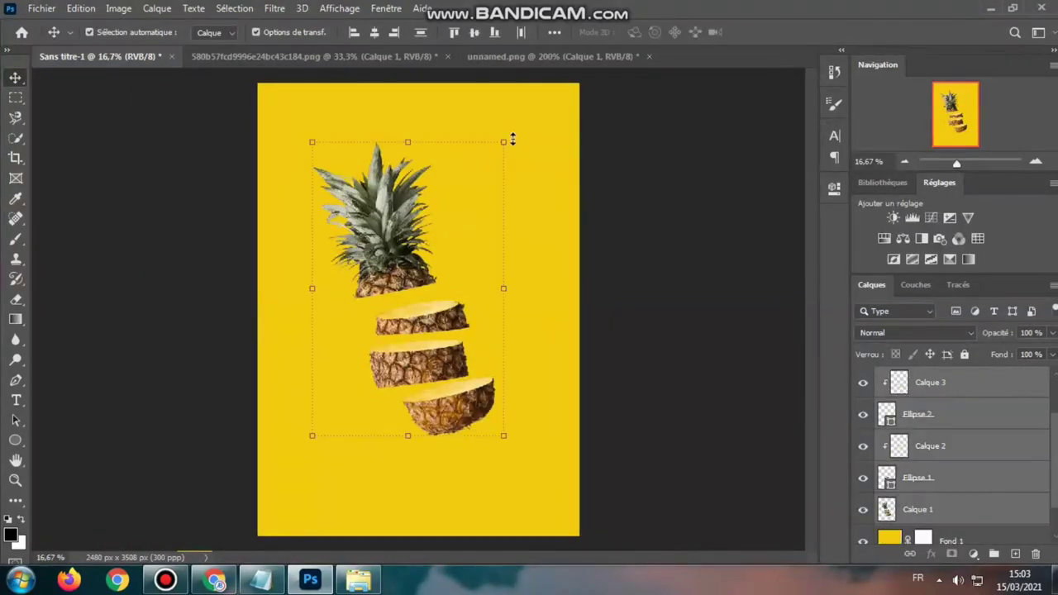
pyautogui.moveTo(506, 138); pyautogui.dragTo(538, 123)
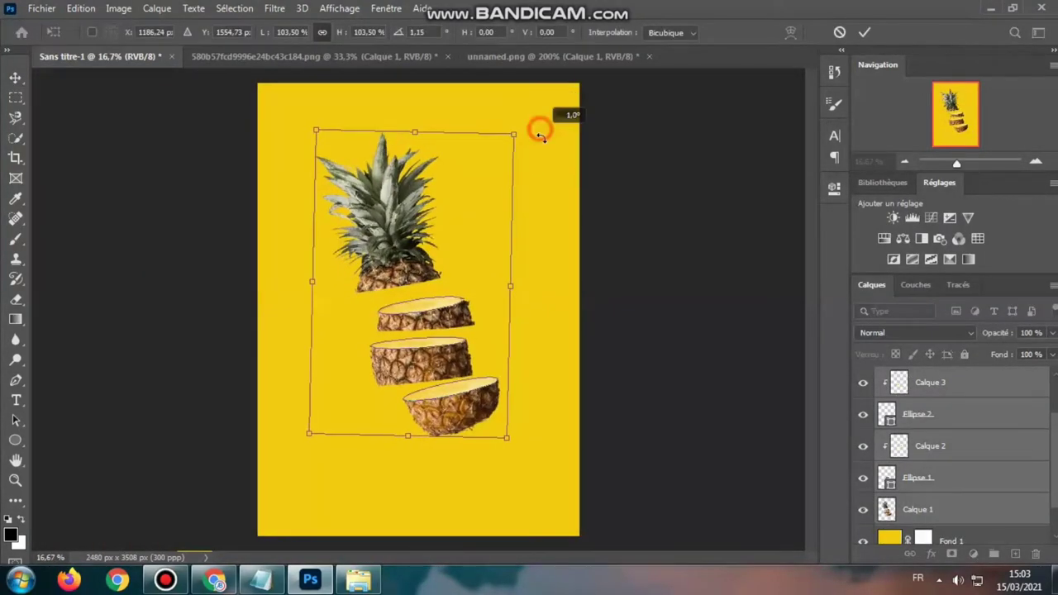
pyautogui.moveTo(406, 441); pyautogui.dragTo(402, 460)
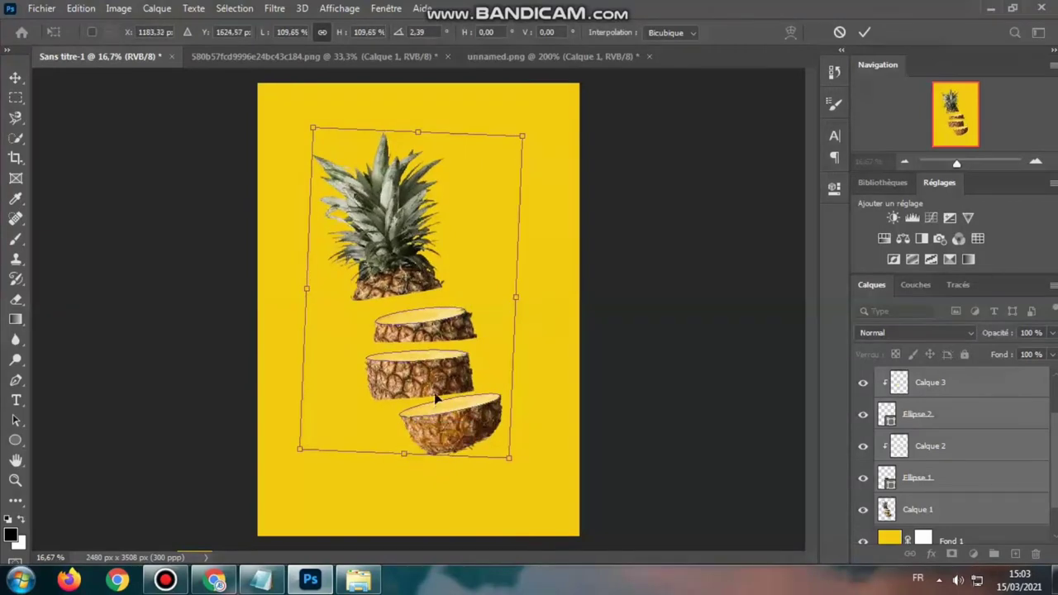
pyautogui.moveTo(439, 378); pyautogui.dragTo(430, 380)
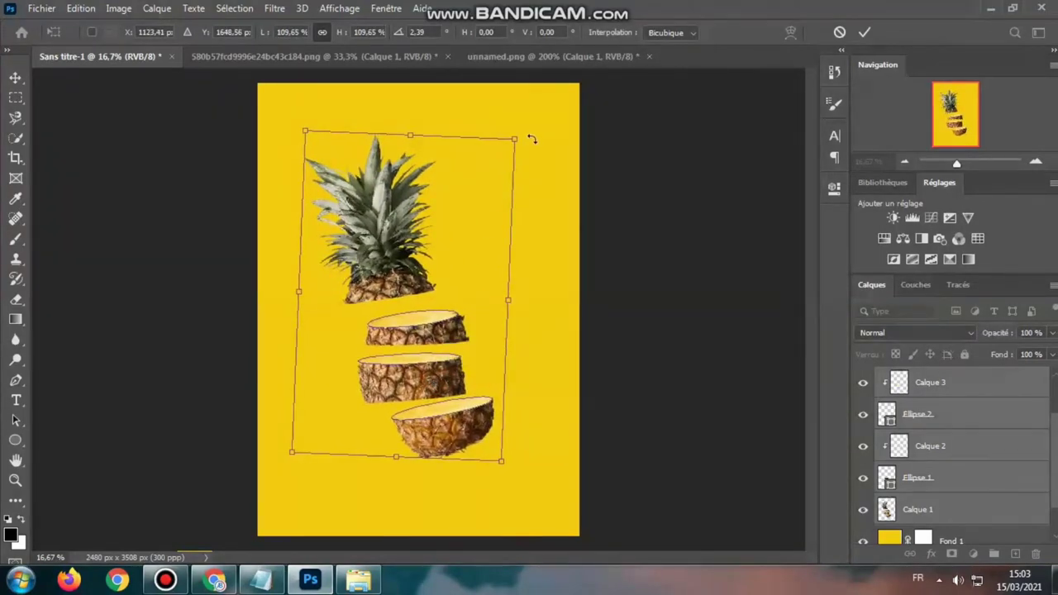
pyautogui.moveTo(531, 141); pyautogui.dragTo(538, 137)
pyautogui.moveTo(405, 263); pyautogui.dragTo(413, 269)
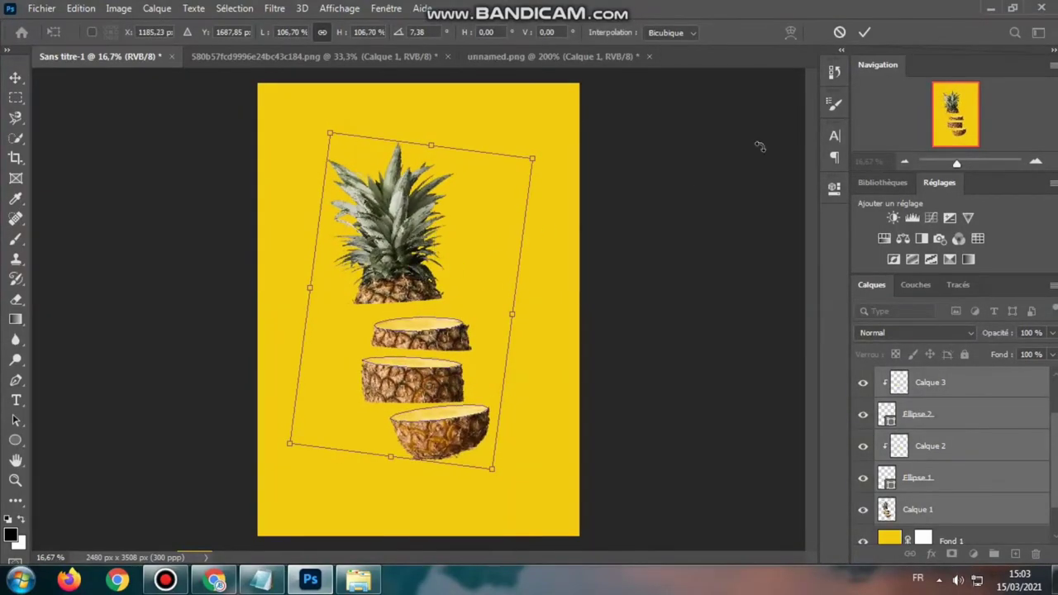
pyautogui.click(862, 35)
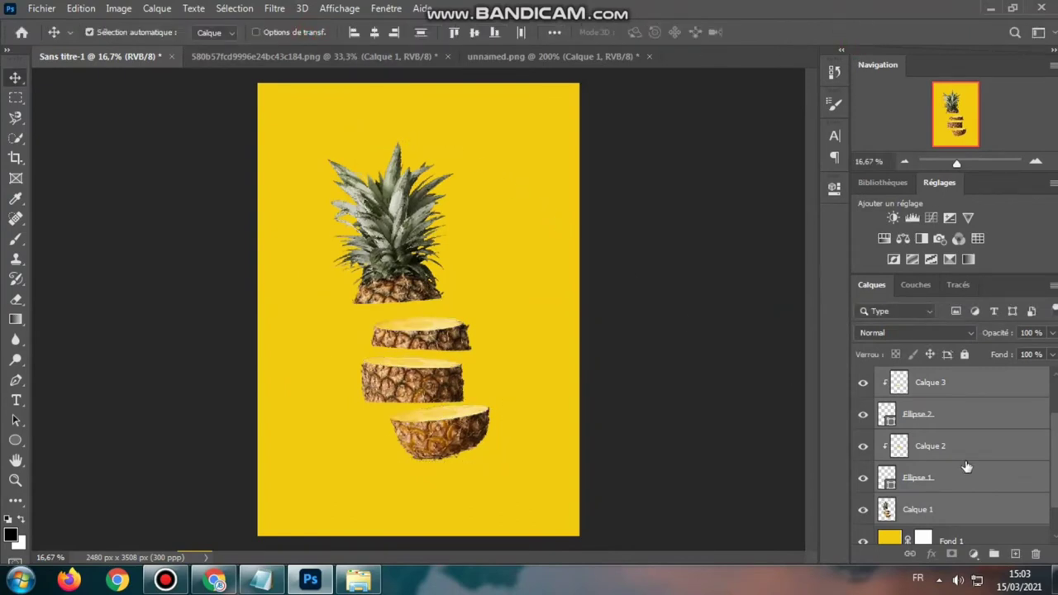
# Add a new layer above Calque 3 and paint a soft black shadow with a 1413 px brush.
pyautogui.click(986, 390)
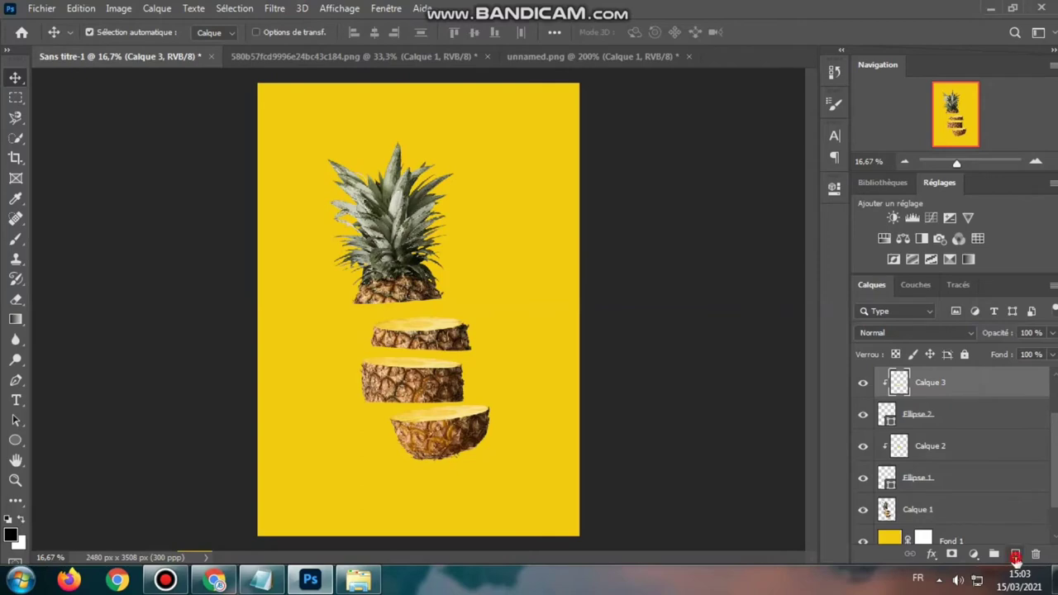
pyautogui.click(1016, 554)
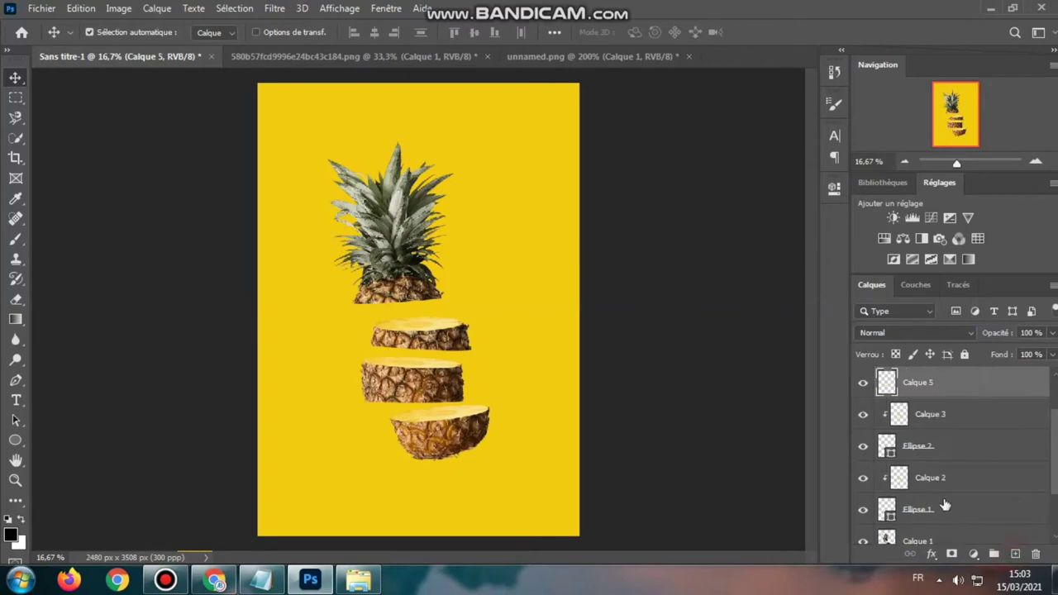
pyautogui.click(16, 536)
pyautogui.click(614, 331)
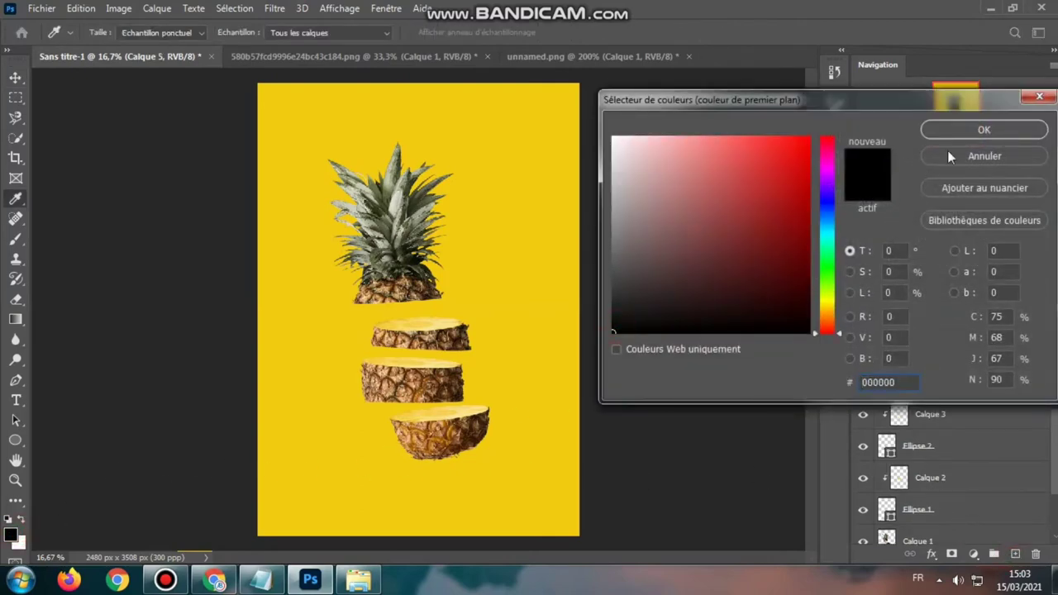
pyautogui.click(967, 130)
pyautogui.click(15, 240)
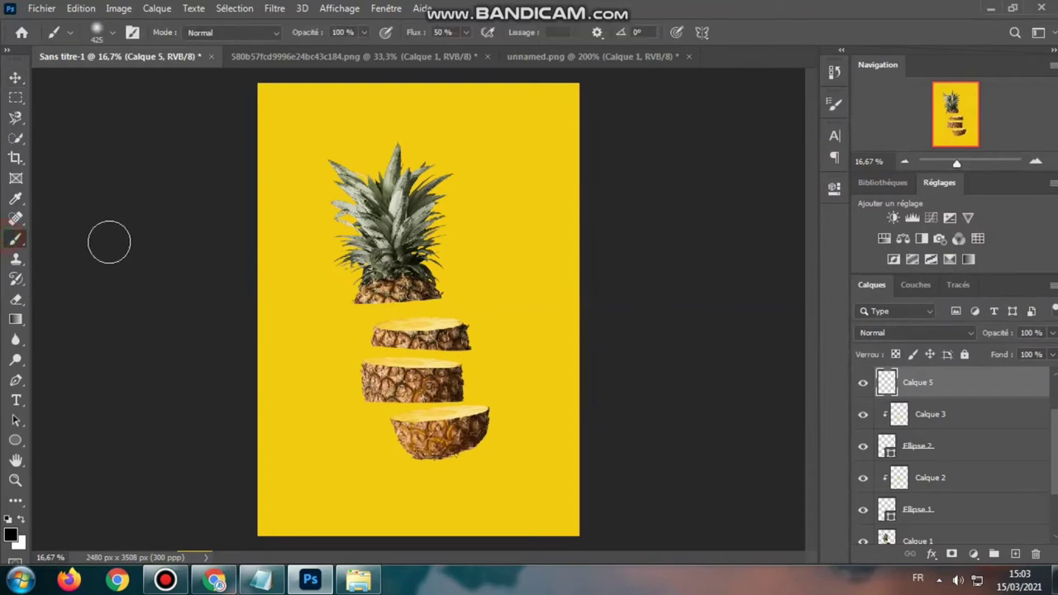
pyautogui.click(112, 35)
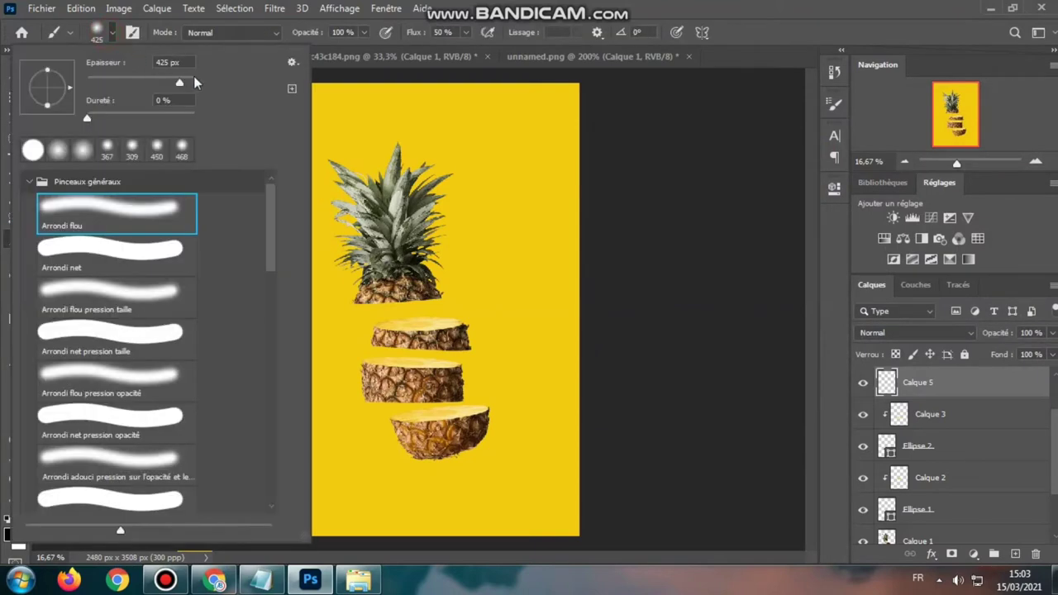
pyautogui.moveTo(185, 81); pyautogui.dragTo(186, 80)
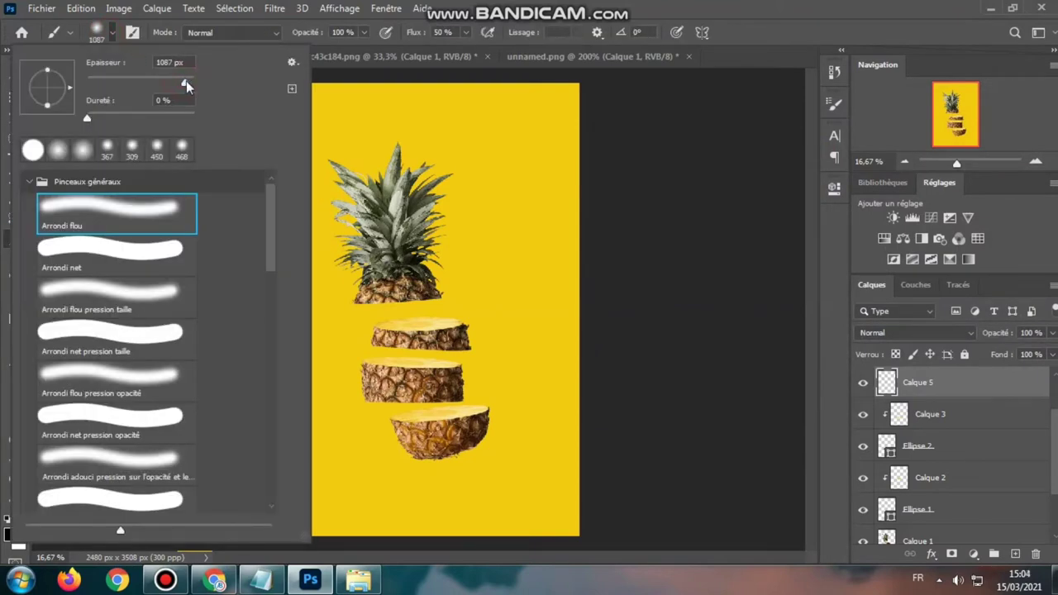
pyautogui.click(396, 285)
pyautogui.click(400, 284)
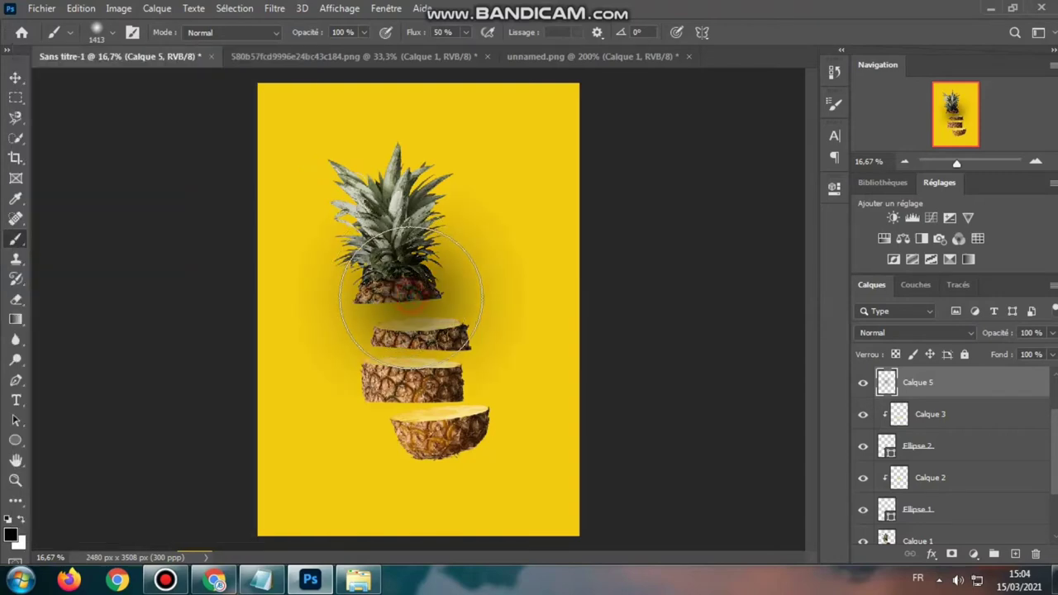
# Distort the shadow: squash it down, nudge it lower-right, and stretch and skew it wider.
pyautogui.click(14, 78)
pyautogui.click(255, 32)
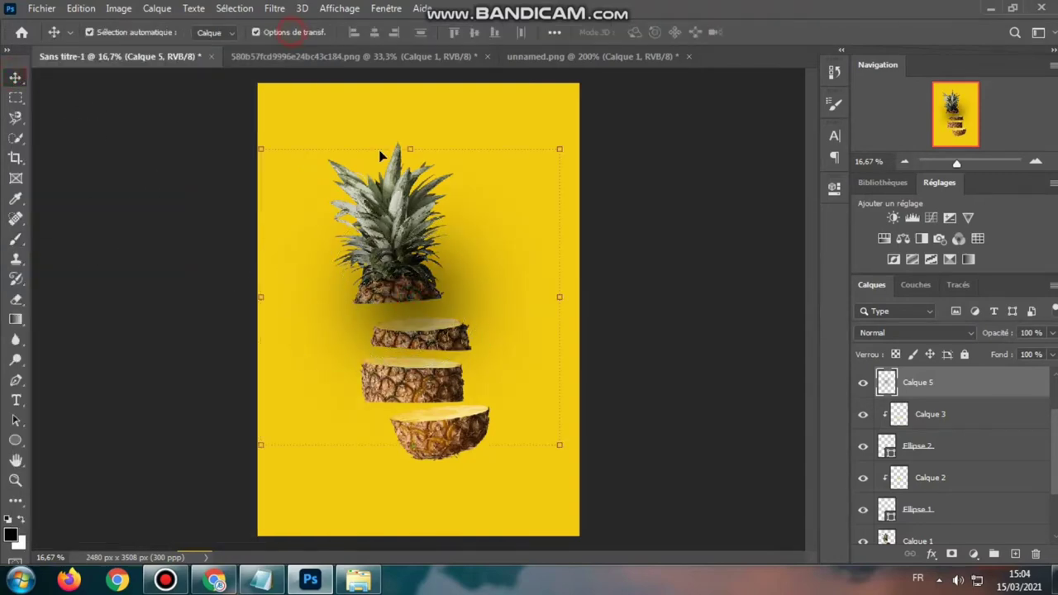
pyautogui.click(408, 150)
pyautogui.rightClick(422, 196)
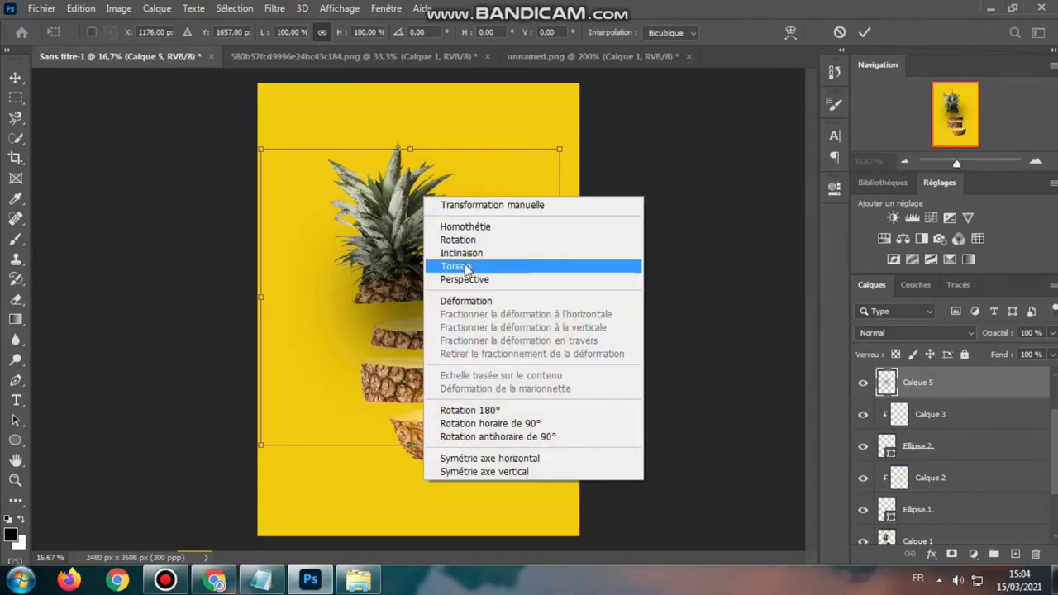
pyautogui.click(446, 265)
pyautogui.moveTo(410, 150)
pyautogui.mouseDown()
pyautogui.moveTo(417, 401)
pyautogui.moveTo(441, 473)
pyautogui.mouseUp()
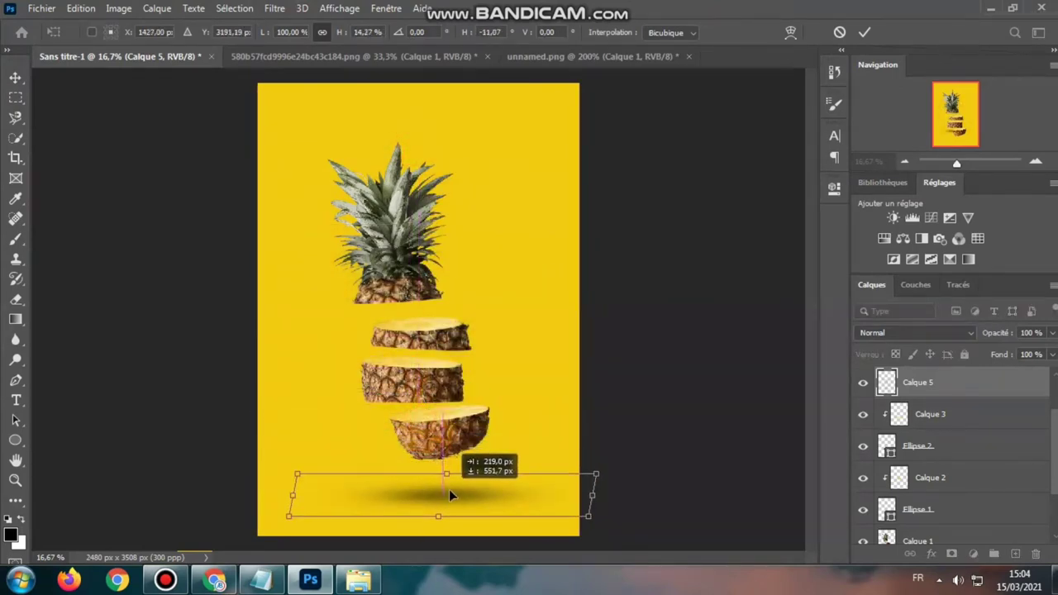
pyautogui.moveTo(441, 473)
pyautogui.mouseDown()
pyautogui.moveTo(449, 485)
pyautogui.moveTo(459, 476)
pyautogui.mouseUp()
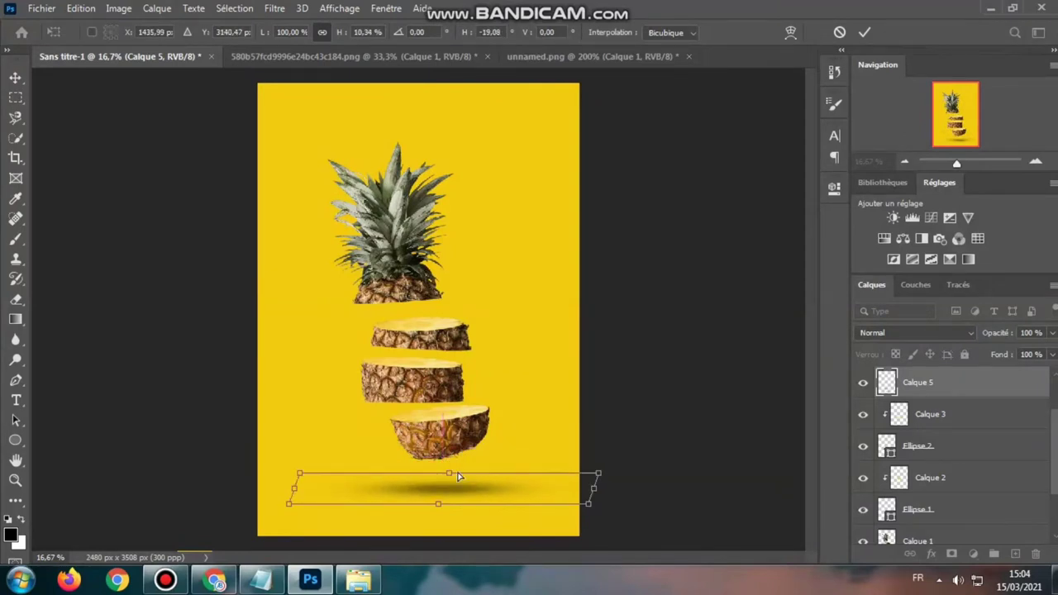
pyautogui.moveTo(297, 491); pyautogui.dragTo(273, 494)
# Apply the shadow transform and lighten the shadow layer to 80% opacity.
pyautogui.click(864, 33)
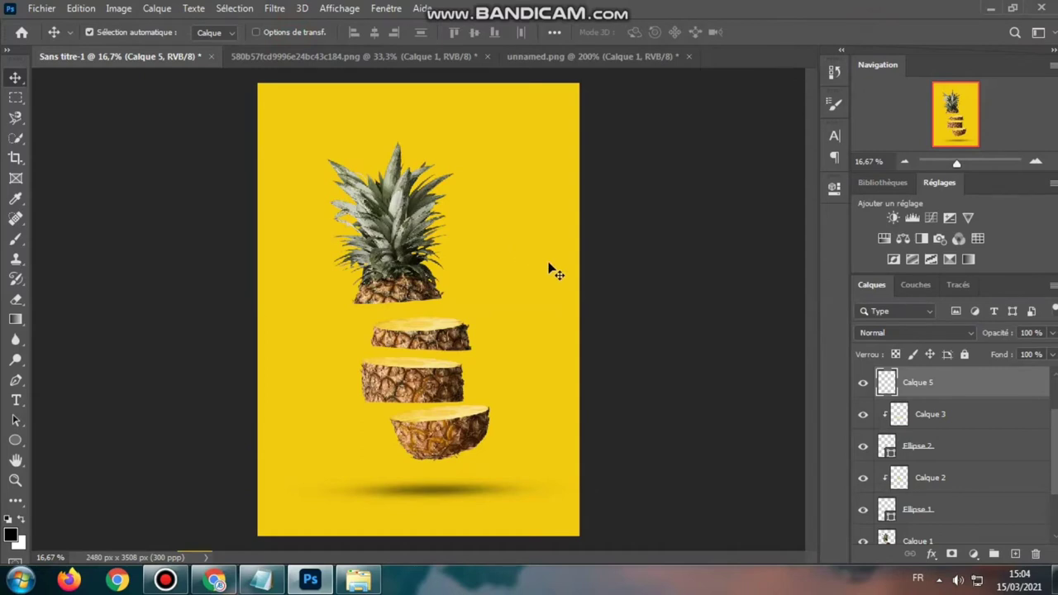
pyautogui.click(1052, 333)
pyautogui.moveTo(1044, 354); pyautogui.dragTo(1040, 354)
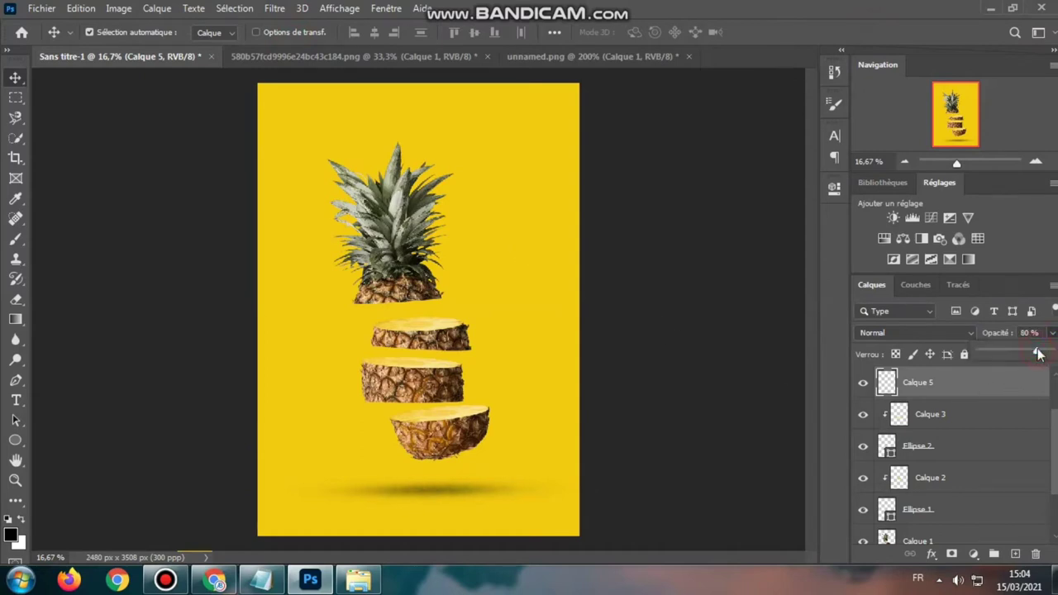
pyautogui.hotkey('ctrl', '-')
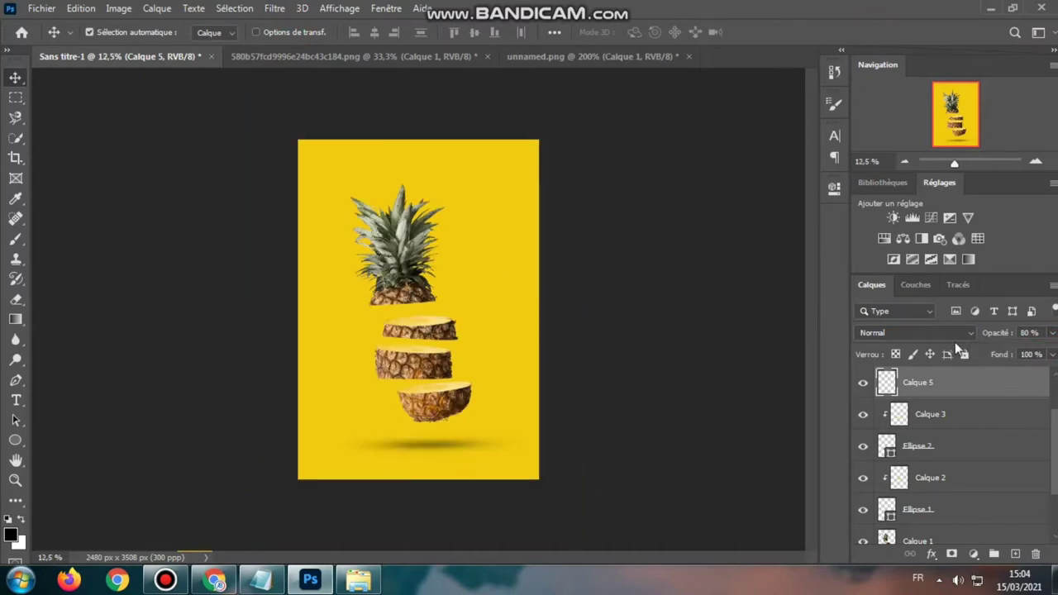
pyautogui.hotkey('ctrl', '+')
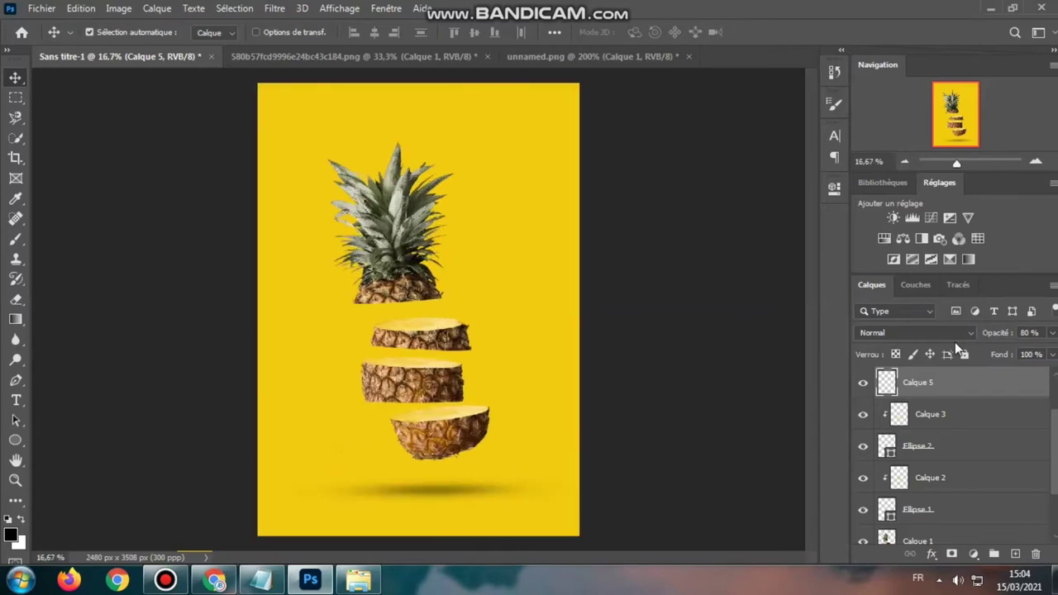
pyautogui.click(358, 580)
# Place splash image 1 over the pineapple slices, scaled to about 89%.
pyautogui.moveTo(237, 159)
pyautogui.mouseDown()
pyautogui.moveTo(313, 583)
pyautogui.moveTo(360, 509)
pyautogui.moveTo(392, 380)
pyautogui.mouseUp()
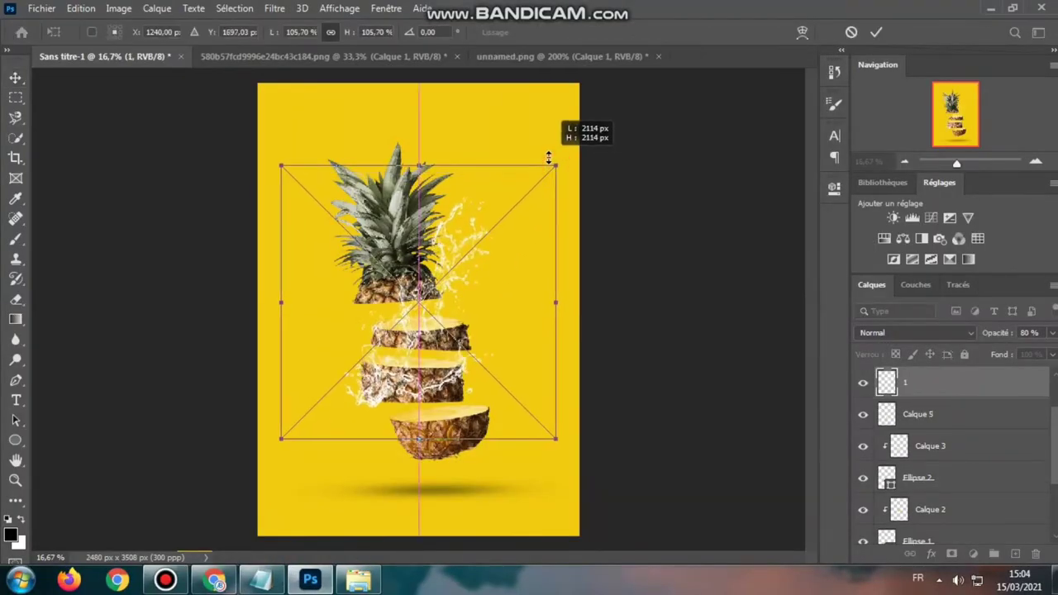
pyautogui.moveTo(559, 187); pyautogui.dragTo(546, 174)
pyautogui.moveTo(469, 259); pyautogui.dragTo(489, 282)
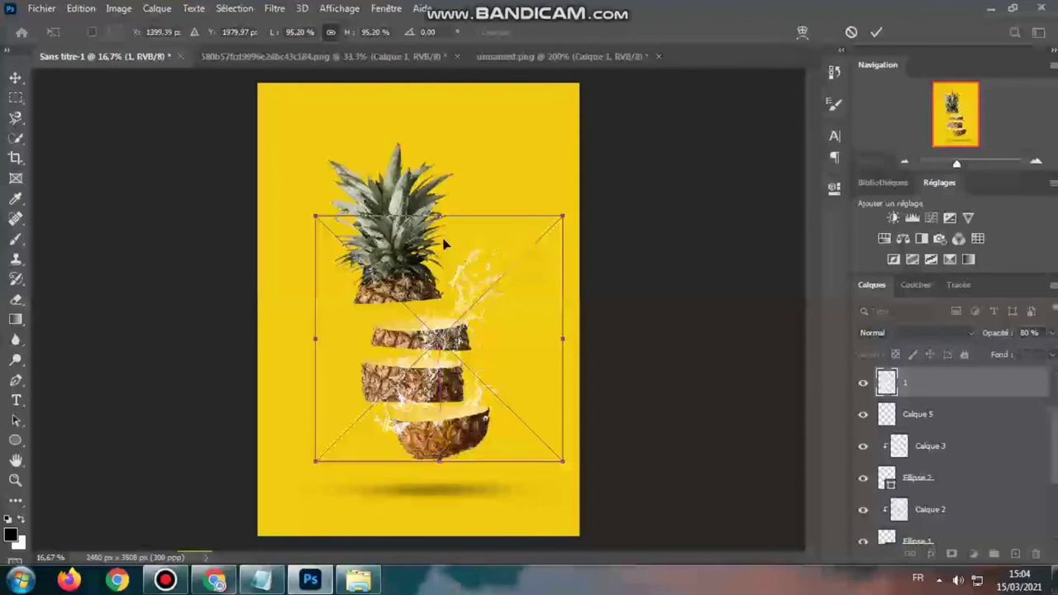
pyautogui.moveTo(439, 222); pyautogui.dragTo(439, 235)
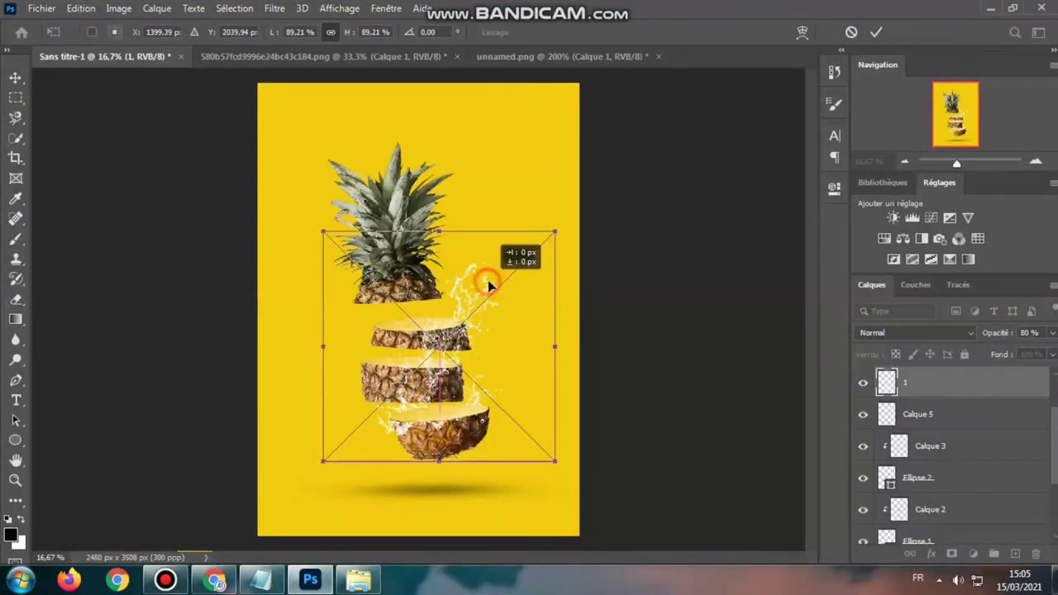
pyautogui.click(874, 34)
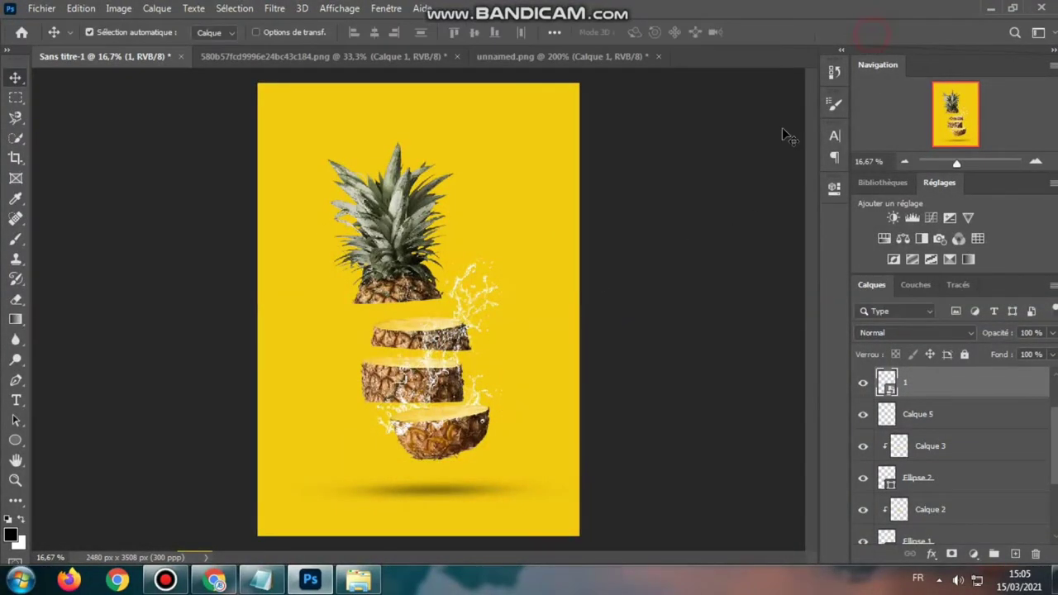
# Duplicate the splash layer as '1 copie' and flip the copy horizontally.
pyautogui.rightClick(910, 387)
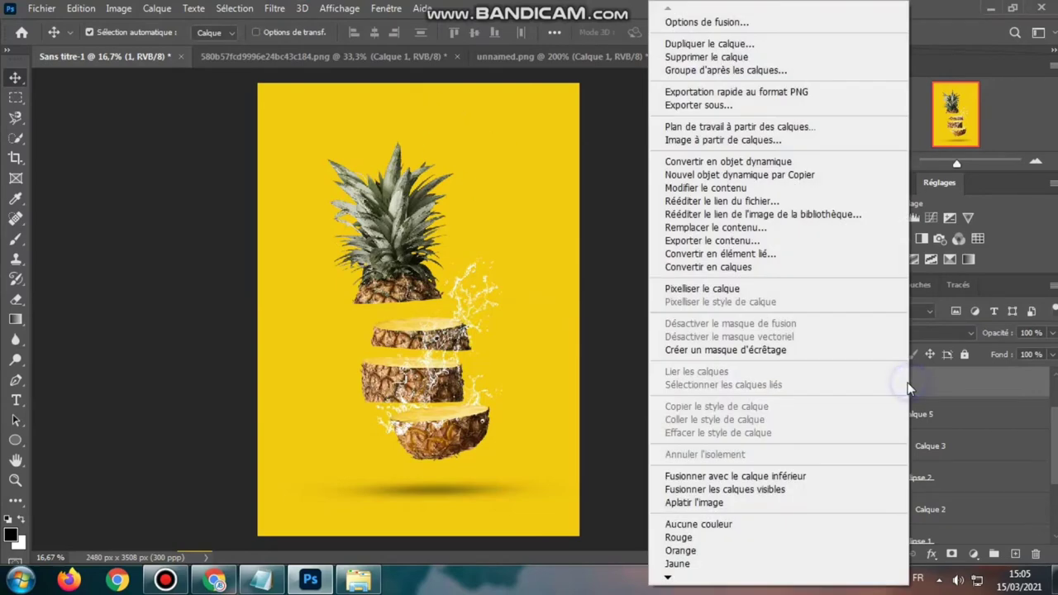
pyautogui.click(704, 44)
pyautogui.click(665, 146)
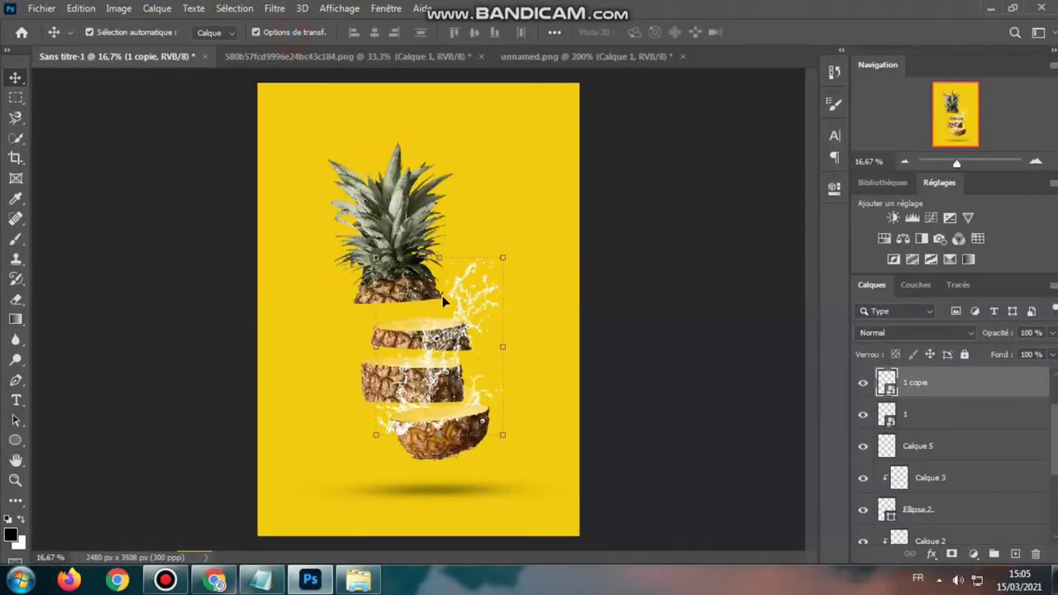
pyautogui.hotkey('ctrl', 't')
pyautogui.rightClick(437, 329)
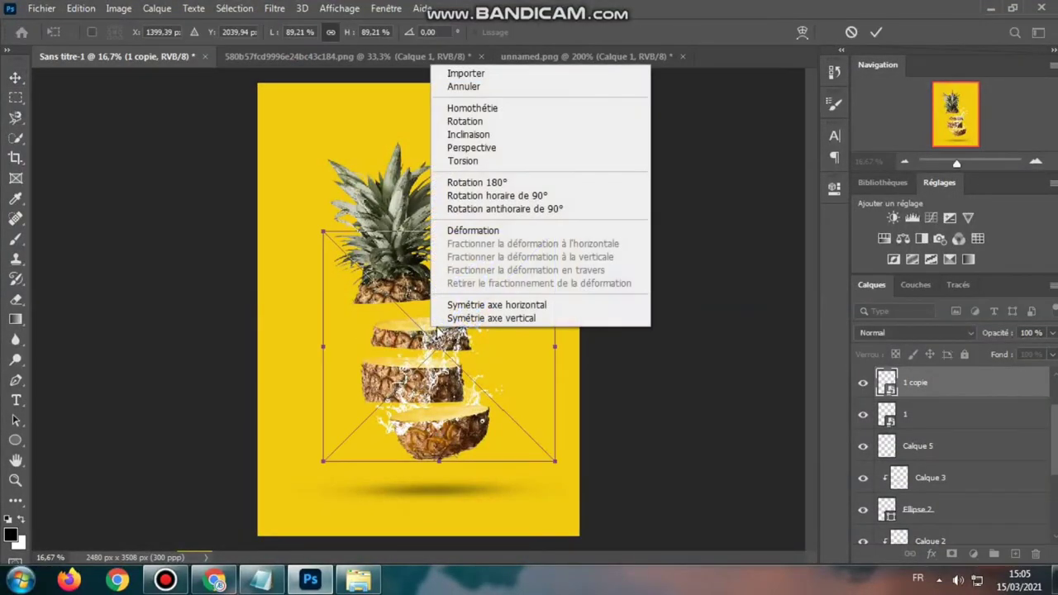
pyautogui.click(477, 305)
# Shrink the copy to about 65%, rotate it about 170°, and move it beside the crown.
pyautogui.moveTo(422, 328); pyautogui.dragTo(358, 270)
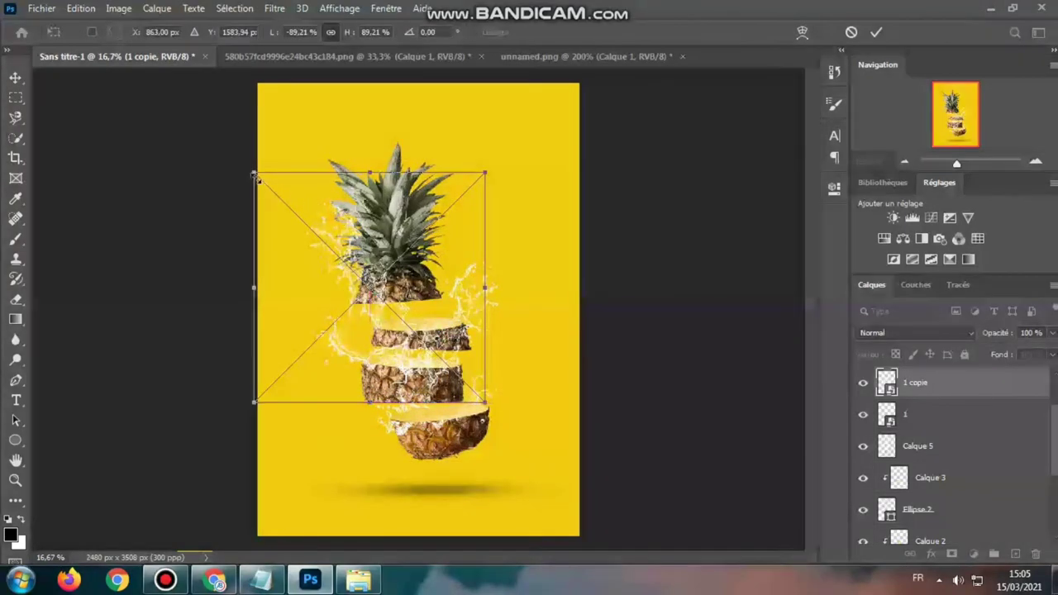
pyautogui.moveTo(255, 176); pyautogui.dragTo(240, 217)
pyautogui.moveTo(415, 264); pyautogui.dragTo(395, 261)
pyautogui.moveTo(342, 175); pyautogui.dragTo(363, 161)
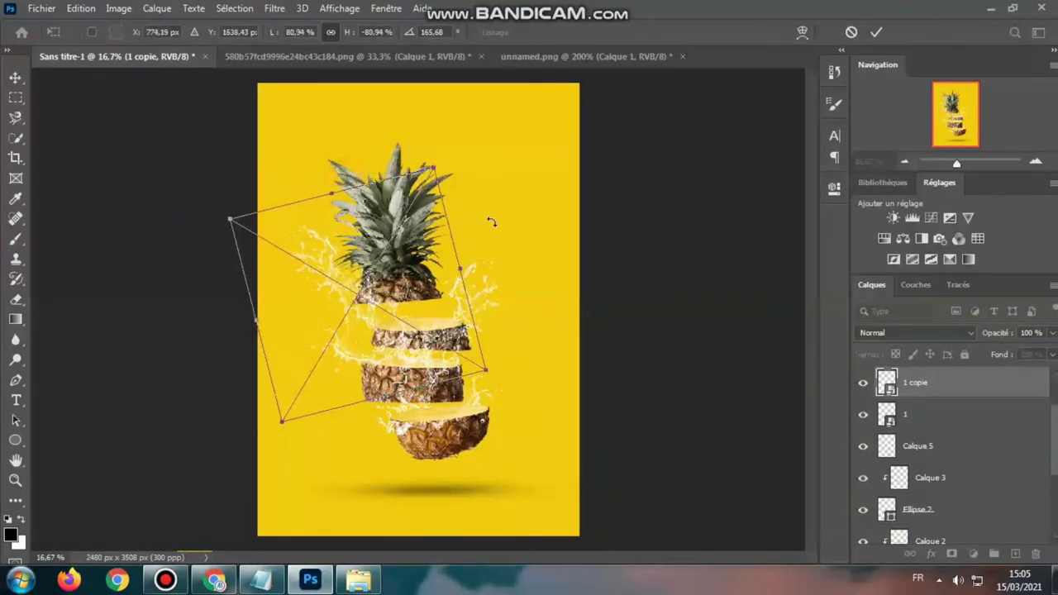
pyautogui.moveTo(488, 220); pyautogui.dragTo(475, 266)
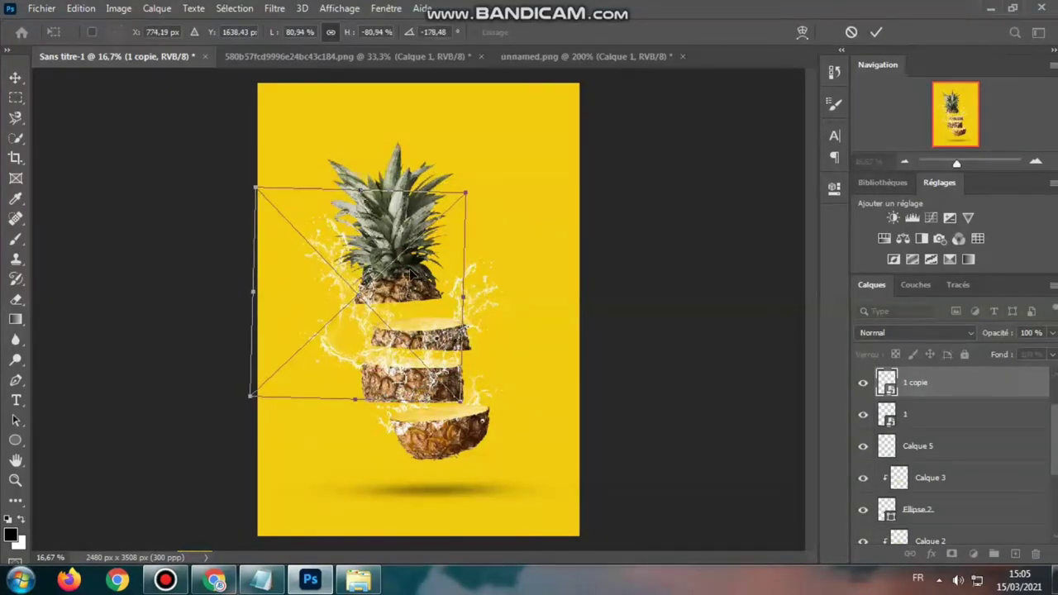
pyautogui.moveTo(400, 285); pyautogui.dragTo(407, 253)
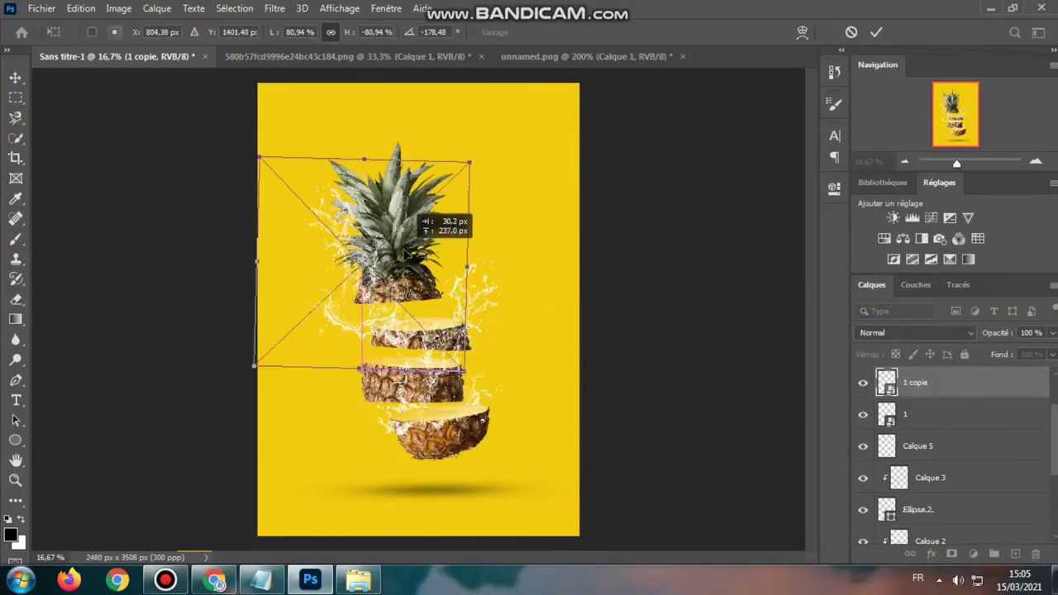
pyautogui.moveTo(262, 155); pyautogui.dragTo(285, 181)
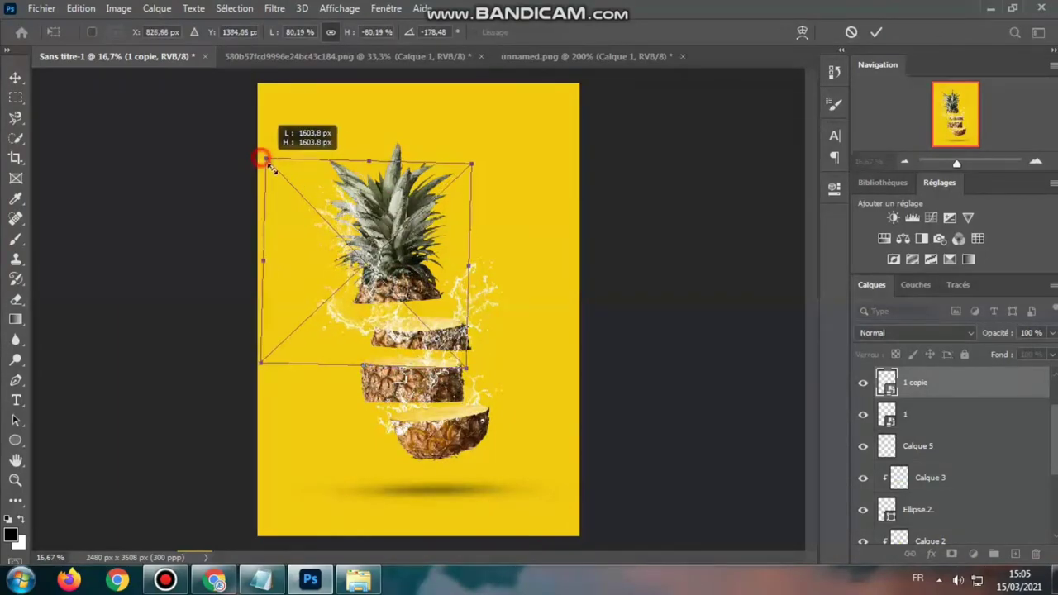
pyautogui.moveTo(334, 205); pyautogui.dragTo(343, 211)
pyautogui.moveTo(285, 181)
pyautogui.mouseDown()
pyautogui.moveTo(289, 190)
pyautogui.moveTo(266, 200)
pyautogui.mouseUp()
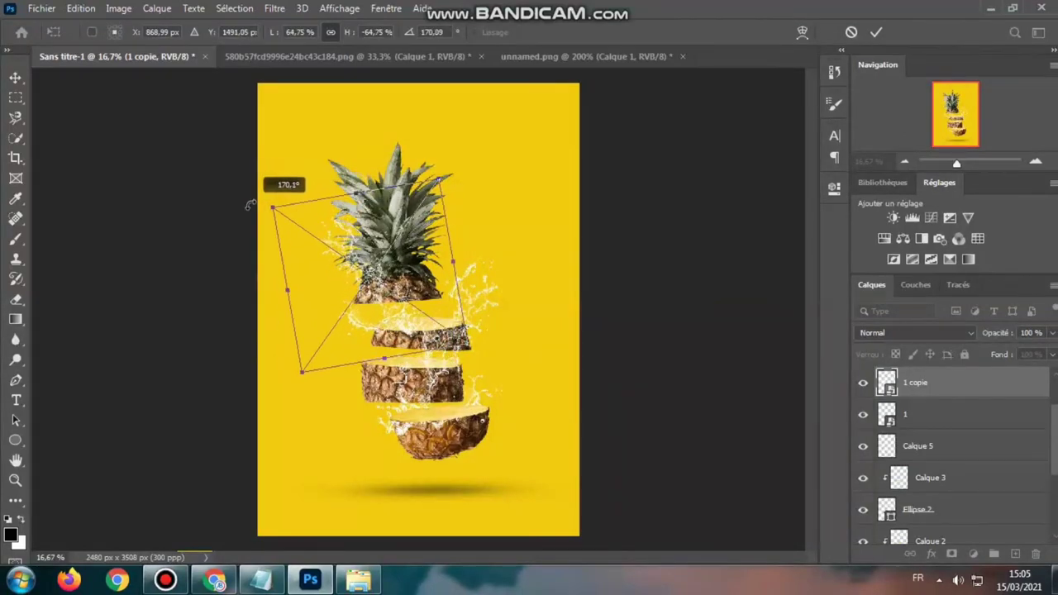
pyautogui.moveTo(324, 221); pyautogui.dragTo(327, 225)
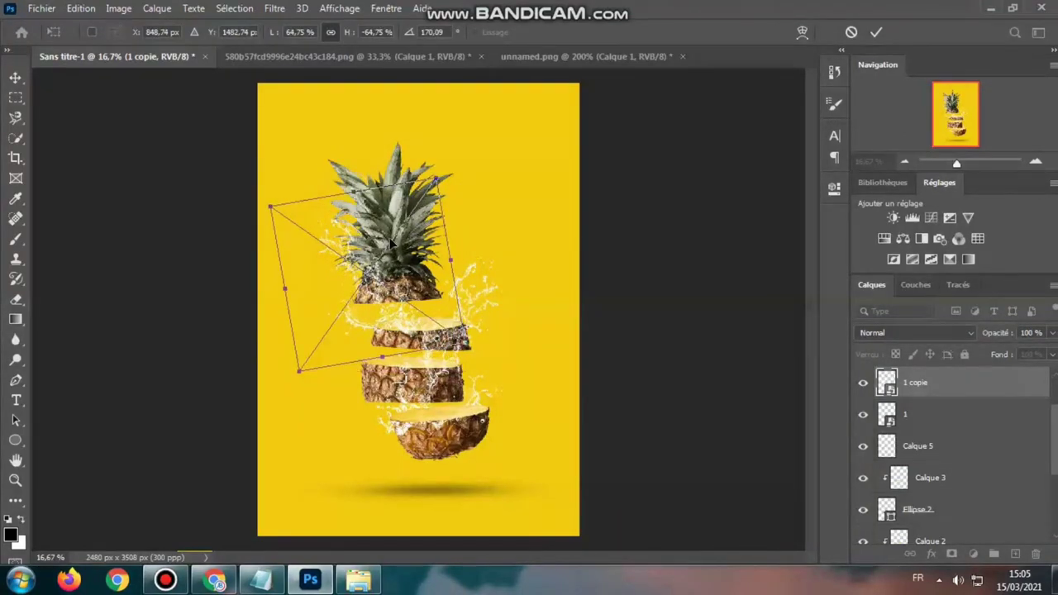
pyautogui.click(877, 32)
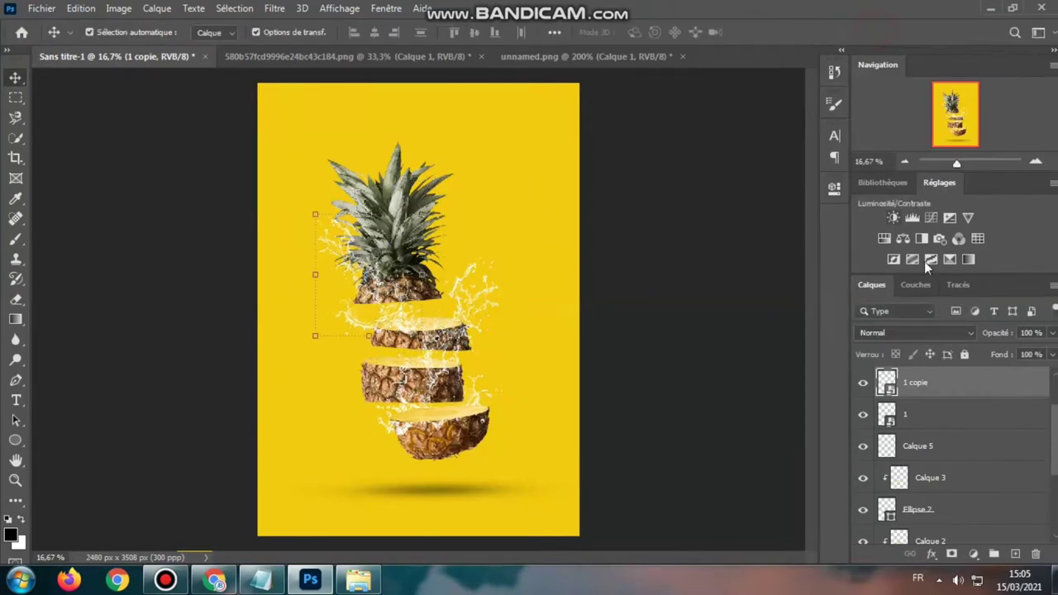
# Set the splash copy to about 91% opacity and splash layer 1 to 96%.
pyautogui.click(1052, 332)
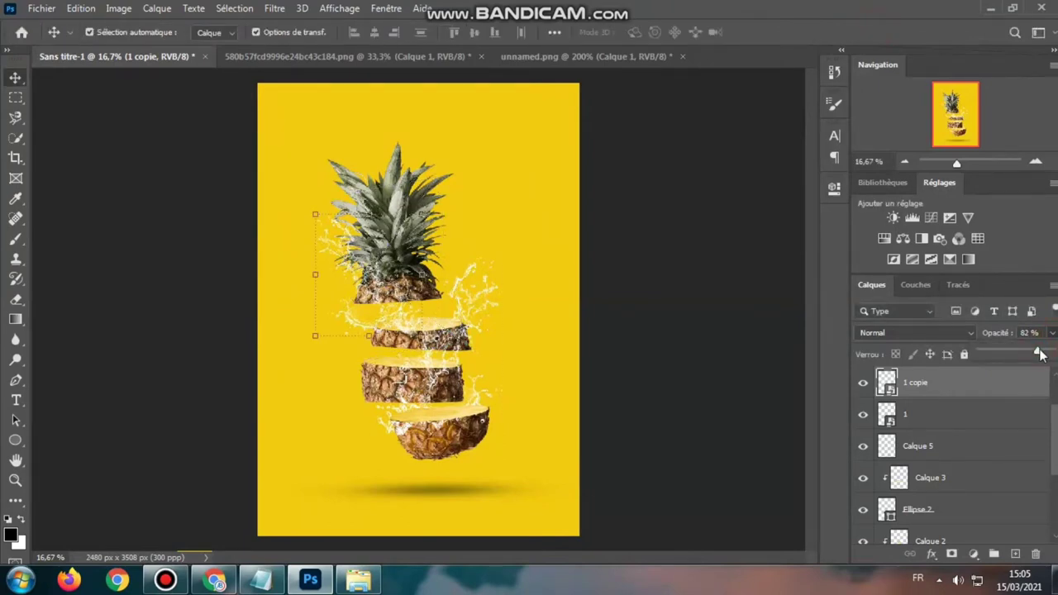
pyautogui.moveTo(1042, 355); pyautogui.dragTo(1052, 353)
pyautogui.click(967, 418)
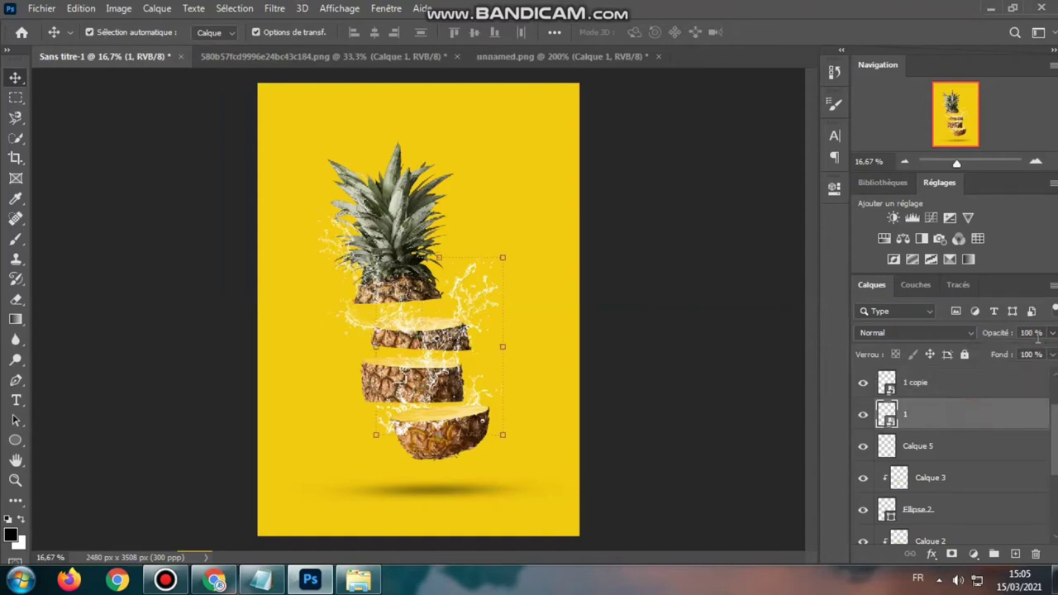
pyautogui.write('9')
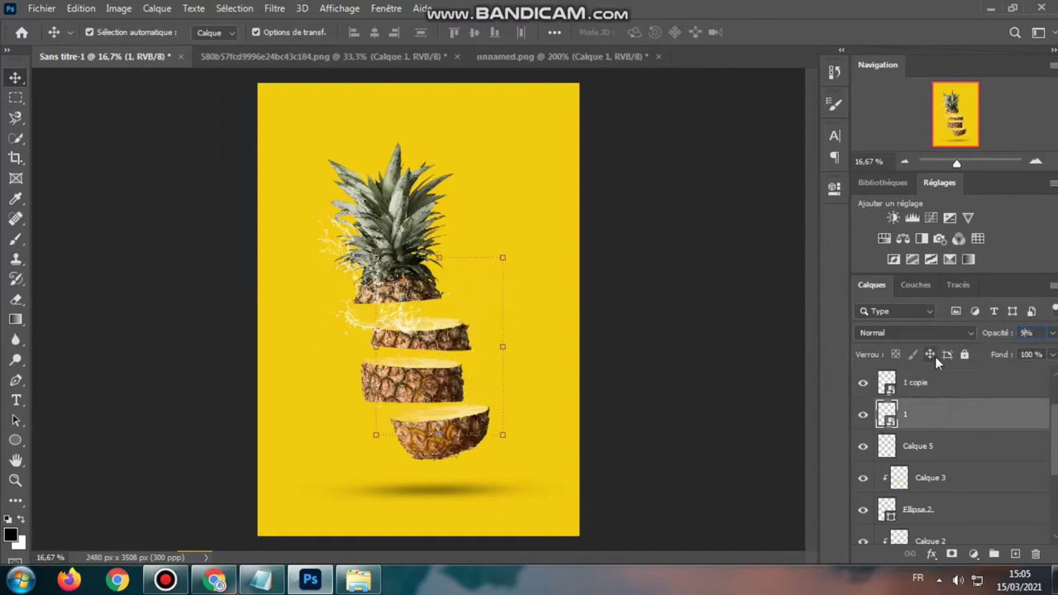
pyautogui.write('6')
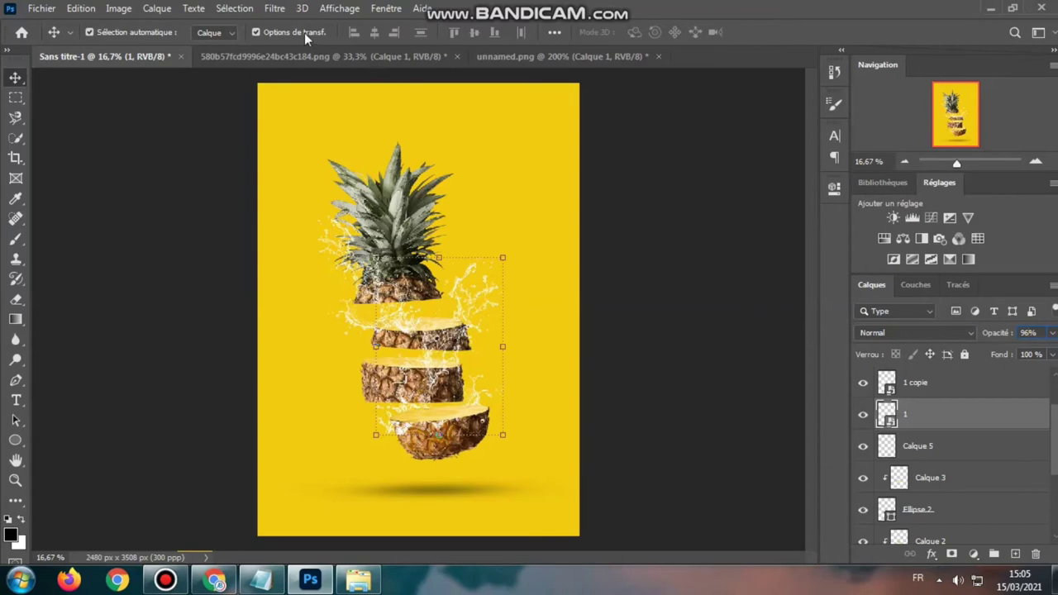
pyautogui.press('Return')
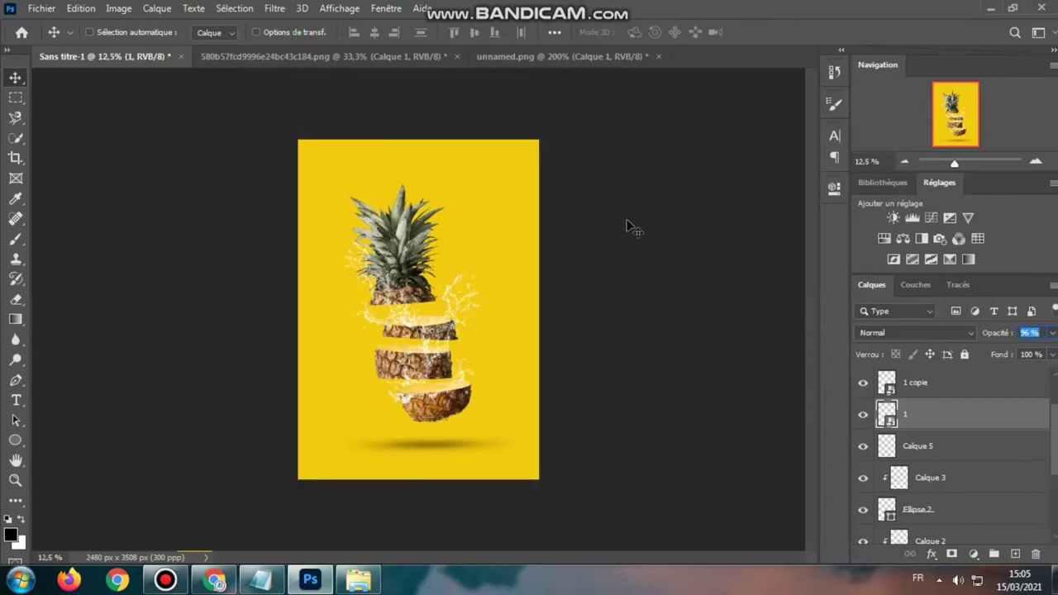
pyautogui.hotkey('ctrl', '+')
pyautogui.hotkey('ctrl', '+')
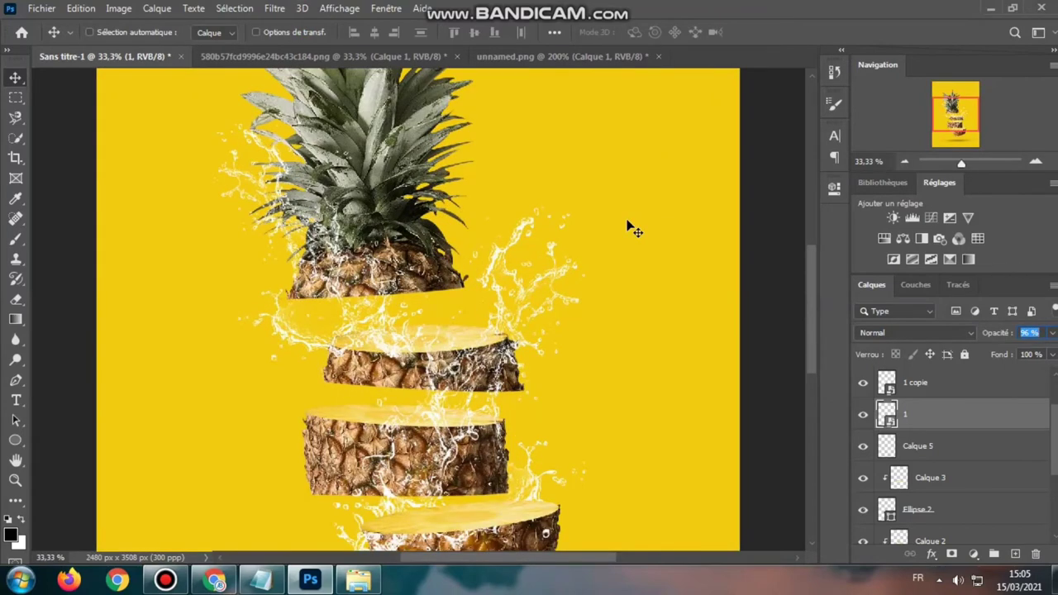
pyautogui.hotkey('ctrl', '-')
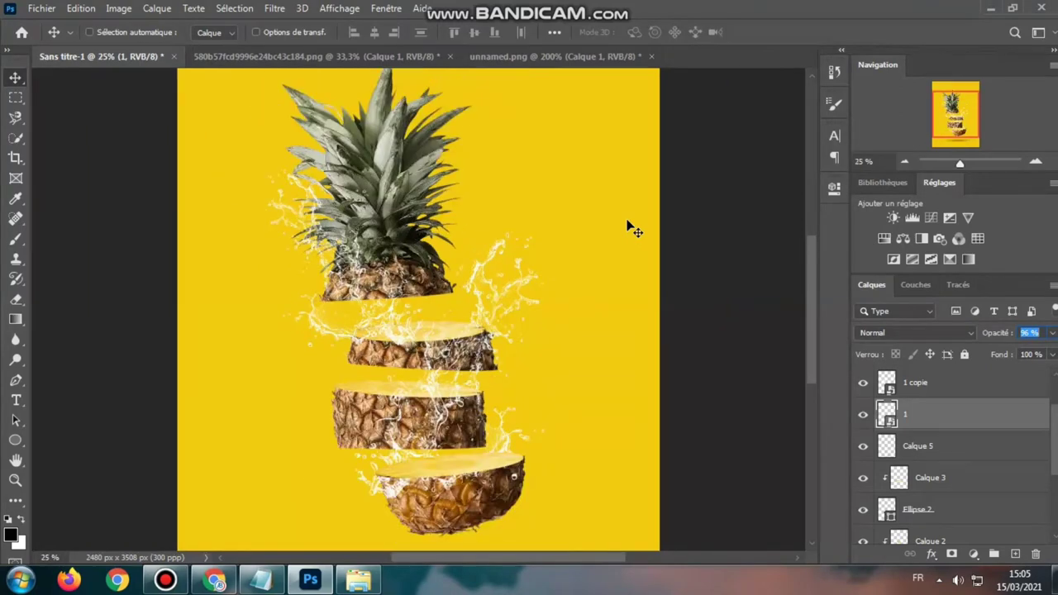
pyautogui.hotkey('ctrl', '-')
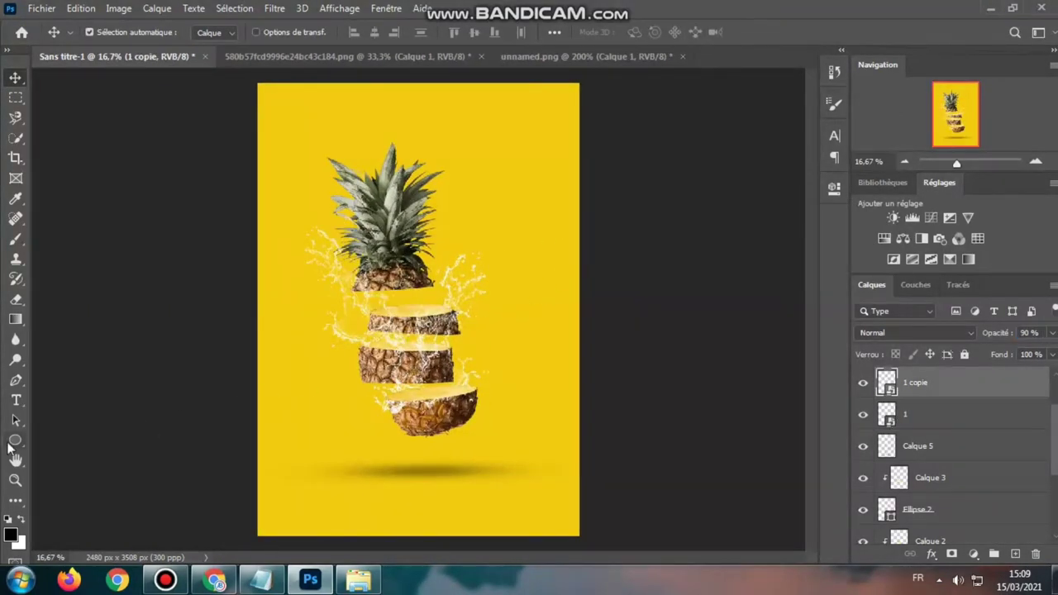
# Draw a tall rectangle hanging from the poster's top edge and fill it orange.
pyautogui.rightClick(10, 445)
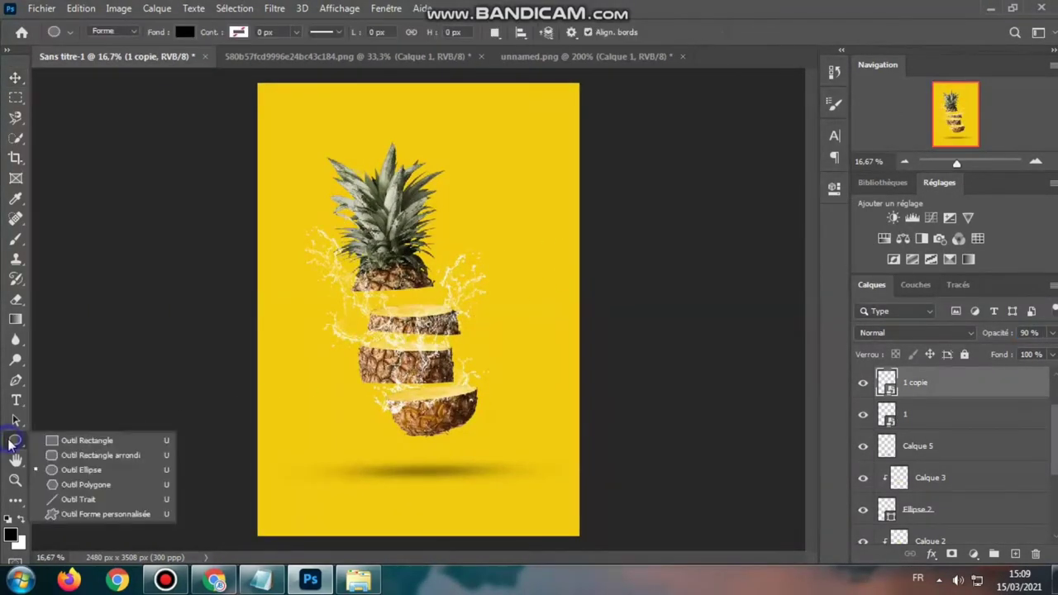
pyautogui.click(68, 440)
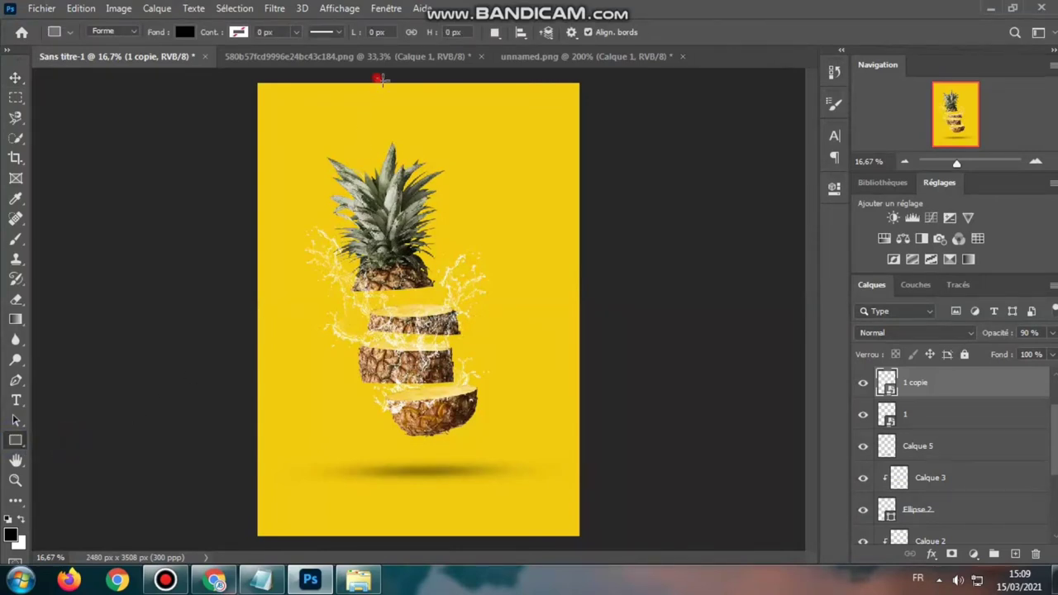
pyautogui.moveTo(377, 78); pyautogui.dragTo(451, 242)
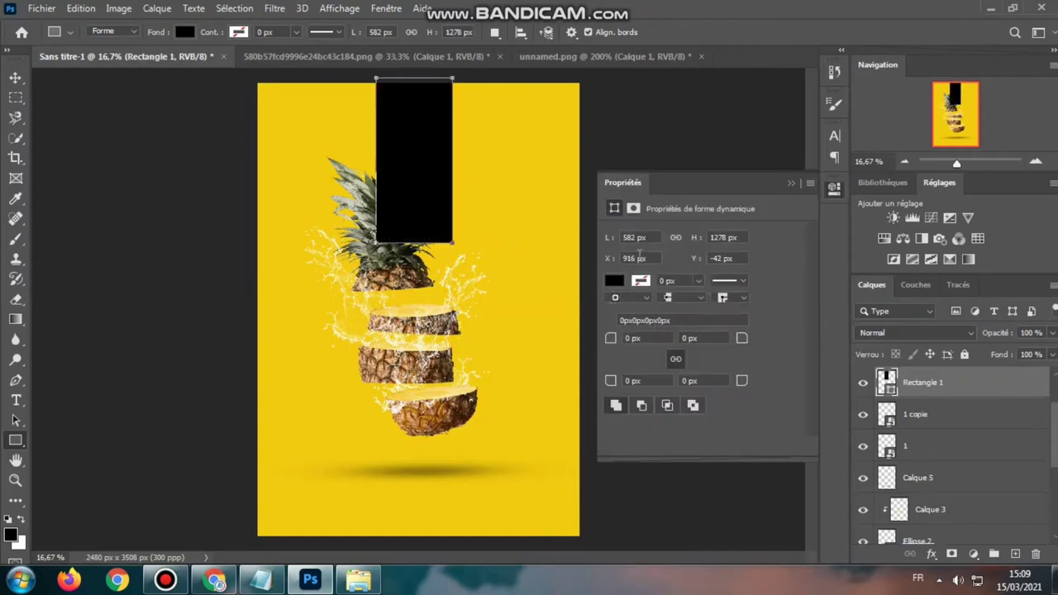
pyautogui.click(612, 281)
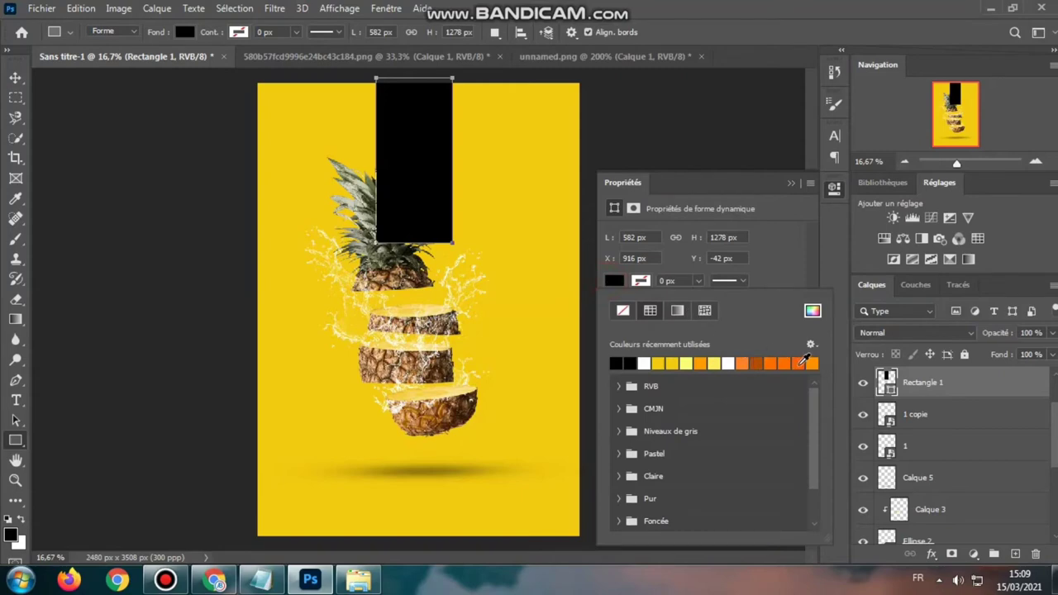
pyautogui.click(803, 362)
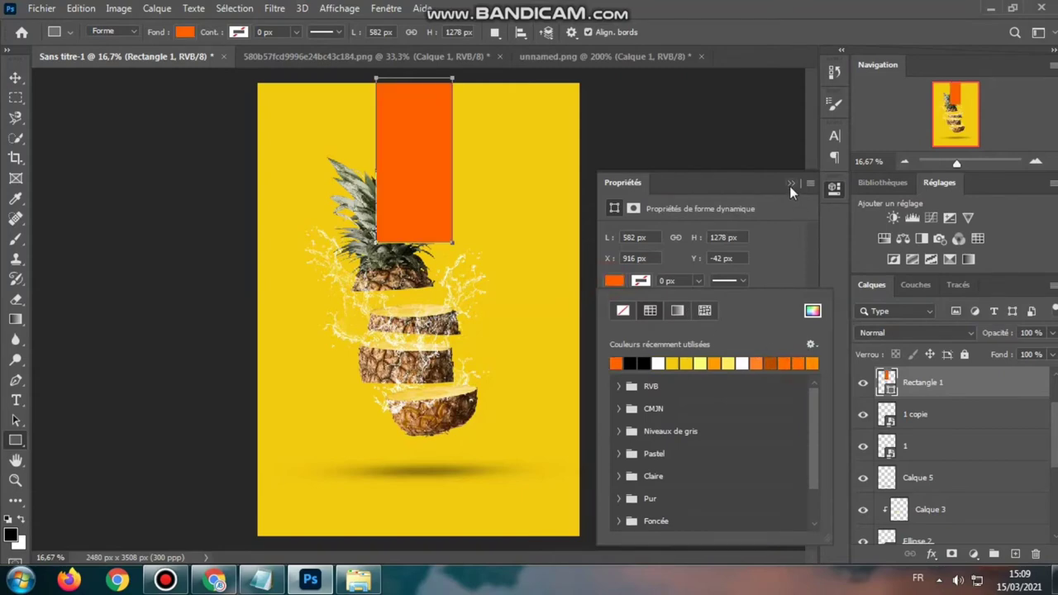
pyautogui.click(791, 184)
pyautogui.press('v')
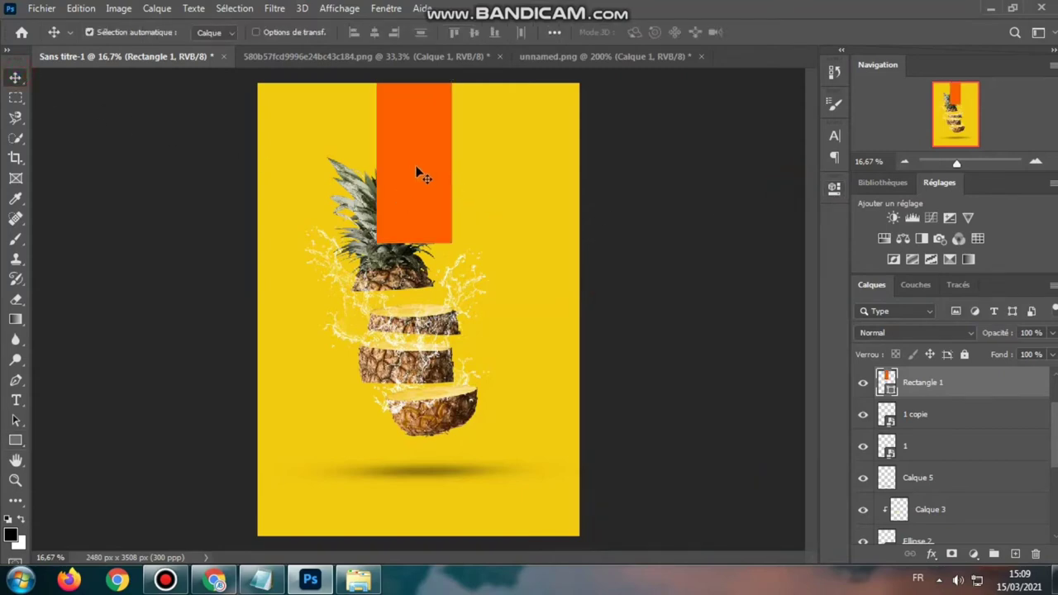
pyautogui.moveTo(422, 176); pyautogui.dragTo(419, 181)
# Move Rectangle 1 below Calque 1 in the layer stack and nudge it slightly.
pyautogui.moveTo(977, 381); pyautogui.dragTo(990, 485)
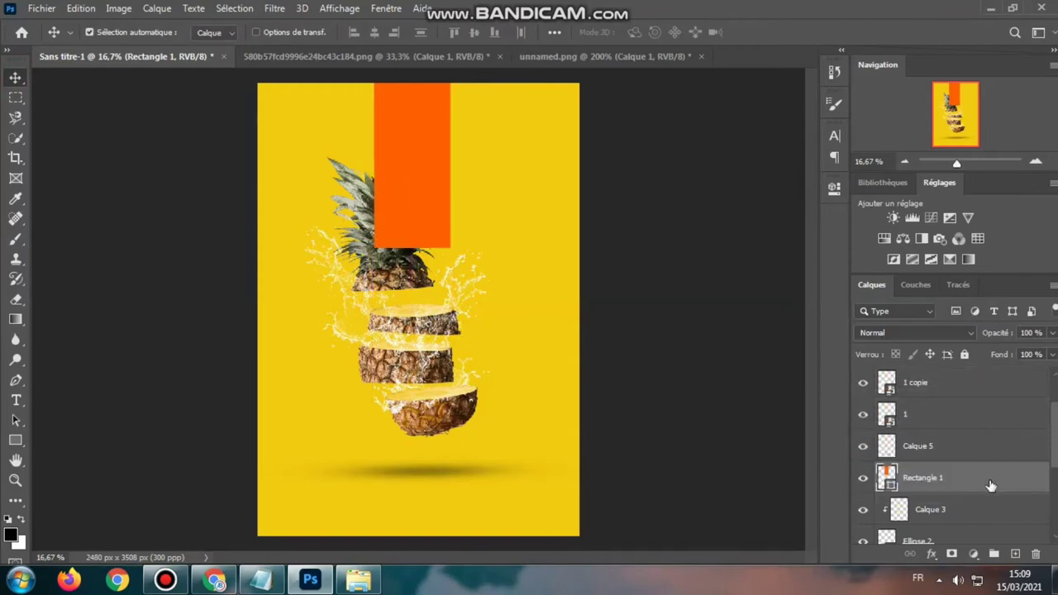
pyautogui.scroll(-3, 1005, 486)
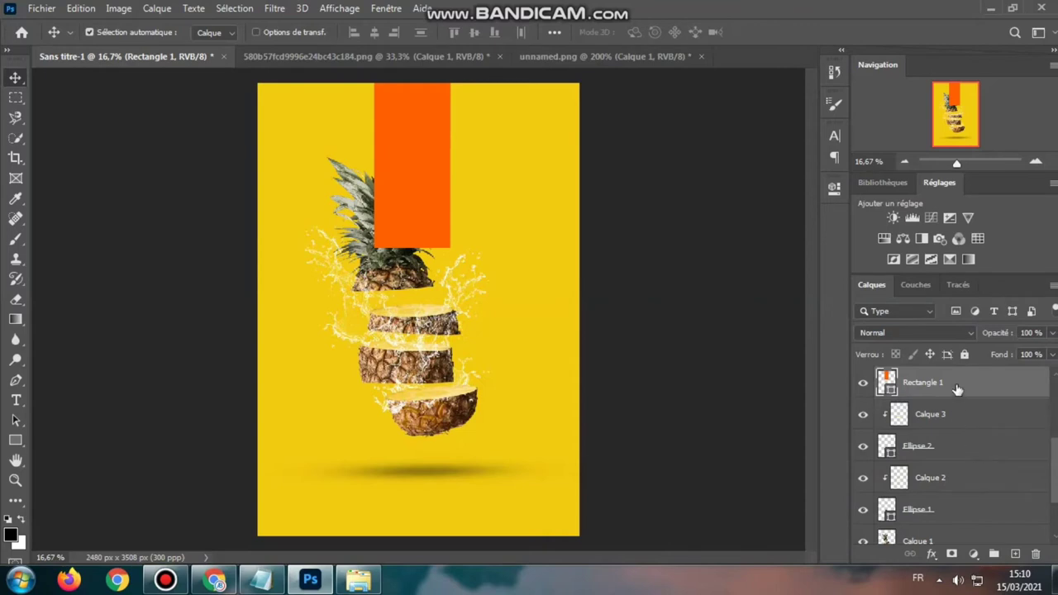
pyautogui.moveTo(958, 389); pyautogui.dragTo(959, 481)
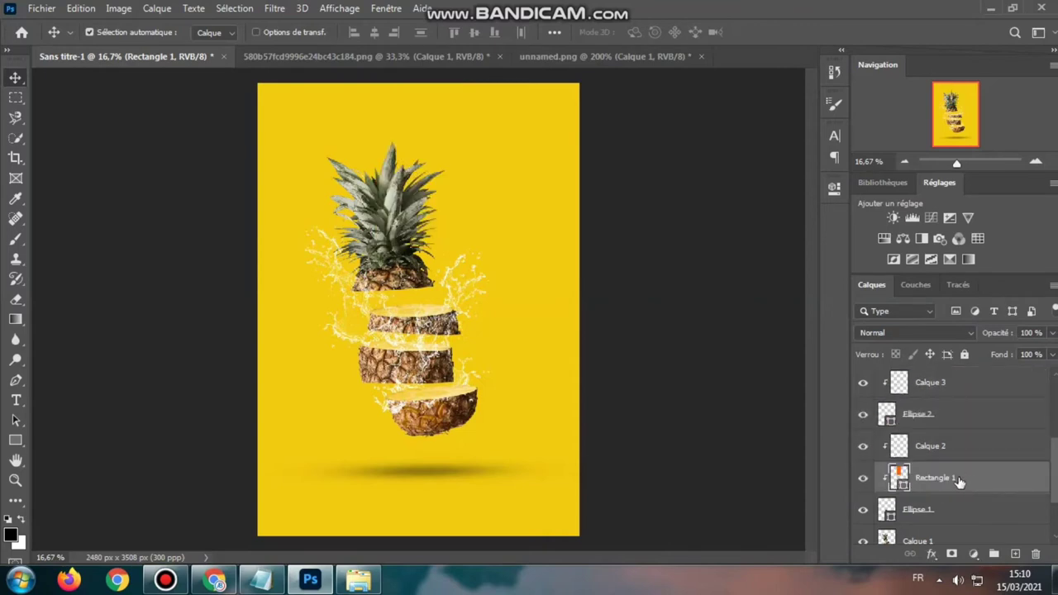
pyautogui.moveTo(959, 481); pyautogui.dragTo(957, 524)
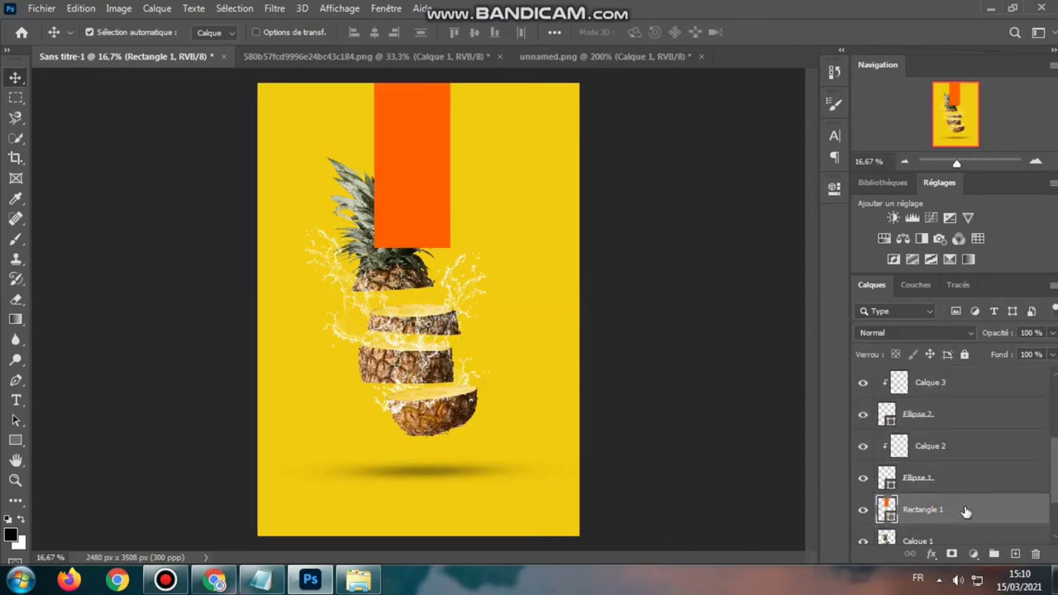
pyautogui.scroll(-2, 956, 483)
pyautogui.moveTo(954, 451); pyautogui.dragTo(959, 484)
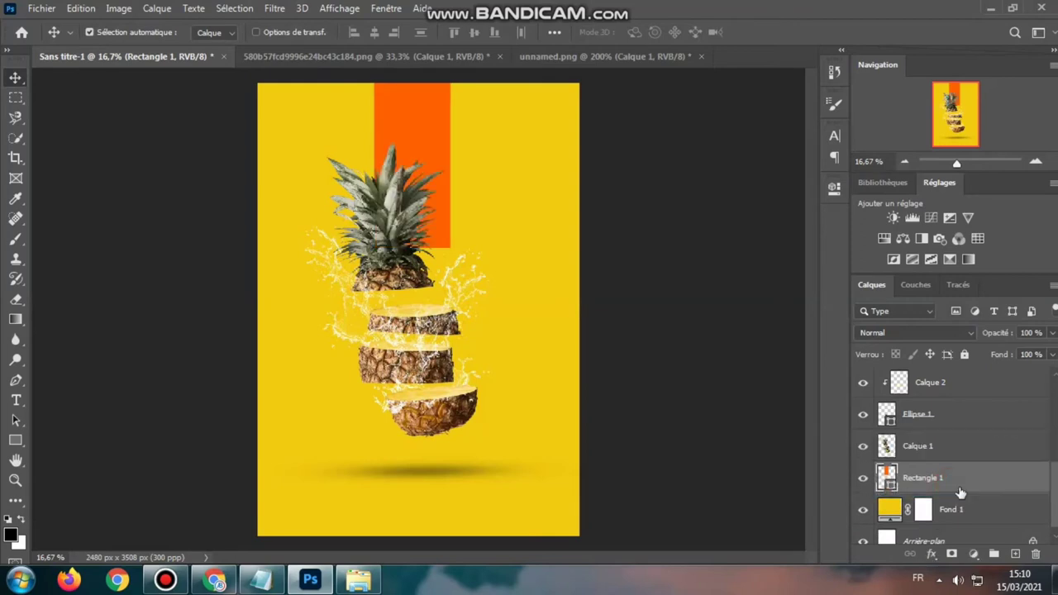
pyautogui.moveTo(420, 141); pyautogui.dragTo(420, 137)
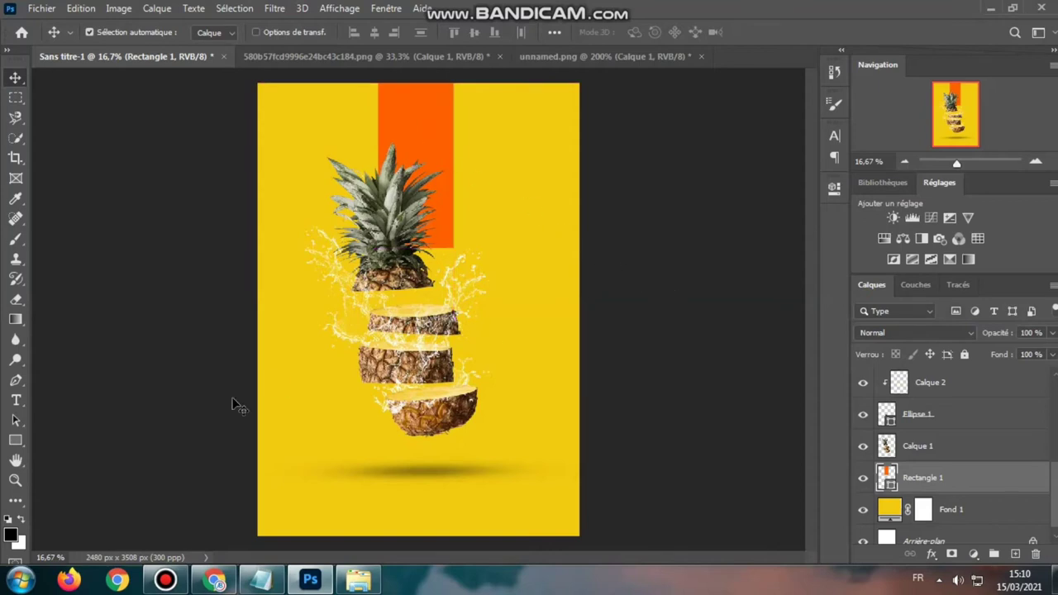
# Add a Lorem Ipsum text layer and move it near the top of the poster.
pyautogui.click(15, 400)
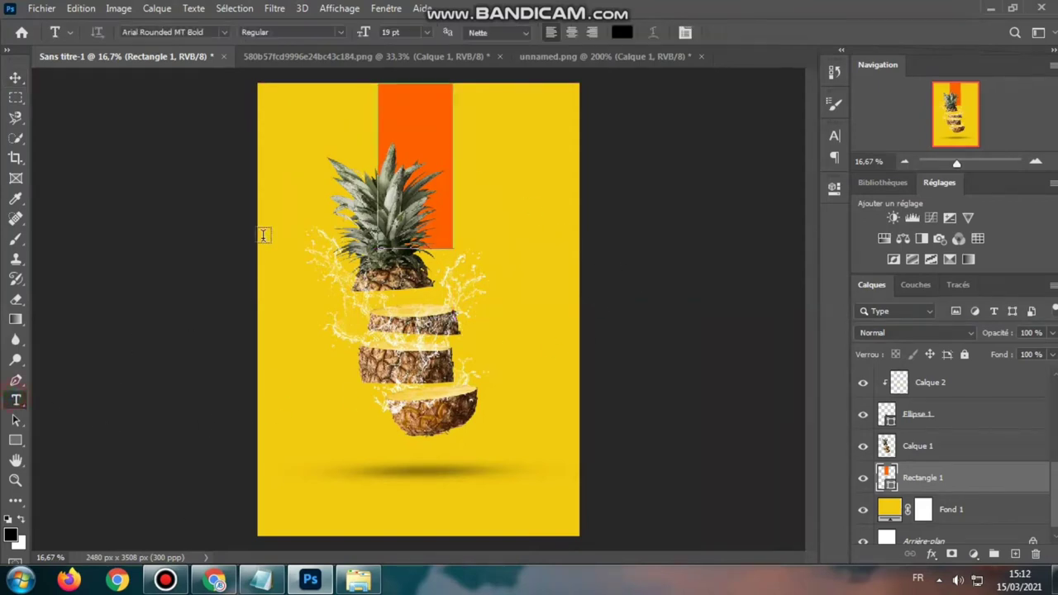
pyautogui.hotkey('ctrl', '+')
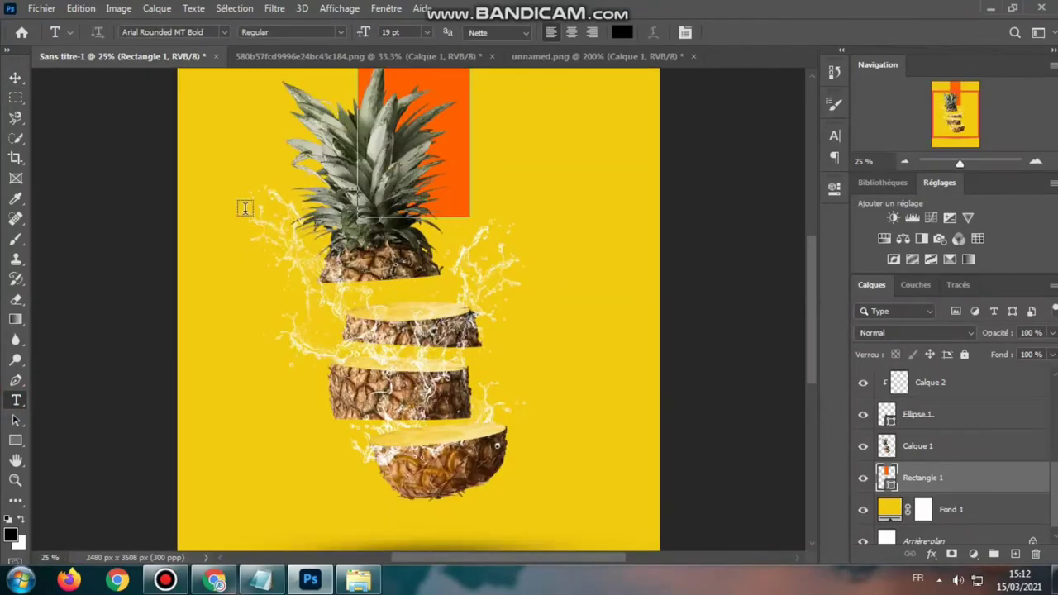
pyautogui.click(246, 280)
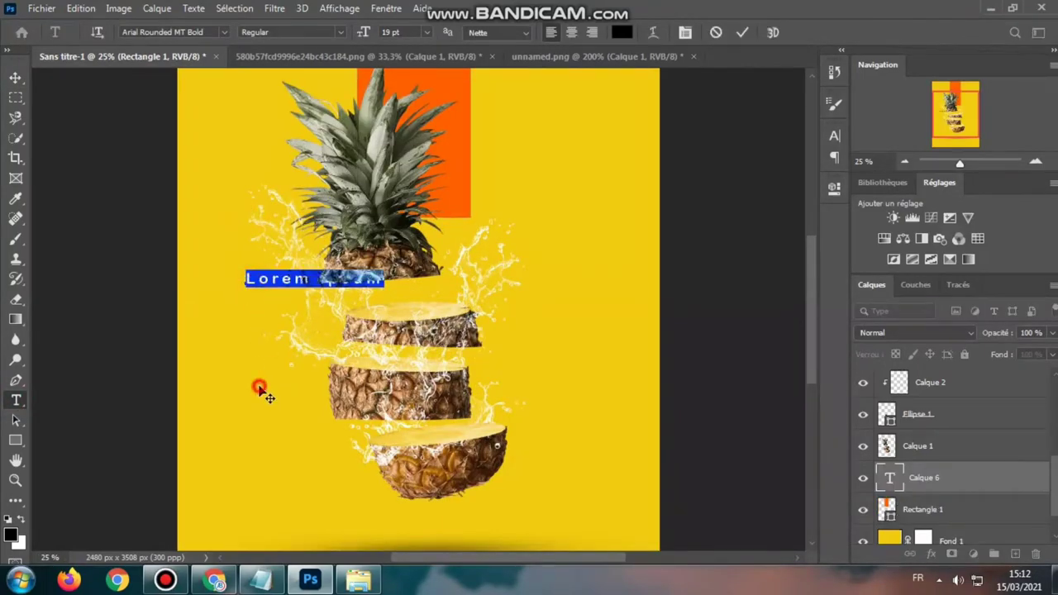
pyautogui.moveTo(259, 388); pyautogui.dragTo(299, 214)
pyautogui.scroll(3, 304, 208)
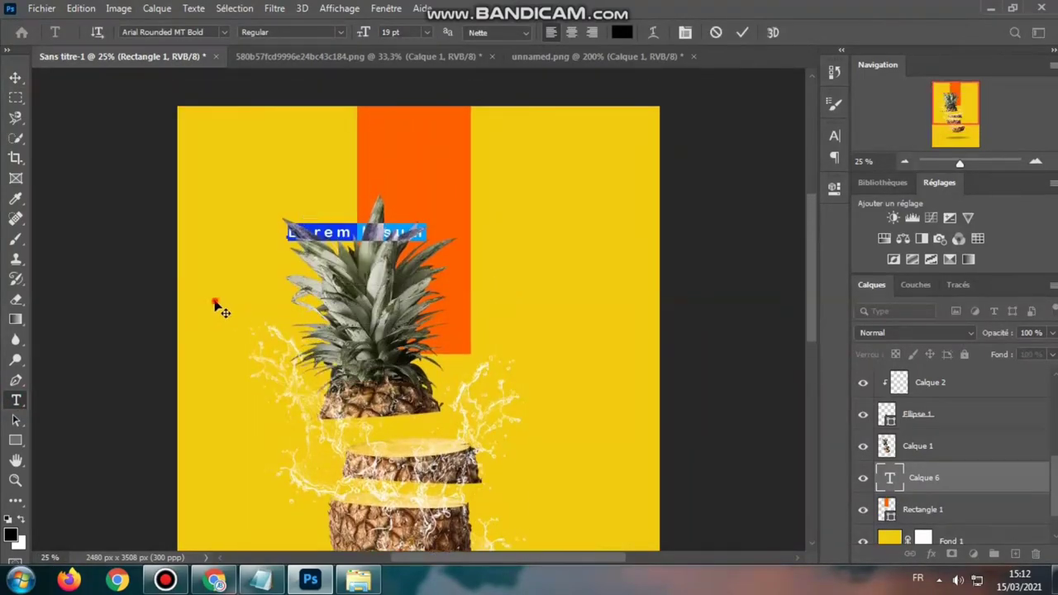
pyautogui.moveTo(219, 308); pyautogui.dragTo(237, 231)
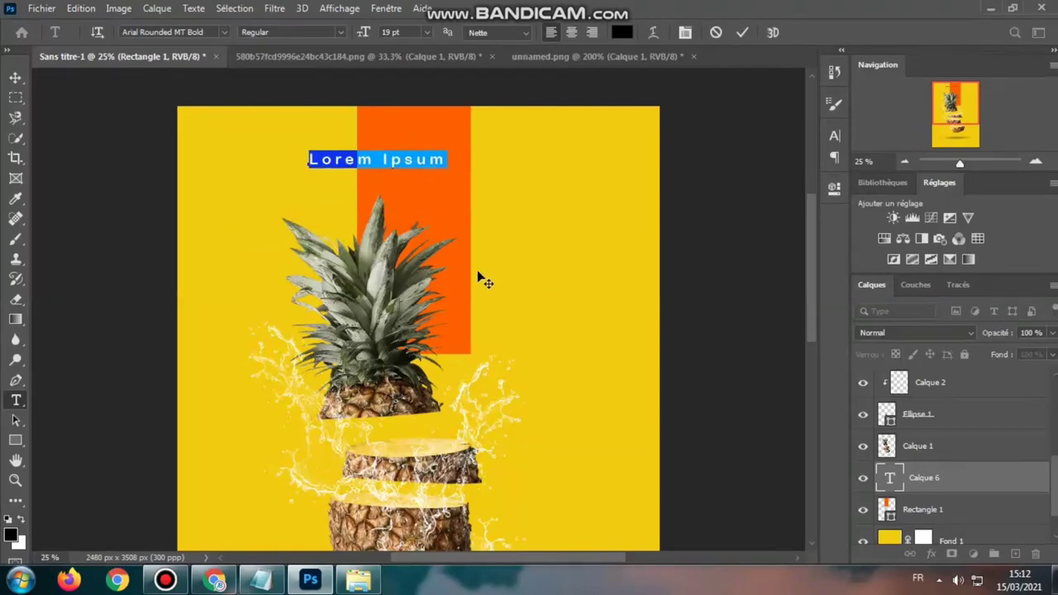
pyautogui.click(262, 579)
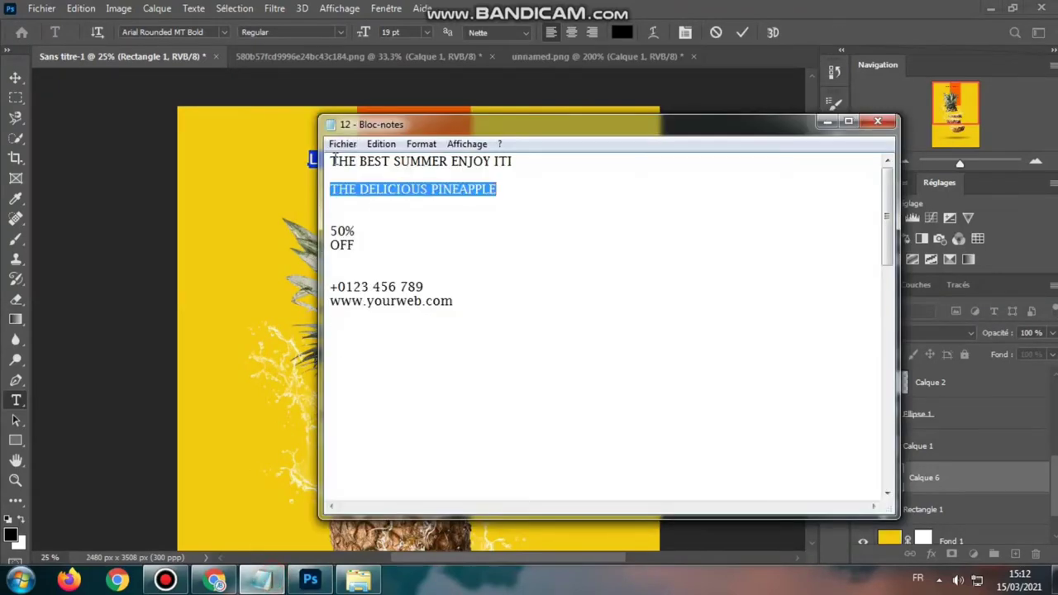
# Copy THE BEST SUMMER ENJOY ITI from Notepad and paste it over Lorem Ipsum.
pyautogui.moveTo(330, 161); pyautogui.dragTo(538, 159)
pyautogui.rightClick(496, 161)
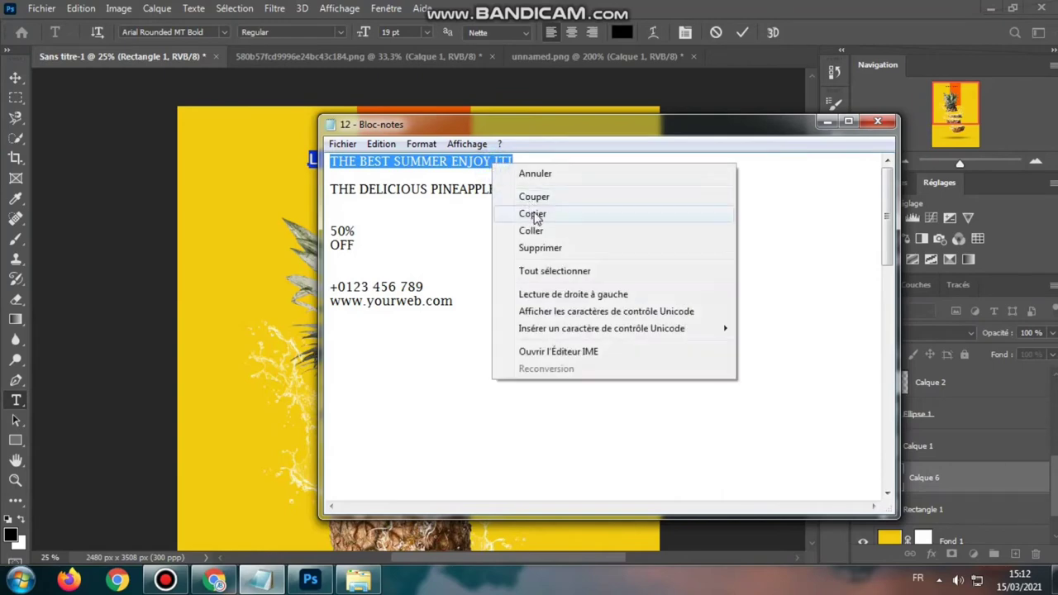
pyautogui.click(529, 213)
pyautogui.click(827, 121)
pyautogui.rightClick(418, 163)
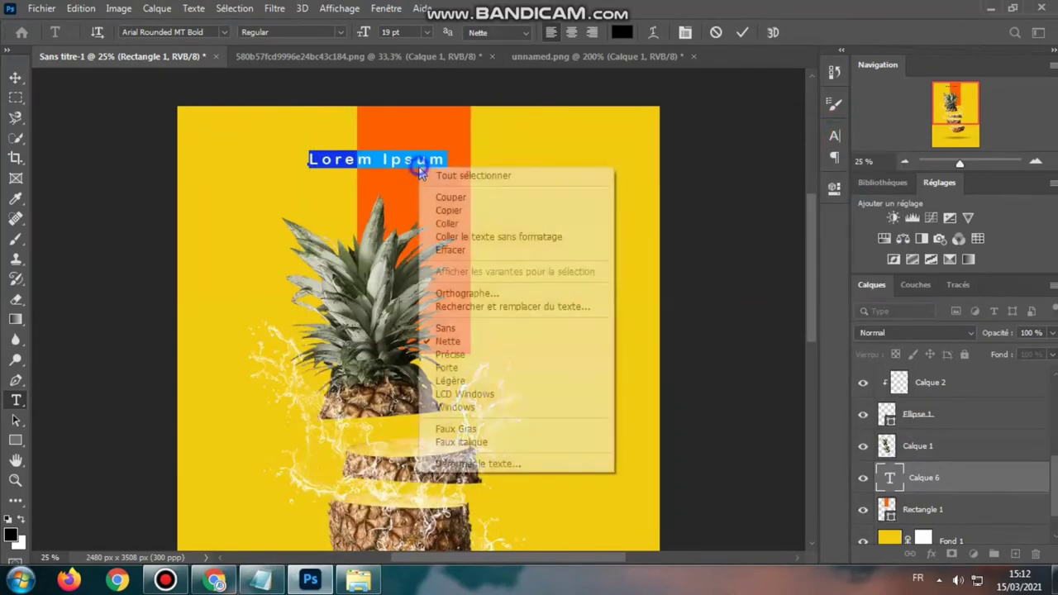
pyautogui.click(451, 224)
# Commit the headline and shift it right to centre it near the poster top.
pyautogui.moveTo(482, 236); pyautogui.dragTo(426, 222)
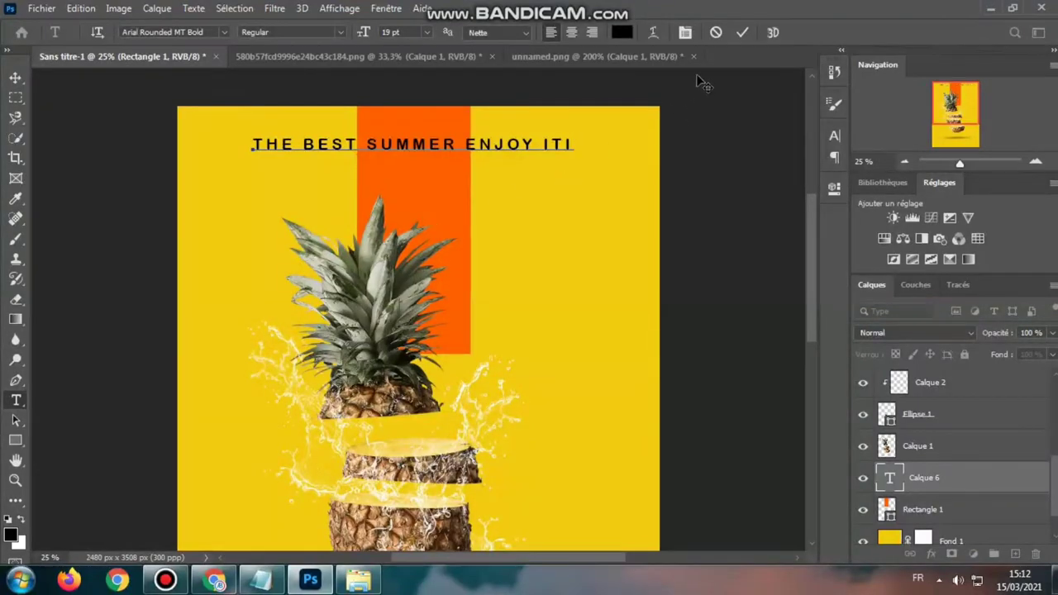
pyautogui.click(742, 32)
pyautogui.click(14, 76)
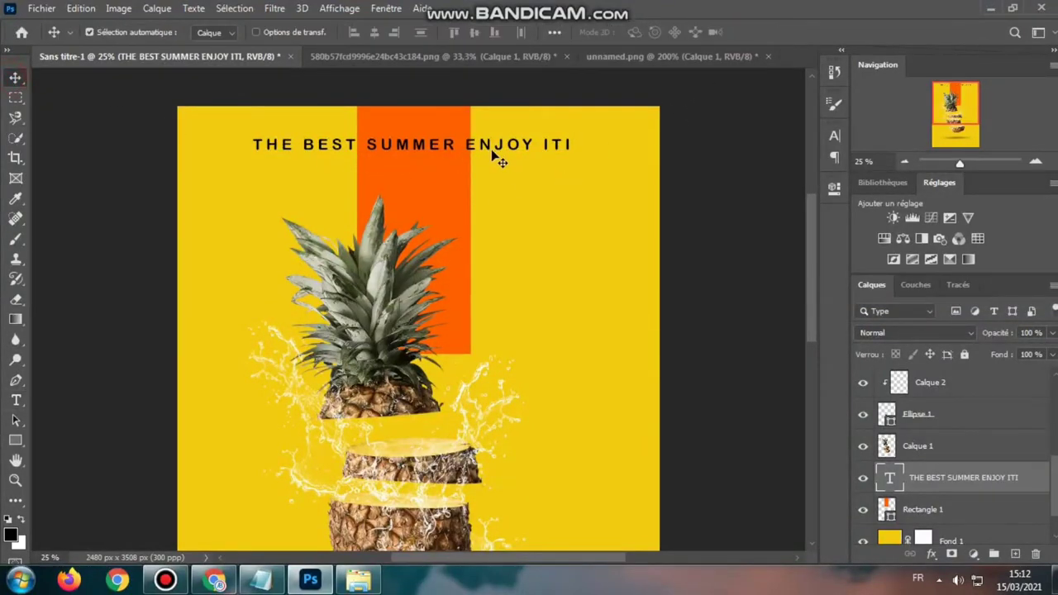
pyautogui.moveTo(487, 146); pyautogui.dragTo(494, 155)
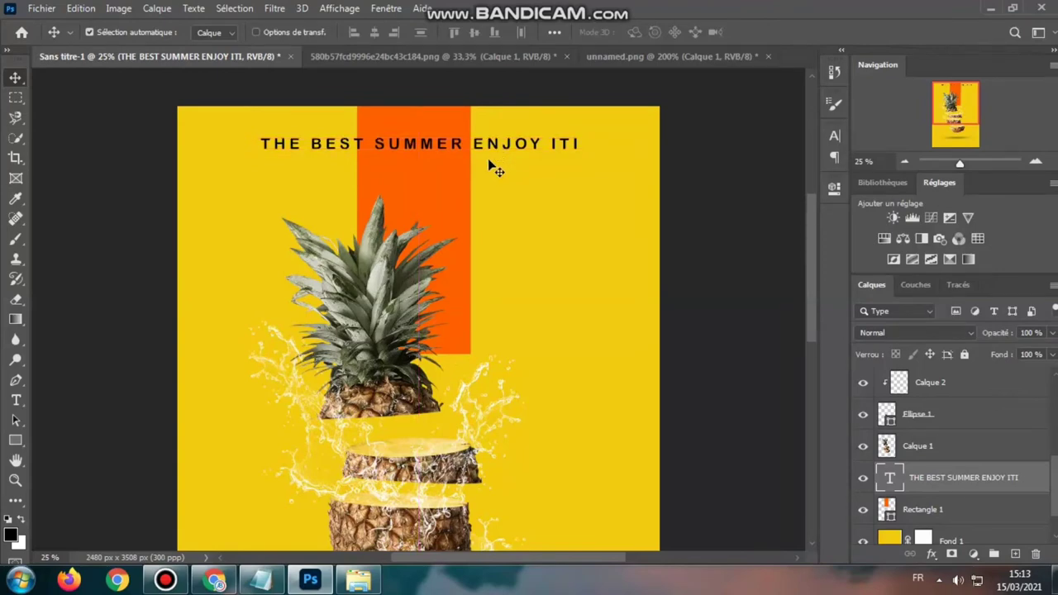
pyautogui.click(15, 401)
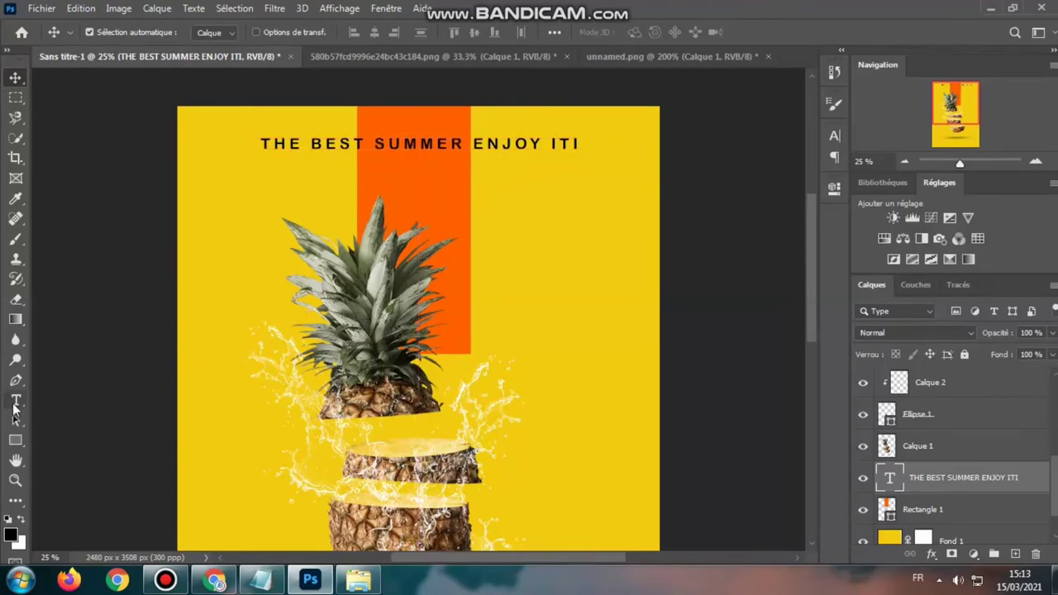
# Create a second text line reading THE DELICIOUS PINEAPPLE, pasted from Notepad.
pyautogui.click(347, 168)
pyautogui.click(261, 580)
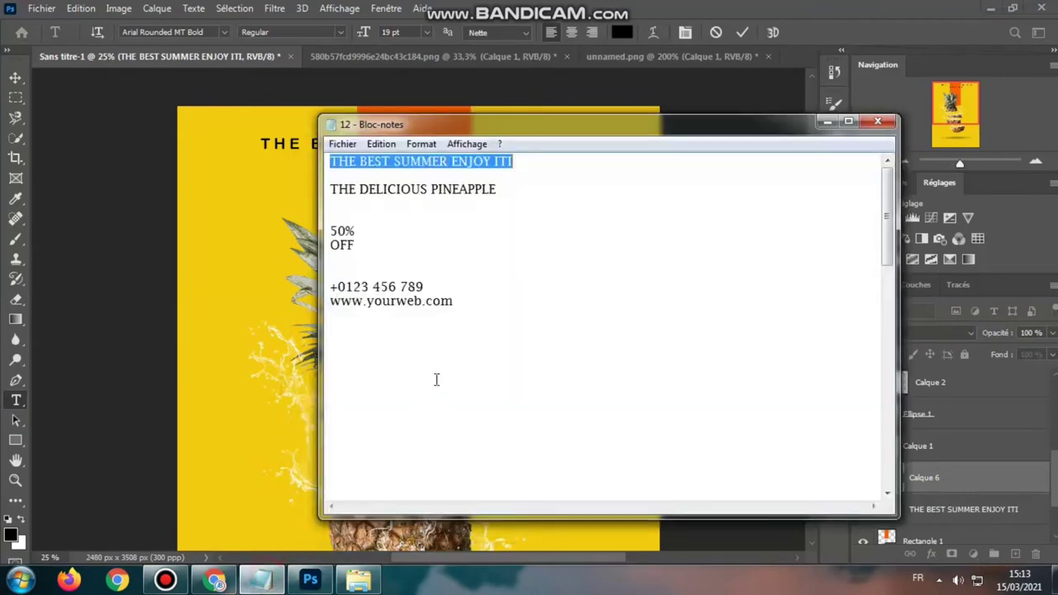
pyautogui.moveTo(330, 189); pyautogui.dragTo(518, 190)
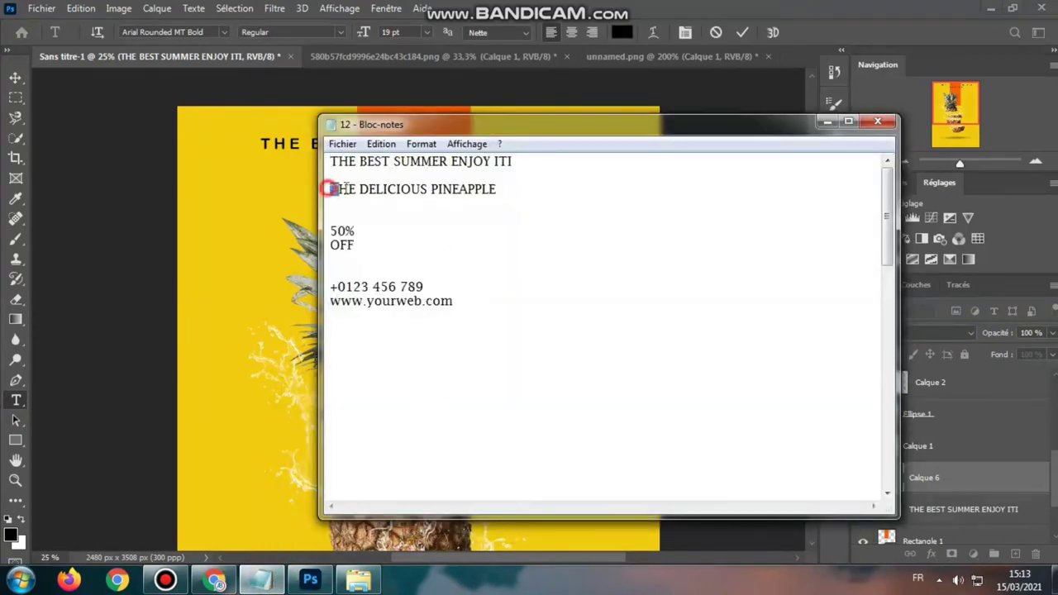
pyautogui.rightClick(494, 190)
pyautogui.click(534, 239)
pyautogui.click(827, 121)
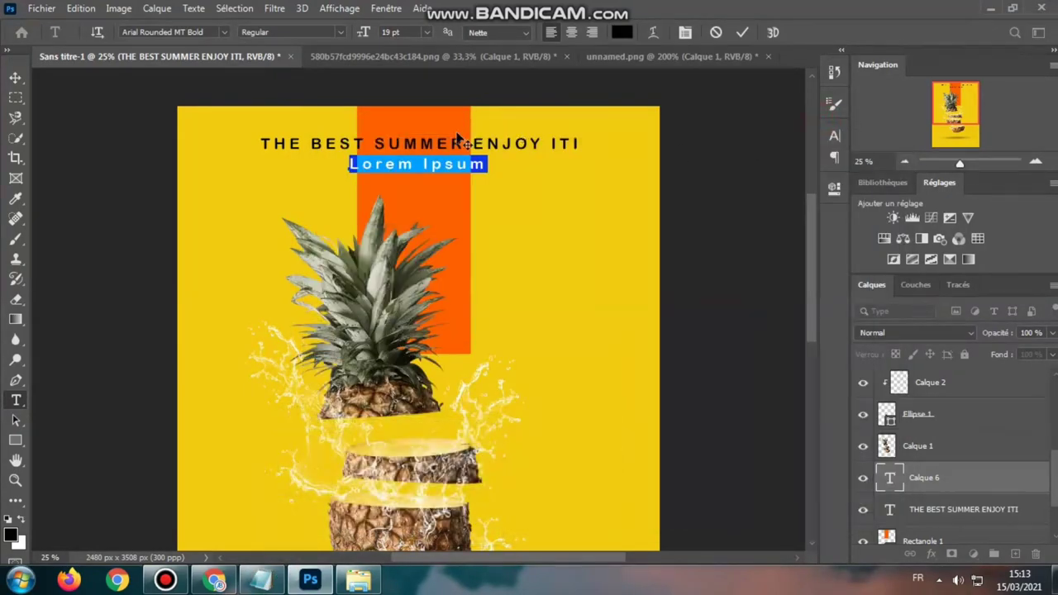
pyautogui.rightClick(425, 157)
pyautogui.click(492, 208)
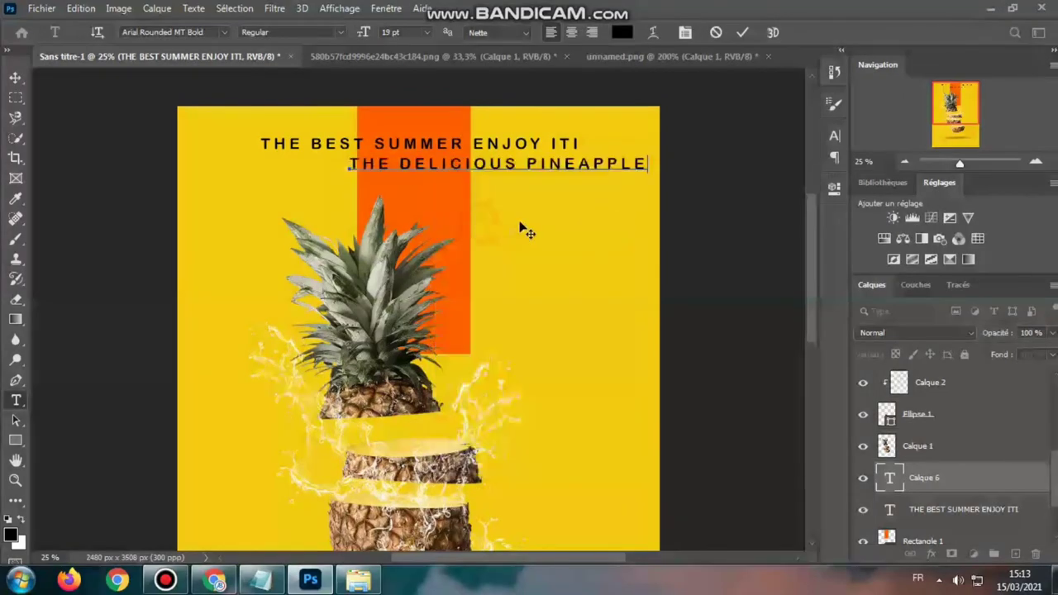
pyautogui.click(747, 33)
# Scale THE DELICIOUS PINEAPPLE to about 82% and shift it to centre.
pyautogui.click(15, 79)
pyautogui.click(266, 33)
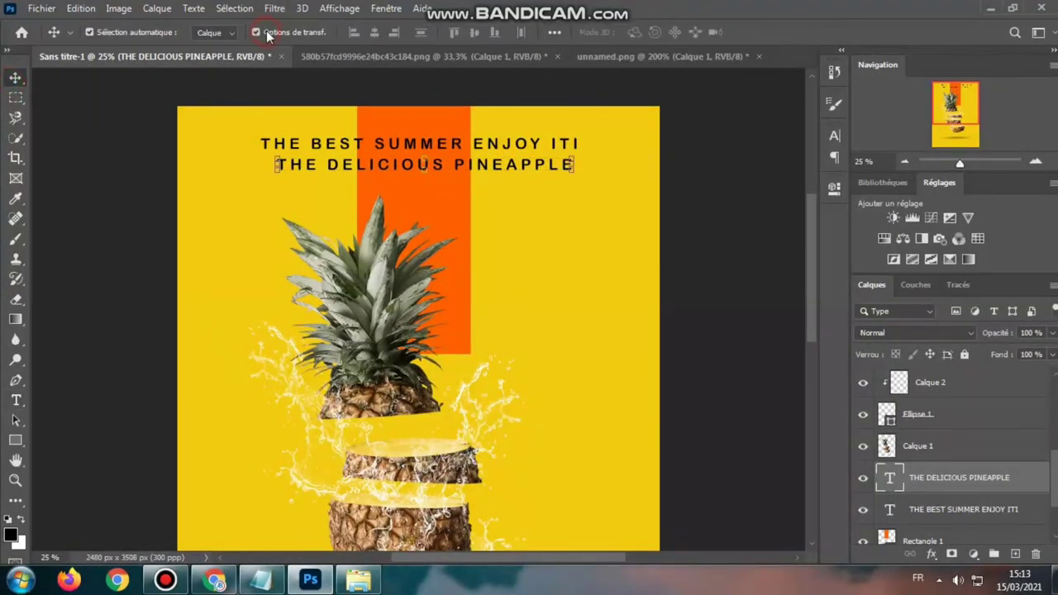
pyautogui.moveTo(579, 170); pyautogui.dragTo(480, 165)
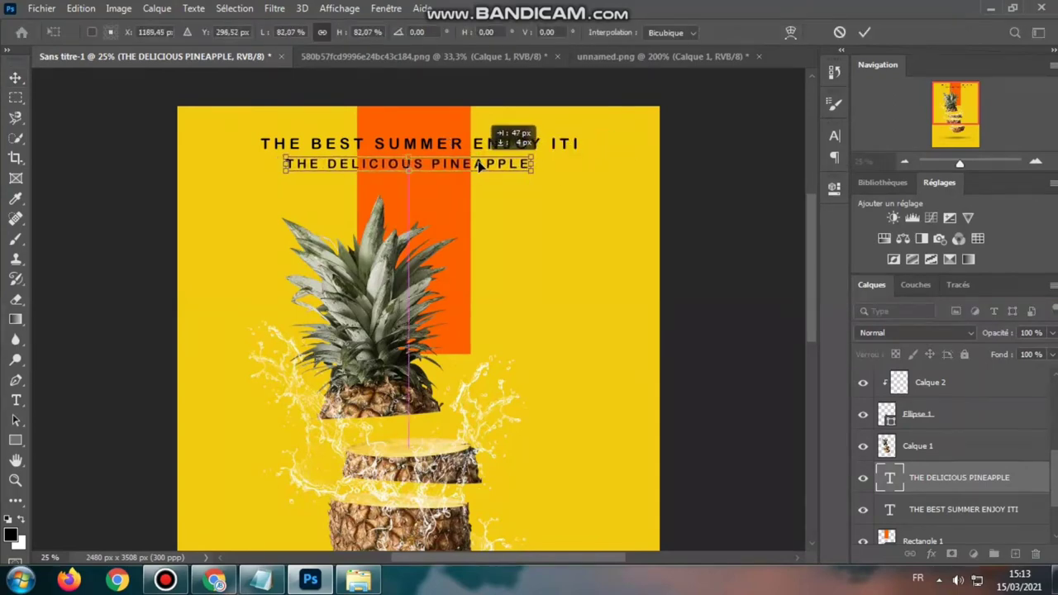
pyautogui.click(865, 32)
pyautogui.hotkey('ctrl', '-')
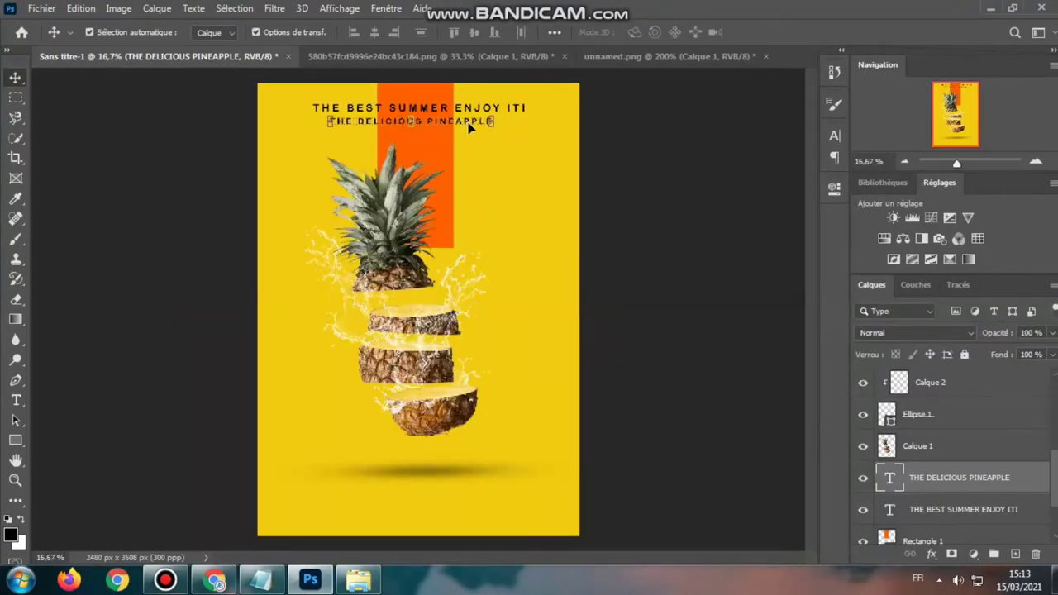
pyautogui.moveTo(470, 127); pyautogui.dragTo(474, 126)
pyautogui.click(287, 30)
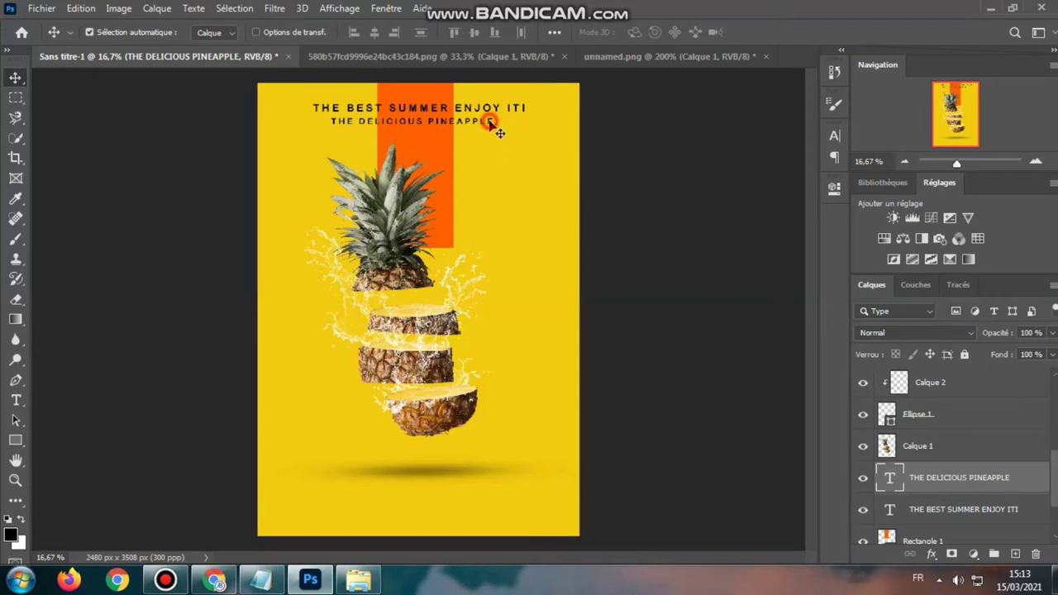
pyautogui.moveTo(493, 124); pyautogui.dragTo(494, 124)
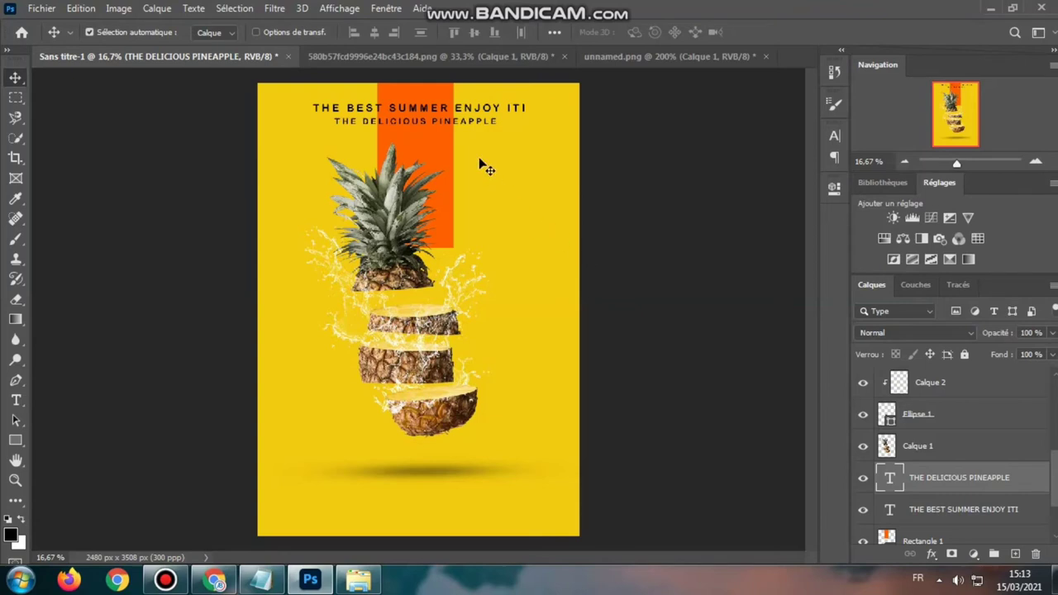
# Nudge the subtitle right and align the title line above it.
pyautogui.click(488, 115)
pyautogui.click(494, 122)
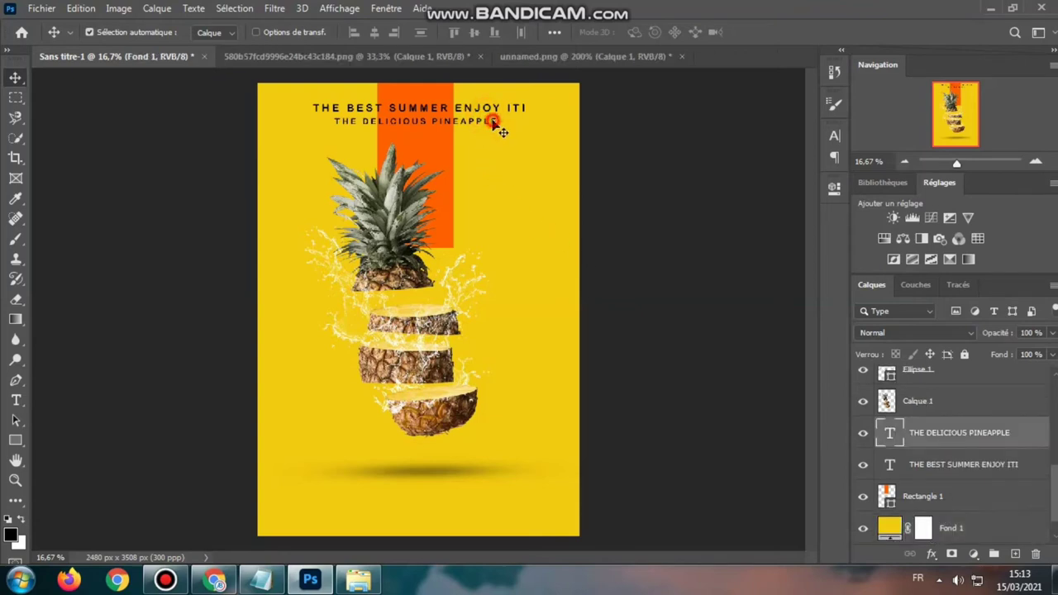
pyautogui.moveTo(495, 120); pyautogui.dragTo(498, 122)
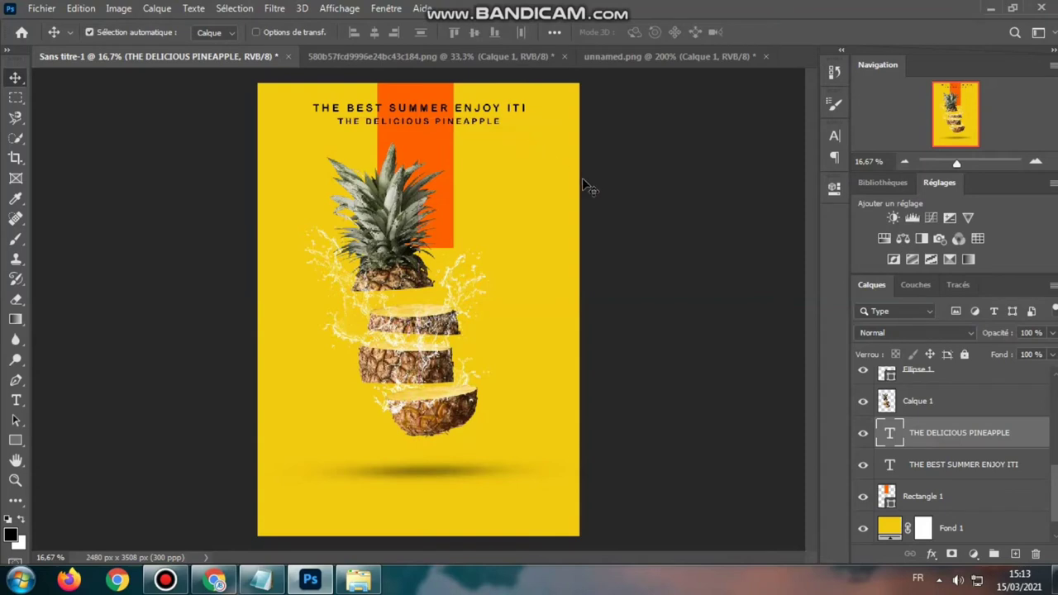
pyautogui.click(497, 108)
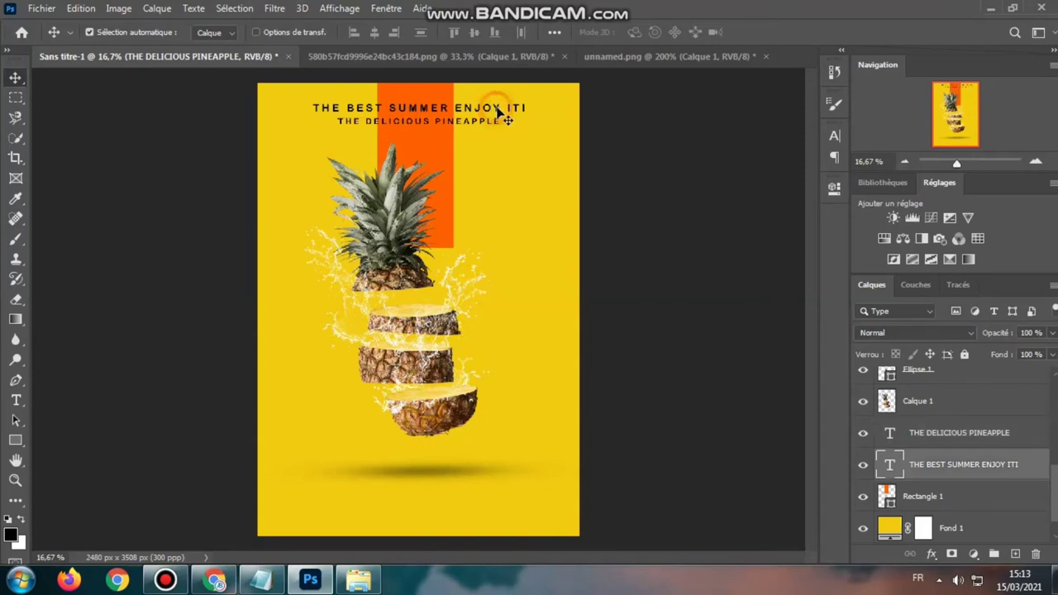
pyautogui.moveTo(497, 108); pyautogui.dragTo(496, 107)
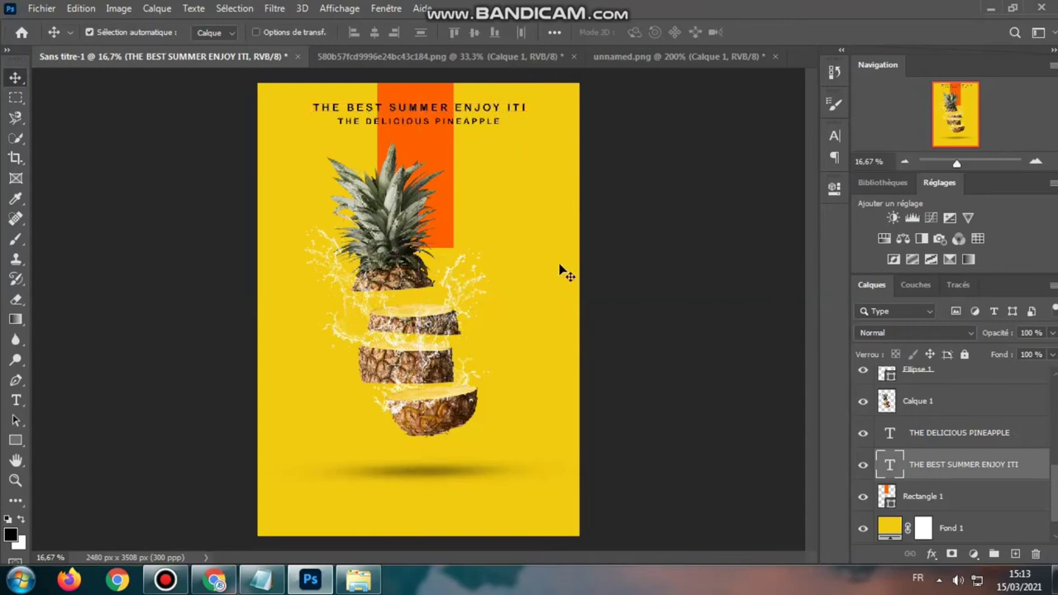
pyautogui.hotkey('ctrl', '+')
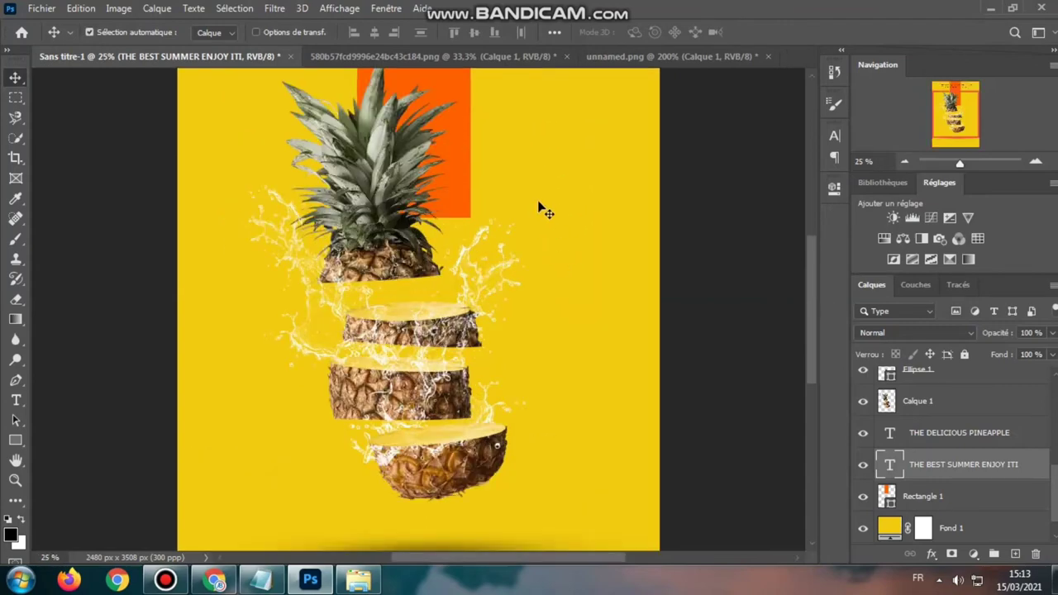
pyautogui.scroll(3, 557, 99)
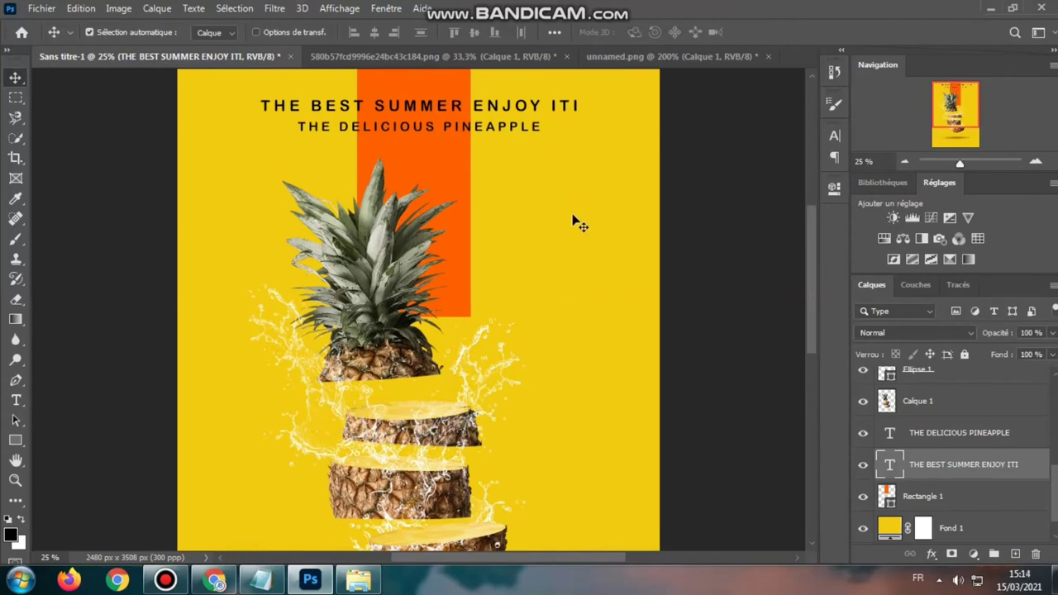
pyautogui.hotkey('ctrl', '-')
pyautogui.hotkey('ctrl', '-')
pyautogui.hotkey('ctrl', '+')
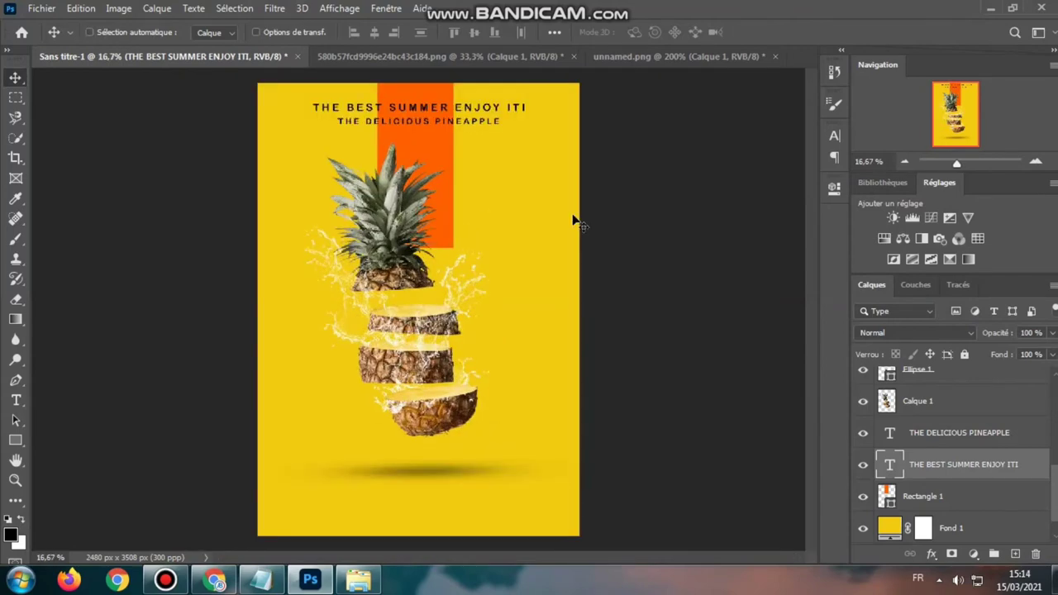
# Draw an unfilled circle with a dashed outline about 10 px thick right of the orange bar.
pyautogui.moveTo(14, 441); pyautogui.dragTo(90, 471)
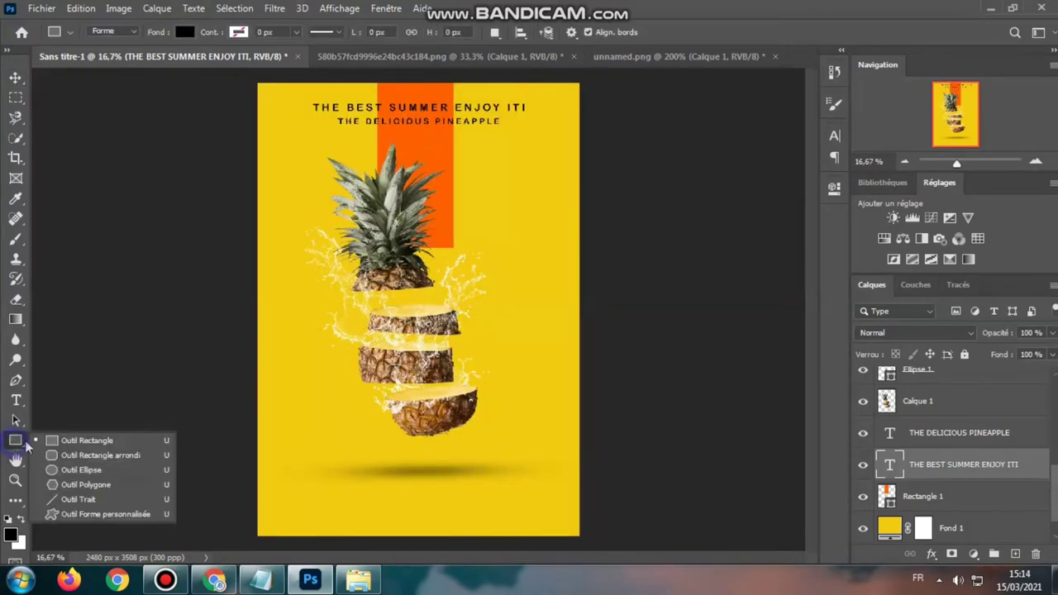
pyautogui.click(90, 471)
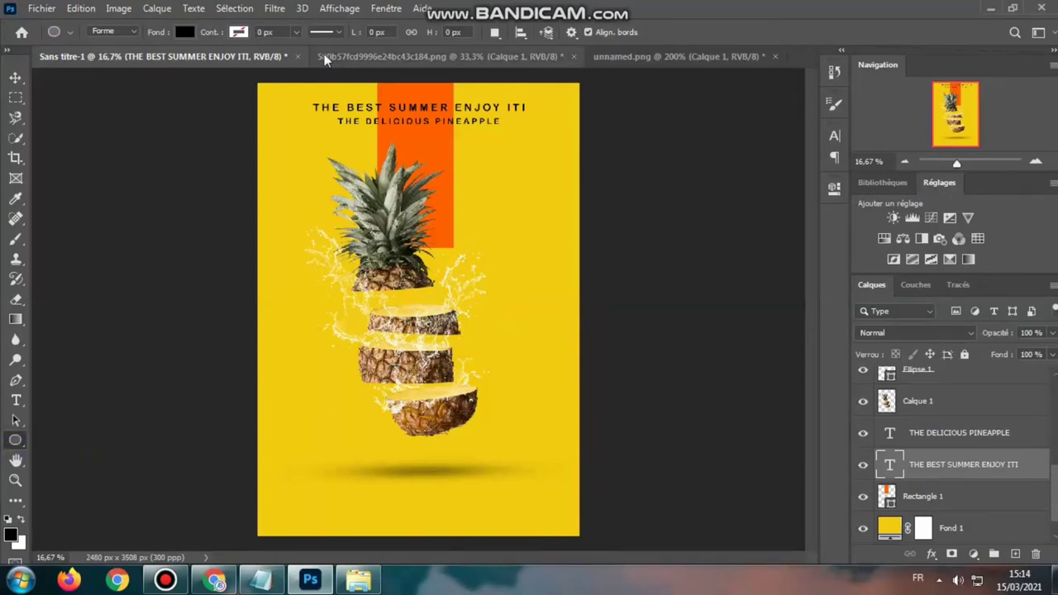
pyautogui.click(324, 32)
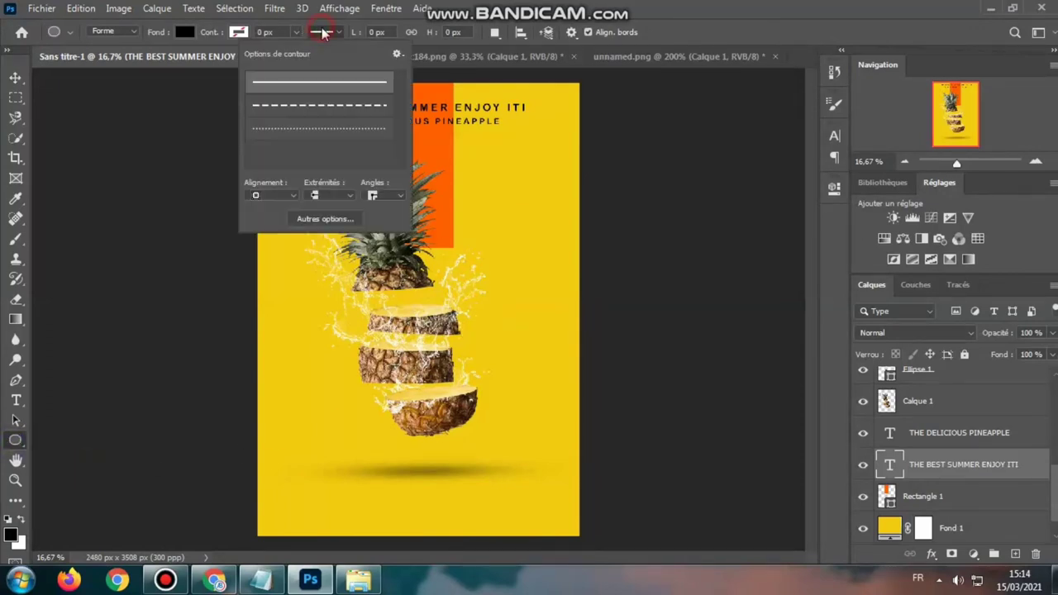
pyautogui.click(310, 115)
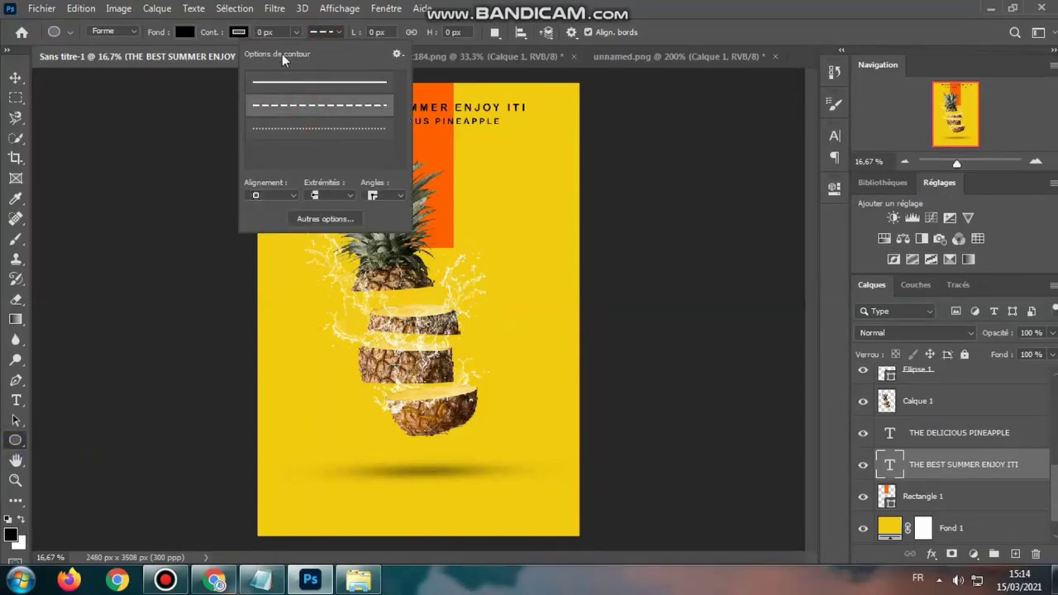
pyautogui.click(239, 31)
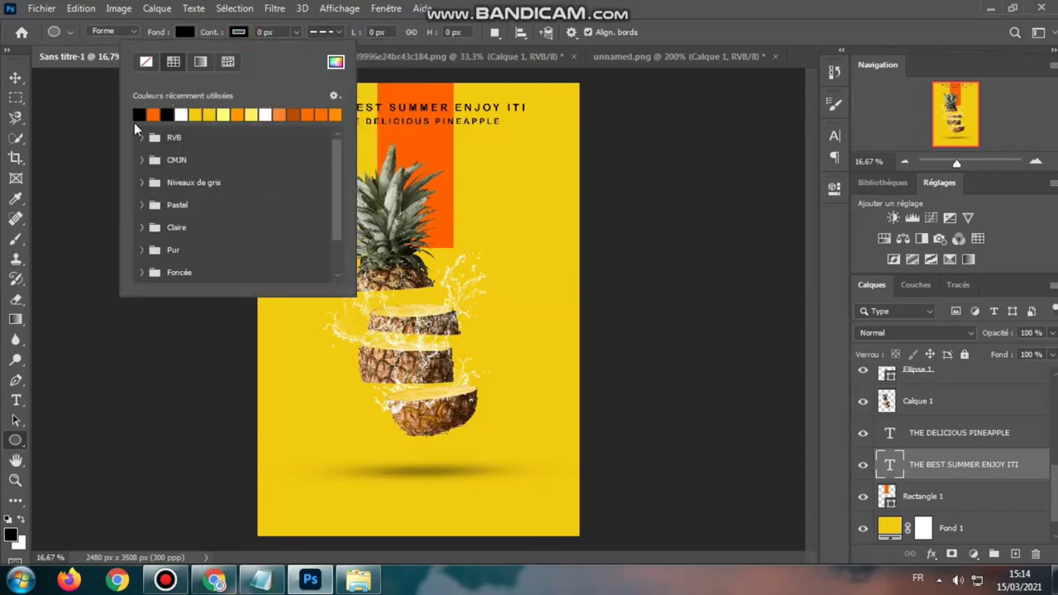
pyautogui.click(185, 32)
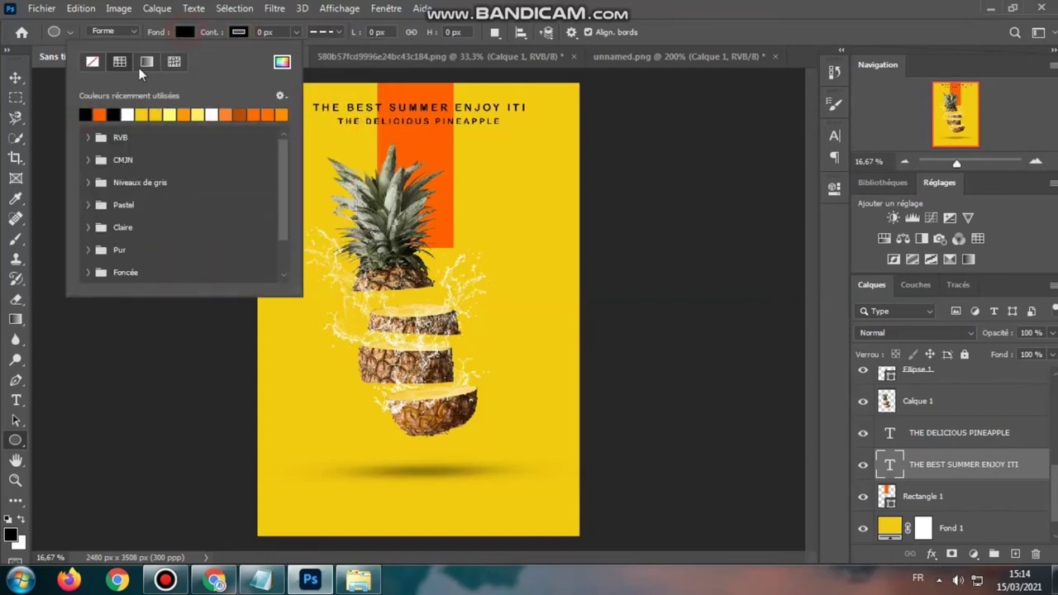
pyautogui.click(91, 61)
pyautogui.click(400, 163)
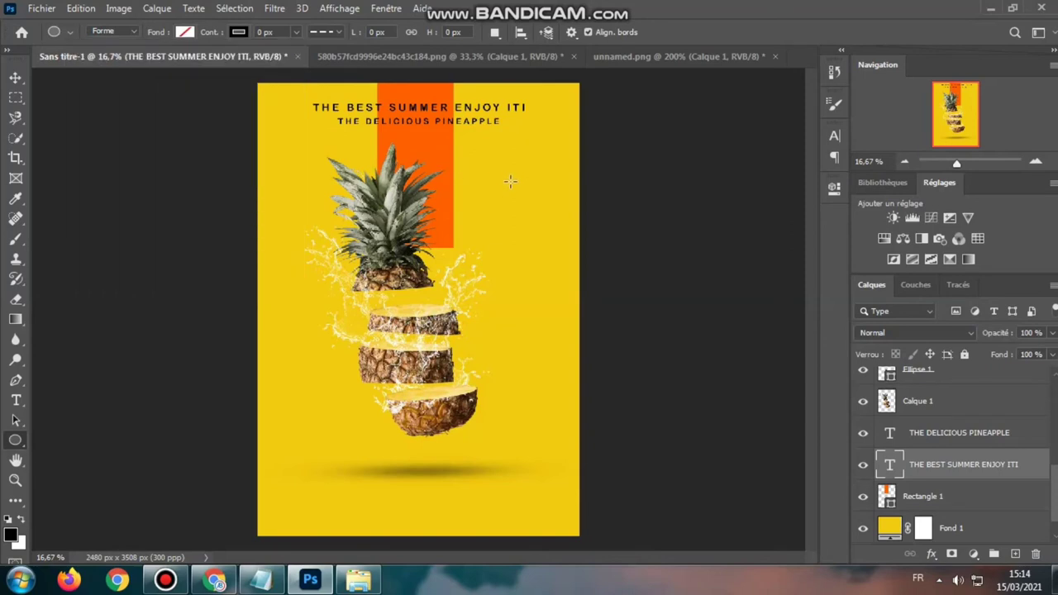
pyautogui.click(295, 31)
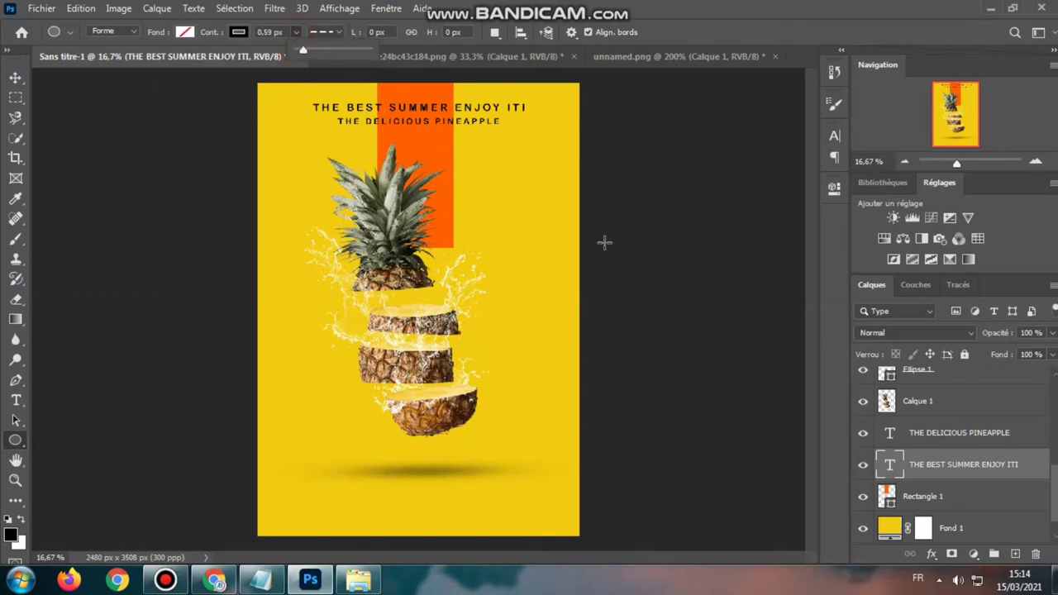
pyautogui.moveTo(535, 171); pyautogui.dragTo(451, 254)
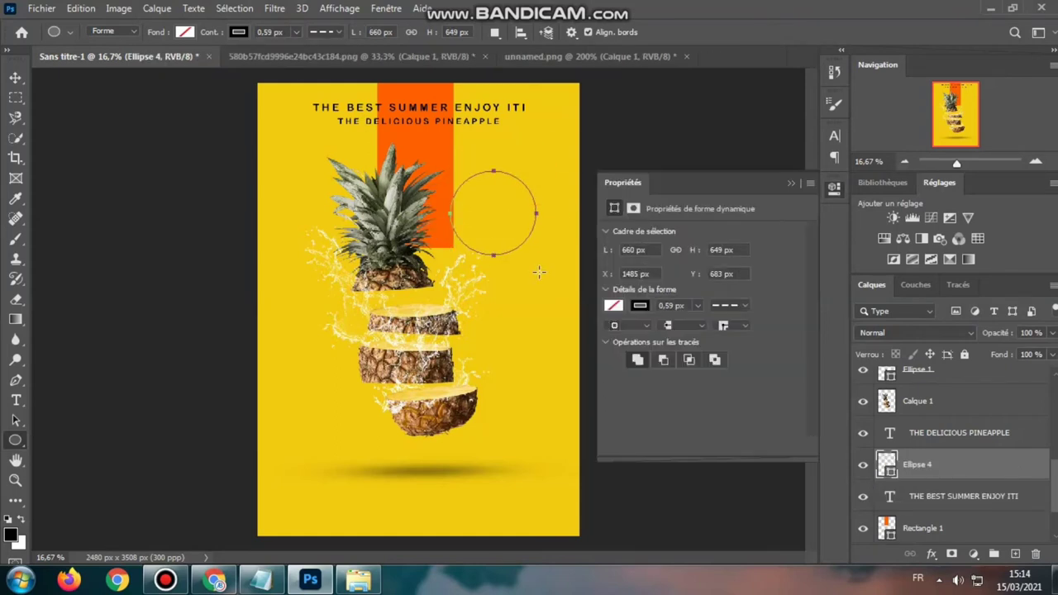
pyautogui.click(298, 32)
pyautogui.moveTo(297, 51); pyautogui.dragTo(304, 50)
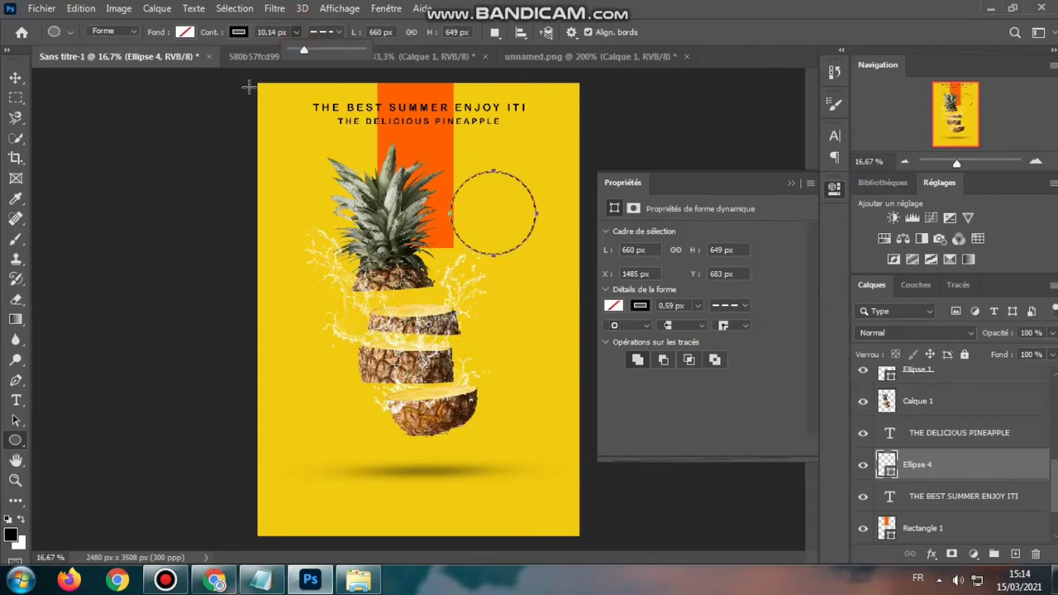
# Resize the circle to about 94% and reposition it right of the orange bar.
pyautogui.click(15, 77)
pyautogui.click(792, 184)
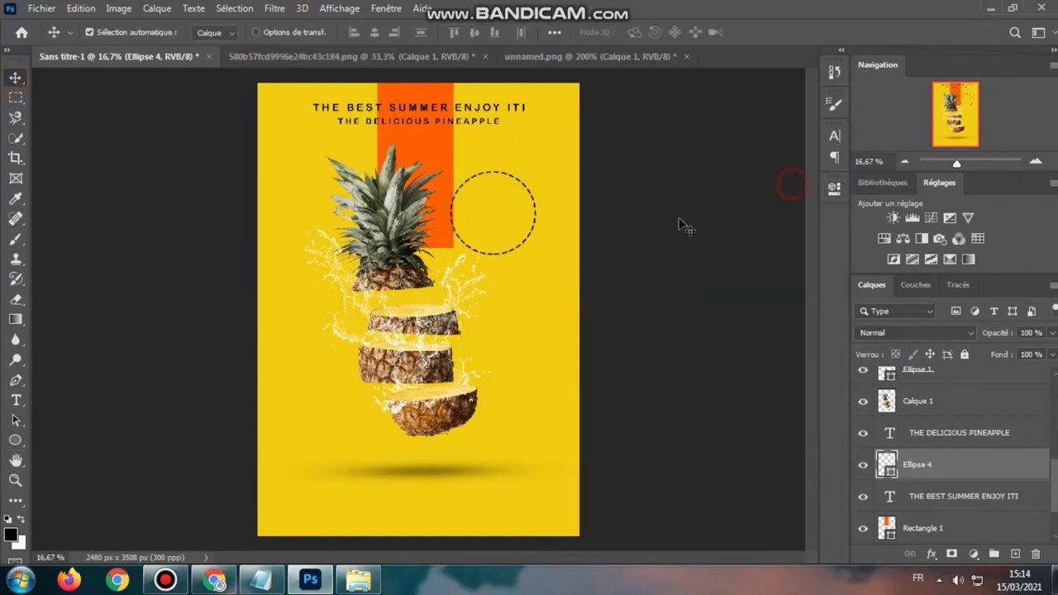
pyautogui.click(309, 36)
pyautogui.hotkey('ctrl', '+')
pyautogui.scroll(2, 400, 96)
pyautogui.scroll(1, 400, 96)
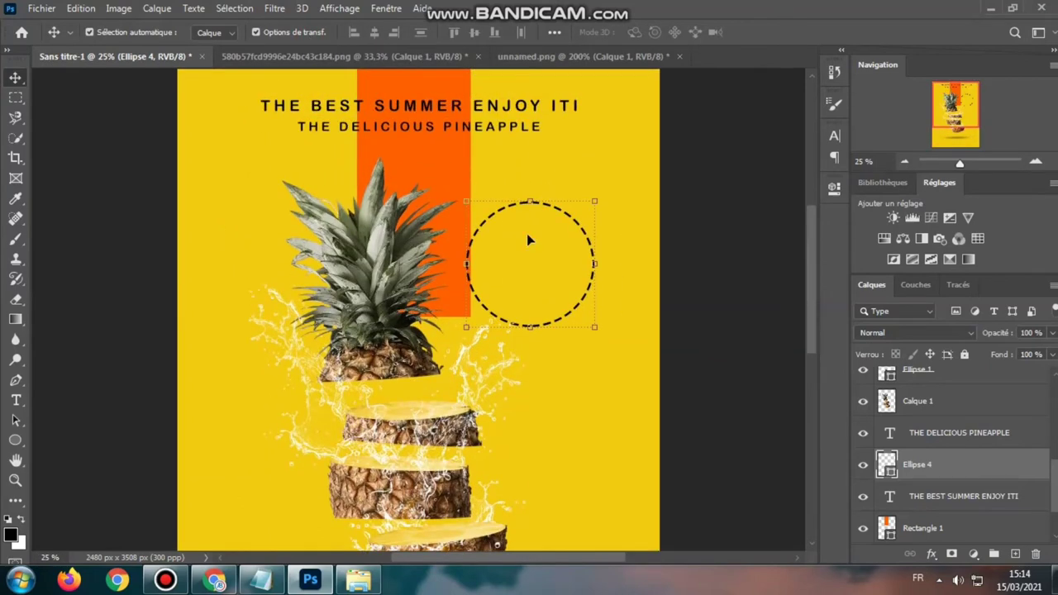
pyautogui.moveTo(533, 203)
pyautogui.mouseDown()
pyautogui.moveTo(533, 194)
pyautogui.moveTo(605, 196)
pyautogui.mouseUp()
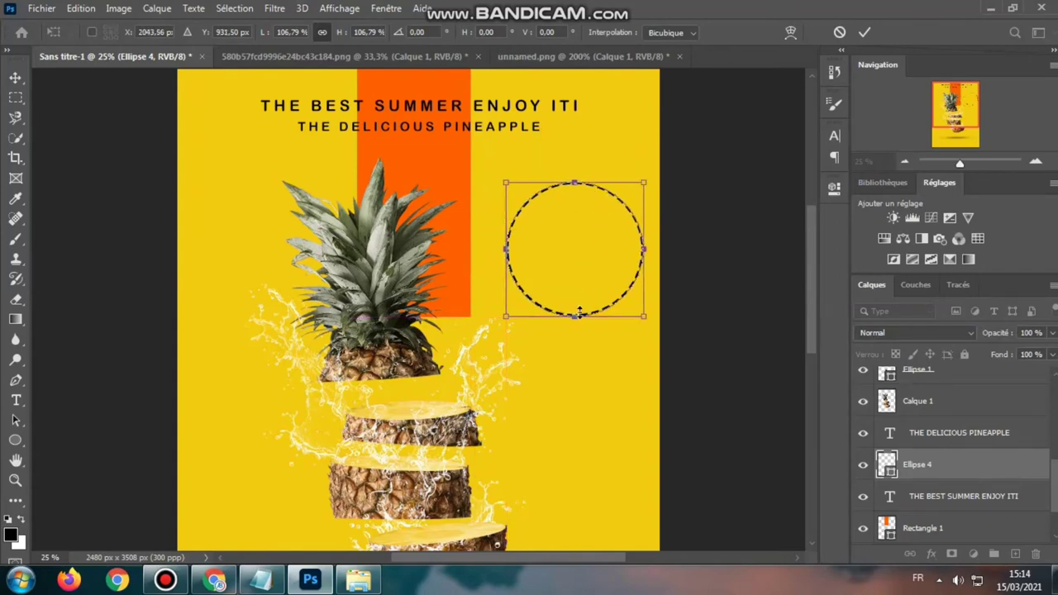
pyautogui.moveTo(578, 315); pyautogui.dragTo(579, 292)
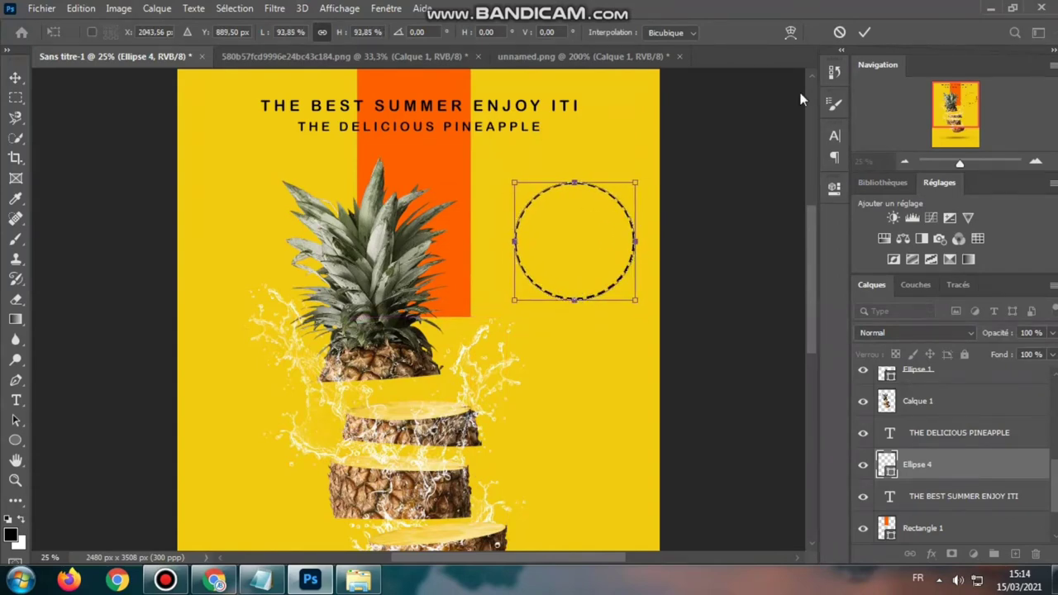
pyautogui.moveTo(613, 201); pyautogui.dragTo(607, 201)
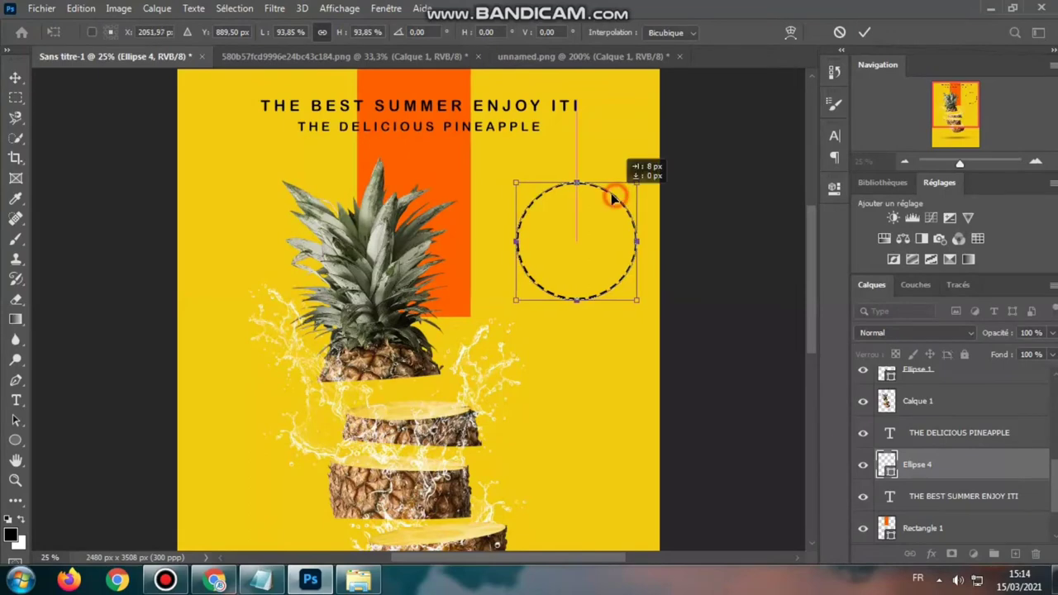
pyautogui.click(866, 33)
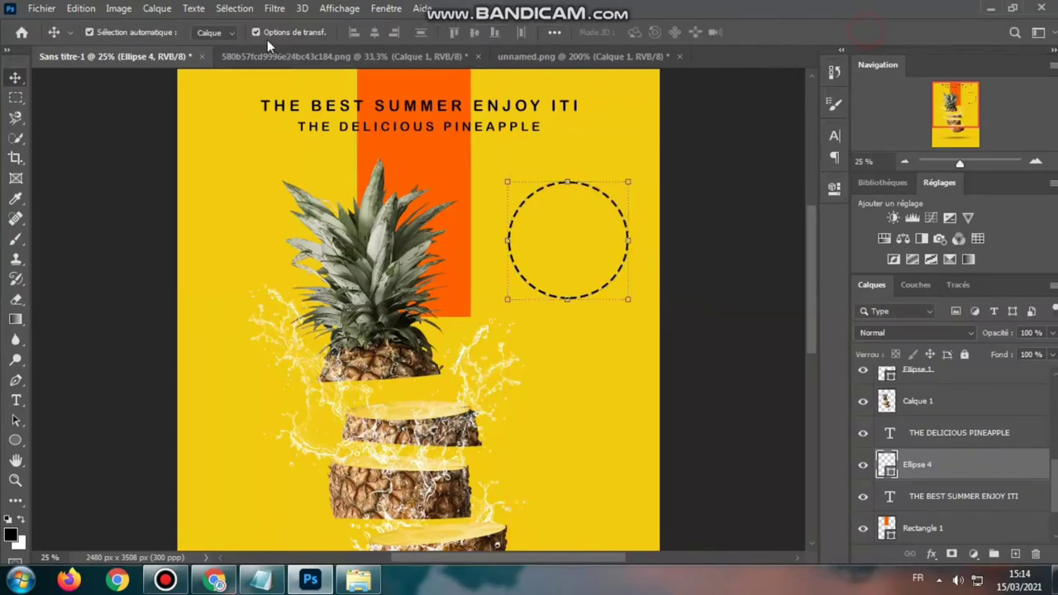
pyautogui.hotkey('ctrl', '-')
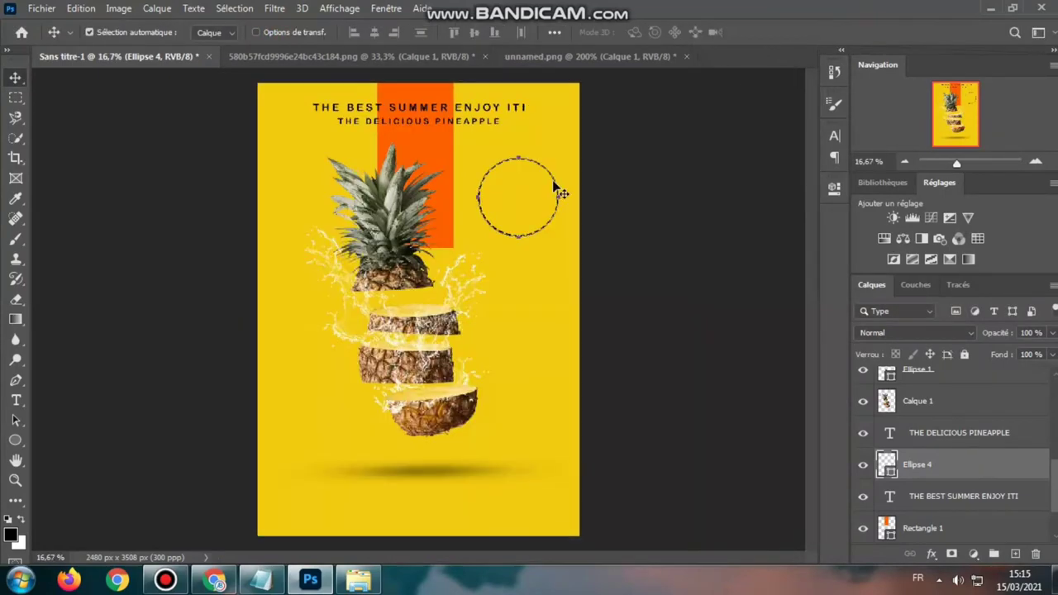
# Create a new text layer, zoom in, and position it inside the dashed circle.
pyautogui.click(1006, 440)
pyautogui.click(997, 474)
pyautogui.click(15, 400)
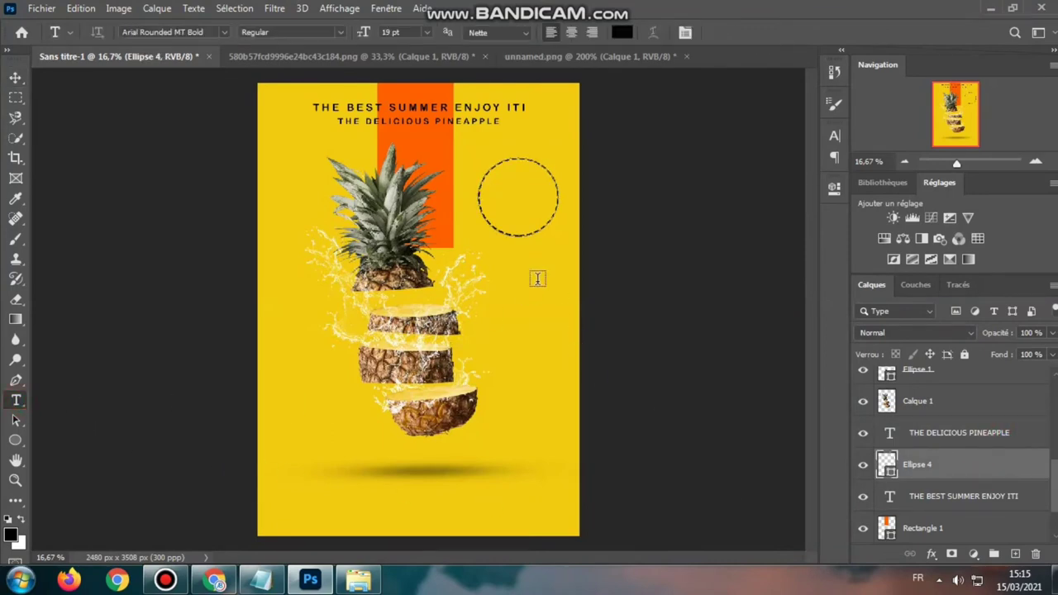
pyautogui.click(510, 287)
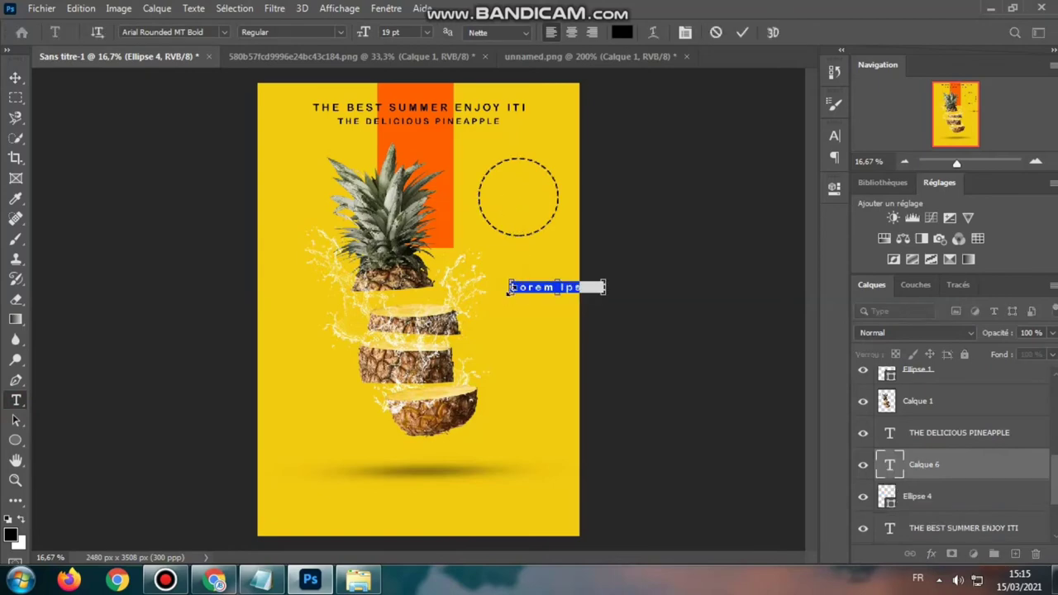
pyautogui.hotkey('ctrl', '+')
pyautogui.scroll(3, 513, 295)
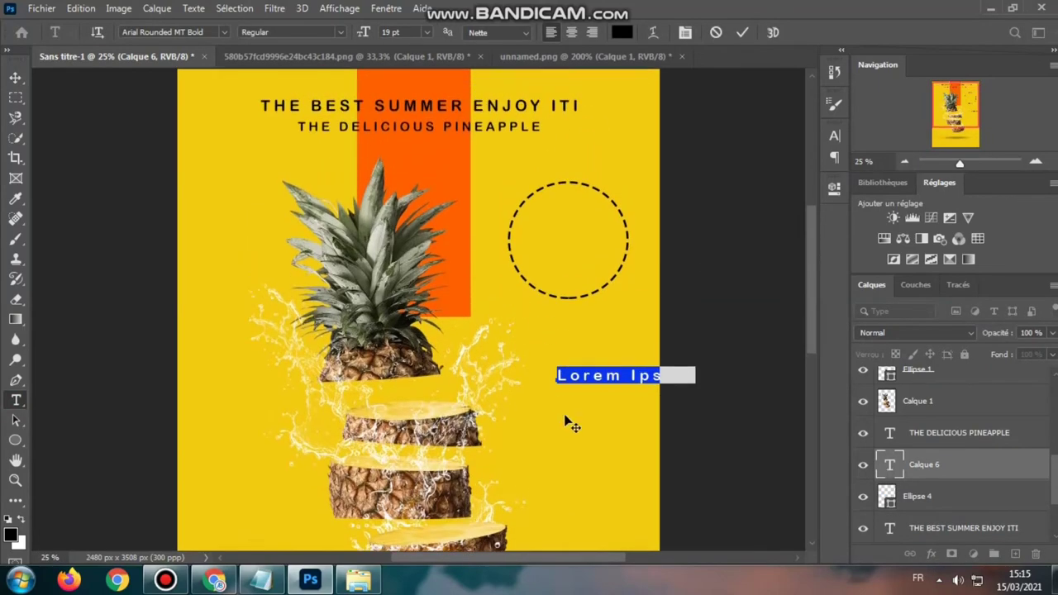
pyautogui.moveTo(568, 423); pyautogui.dragTo(529, 295)
# Enter '50%' and 'OFF' on two centred lines, then select both to preview typefaces.
pyautogui.write('50')
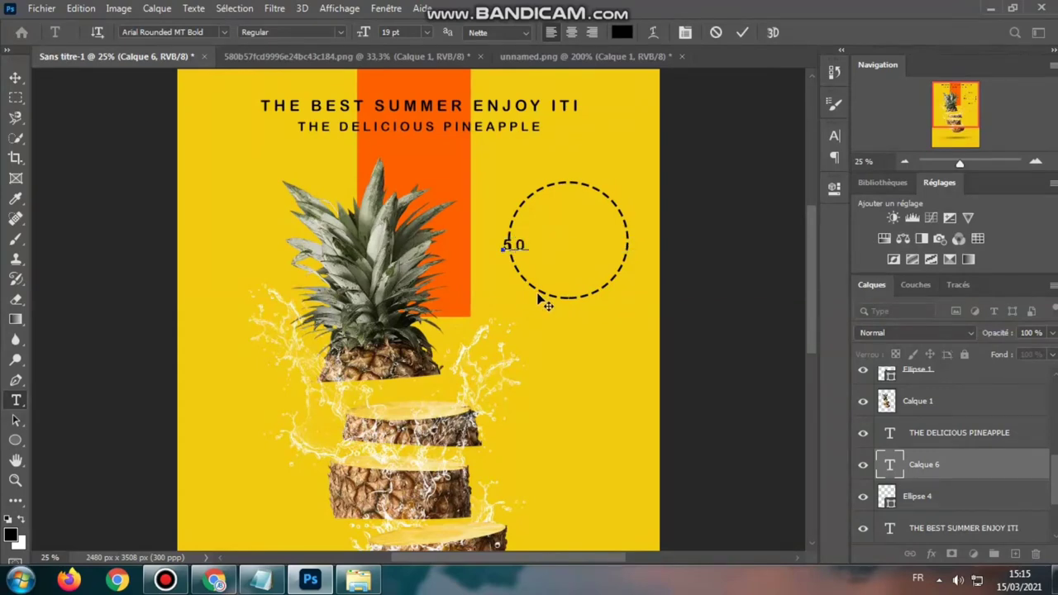
pyautogui.write('%')
pyautogui.moveTo(543, 320); pyautogui.dragTo(585, 304)
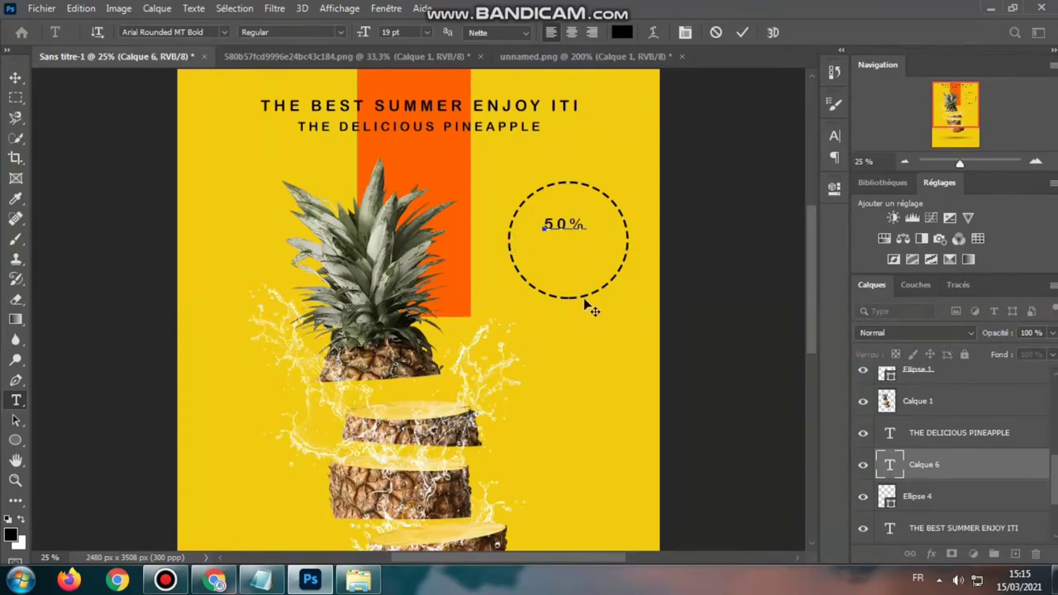
pyautogui.press('Return')
pyautogui.write('O')
pyautogui.write('FF')
pyautogui.moveTo(543, 224)
pyautogui.mouseDown()
pyautogui.moveTo(587, 225)
pyautogui.moveTo(587, 244)
pyautogui.mouseUp()
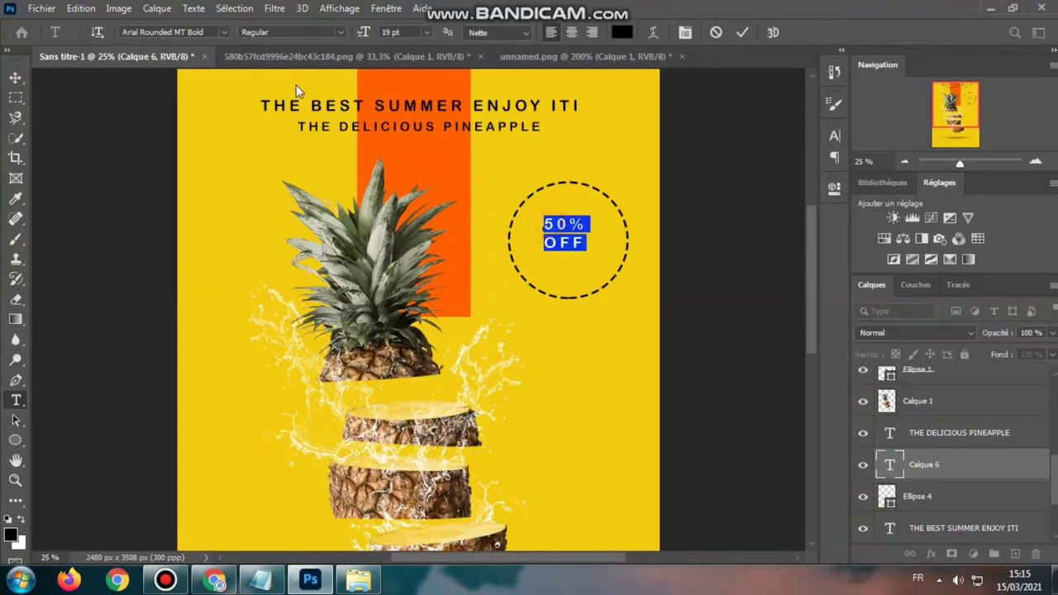
pyautogui.click(224, 32)
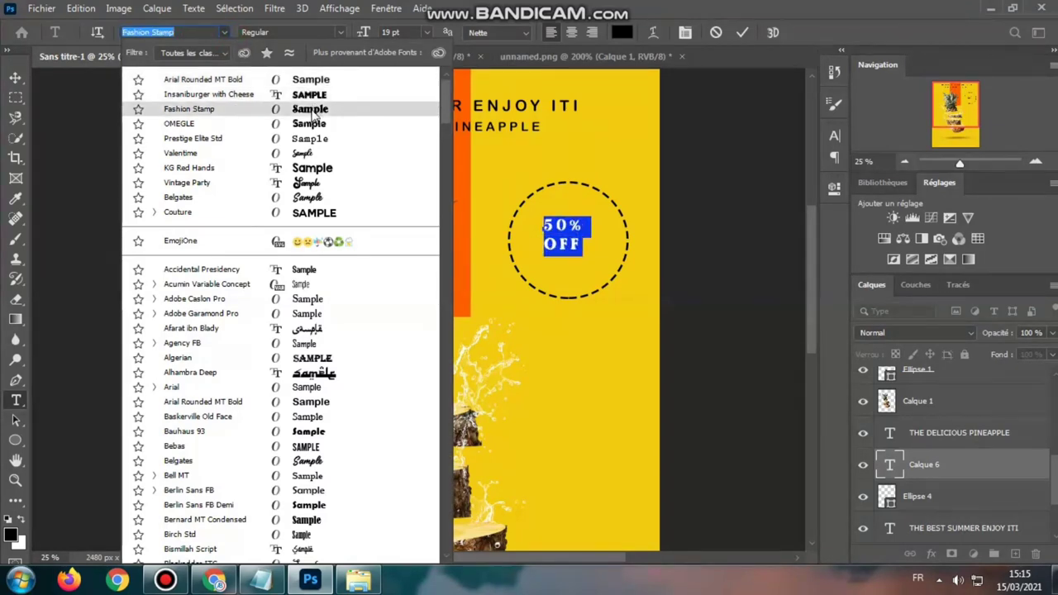
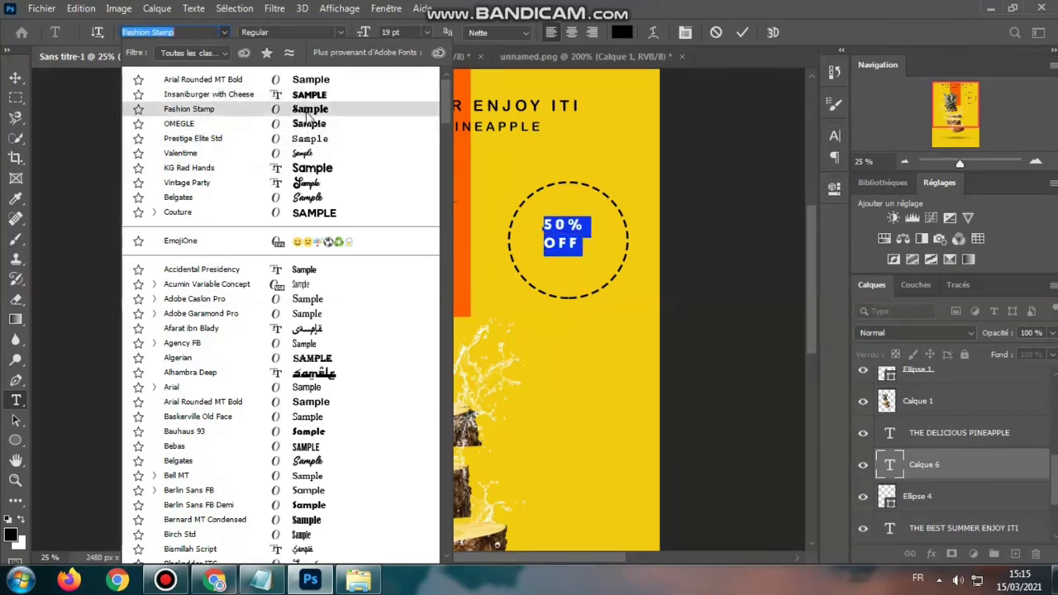
# Set the 50% OFF badge text in the Fashion Stamp font and commit the edit.
pyautogui.click(305, 115)
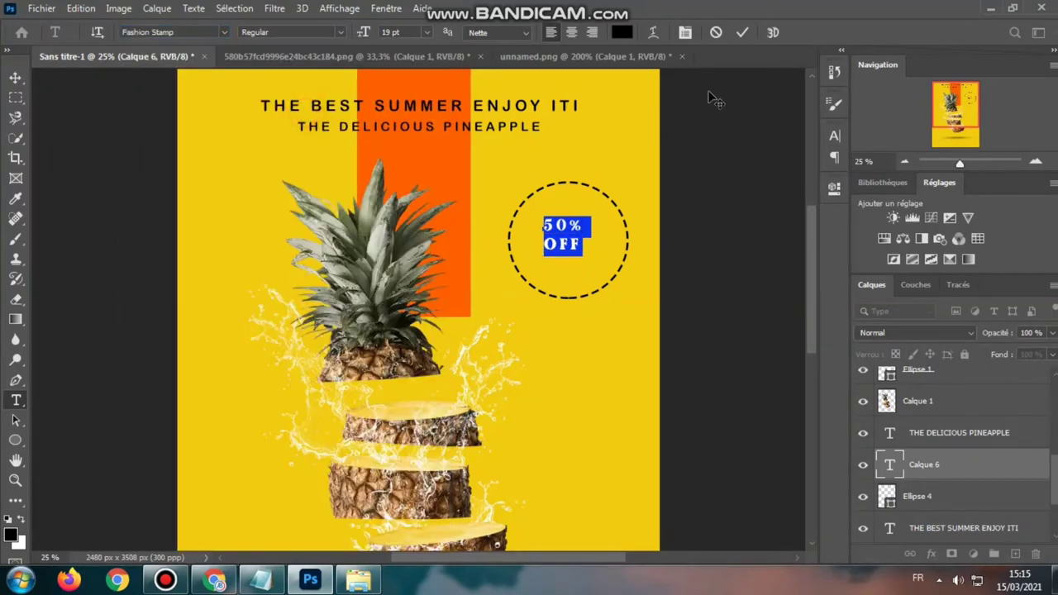
pyautogui.click(742, 32)
pyautogui.click(15, 77)
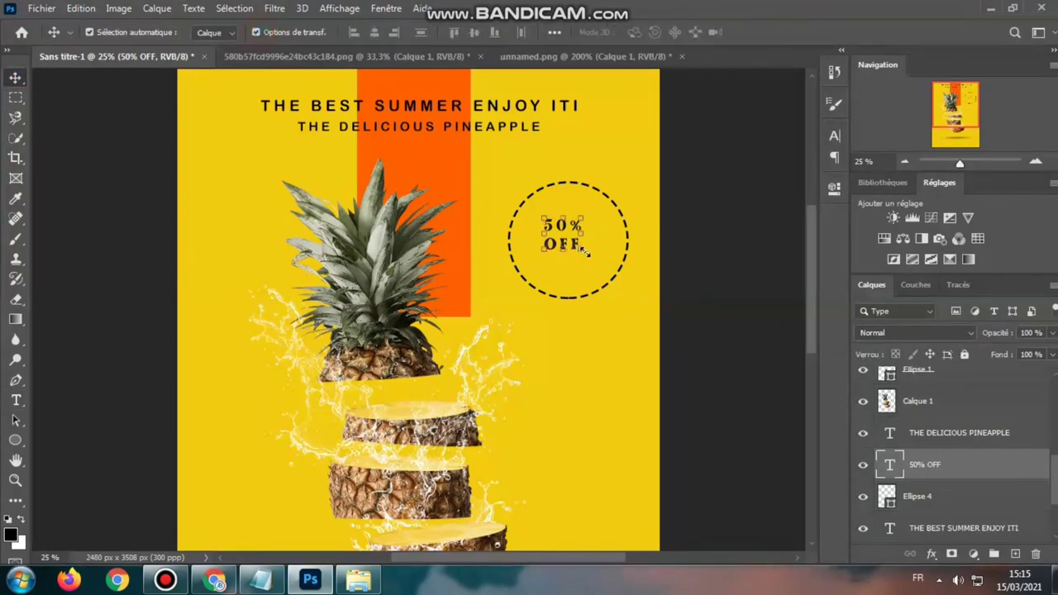
# Enlarge the 50% OFF text to roughly double size and place it inside the dashed circle.
pyautogui.hotkey('ctrl', 't')
pyautogui.moveTo(583, 249); pyautogui.dragTo(628, 295)
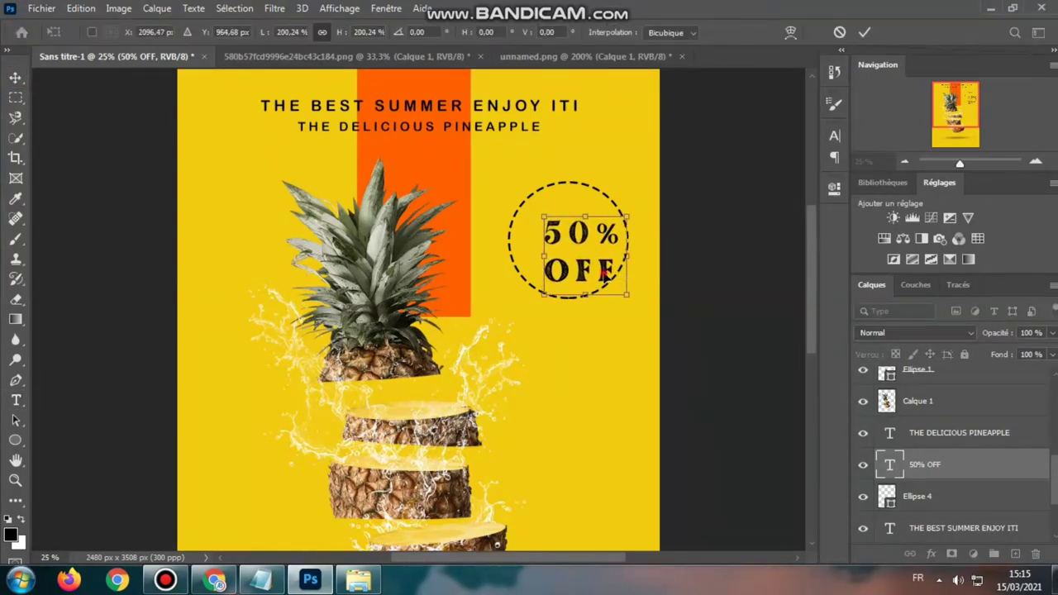
pyautogui.moveTo(583, 252); pyautogui.dragTo(593, 256)
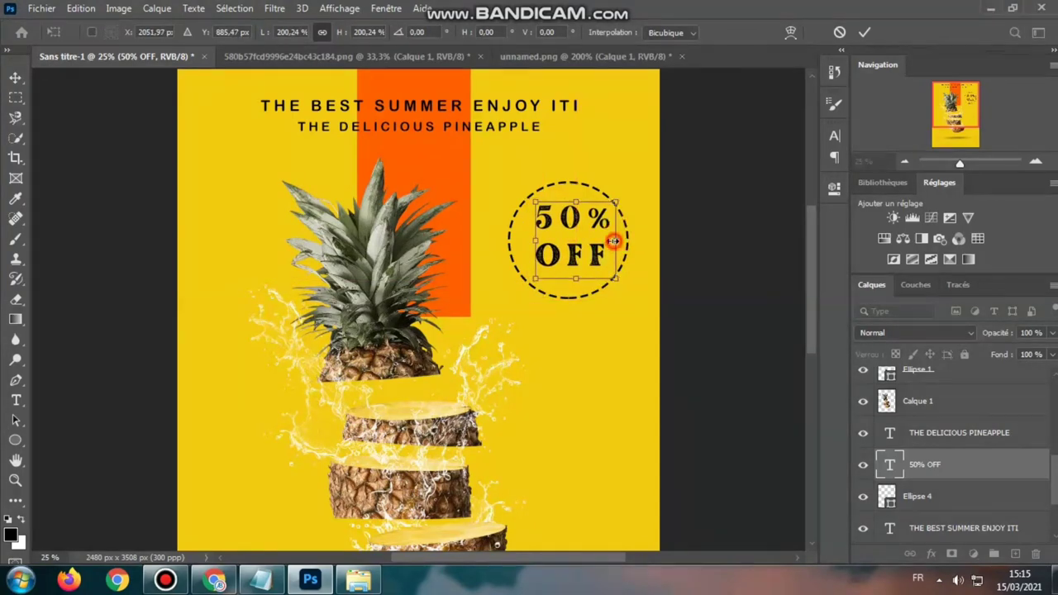
pyautogui.moveTo(620, 200); pyautogui.dragTo(616, 202)
pyautogui.click(864, 33)
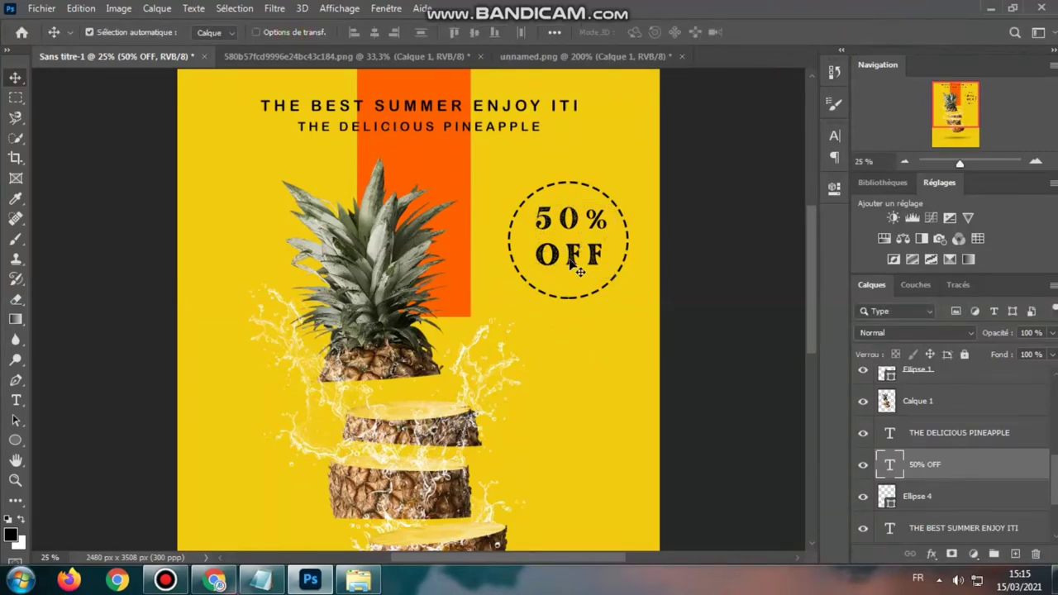
pyautogui.moveTo(577, 265); pyautogui.dragTo(569, 260)
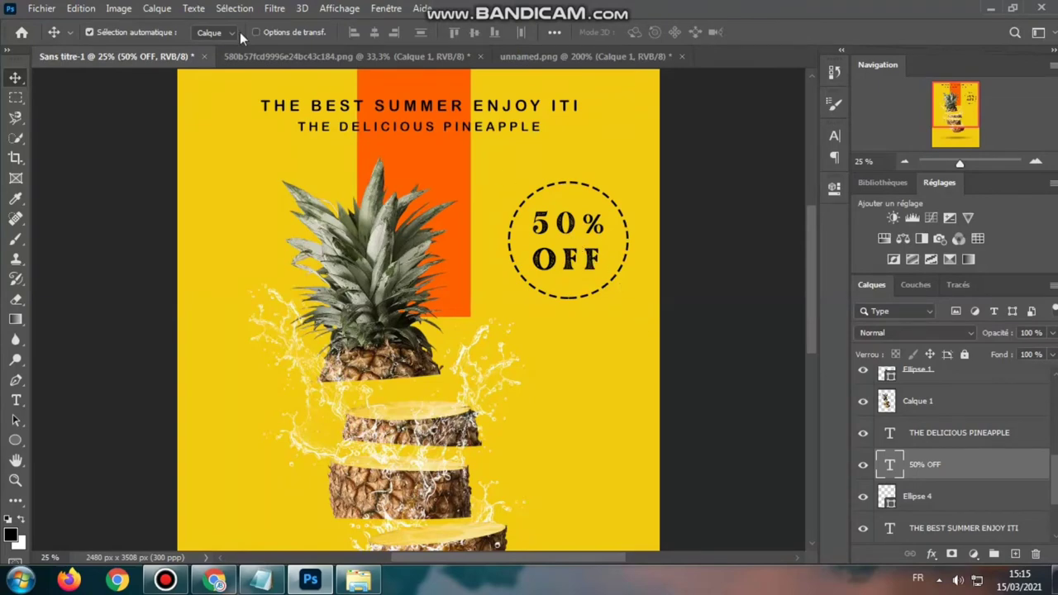
# Fine-tune the 50% OFF text's size and position so it fills the circle.
pyautogui.hotkey('ctrl', 't')
pyautogui.moveTo(569, 212); pyautogui.dragTo(570, 200)
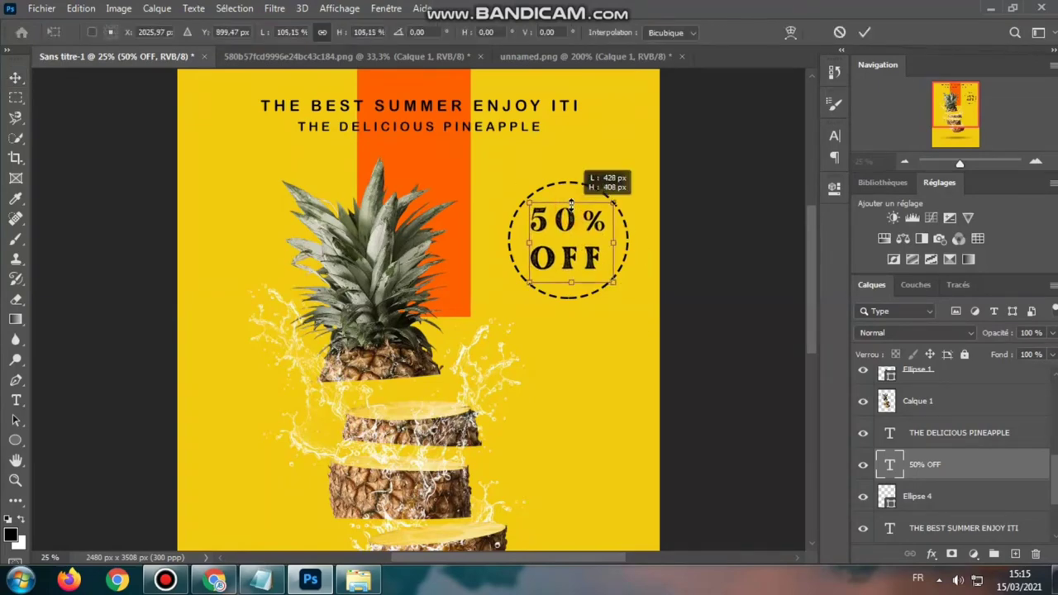
pyautogui.moveTo(592, 259); pyautogui.dragTo(590, 262)
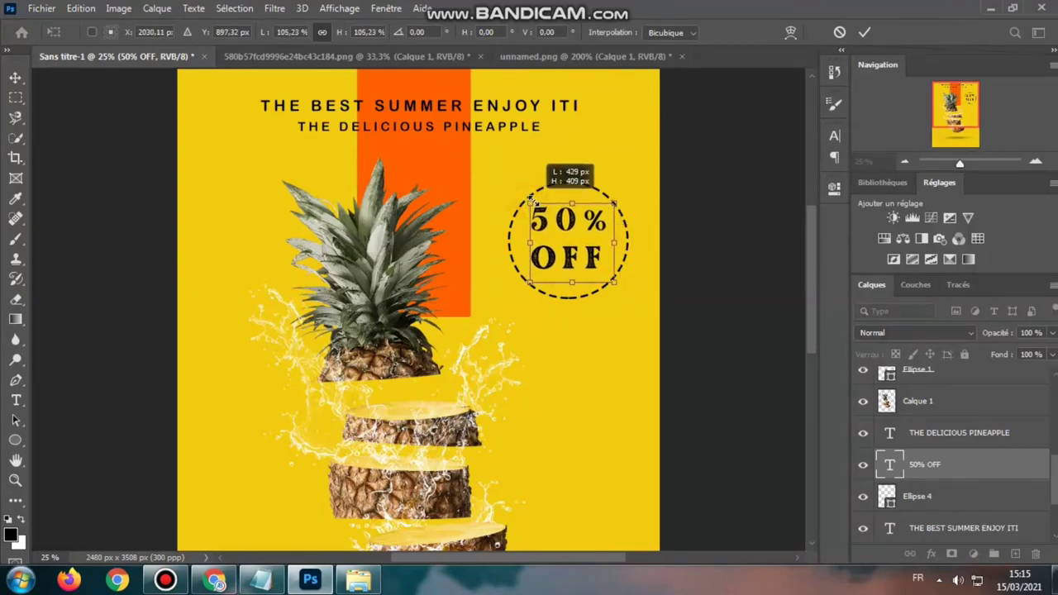
pyautogui.moveTo(526, 198); pyautogui.dragTo(532, 205)
pyautogui.click(866, 32)
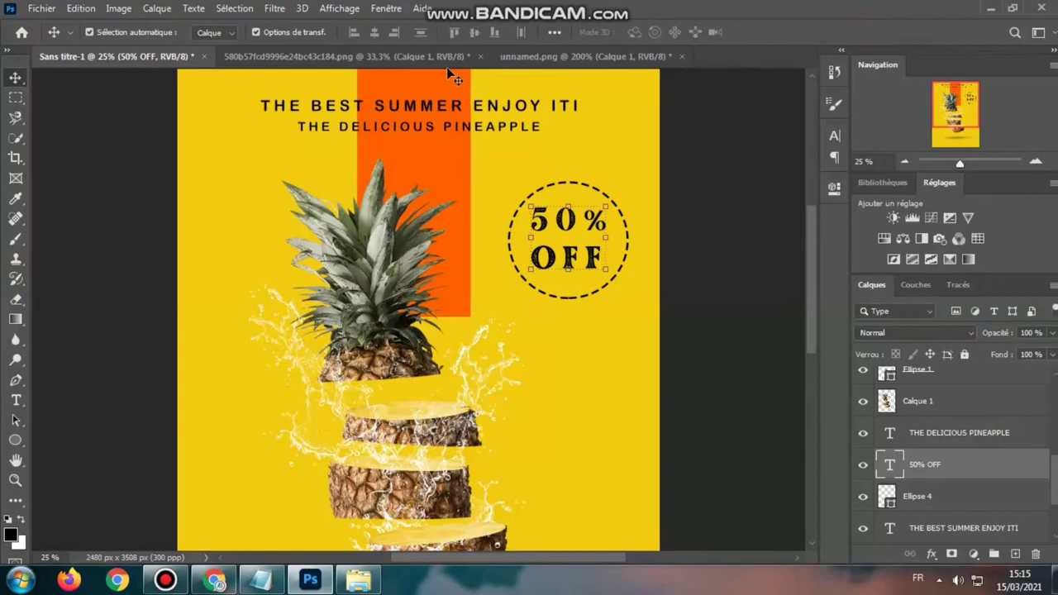
pyautogui.click(315, 32)
# Add a new text layer below the pineapple's shadow.
pyautogui.hotkey('ctrl', '-')
pyautogui.hotkey('ctrl', '-')
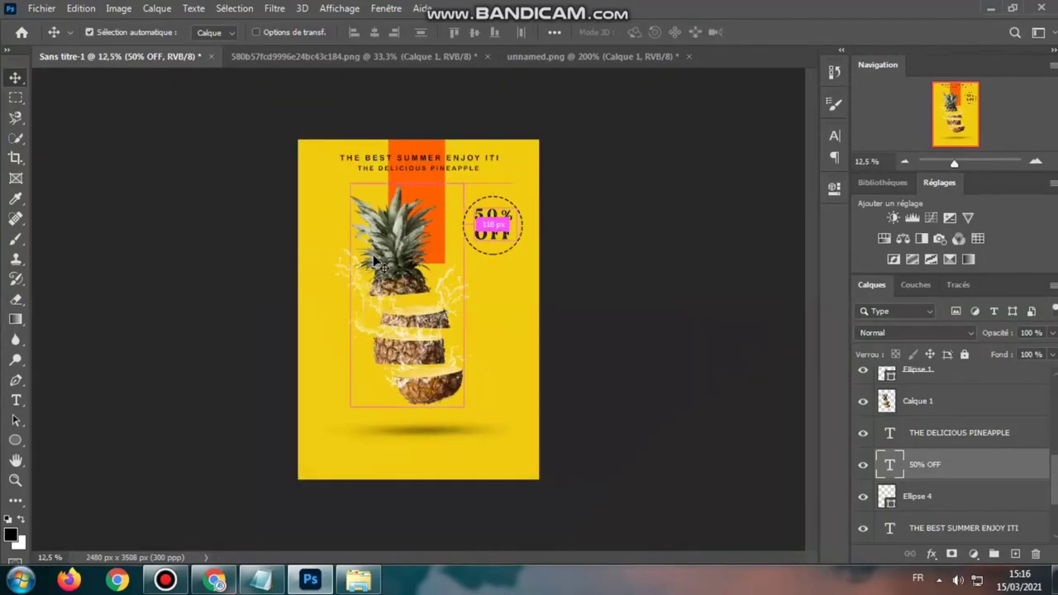
pyautogui.hotkey('ctrl', '+')
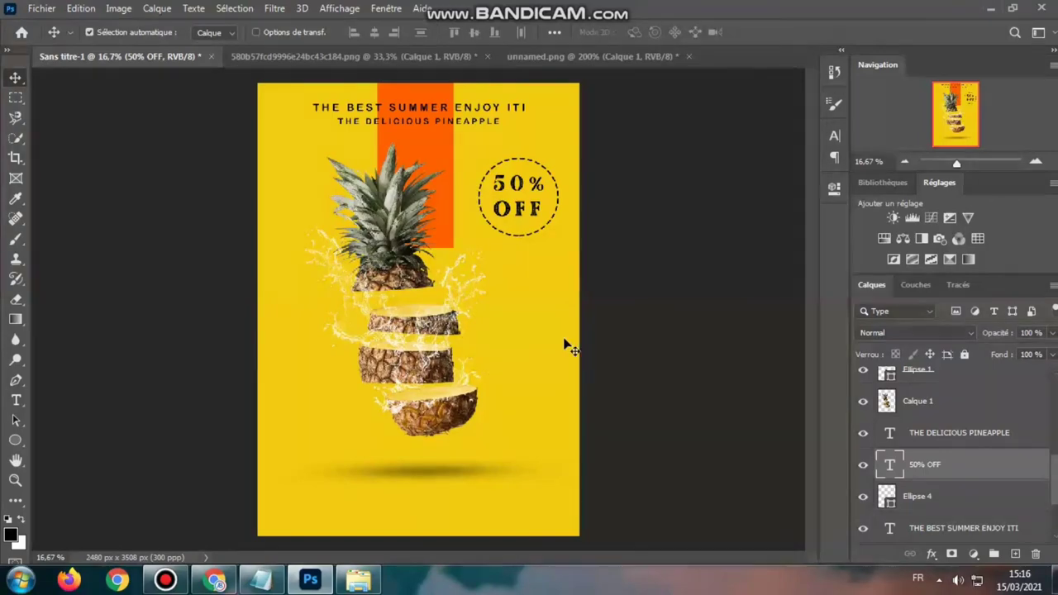
pyautogui.hotkey('ctrl', '+')
pyautogui.scroll(-2, 584, 373)
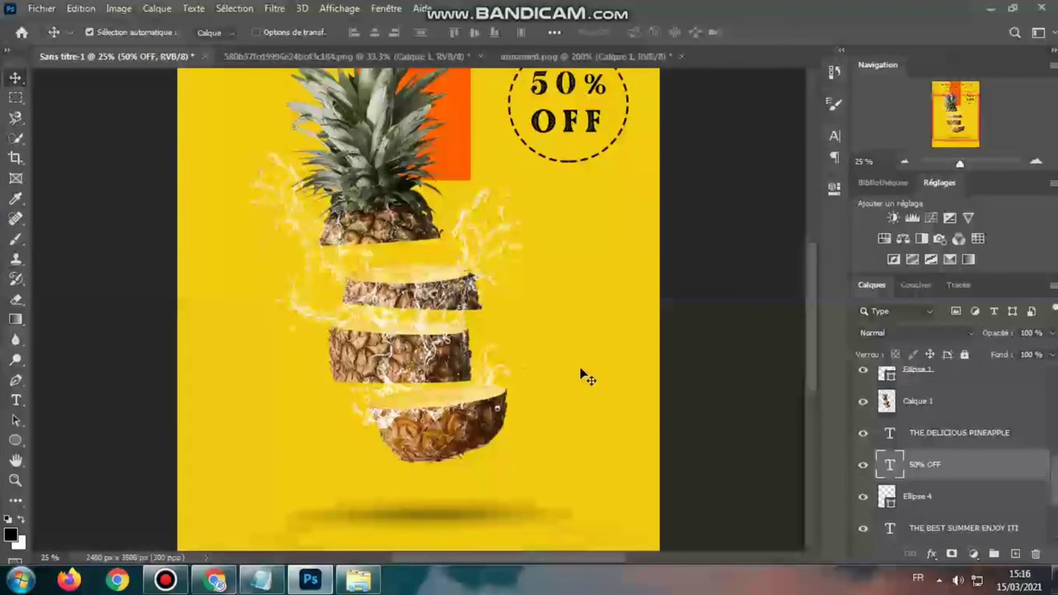
pyautogui.scroll(-3, 583, 373)
pyautogui.click(16, 400)
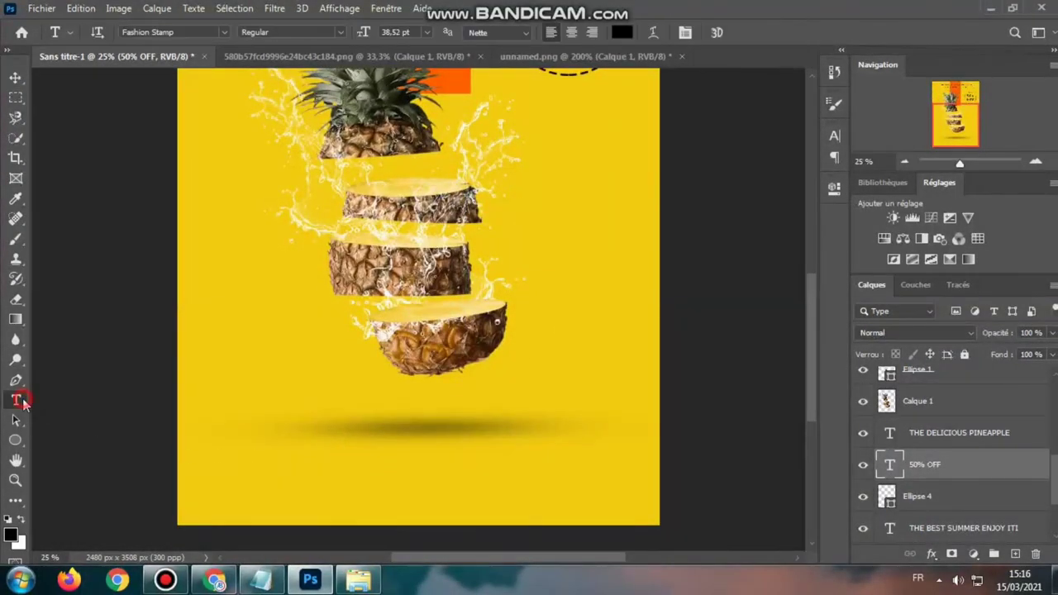
pyautogui.click(330, 471)
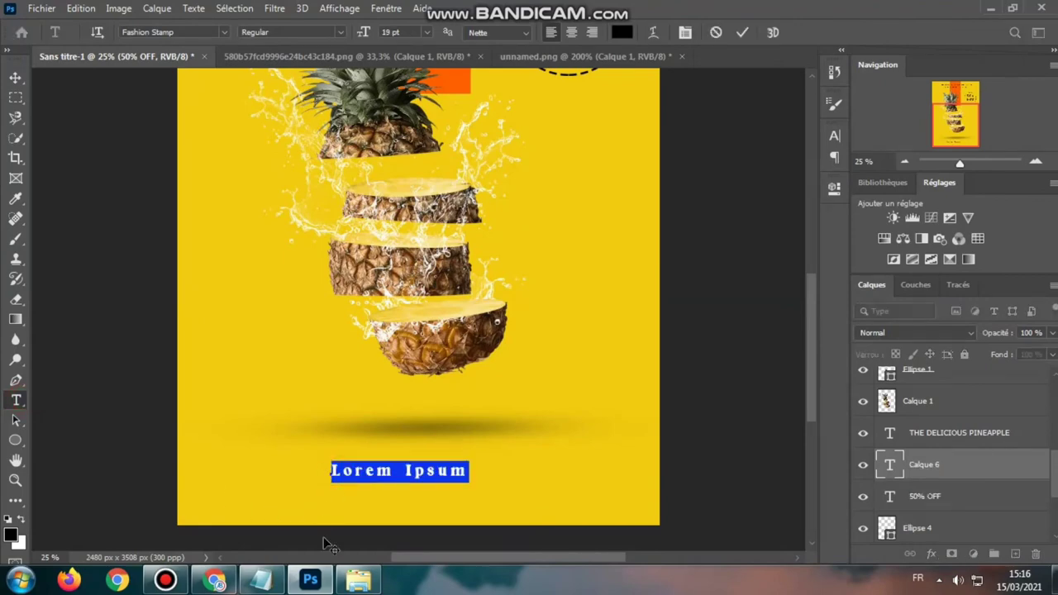
# Copy the phone-number and web-address lines from the Notepad notes.
pyautogui.click(260, 579)
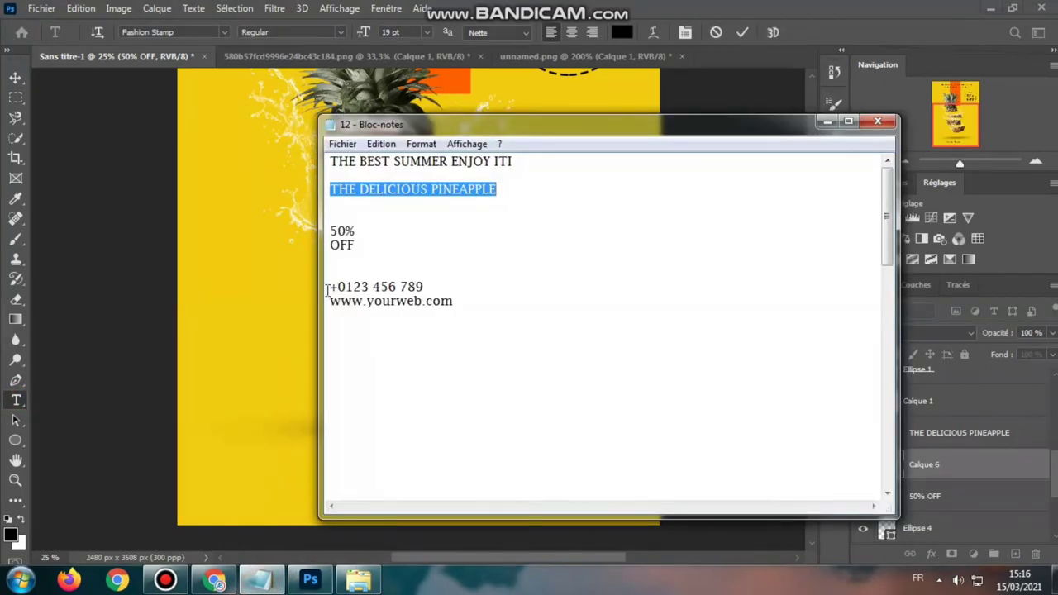
pyautogui.moveTo(327, 290); pyautogui.dragTo(424, 287)
pyautogui.rightClick(388, 286)
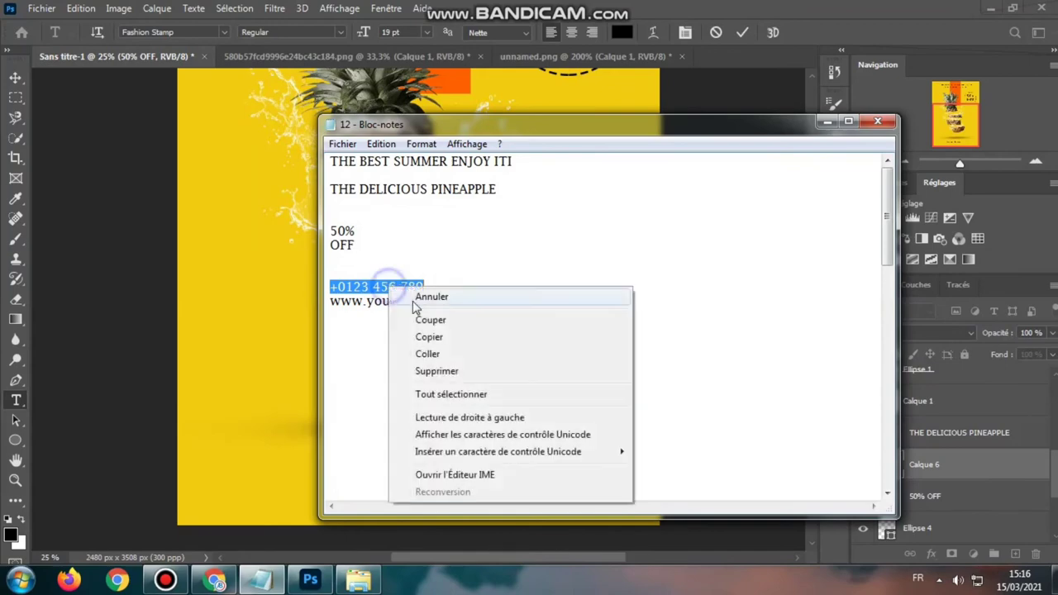
pyautogui.click(358, 293)
pyautogui.moveTo(330, 288); pyautogui.dragTo(464, 298)
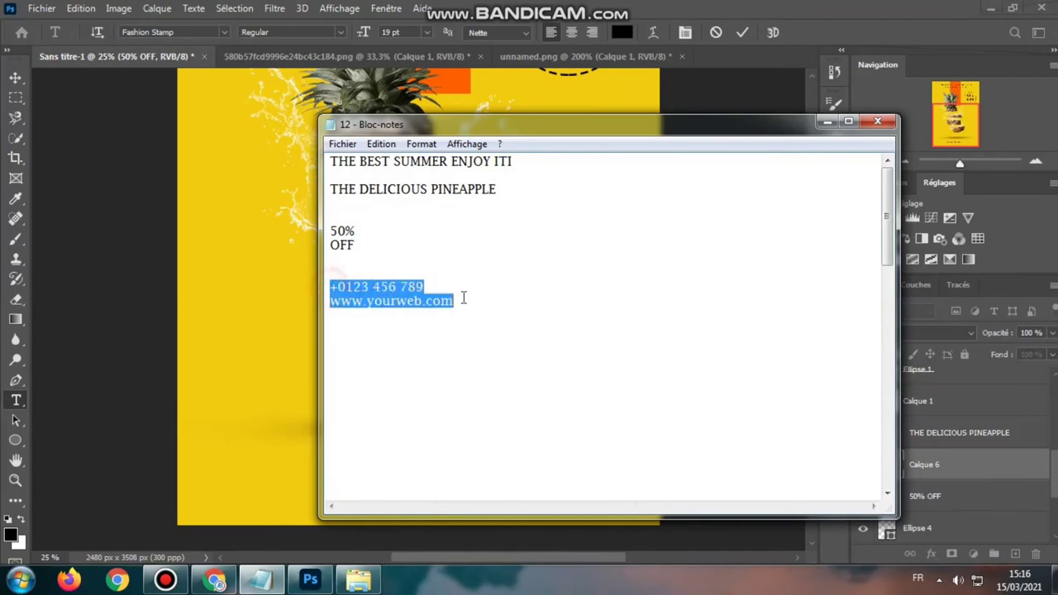
pyautogui.rightClick(388, 296)
pyautogui.click(447, 348)
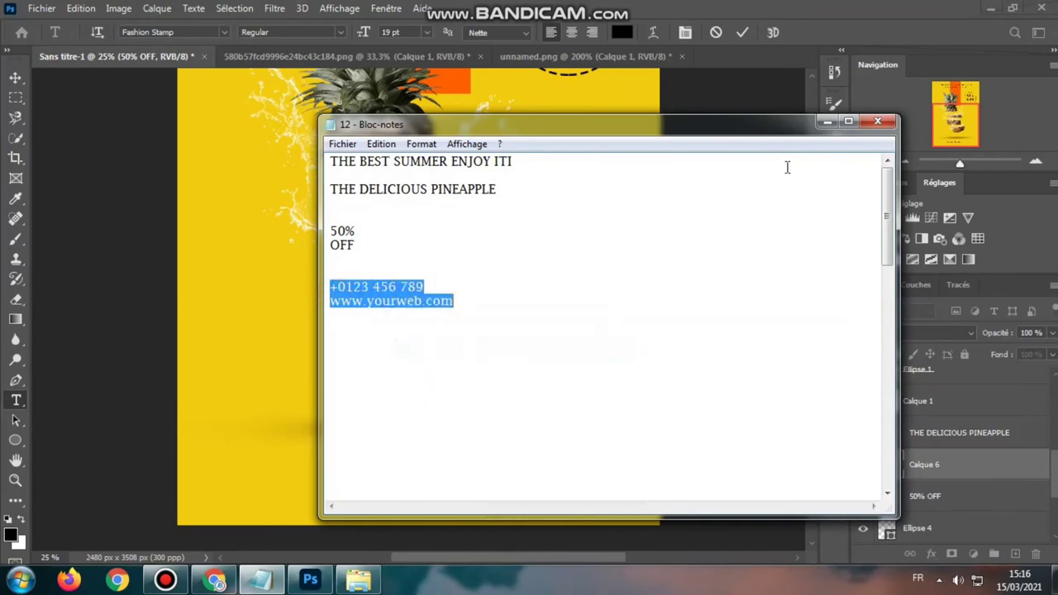
pyautogui.click(826, 121)
# Paste the phone and web-address lines over the placeholder and position them near the bottom.
pyautogui.rightClick(428, 471)
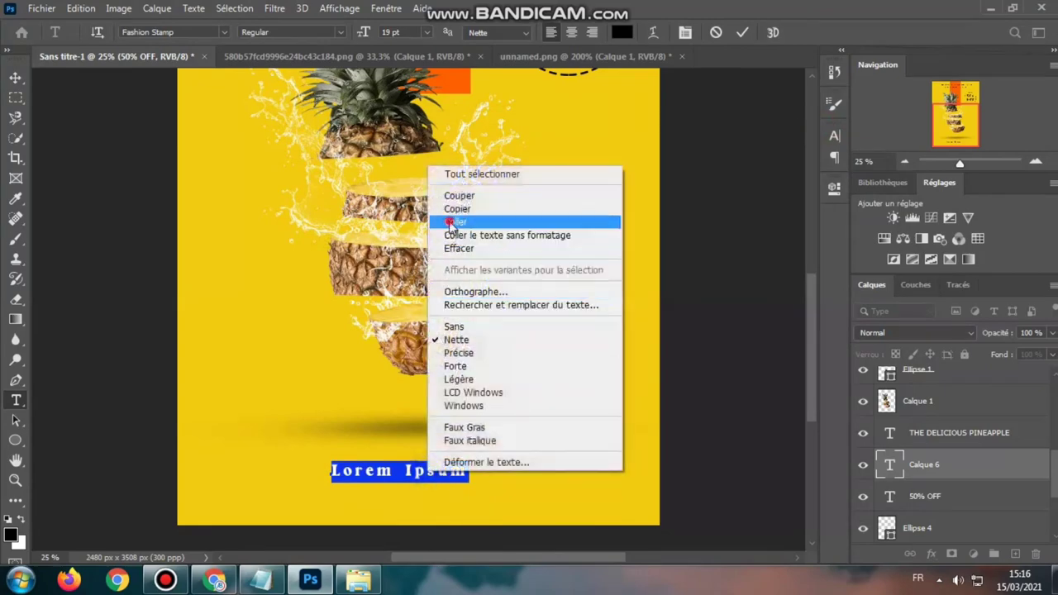
pyautogui.click(456, 222)
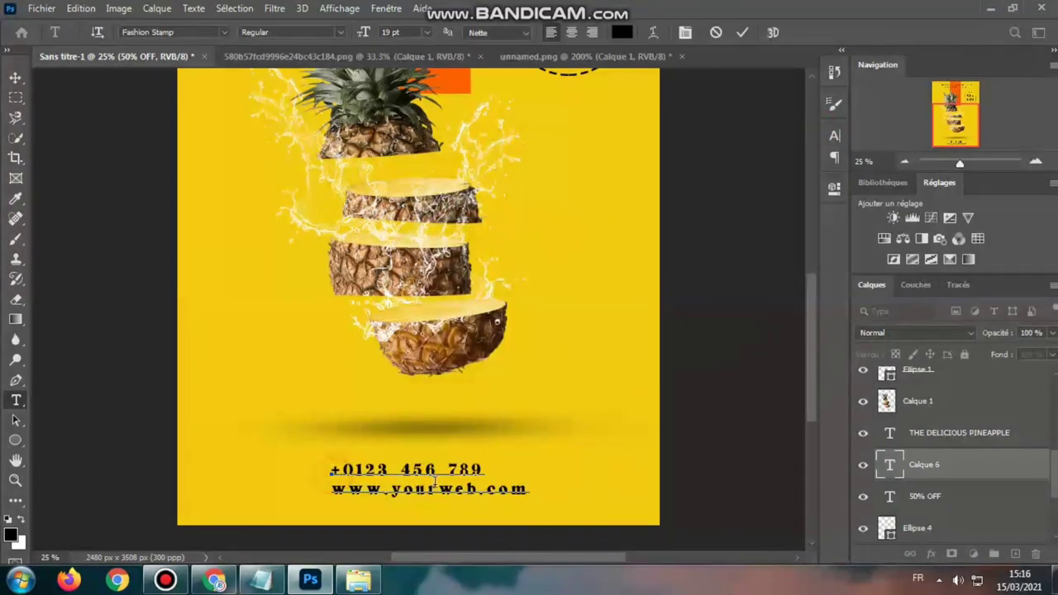
pyautogui.write('.')
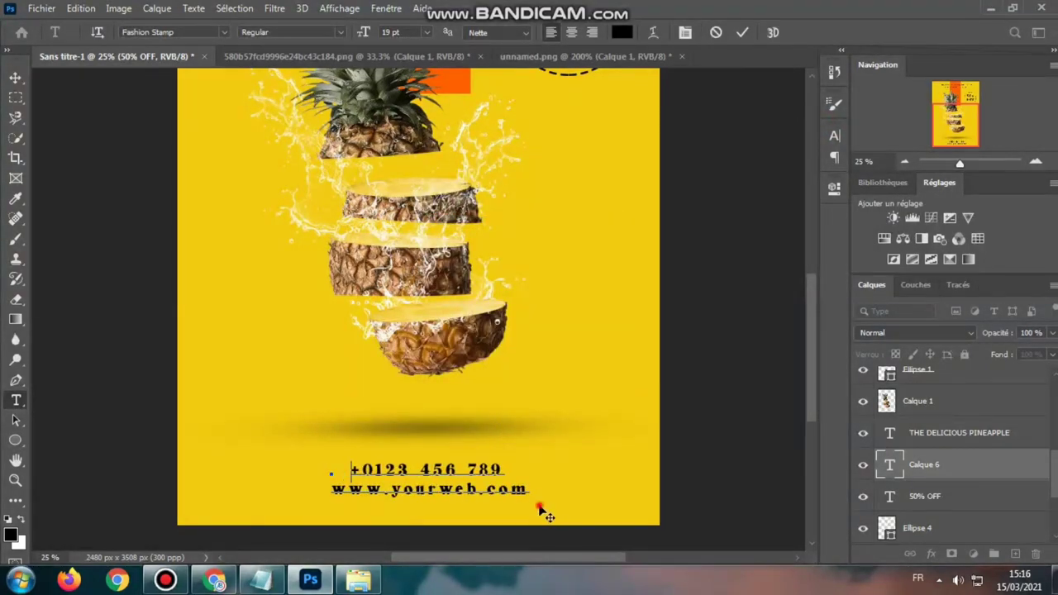
pyautogui.moveTo(542, 509); pyautogui.dragTo(531, 517)
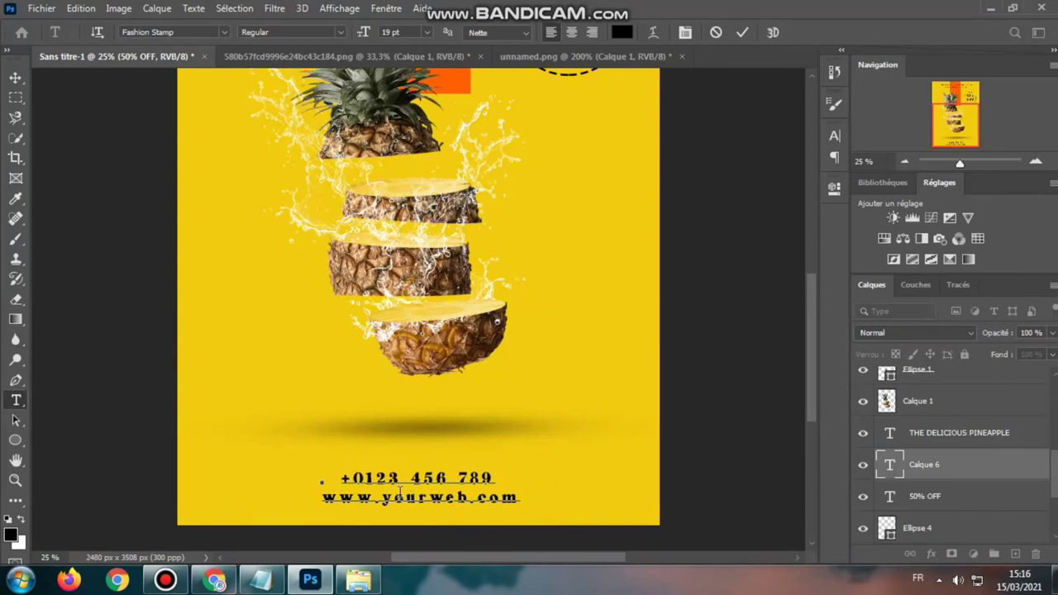
# Set both contact lines in Arial Rounded MT Bold.
pyautogui.moveTo(395, 479); pyautogui.dragTo(521, 501)
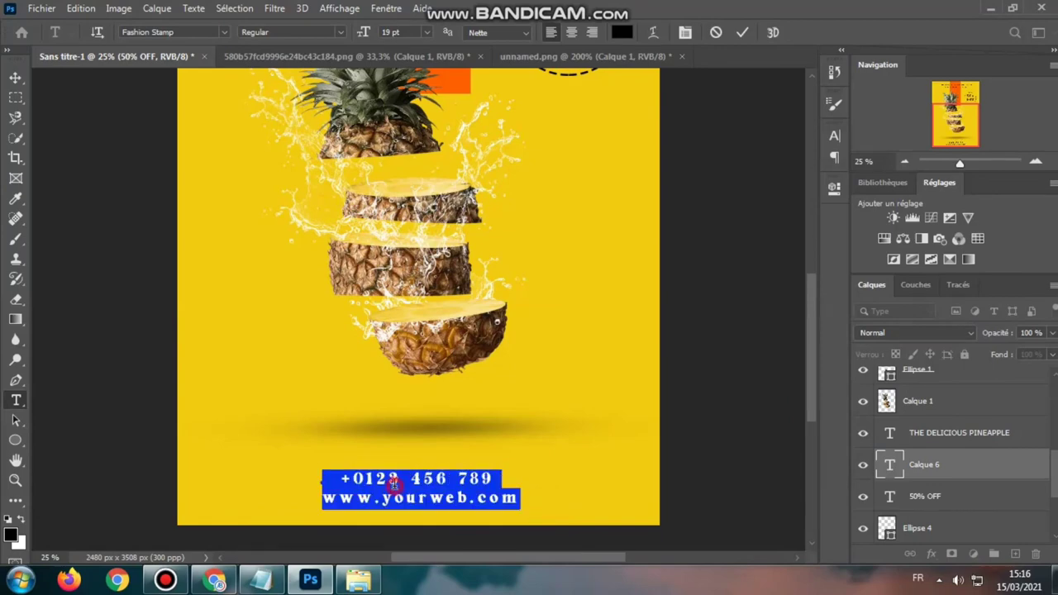
pyautogui.click(834, 136)
pyautogui.click(742, 159)
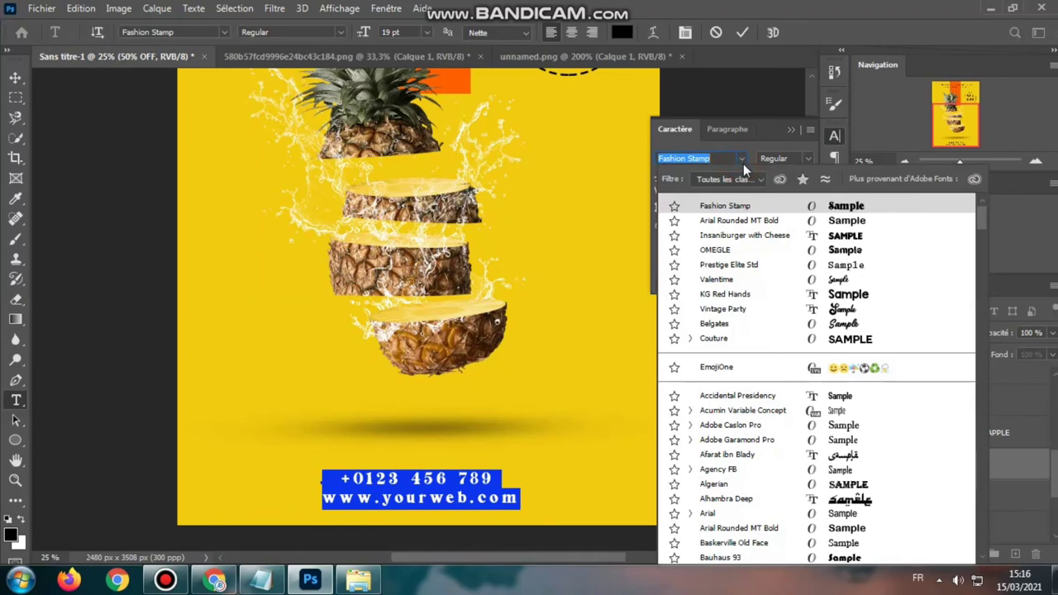
pyautogui.click(840, 222)
pyautogui.click(343, 478)
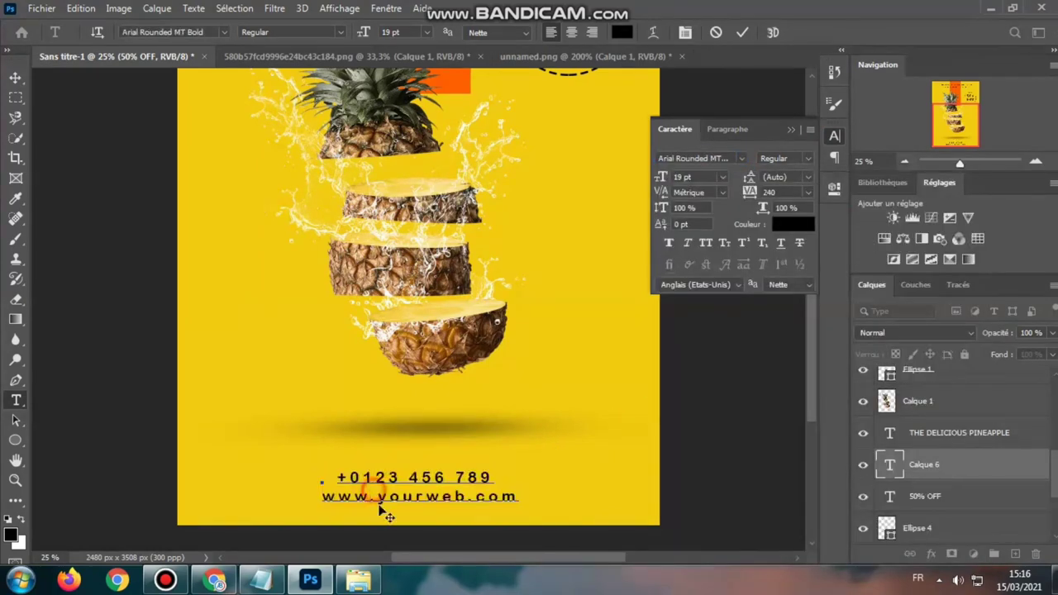
pyautogui.hotkey('ctrl', '-')
pyautogui.click(509, 531)
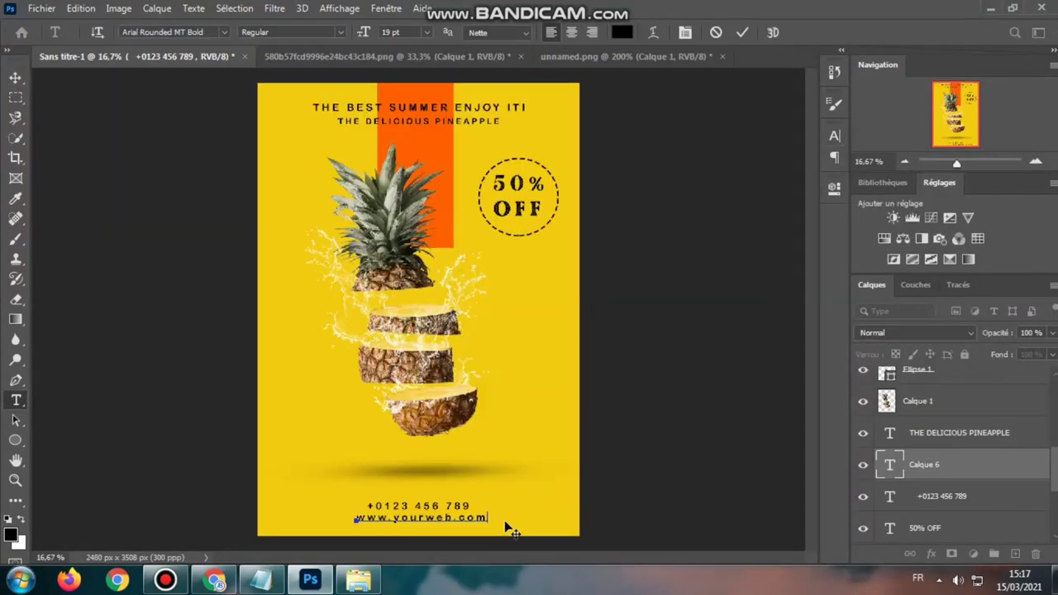
# Commit the text and move the phone and website layers together beneath the pineapple's shadow.
pyautogui.click(743, 33)
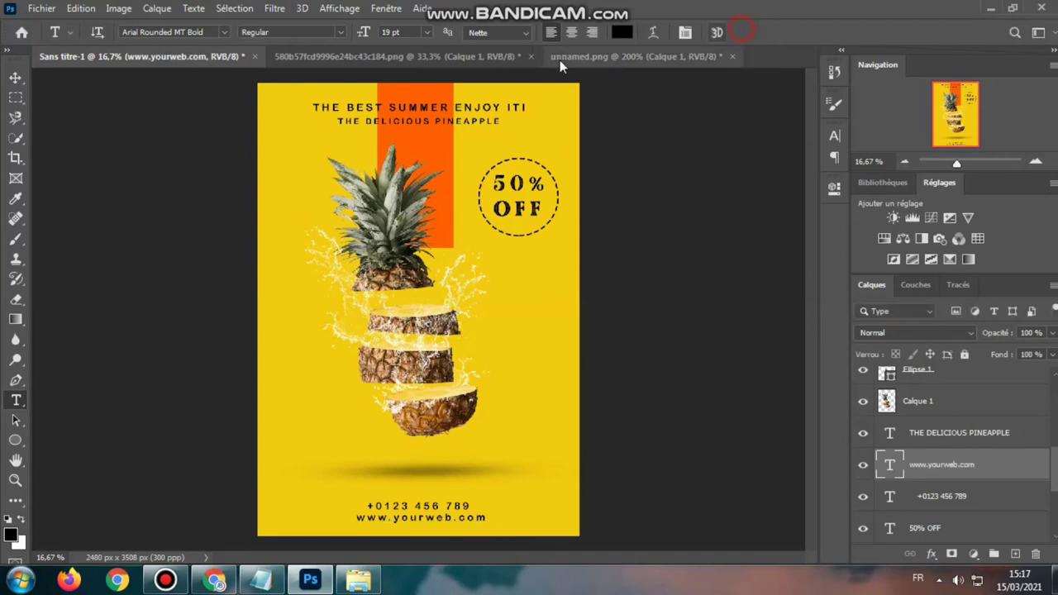
pyautogui.press('v')
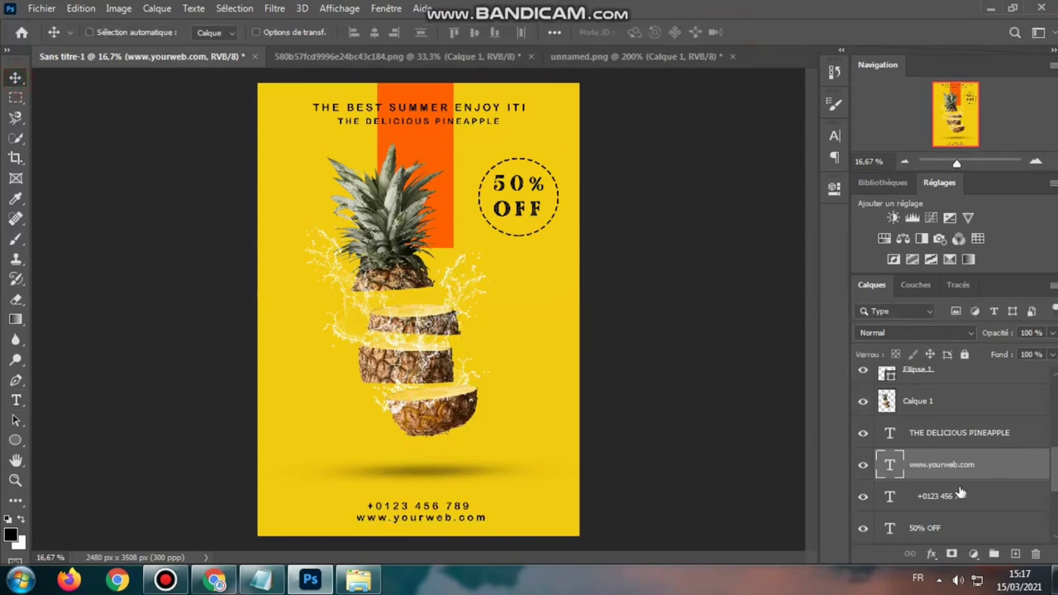
pyautogui.keyDown('shift'); pyautogui.click(942, 498); pyautogui.keyUp('shift')
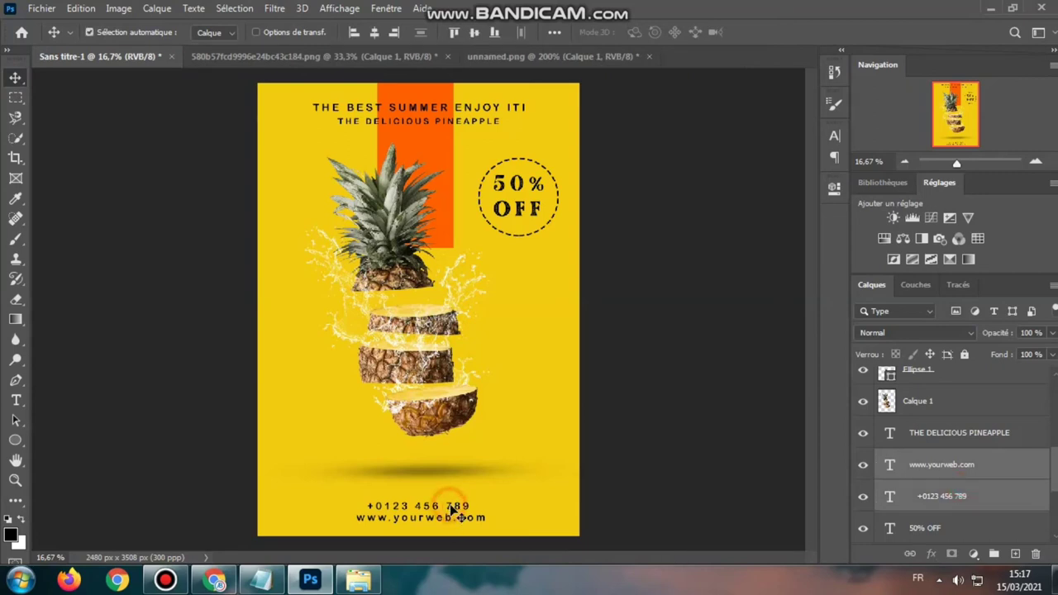
pyautogui.moveTo(449, 506); pyautogui.dragTo(448, 508)
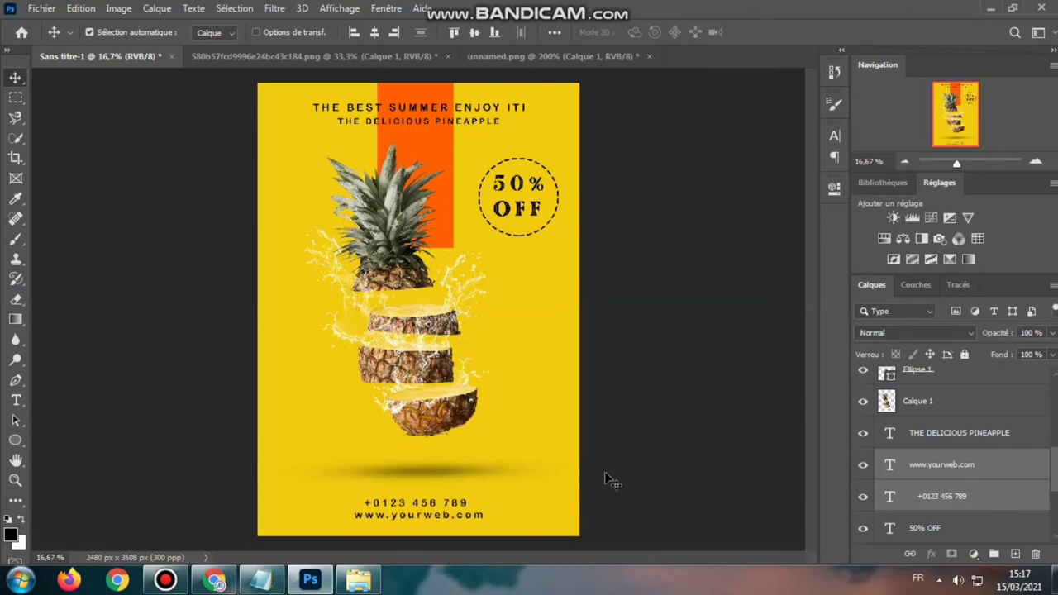
pyautogui.hotkey('ctrl', '-')
pyautogui.hotkey('ctrl', '+')
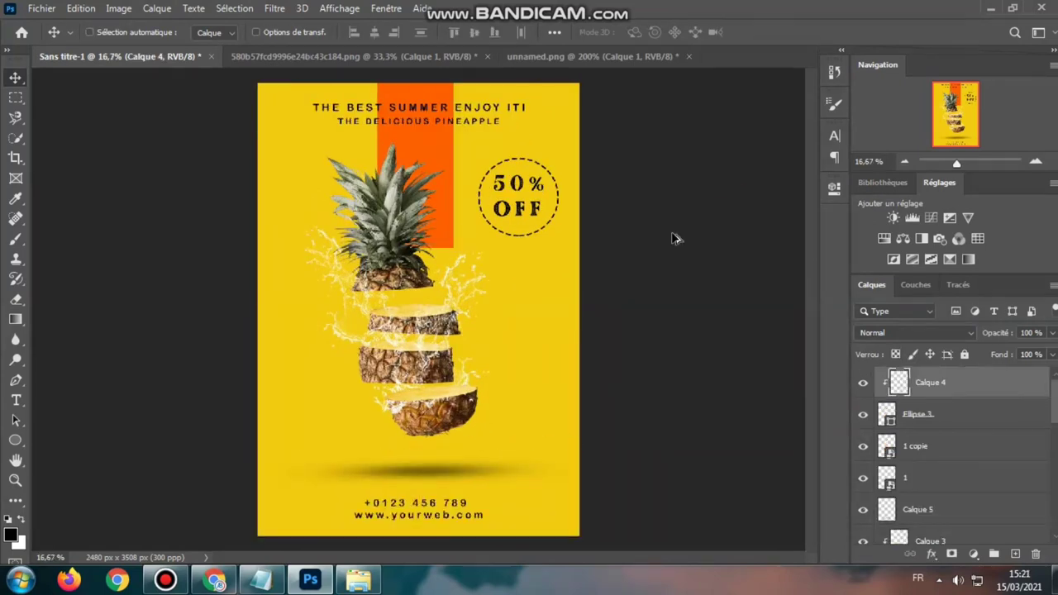
# Stamp all visible layers into a new merged layer and open it in the Camera Raw Filter.
pyautogui.hotkey('ctrl', 'shift', 'alt', 'e')
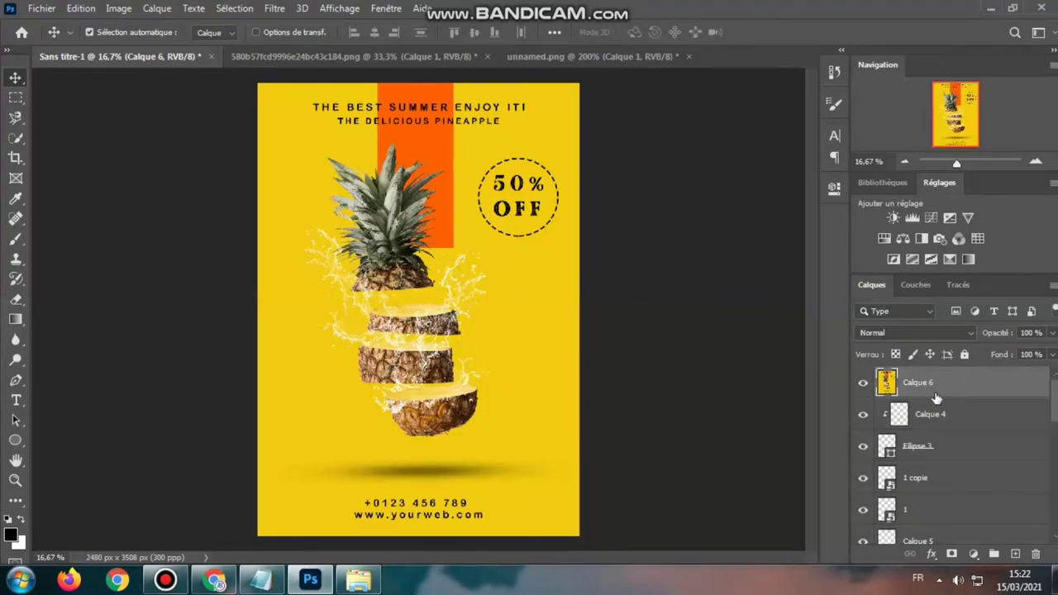
pyautogui.click(275, 9)
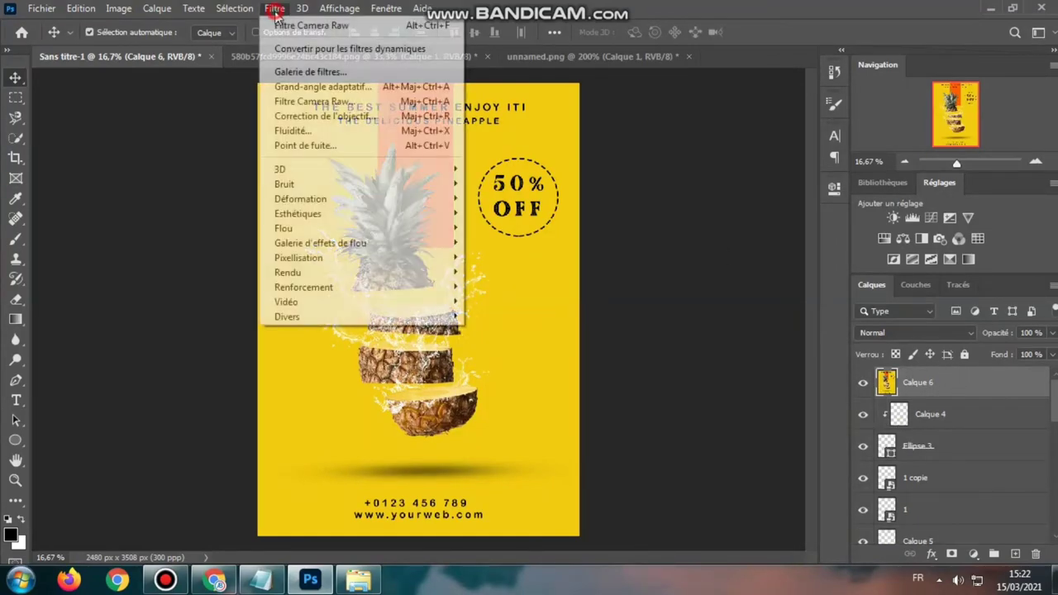
pyautogui.click(308, 101)
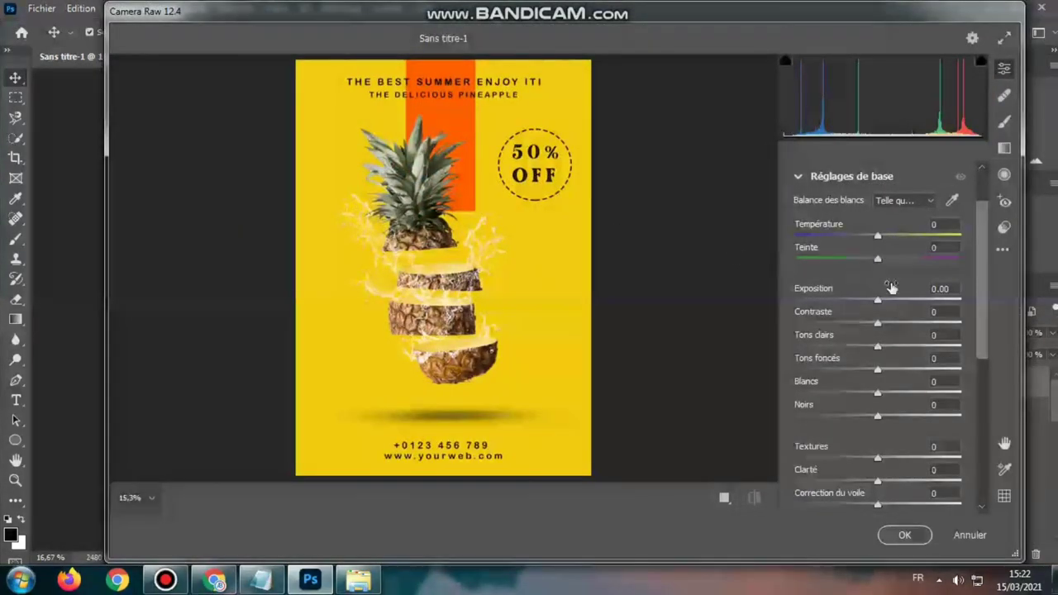
# Set Camera Raw temperature to +5, tint to -7 and contrast to +14.
pyautogui.click(935, 224)
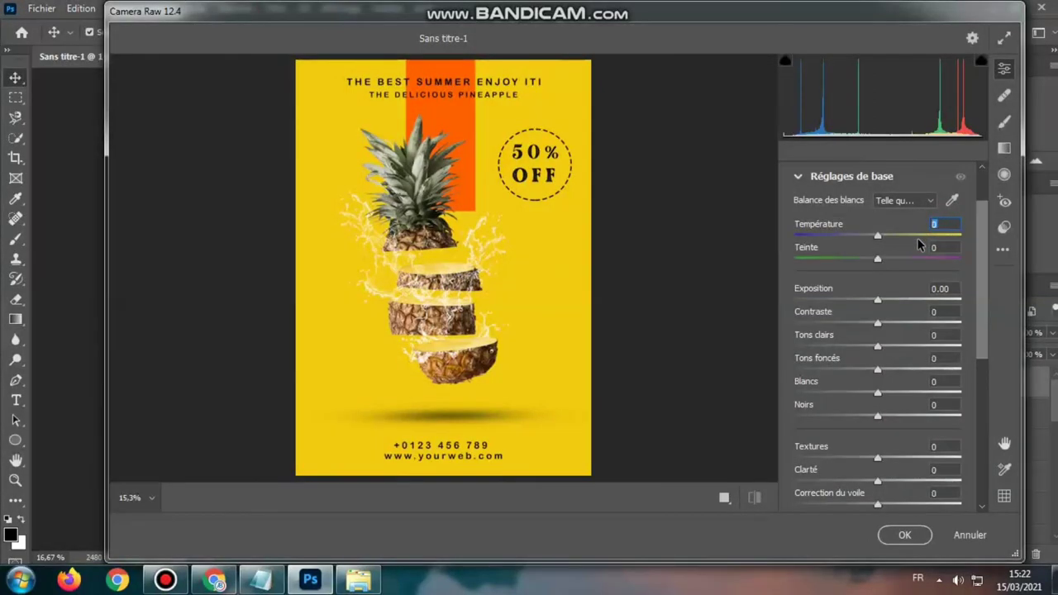
pyautogui.write('5')
pyautogui.click(946, 247)
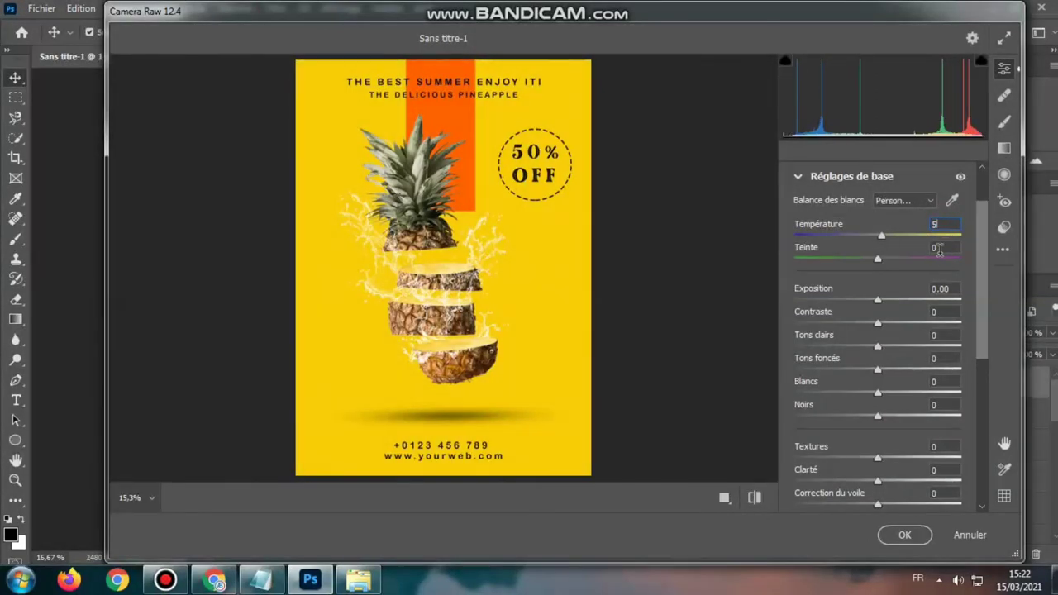
pyautogui.click(875, 263)
pyautogui.moveTo(875, 263); pyautogui.dragTo(872, 263)
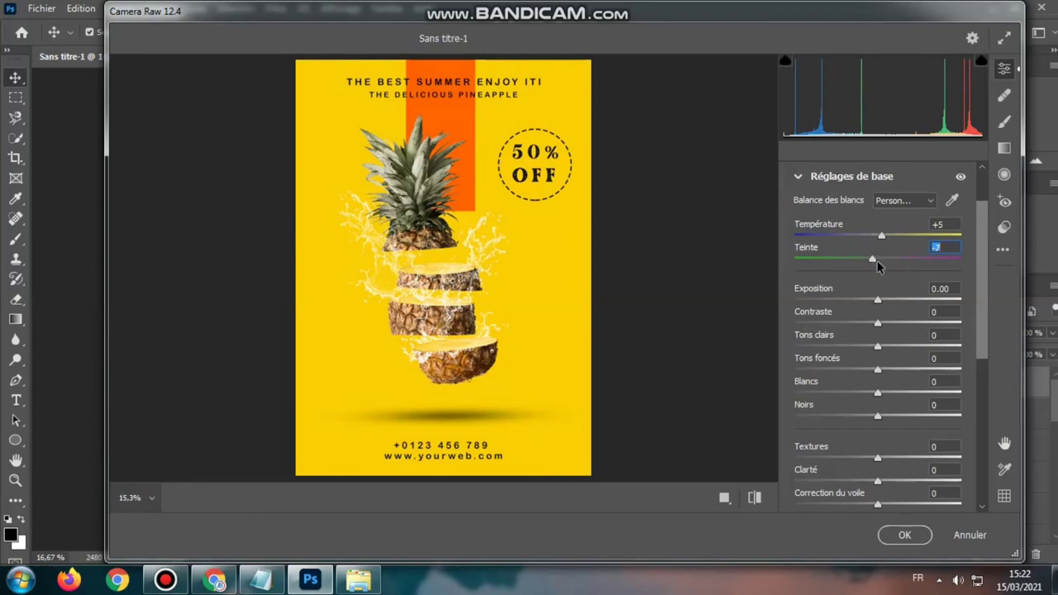
pyautogui.click(905, 318)
pyautogui.write('14')
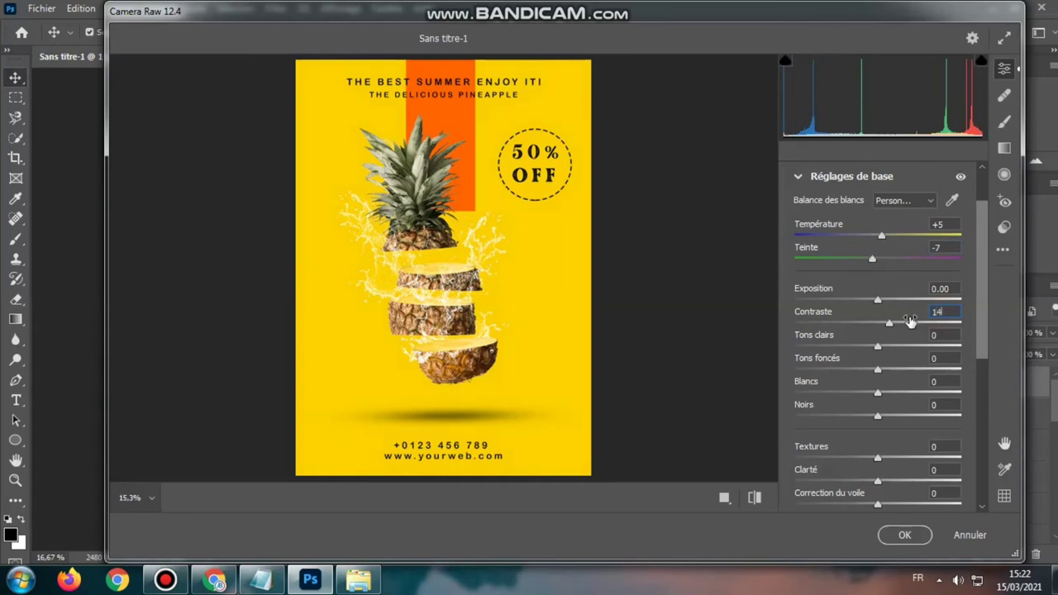
# Set highlights -14, shadows -17, whites +4, texture +18 and clarity +5.
pyautogui.moveTo(878, 346); pyautogui.dragTo(867, 348)
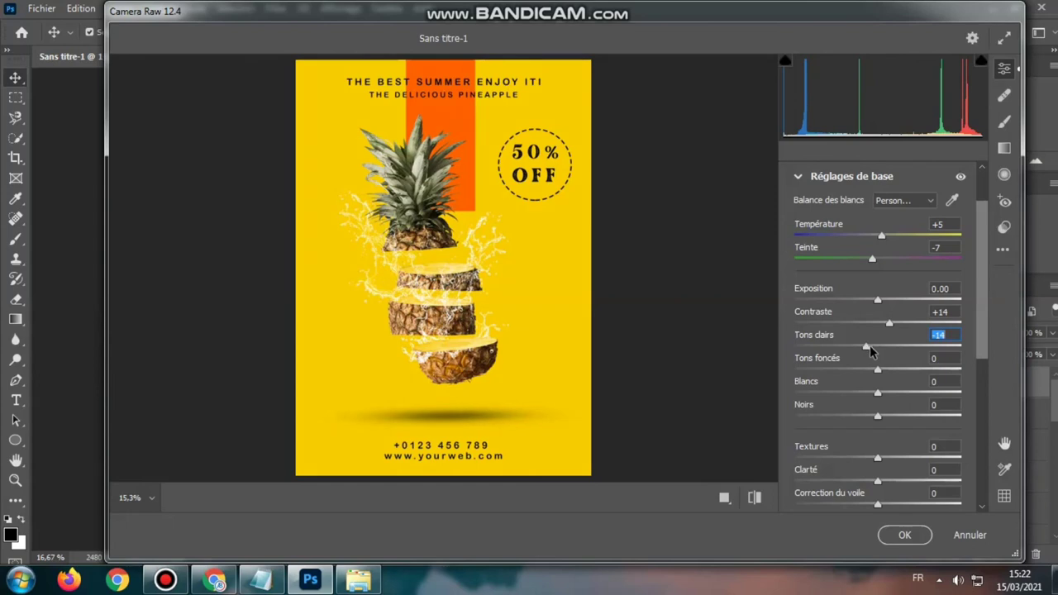
pyautogui.moveTo(878, 370); pyautogui.dragTo(863, 376)
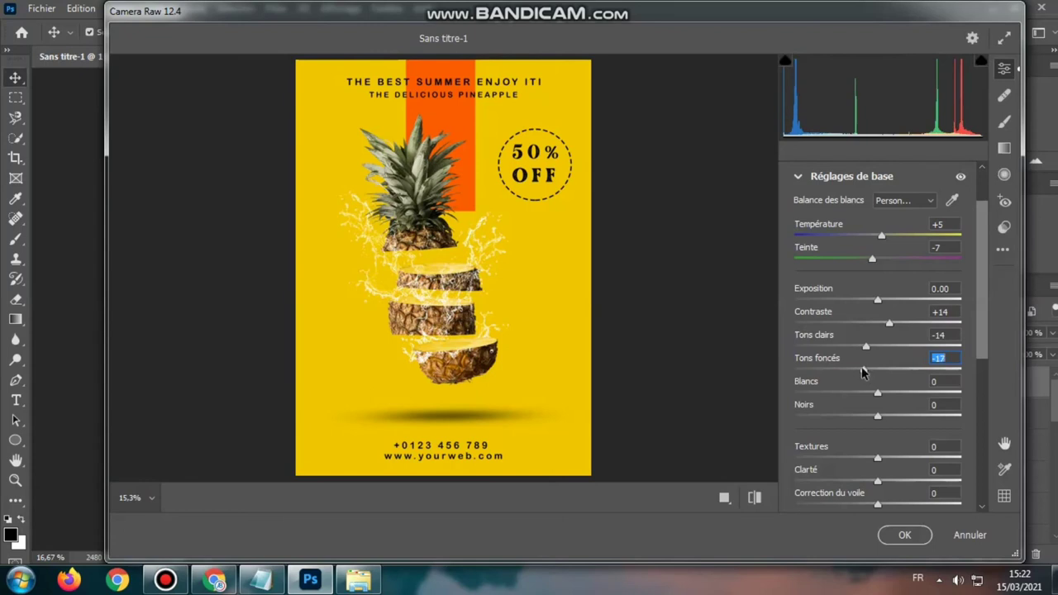
pyautogui.moveTo(876, 395); pyautogui.dragTo(870, 422)
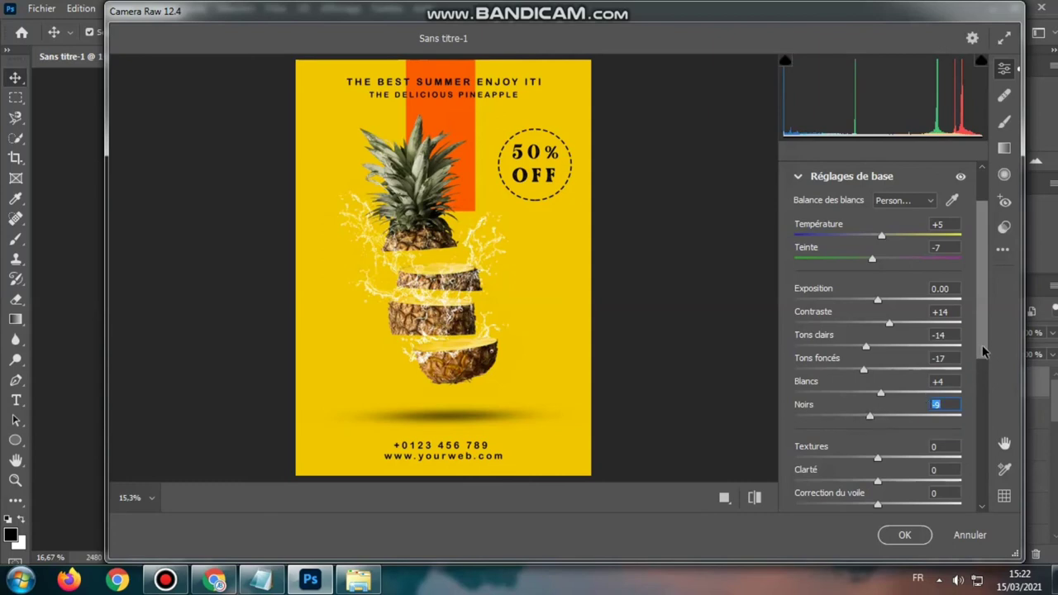
pyautogui.moveTo(982, 345); pyautogui.dragTo(975, 397)
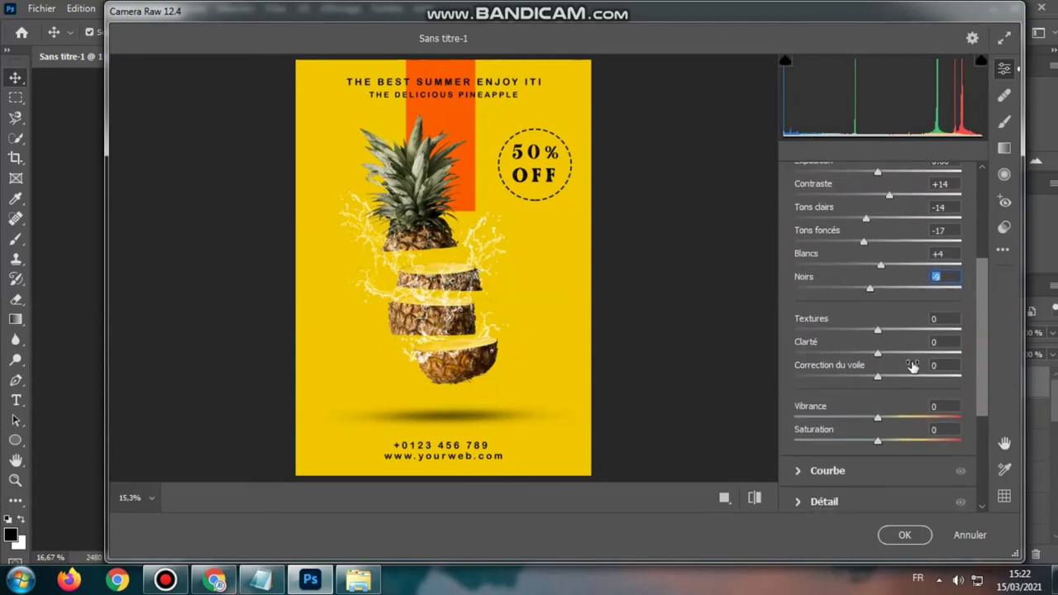
pyautogui.moveTo(878, 332); pyautogui.dragTo(889, 337)
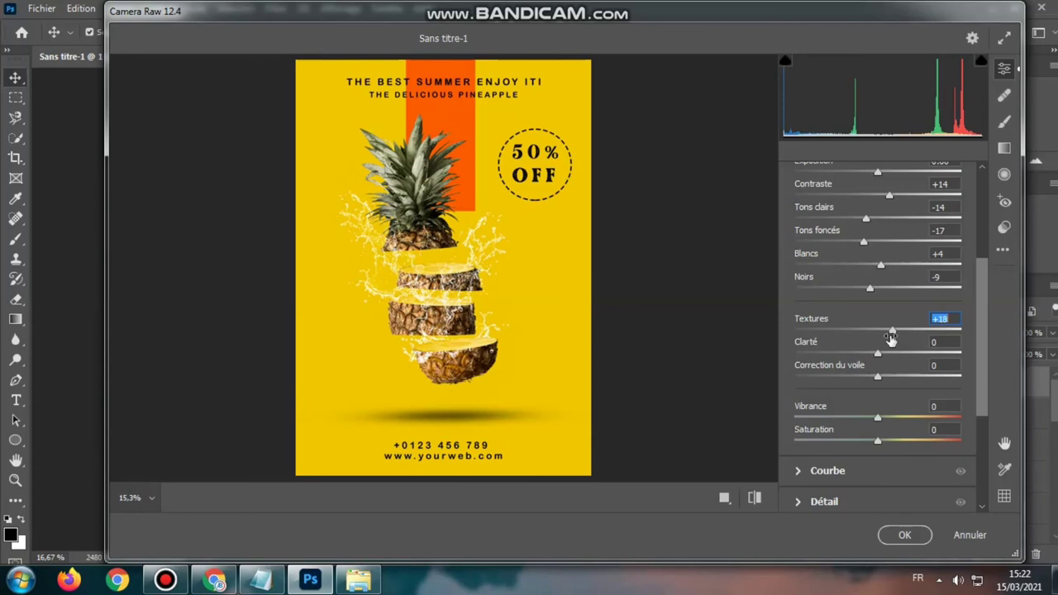
pyautogui.moveTo(878, 353); pyautogui.dragTo(883, 354)
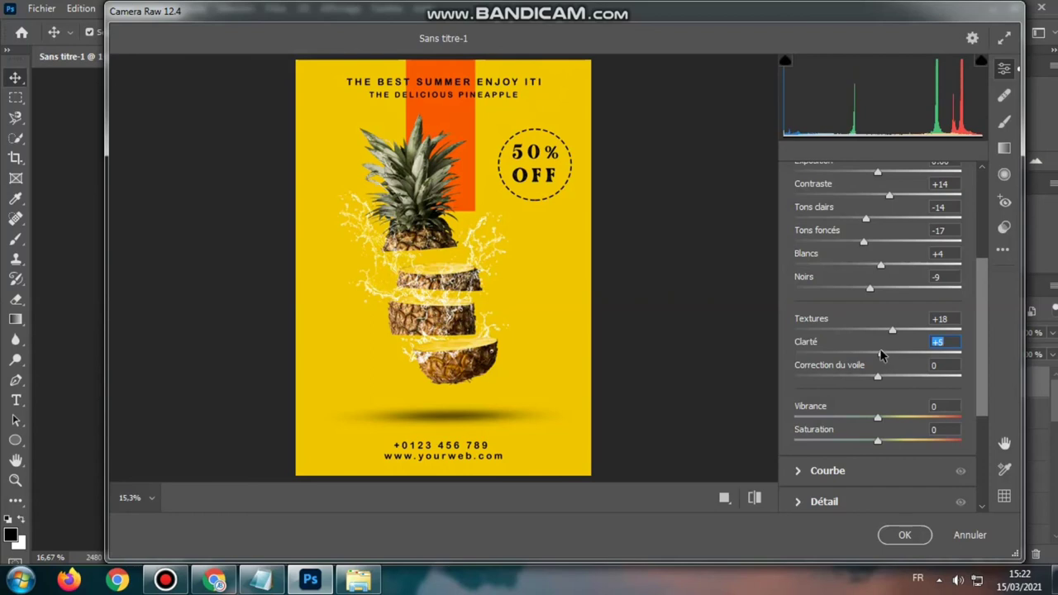
pyautogui.moveTo(981, 353)
pyautogui.mouseDown()
pyautogui.moveTo(986, 296)
pyautogui.moveTo(981, 308)
pyautogui.mouseUp()
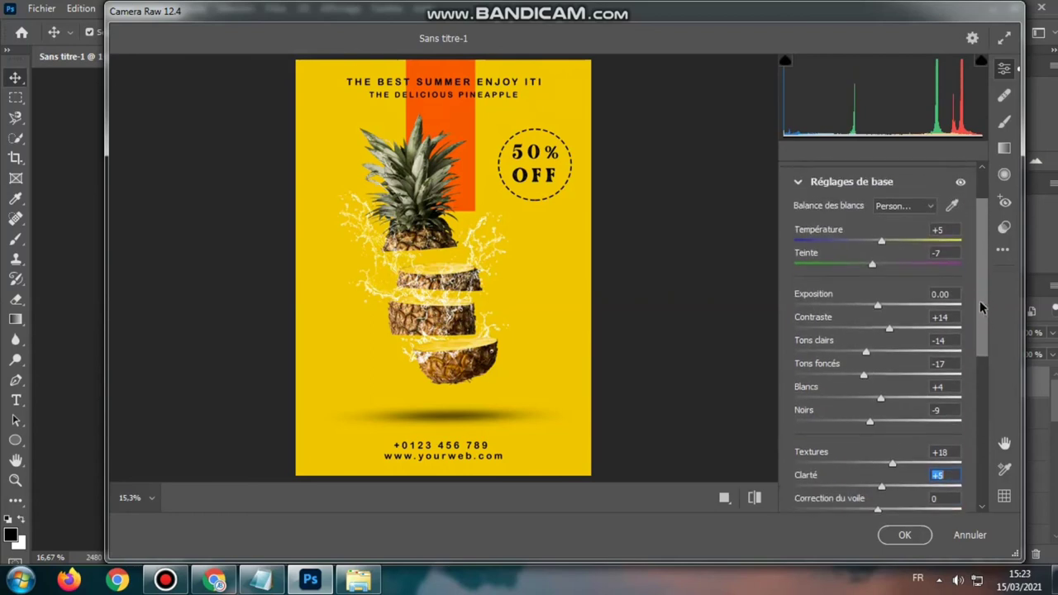
# Apply the Camera Raw adjustments and compare before and after by toggling the layer's visibility.
pyautogui.click(903, 531)
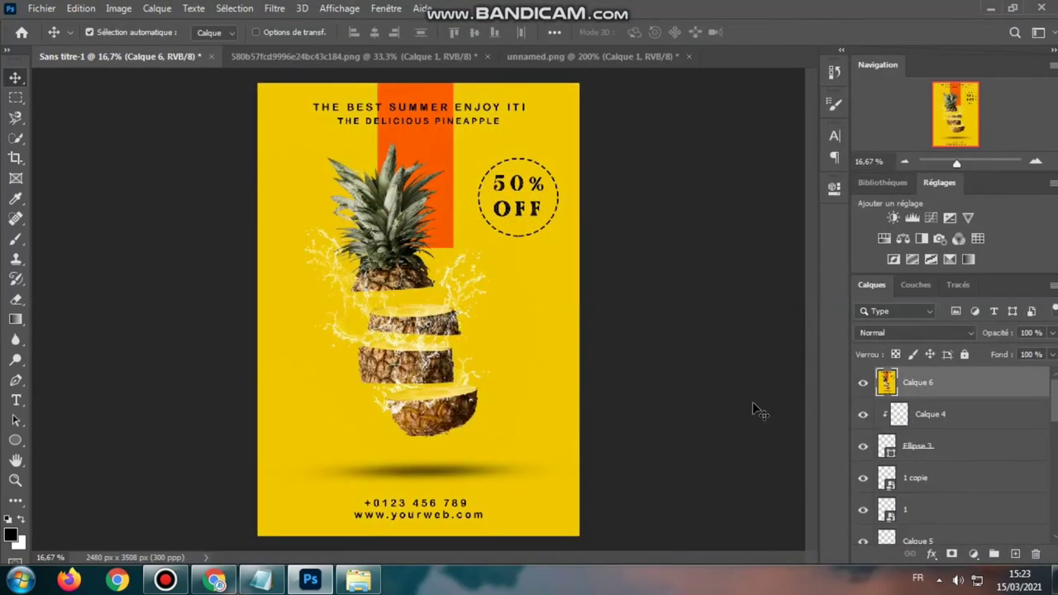
pyautogui.click(862, 384)
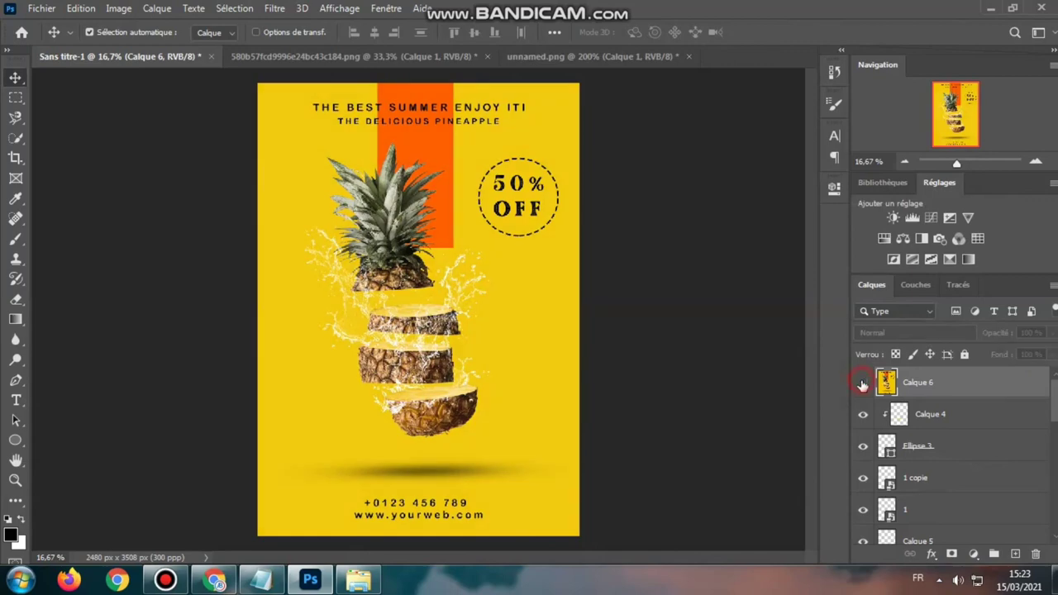
pyautogui.click(862, 384)
pyautogui.hotkey('ctrl', '-')
pyautogui.hotkey('ctrl', '-')
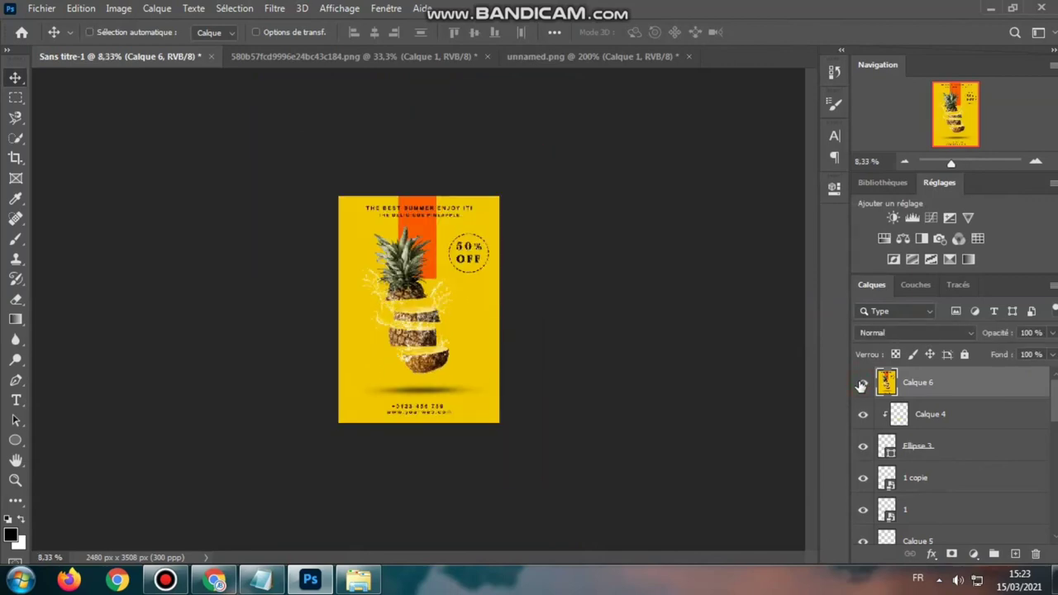
pyautogui.hotkey('ctrl', '+')
pyautogui.hotkey('ctrl', '+')
pyautogui.hotkey('ctrl', '+')
pyautogui.hotkey('ctrl', '-')
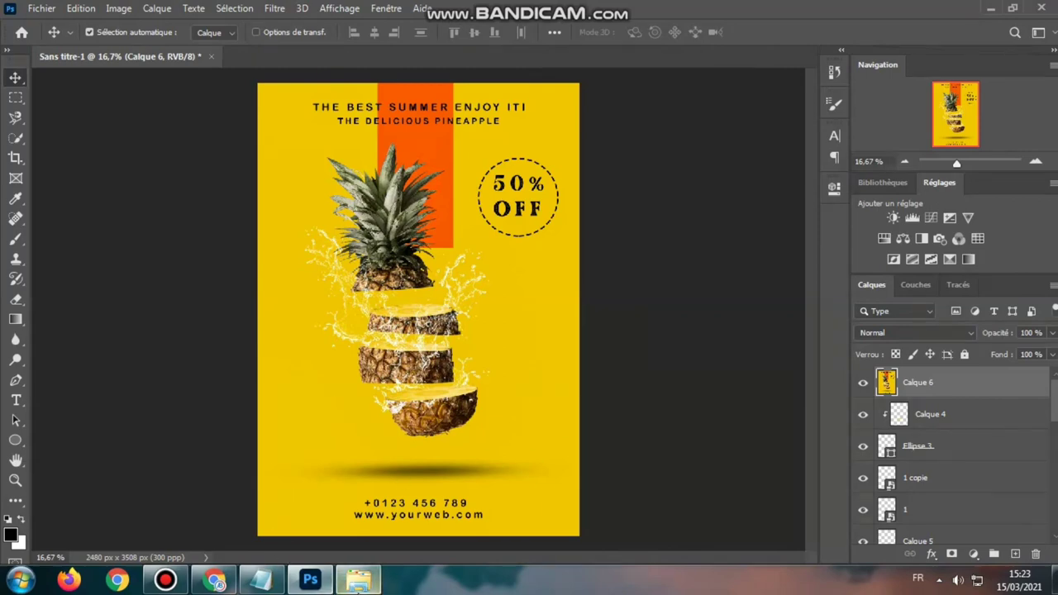
pyautogui.click(358, 579)
# Open 21408650.psd, enter the Your Design Here smart object, and hide the Delete me! layer.
pyautogui.doubleClick(302, 124)
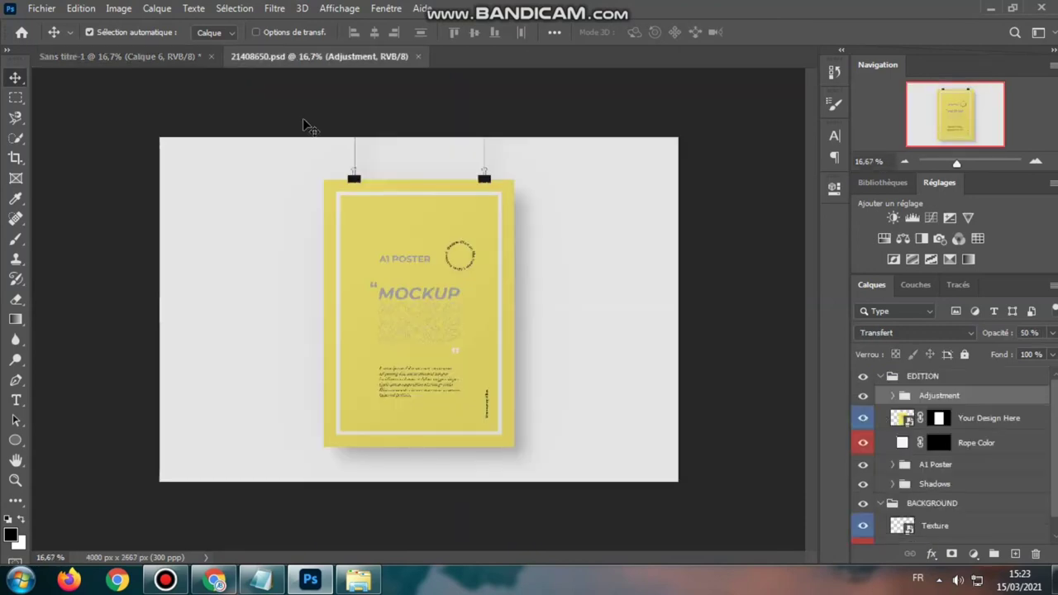
pyautogui.click(862, 427)
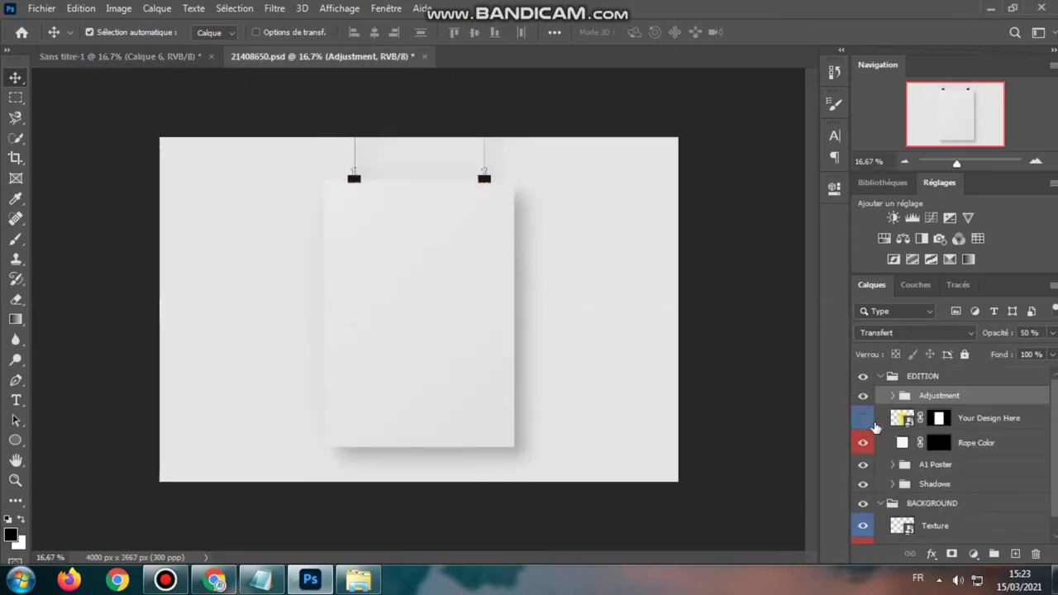
pyautogui.click(902, 419)
pyautogui.doubleClick(902, 419)
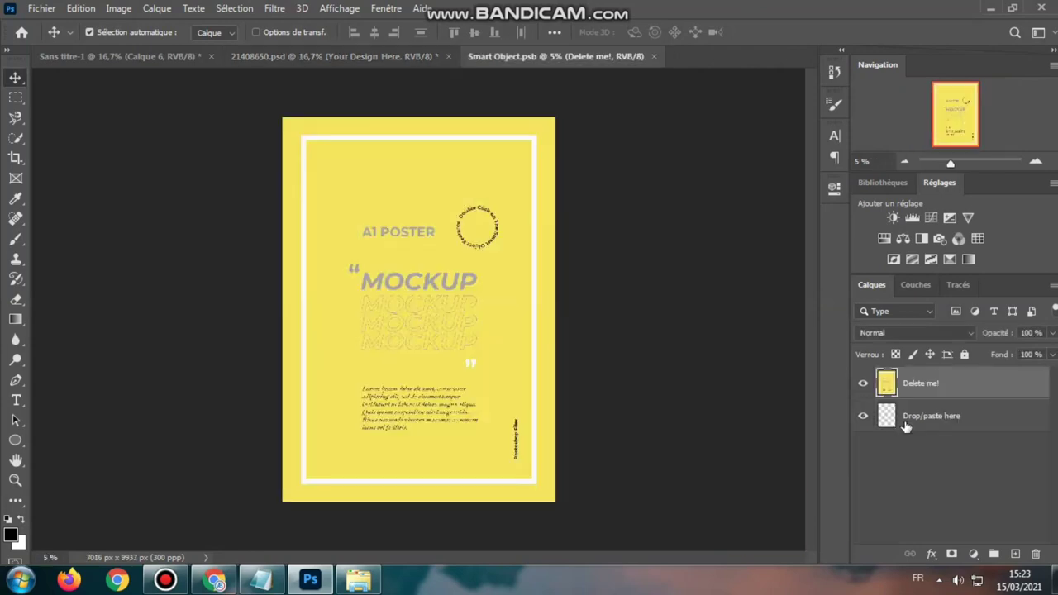
pyautogui.click(864, 384)
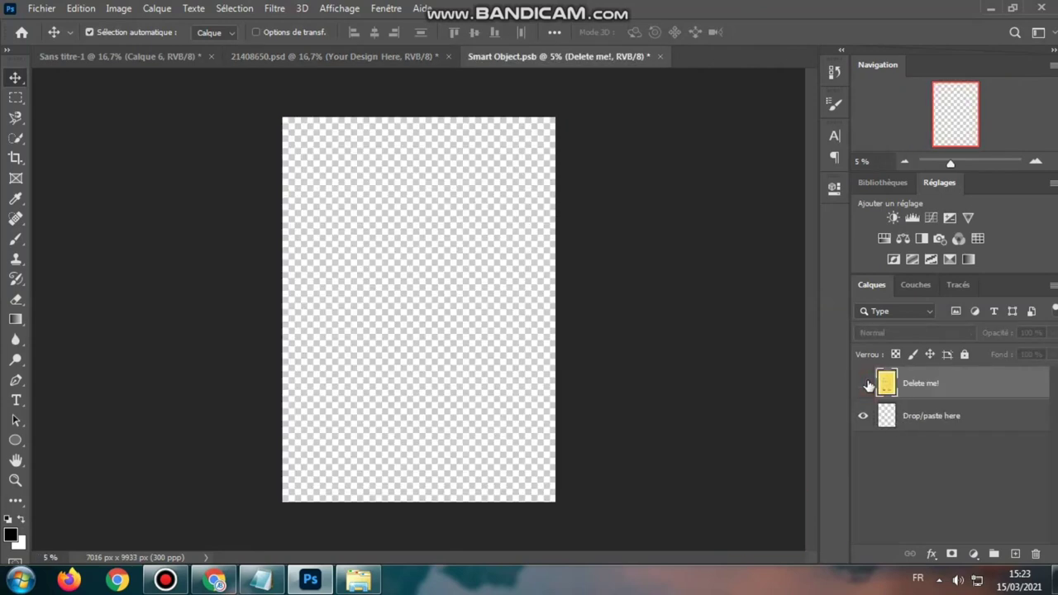
# Drag the pineapple poster into the smart object and scale it to fill the canvas.
pyautogui.click(155, 55)
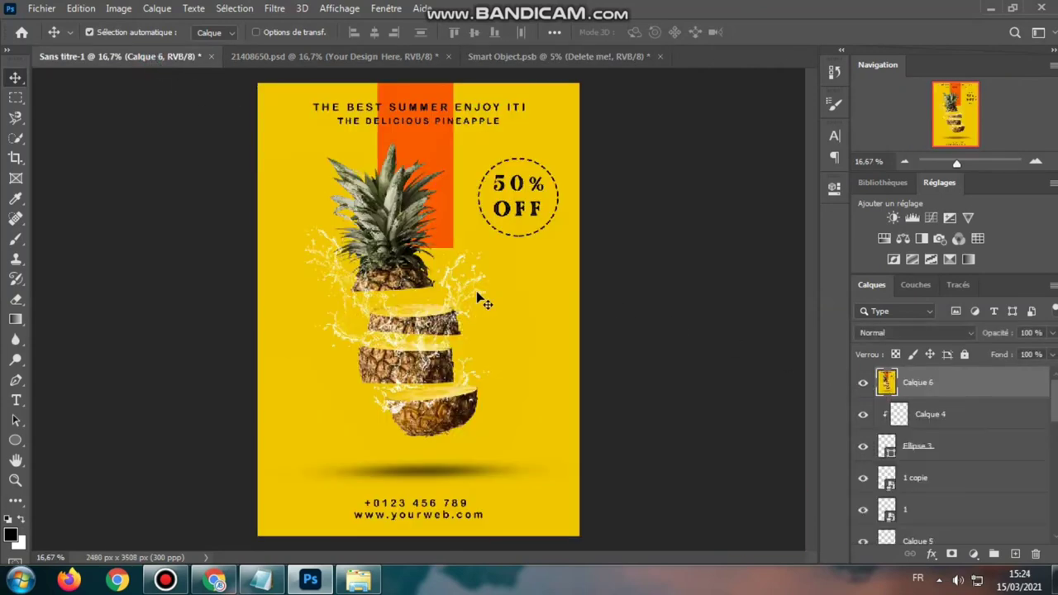
pyautogui.moveTo(492, 286)
pyautogui.mouseDown()
pyautogui.moveTo(606, 62)
pyautogui.moveTo(416, 324)
pyautogui.mouseUp()
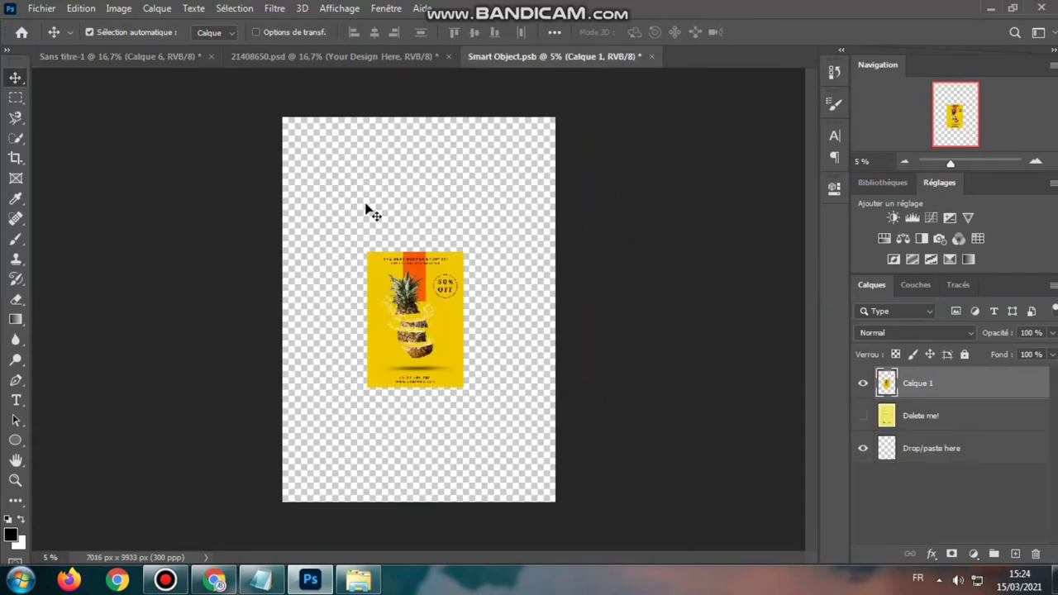
pyautogui.click(269, 33)
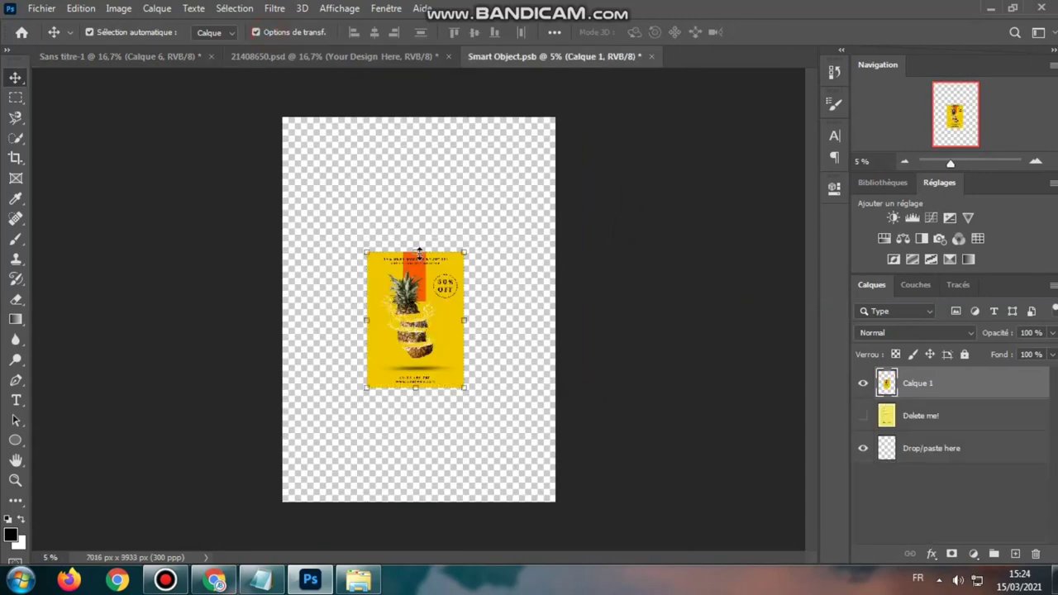
pyautogui.moveTo(419, 252); pyautogui.dragTo(414, 118)
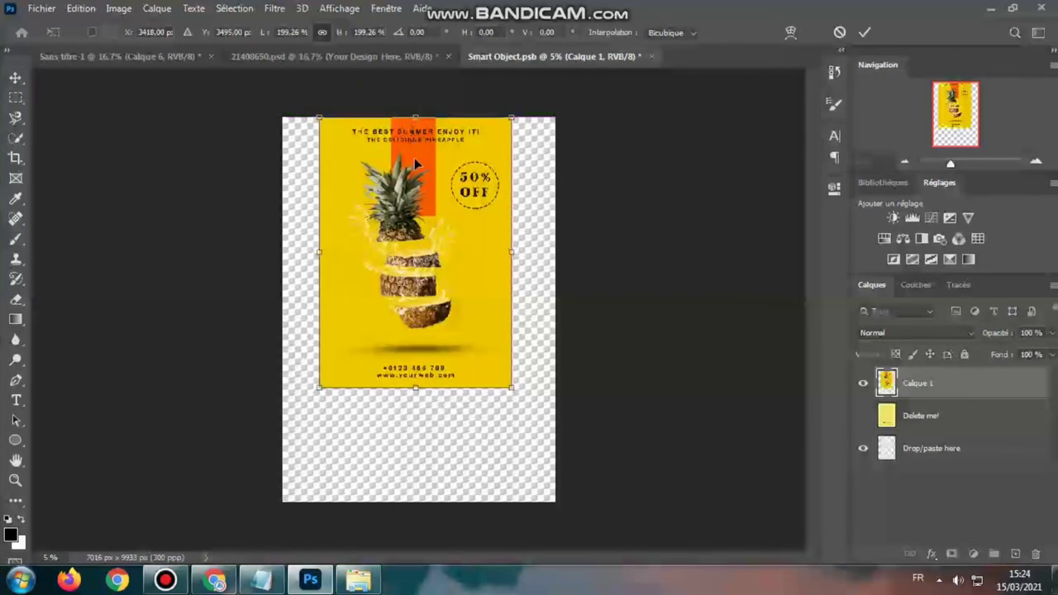
pyautogui.moveTo(416, 388); pyautogui.dragTo(421, 506)
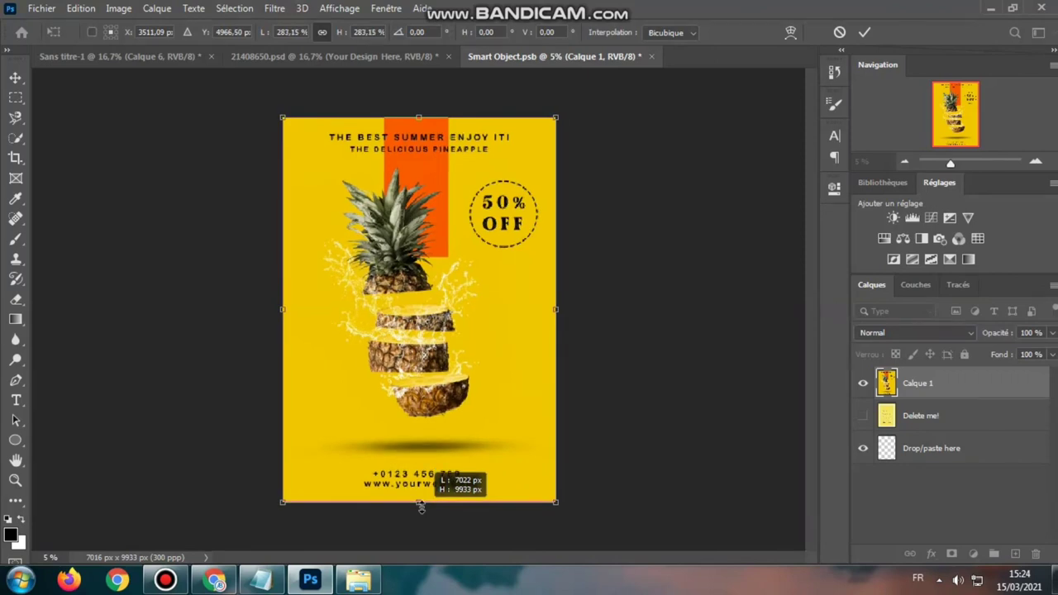
pyautogui.moveTo(422, 510); pyautogui.dragTo(421, 507)
pyautogui.click(864, 31)
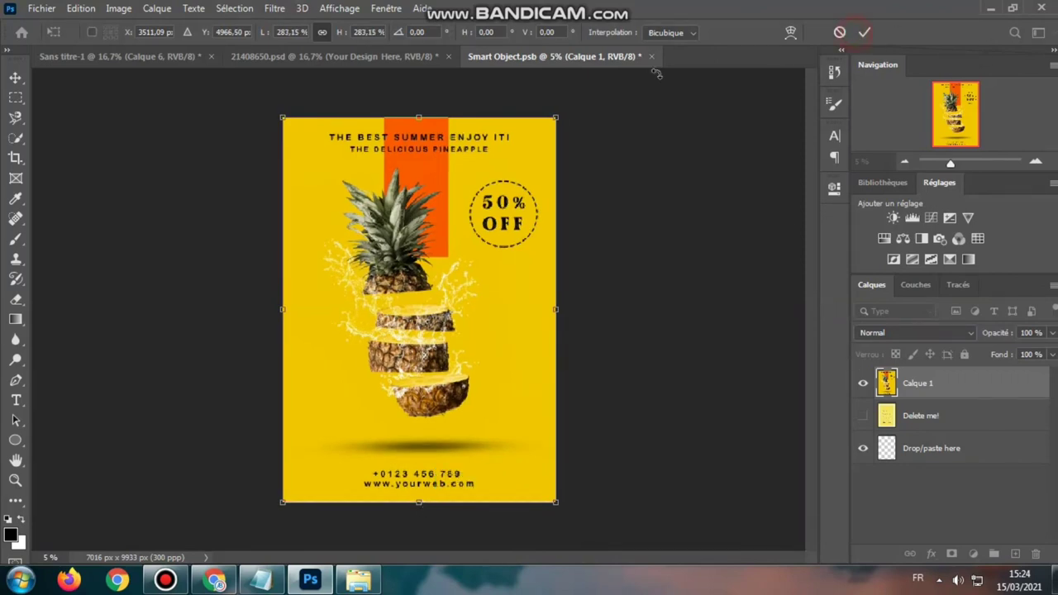
pyautogui.click(864, 31)
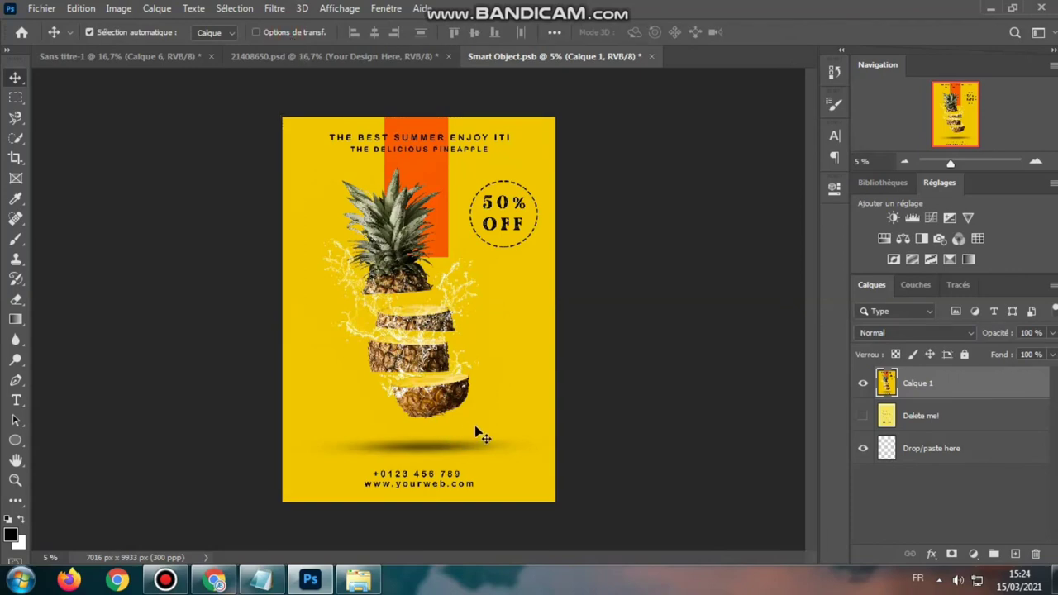
# Save the smart object and show the Your Design Here layer in the 21408650.psd mockup.
pyautogui.click(40, 10)
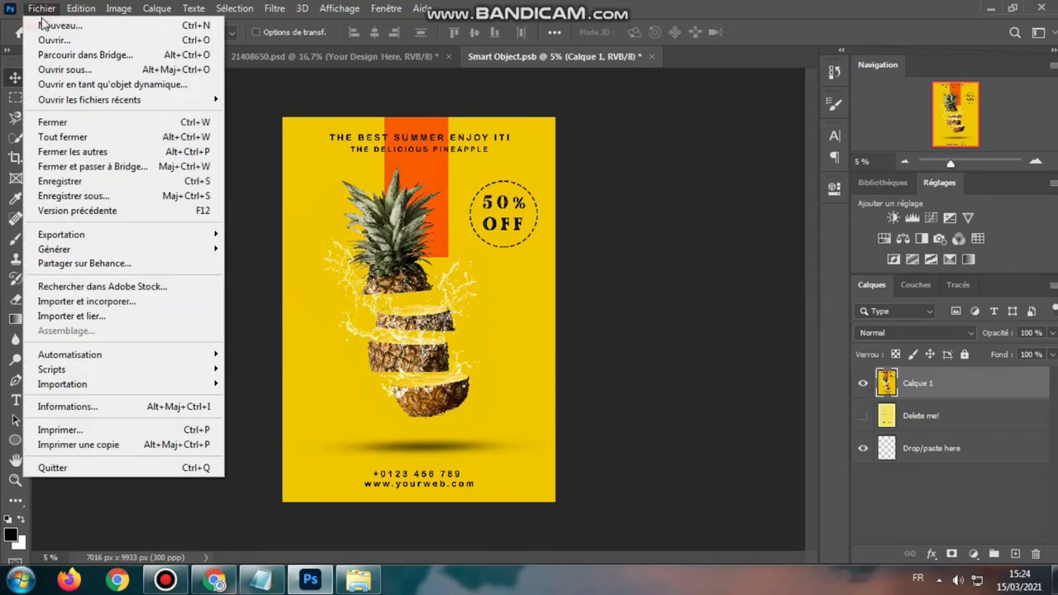
pyautogui.click(75, 182)
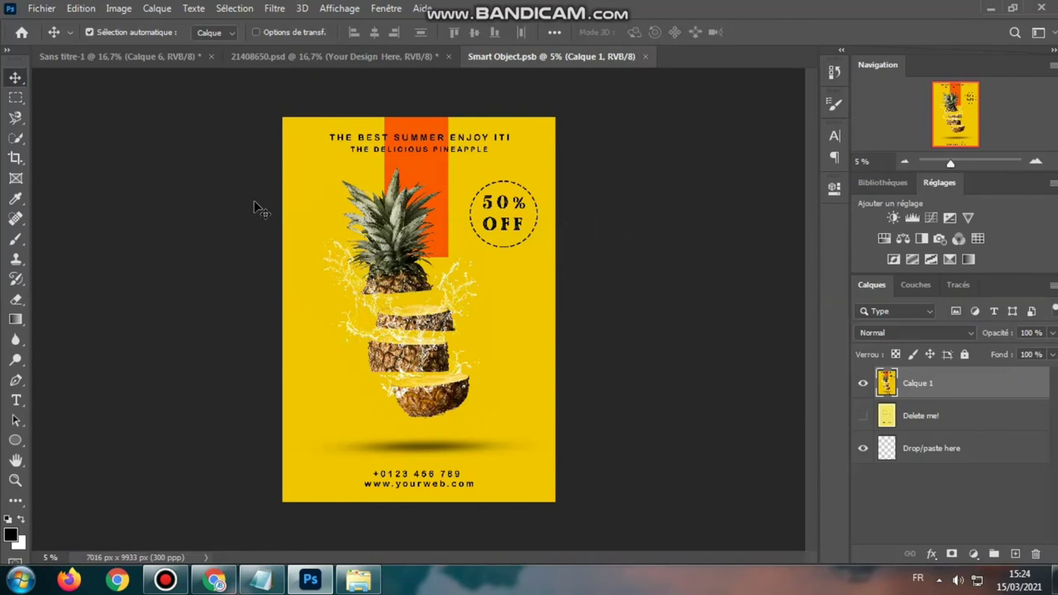
pyautogui.click(331, 56)
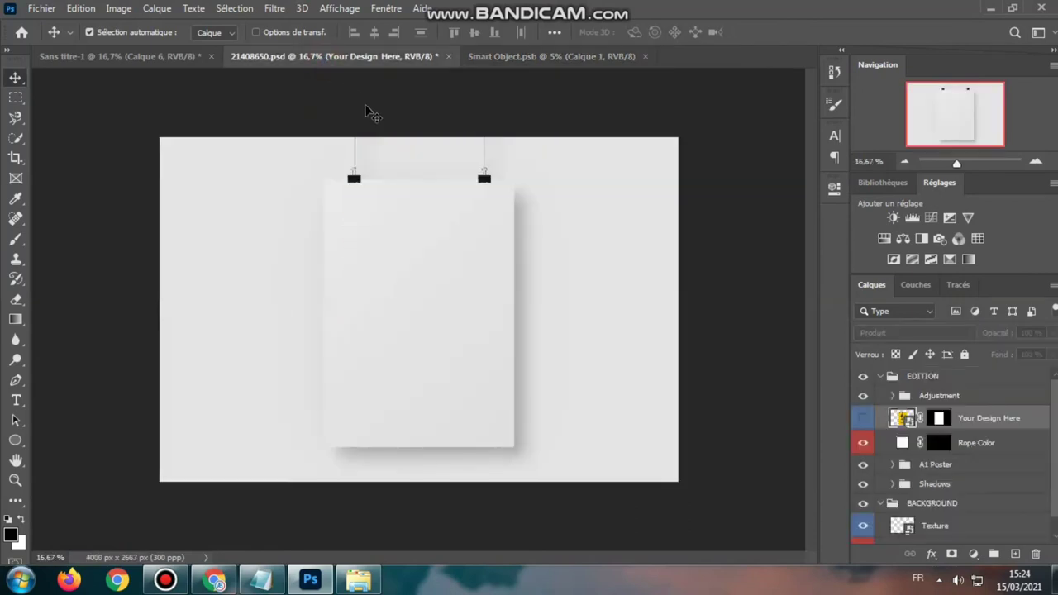
pyautogui.click(863, 419)
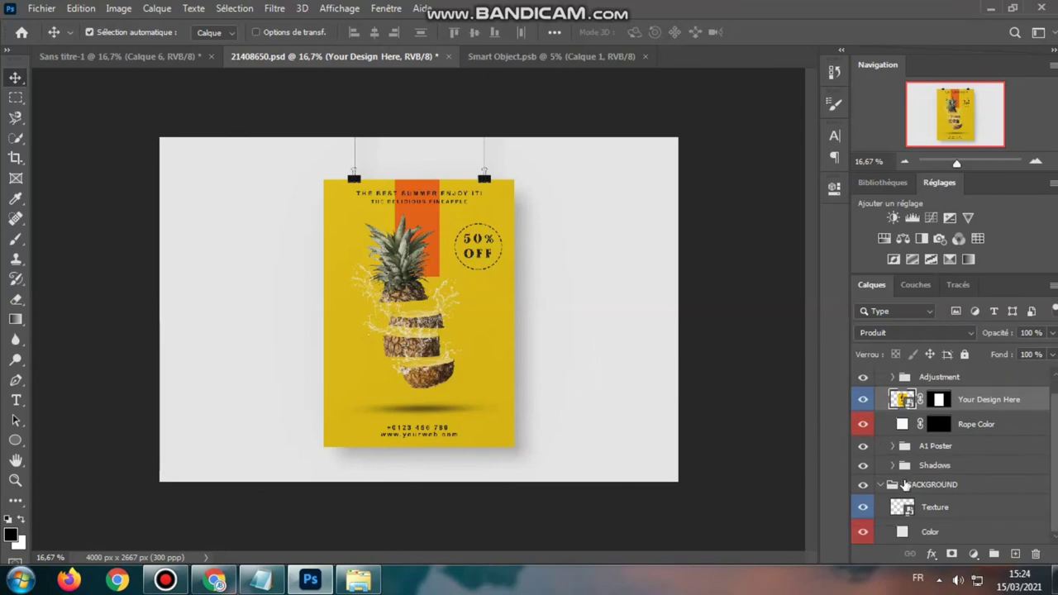
pyautogui.scroll(-1, 901, 486)
# Change the background Color layer to pale yellow f0ff75 and review the mockup.
pyautogui.doubleClick(902, 531)
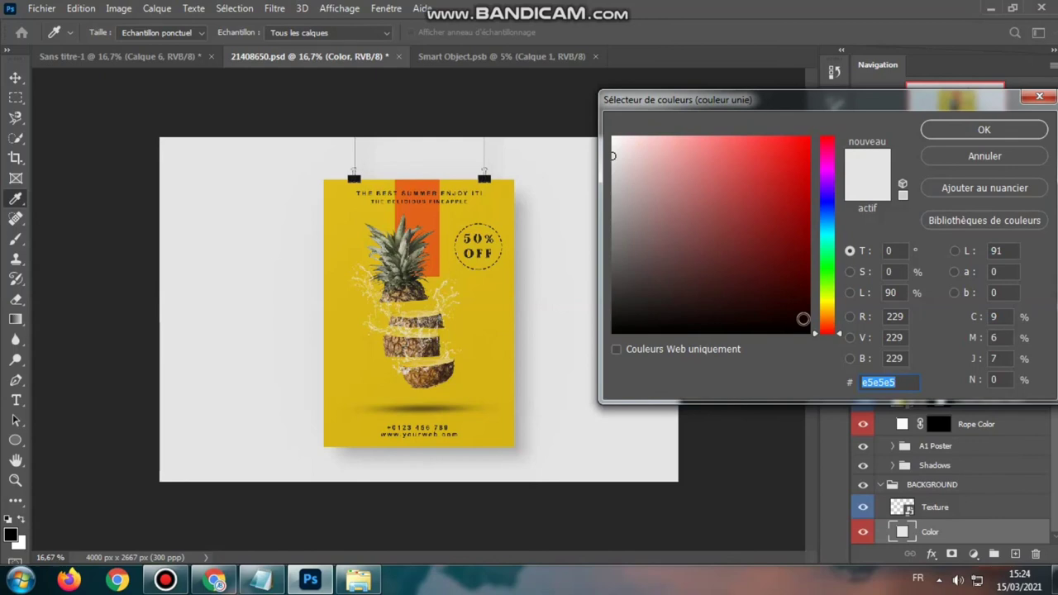
pyautogui.moveTo(826, 319); pyautogui.dragTo(827, 299)
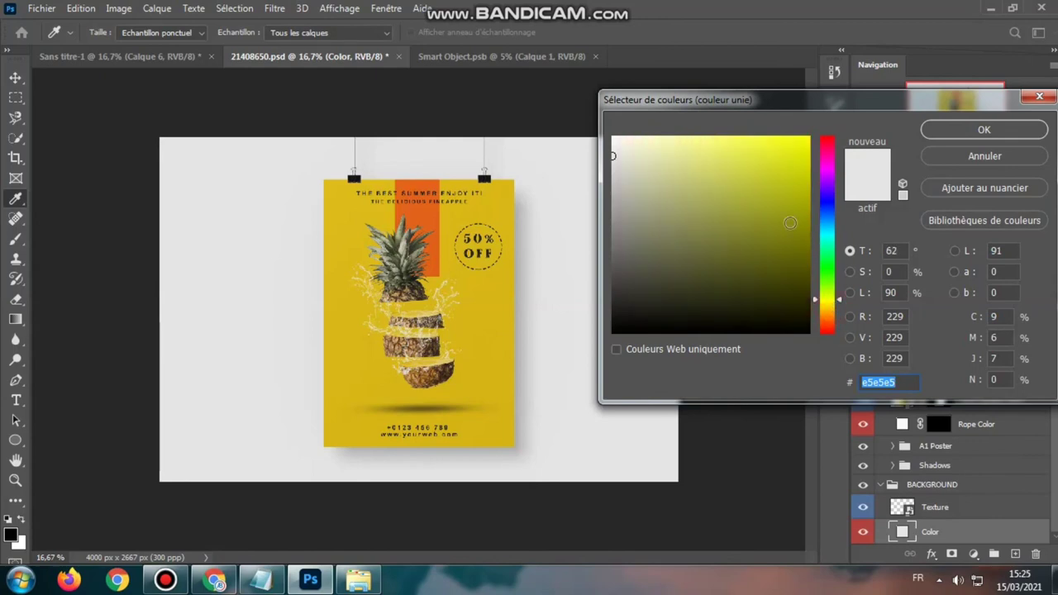
pyautogui.click(724, 137)
pyautogui.click(719, 135)
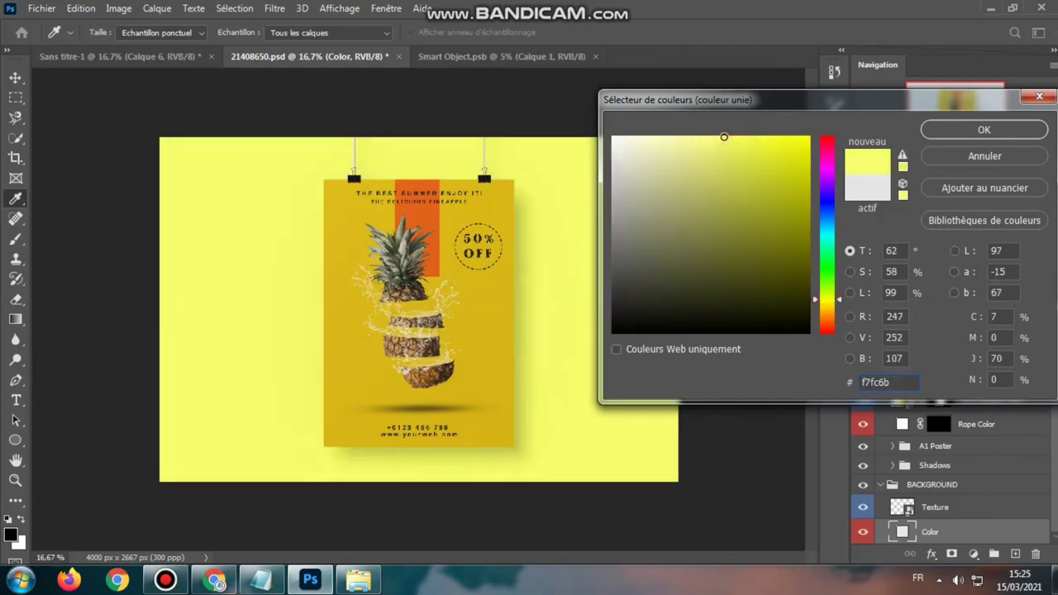
pyautogui.click(827, 301)
pyautogui.moveTo(828, 301); pyautogui.dragTo(829, 297)
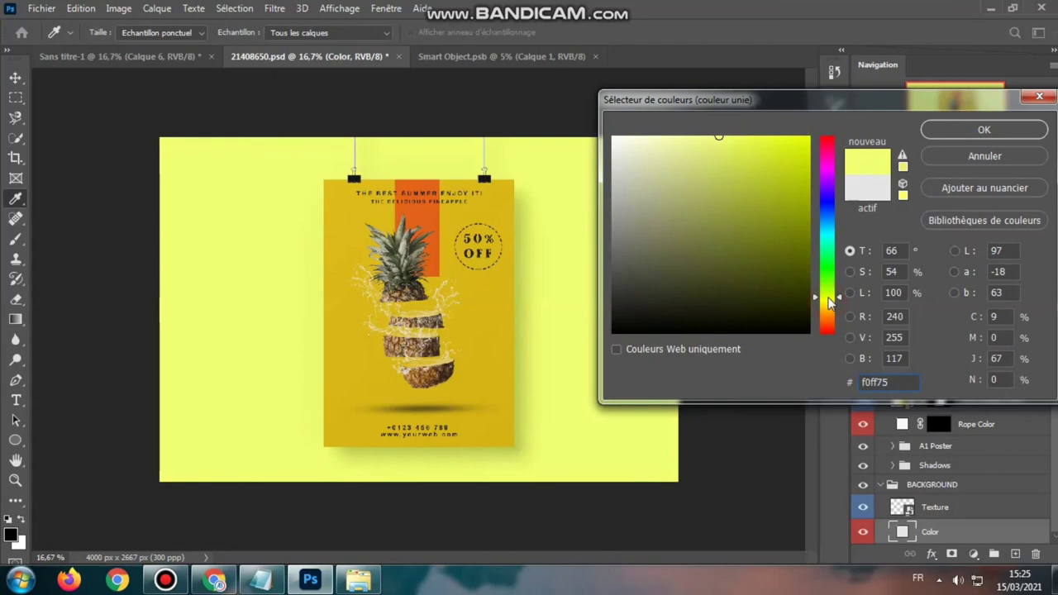
pyautogui.click(961, 132)
pyautogui.hotkey('ctrl', '+')
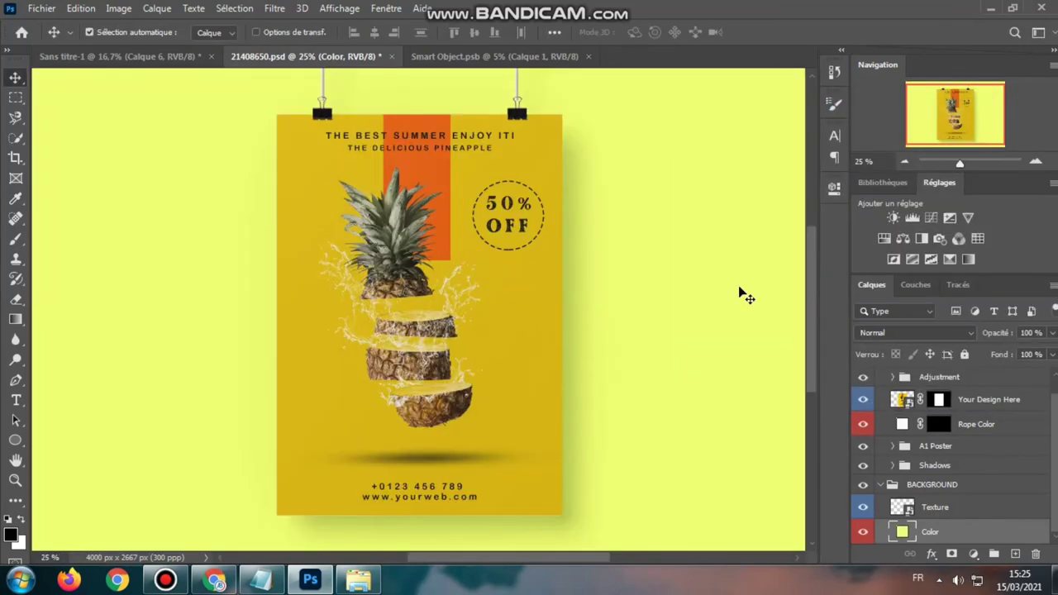
pyautogui.hotkey('ctrl', '-')
pyautogui.hotkey('ctrl', '-')
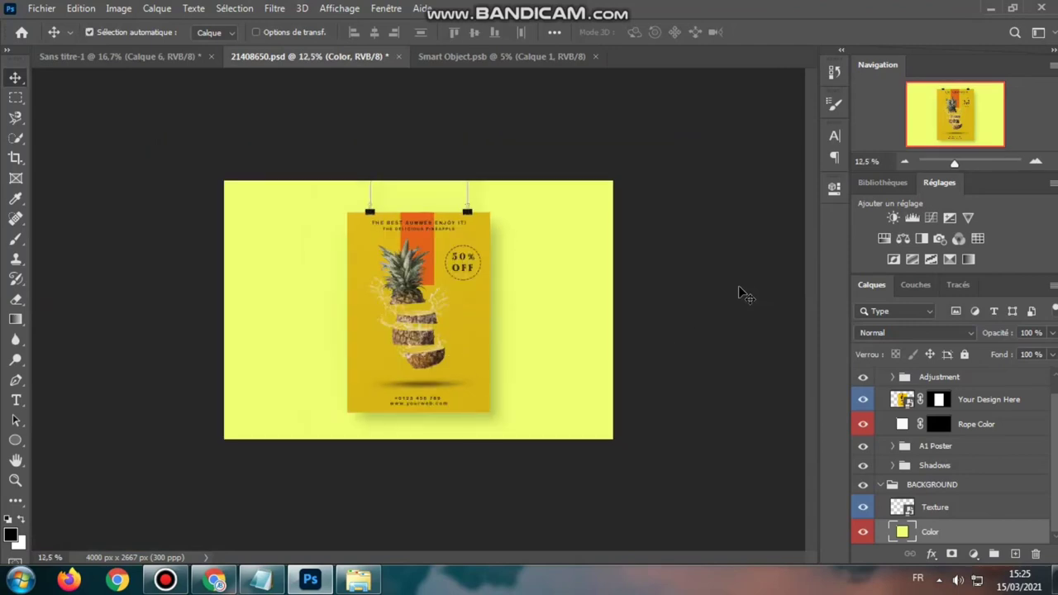